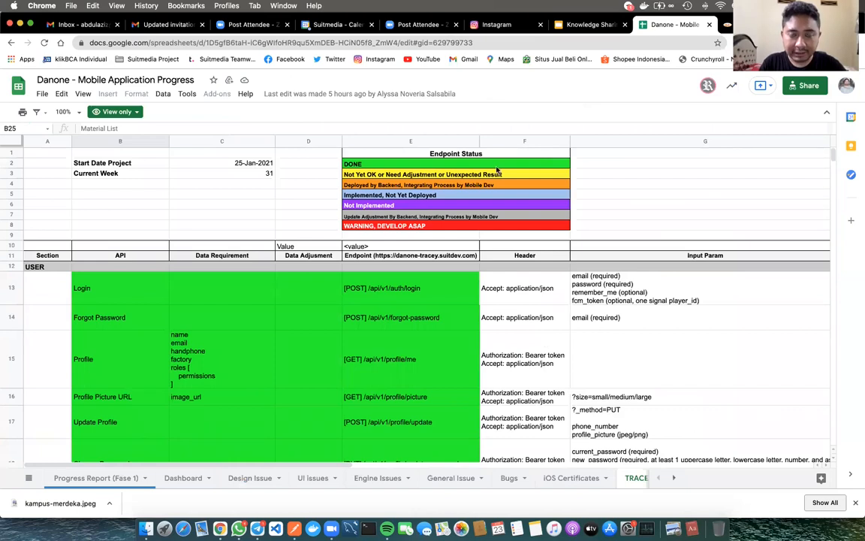
# Scroll through the Danone API endpoint sheet in Google Sheets
pyautogui.click(146, 41)
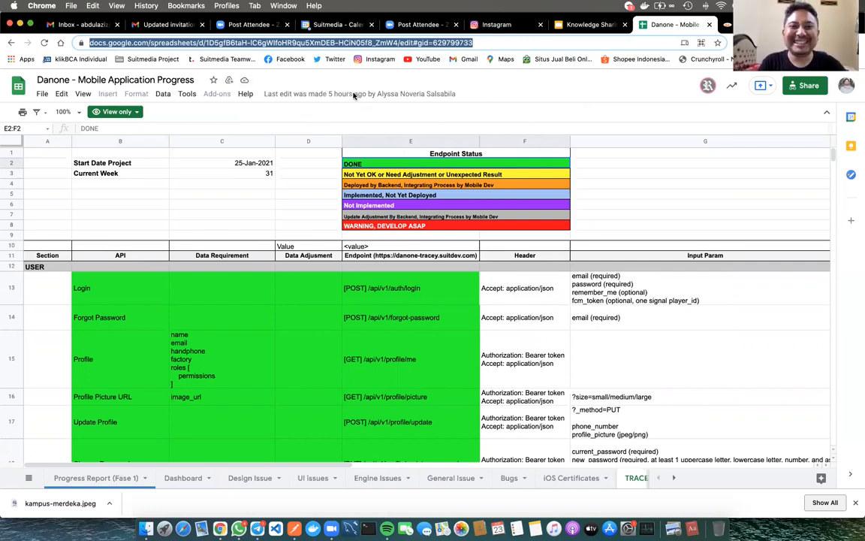
pyautogui.click(314, 172)
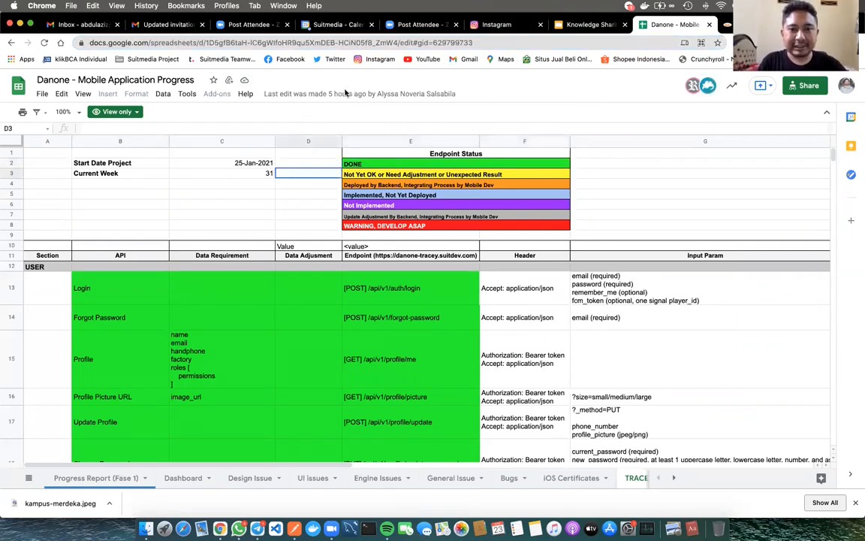
pyautogui.scroll(-2, 397, 350)
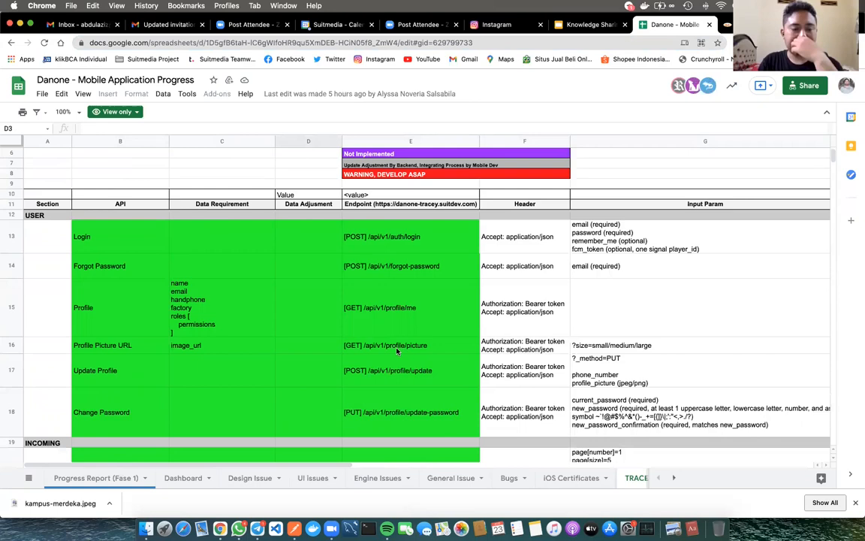
pyautogui.scroll(-2, 397, 350)
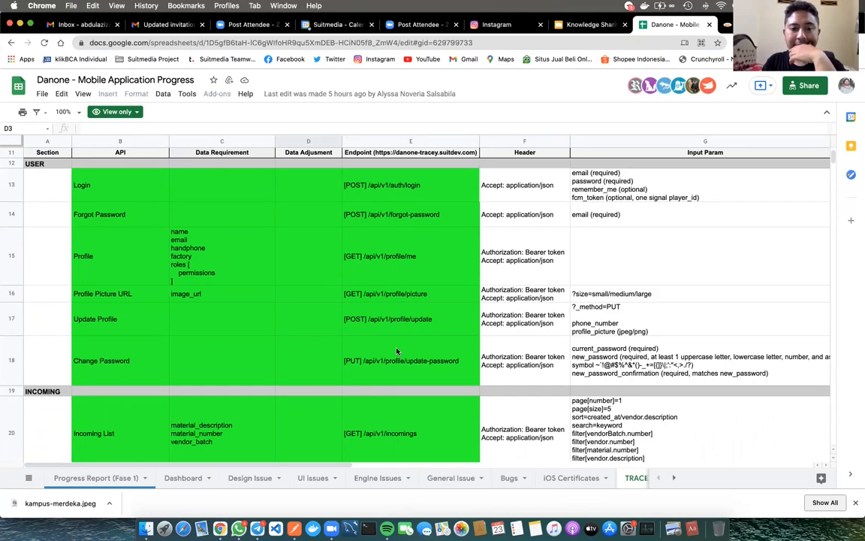
pyautogui.scroll(-3, 398, 347)
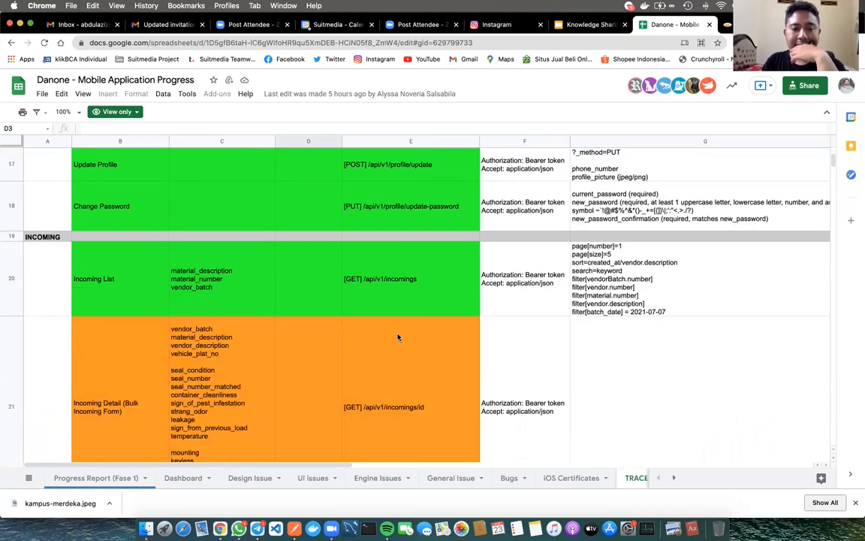
pyautogui.scroll(-5, 397, 337)
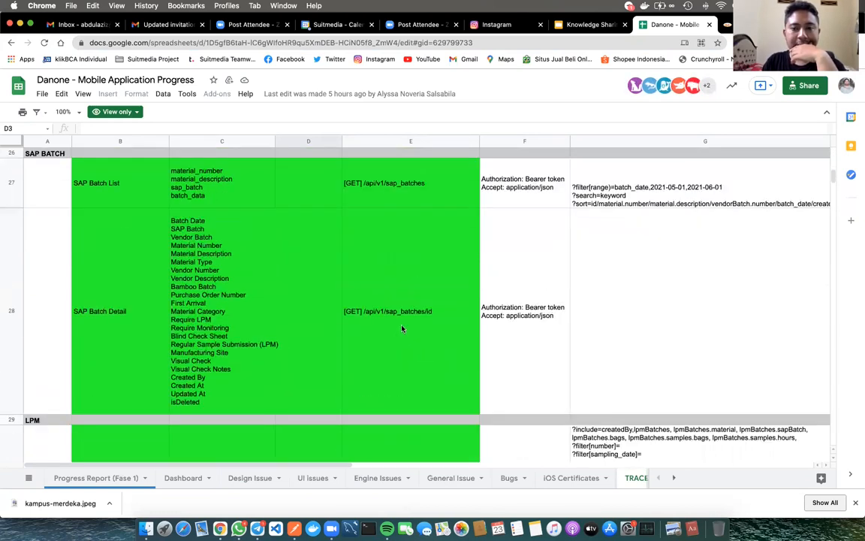
pyautogui.scroll(5, 402, 328)
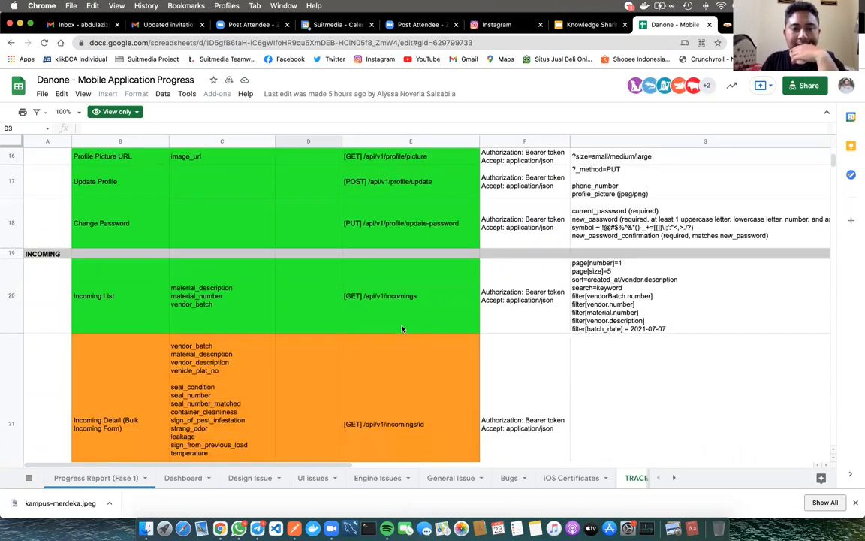
pyautogui.scroll(5, 402, 329)
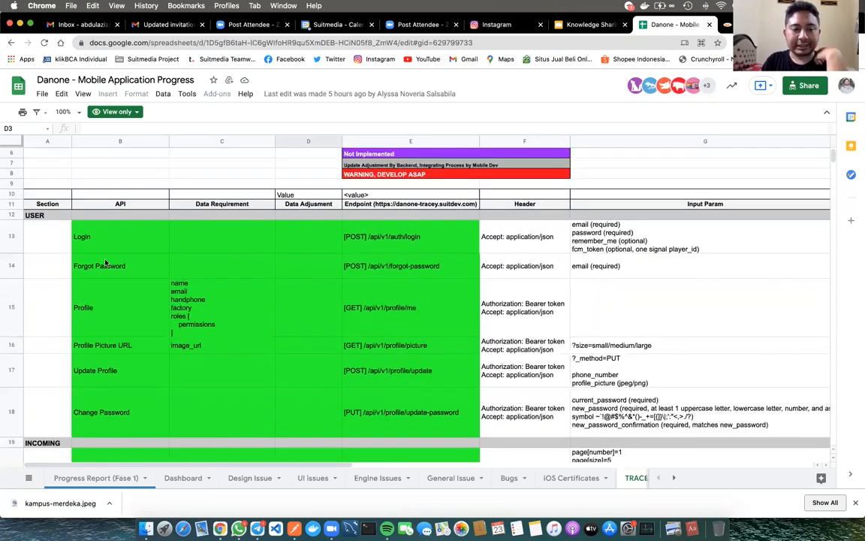
# Review the USER endpoints Login, Profile and Update Profile, and Login's input parameters
pyautogui.click(32, 219)
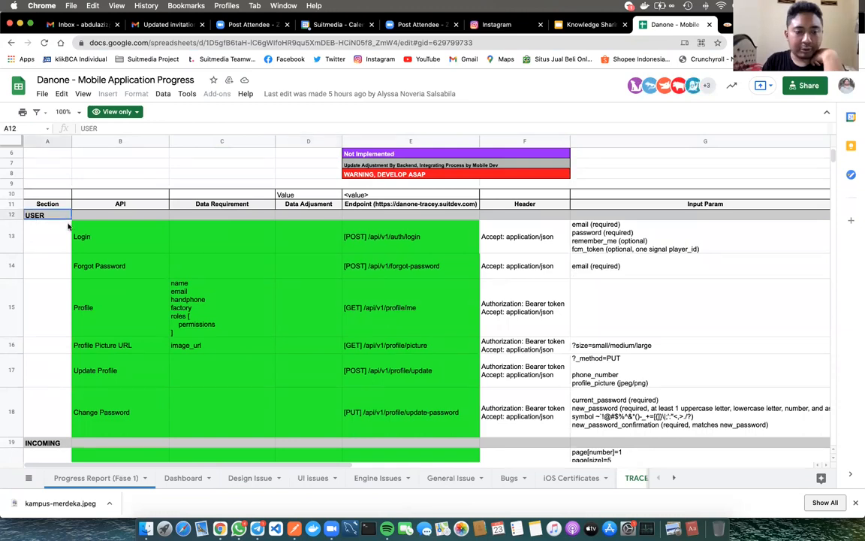
pyautogui.click(126, 242)
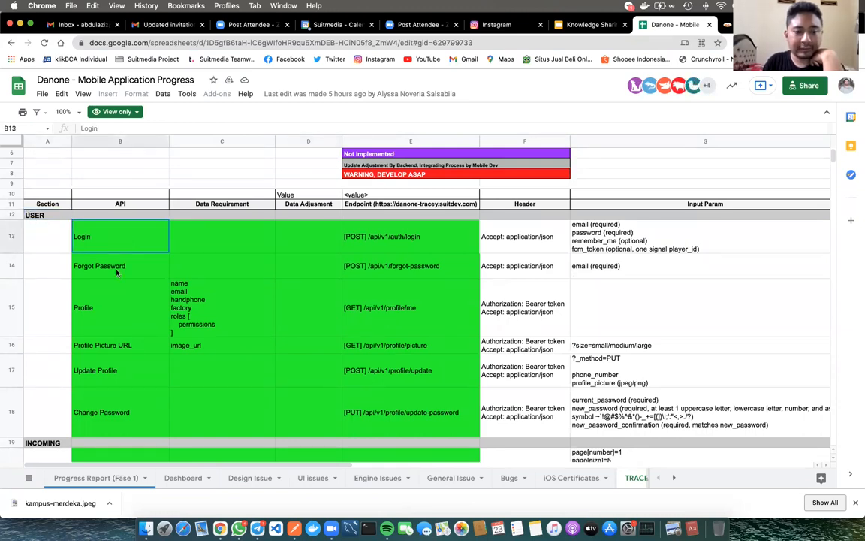
pyautogui.click(98, 322)
pyautogui.click(99, 379)
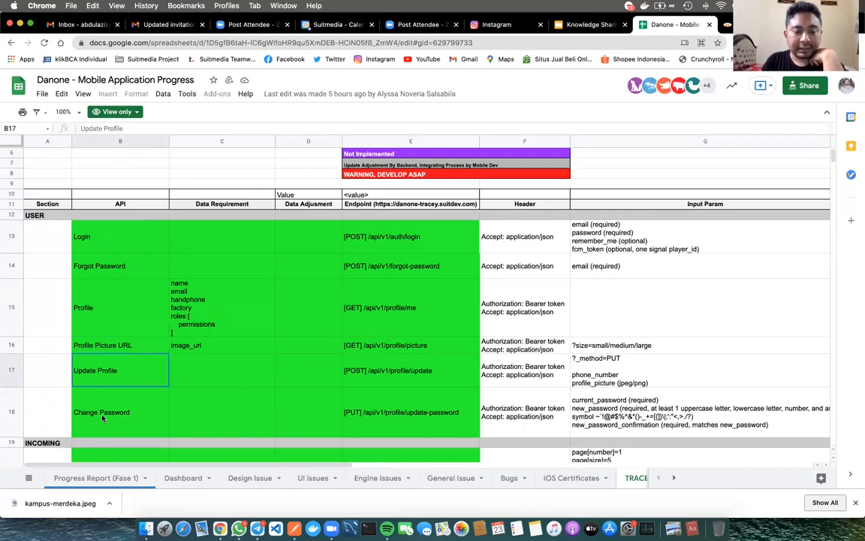
pyautogui.click(114, 308)
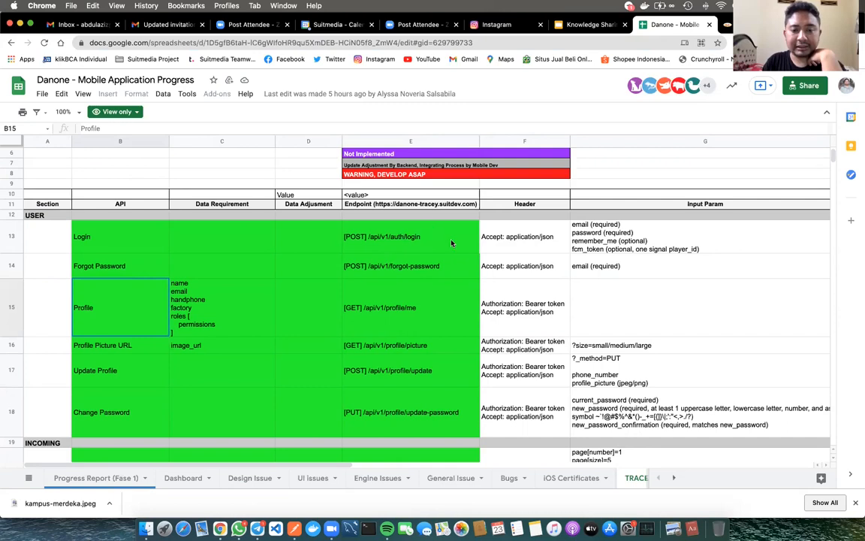
pyautogui.press('Up')
pyautogui.press('Up')
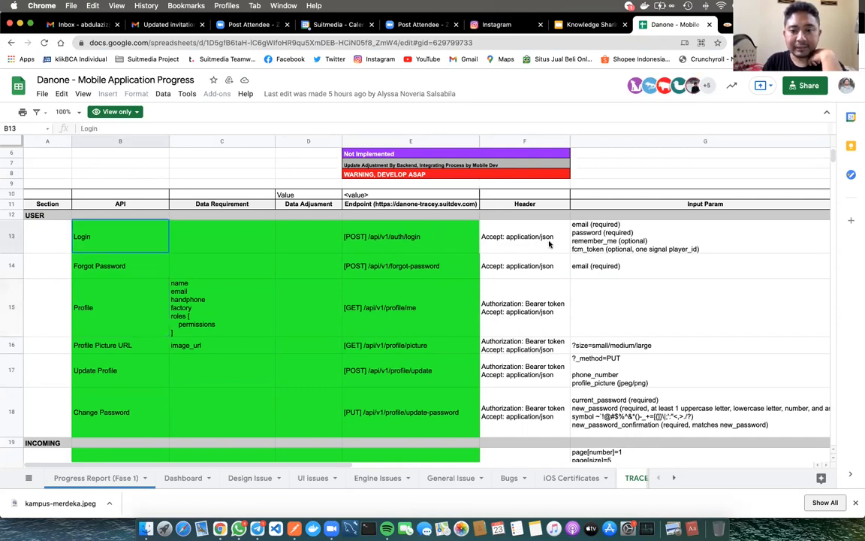
pyautogui.click(679, 245)
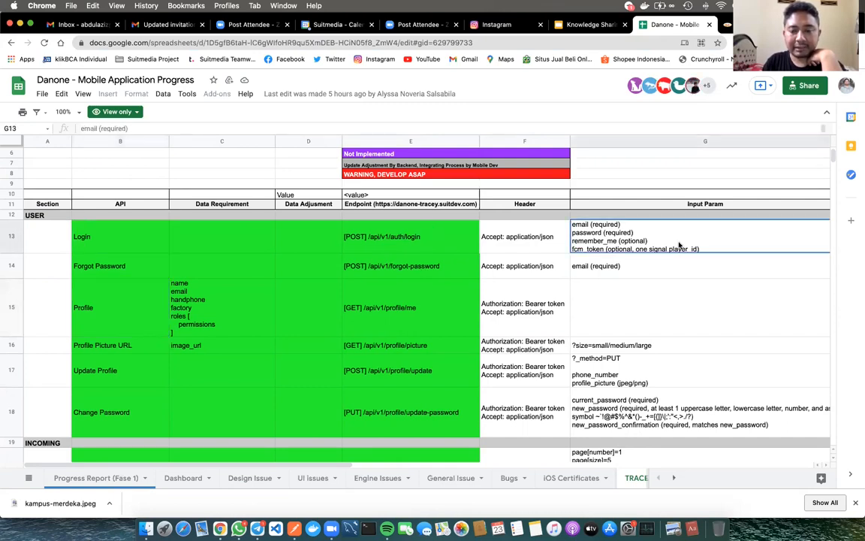
pyautogui.press('Down')
pyautogui.press('Down')
pyautogui.press('Down')
pyautogui.press('Down')
pyautogui.press('Down')
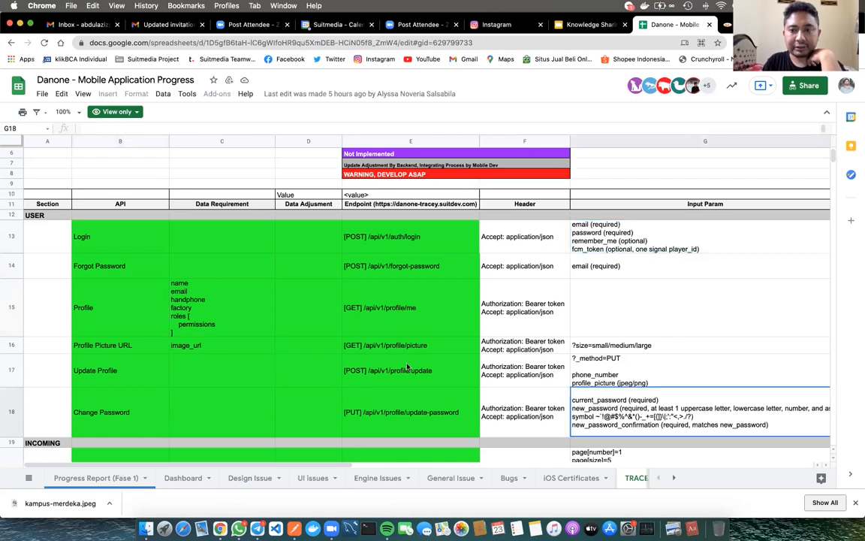
# Scroll further down the sheet, then switch over to Postman
pyautogui.scroll(-2, 407, 366)
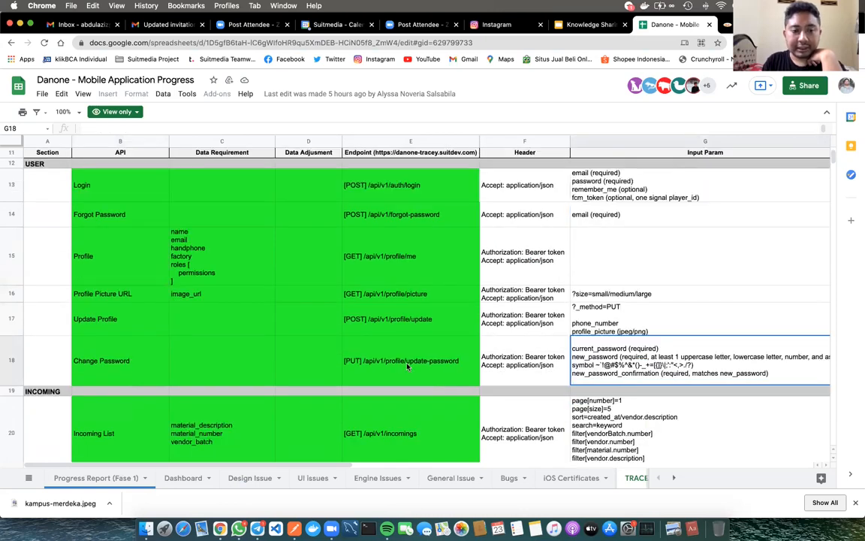
pyautogui.scroll(-3, 407, 367)
pyautogui.scroll(-3, 407, 367)
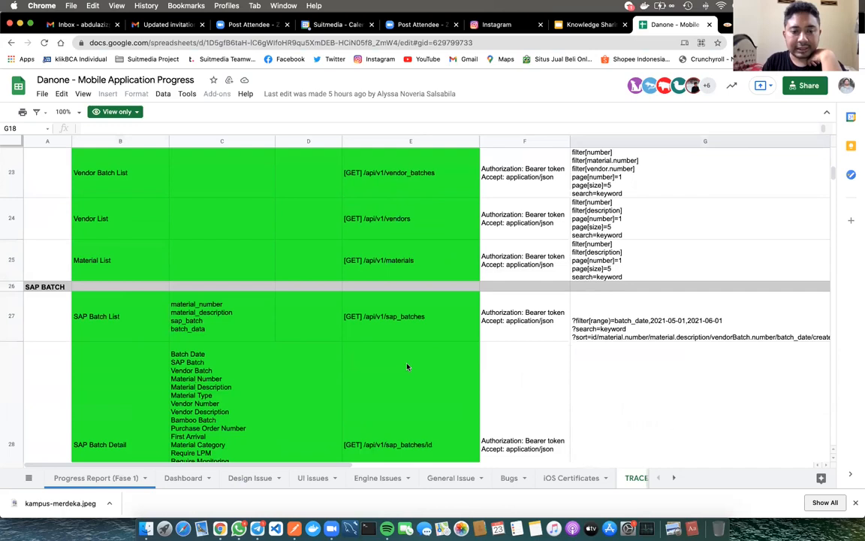
pyautogui.scroll(-3, 407, 366)
pyautogui.scroll(-3, 407, 367)
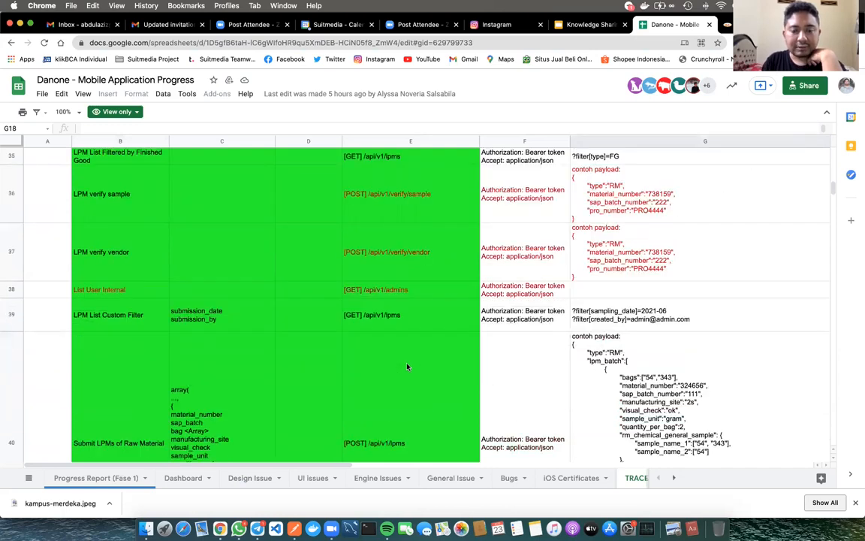
pyautogui.scroll(-3, 407, 367)
pyautogui.scroll(15, 407, 366)
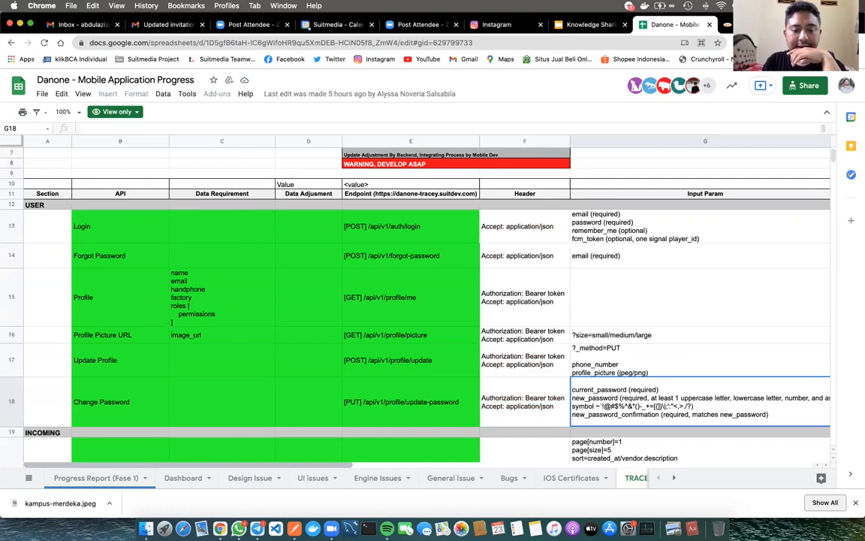
pyautogui.click(293, 526)
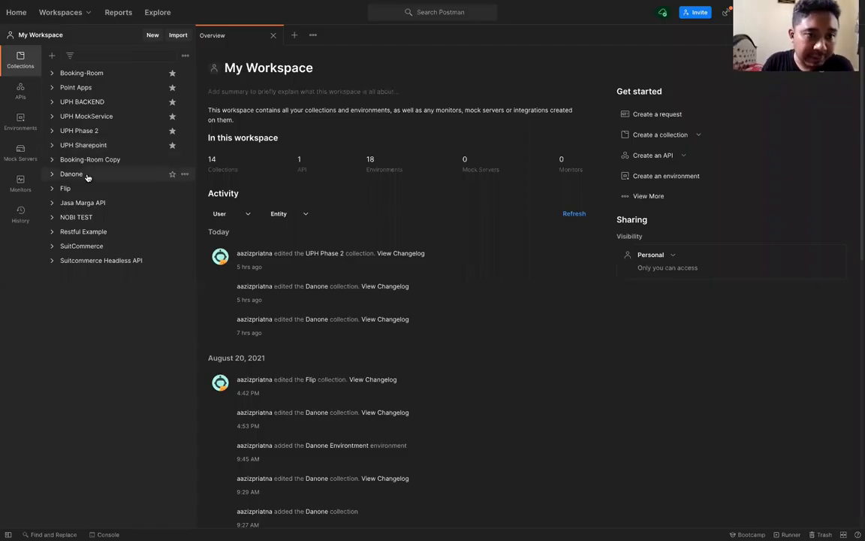
# Generate and copy a public share link for the Danone collection via Share collection
pyautogui.click(88, 175)
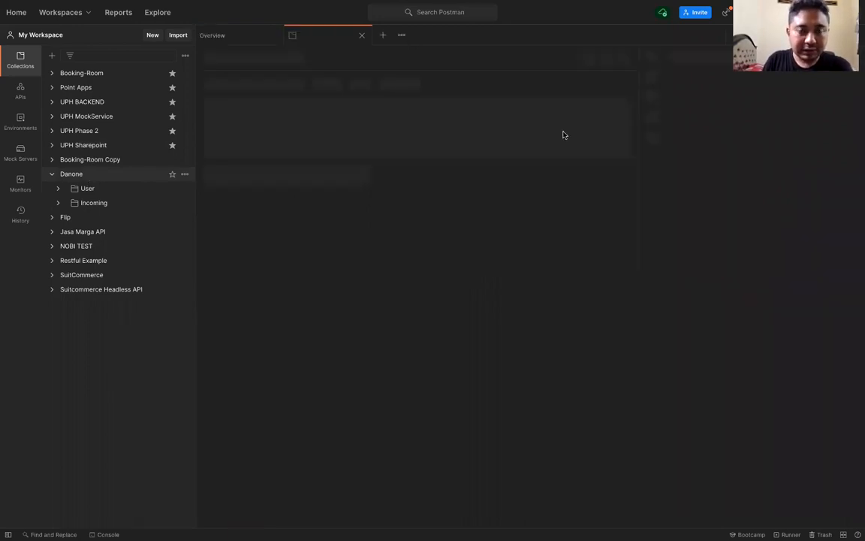
pyautogui.click(361, 37)
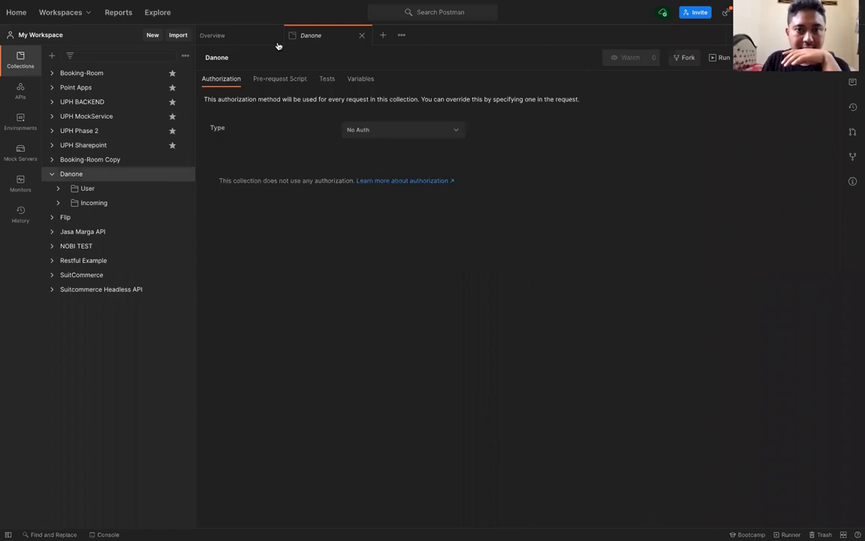
pyautogui.click(169, 173)
pyautogui.click(185, 174)
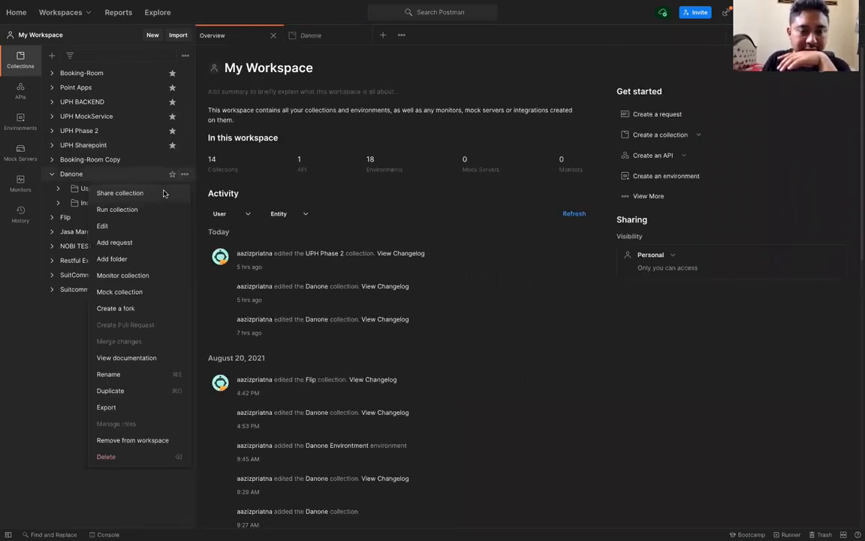
pyautogui.click(165, 194)
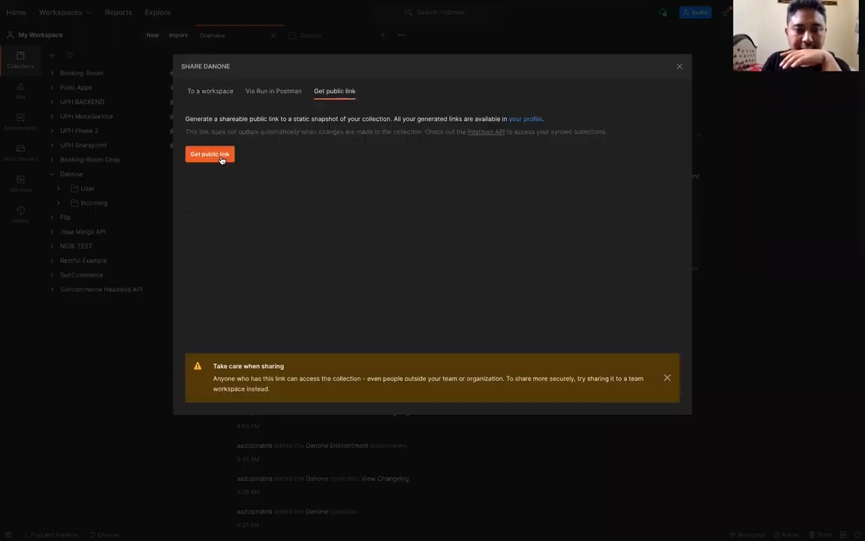
pyautogui.click(211, 154)
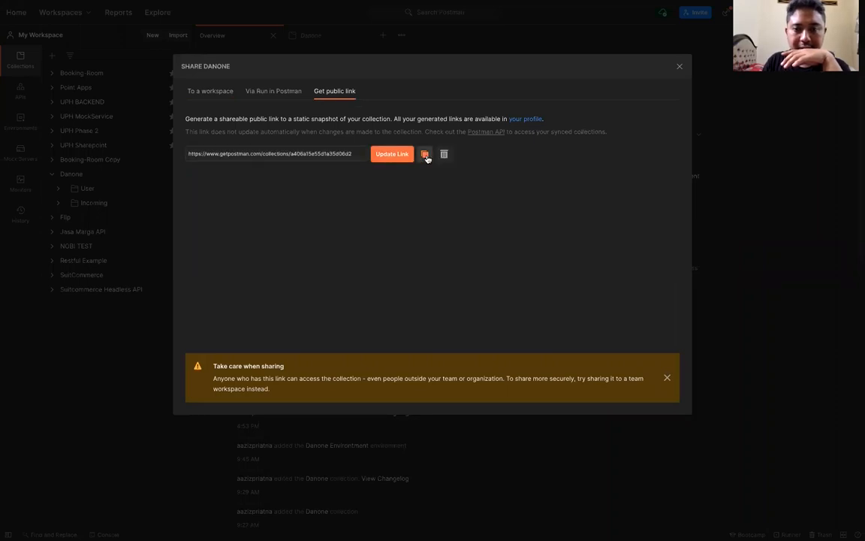
pyautogui.click(678, 66)
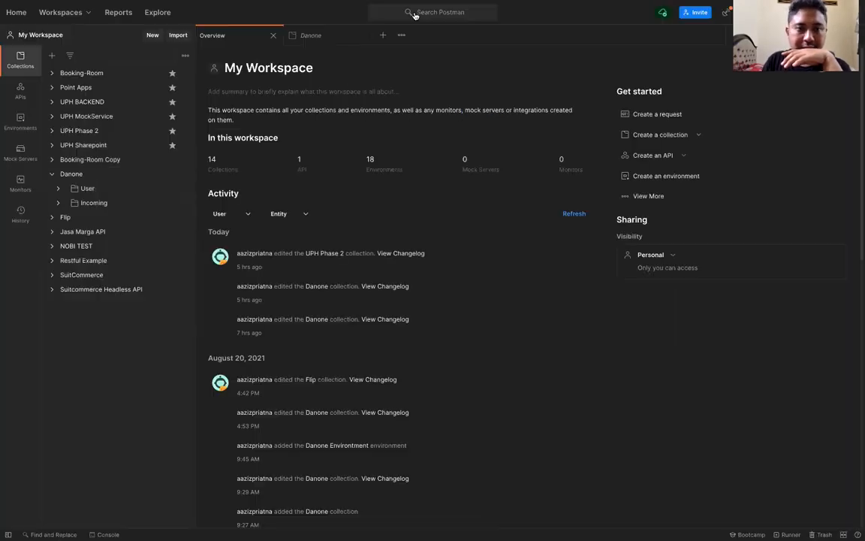
# Paste the Danone link into Import's Link field, clear it, and close the dialog unimported
pyautogui.click(176, 35)
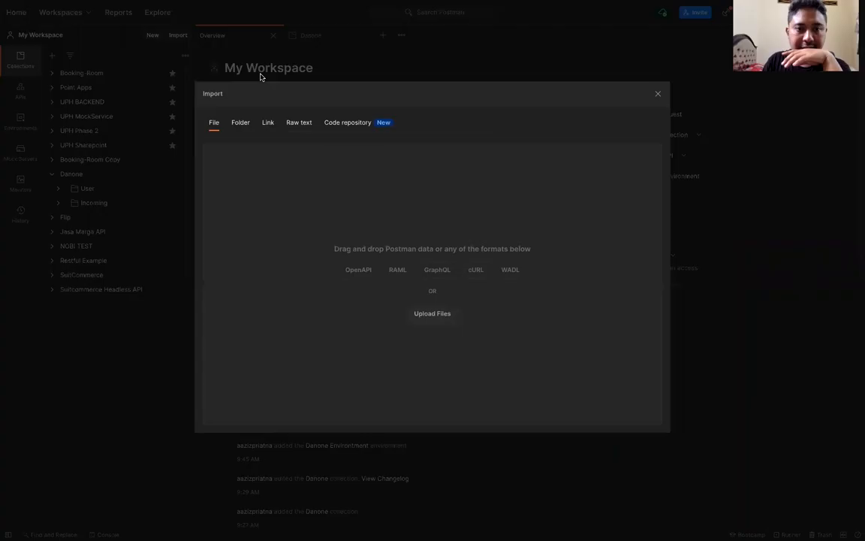
pyautogui.click(267, 122)
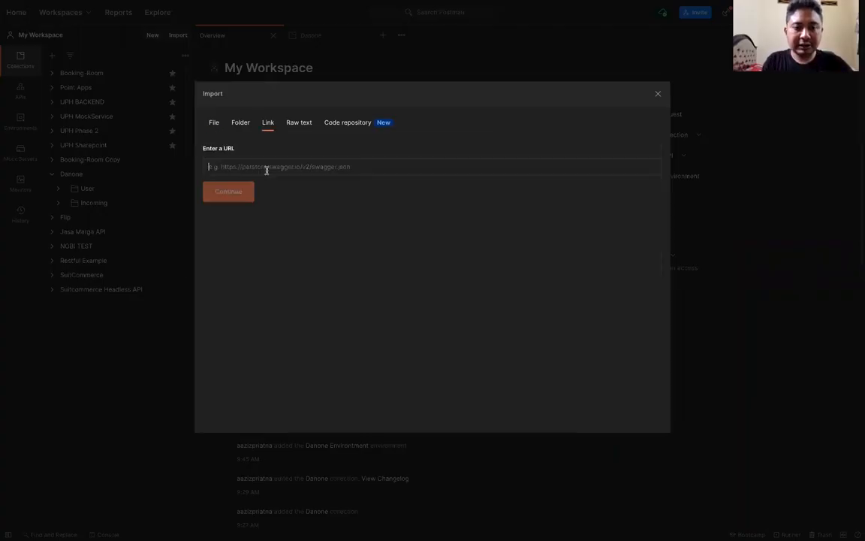
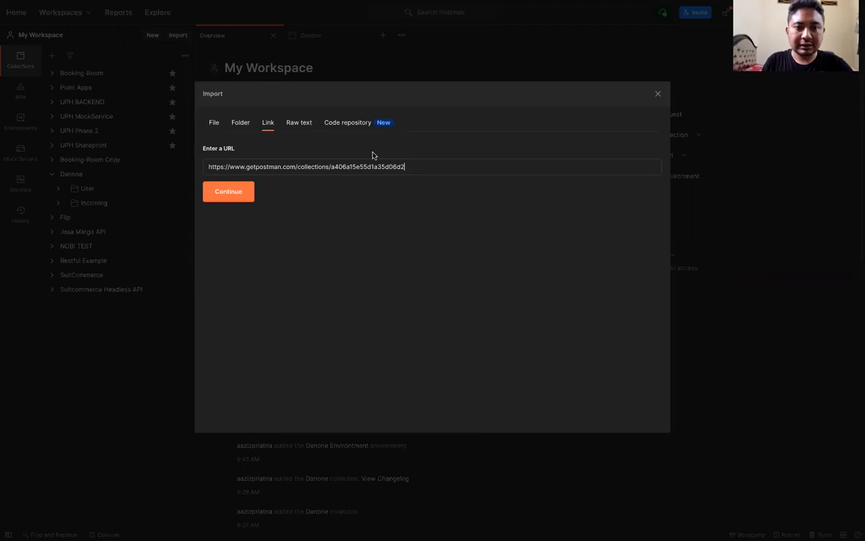
pyautogui.hotkey('ctrl', 'a')
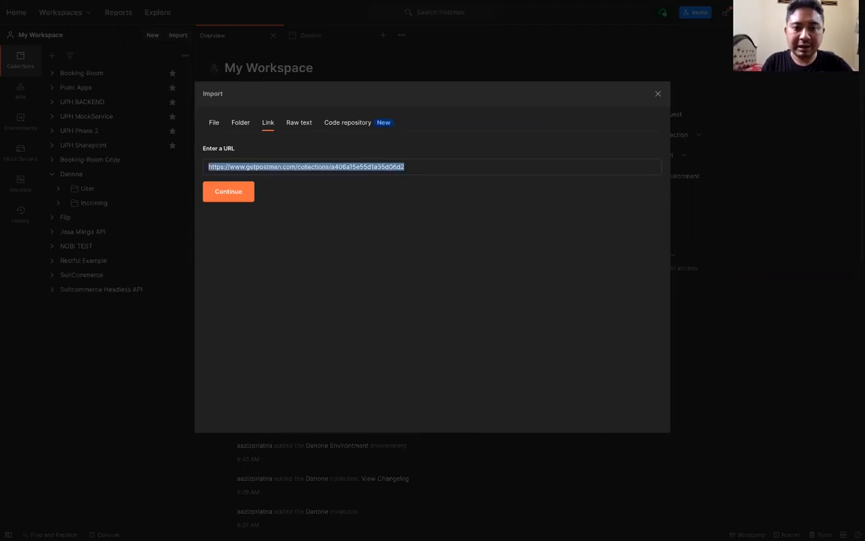
pyautogui.press('BackSpace')
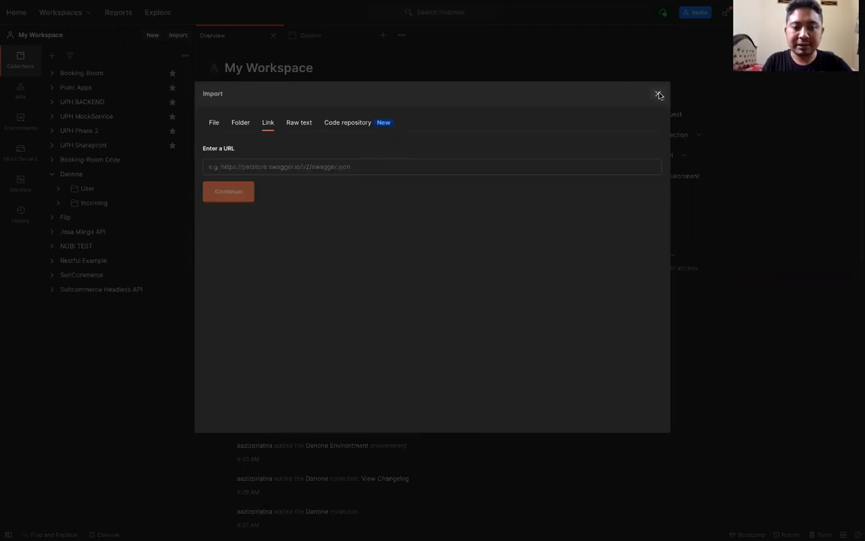
pyautogui.click(659, 95)
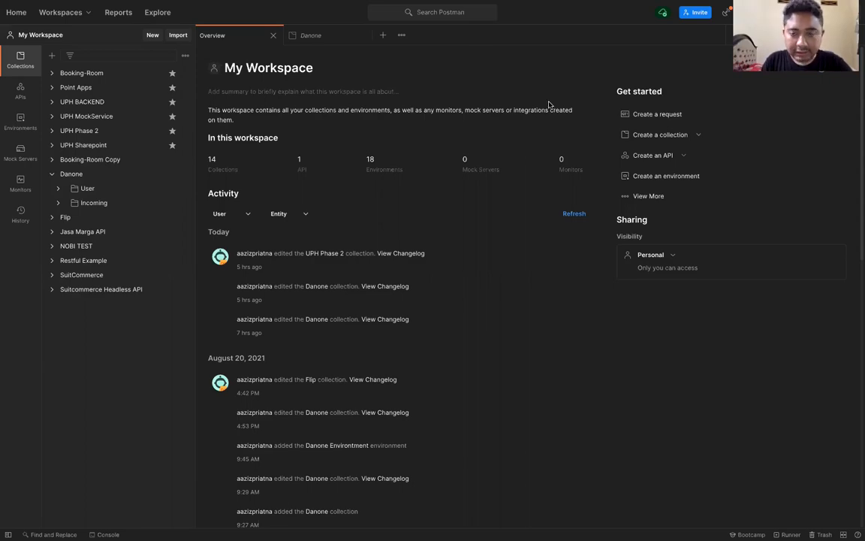
pyautogui.hotkey('ctrl', 'Left')
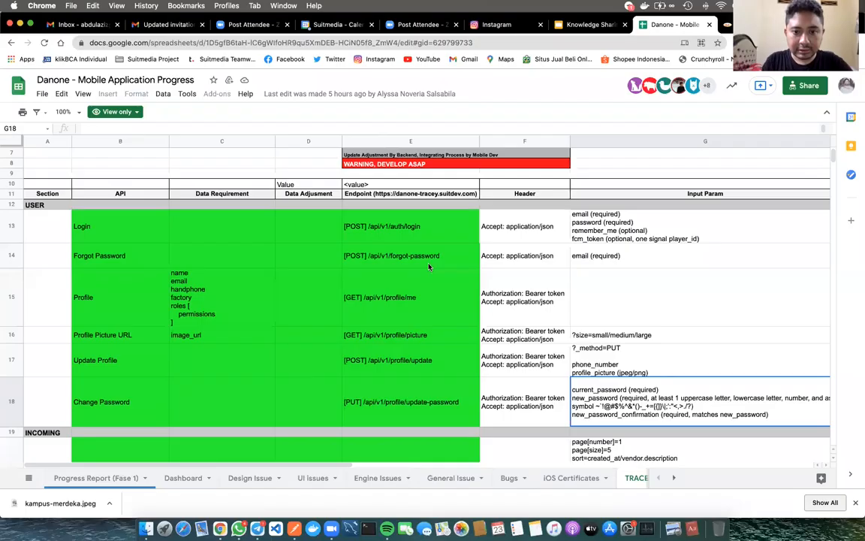
# Select cell C18 in the Change Password row, then move between the sheet and Postman
pyautogui.click(252, 382)
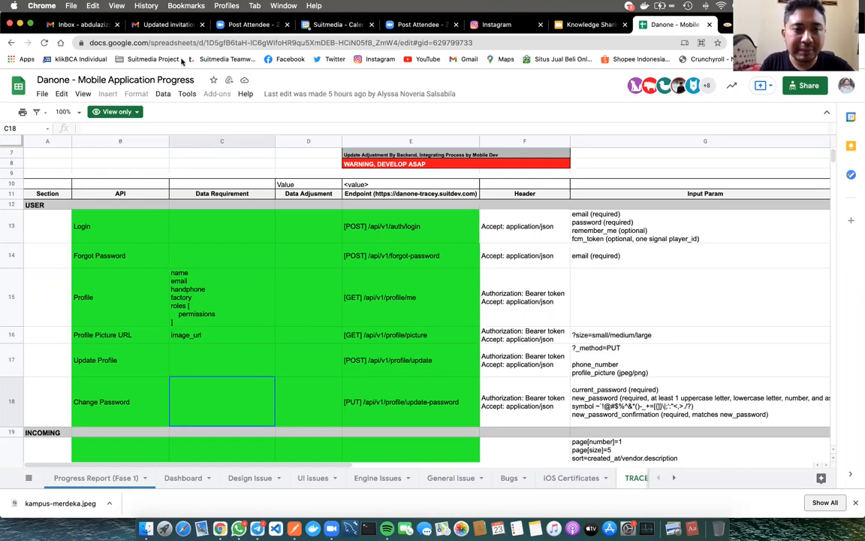
pyautogui.hotkey('ctrl', 'Right')
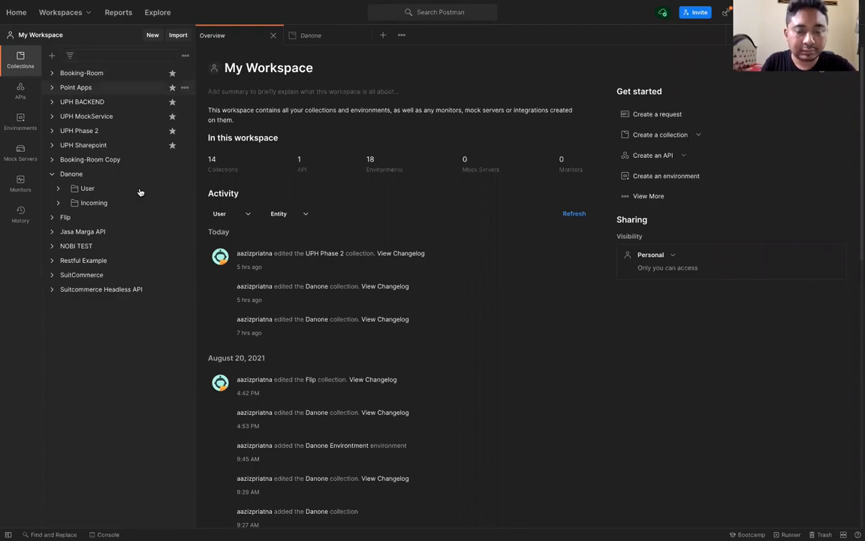
pyautogui.hotkey('ctrl', 'Left')
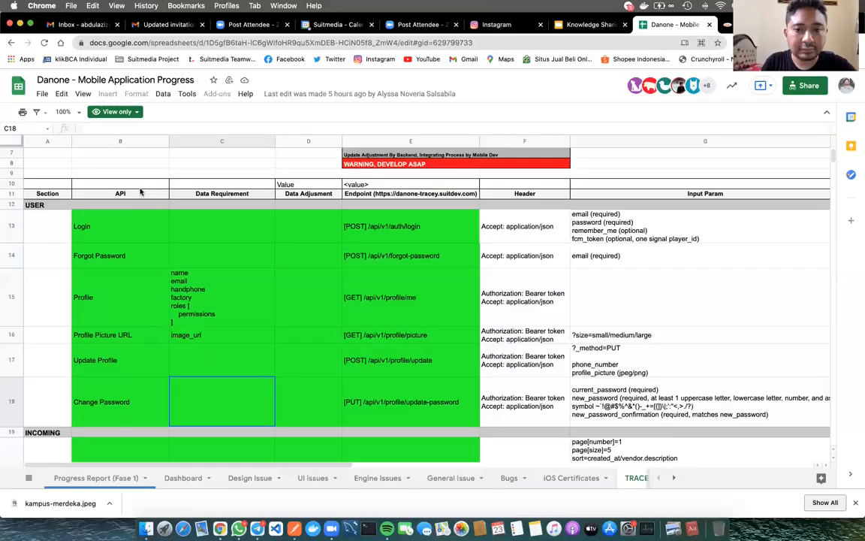
pyautogui.hotkey('ctrl', 'Right')
# Bring up Import's Link option, then close the dialog without importing
pyautogui.click(181, 36)
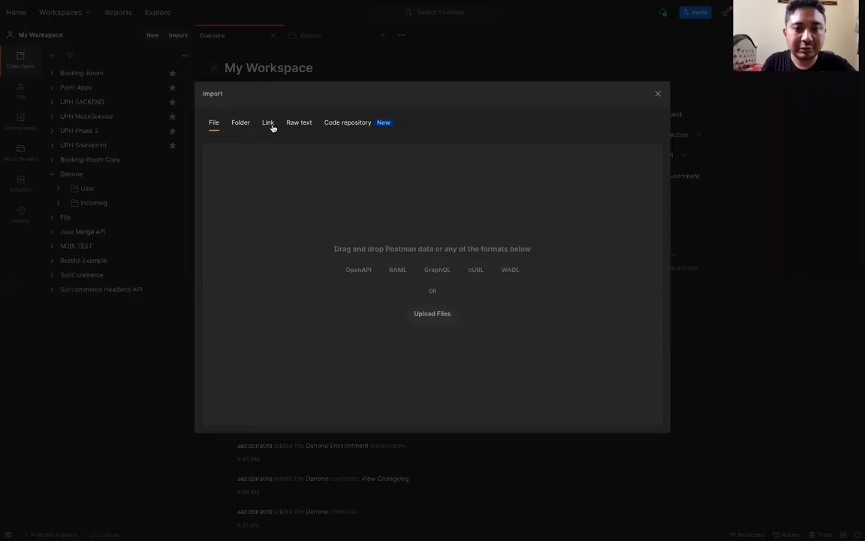
pyautogui.click(268, 126)
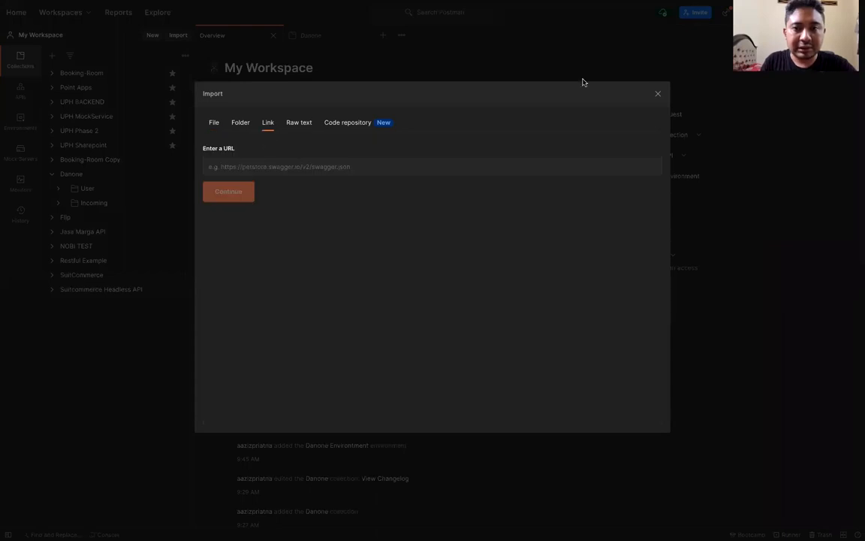
pyautogui.click(657, 95)
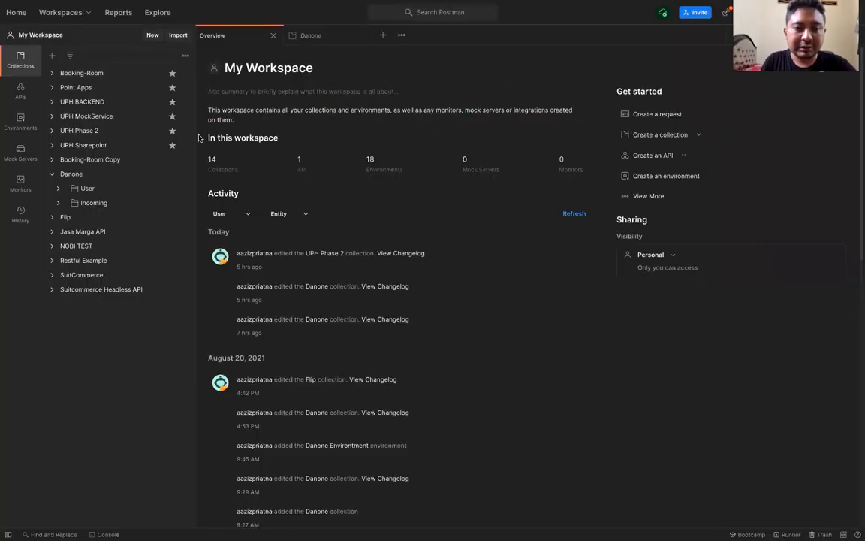
# Expand the Danone collection's User folder to list its six requests, then return to the spreadsheet
pyautogui.click(53, 175)
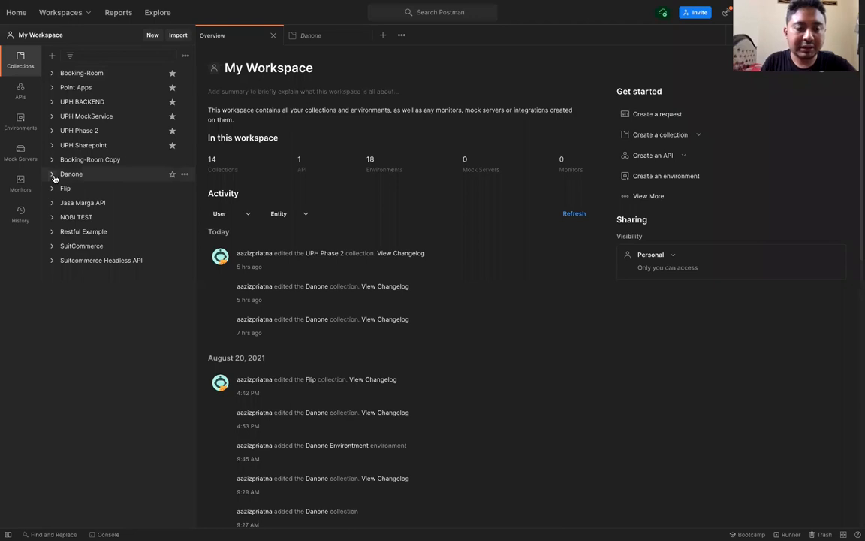
pyautogui.click(53, 175)
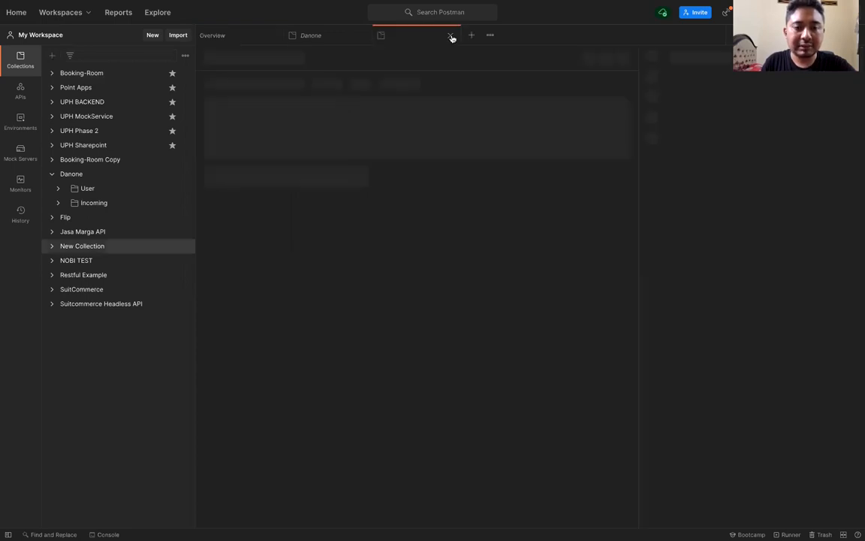
pyautogui.click(66, 173)
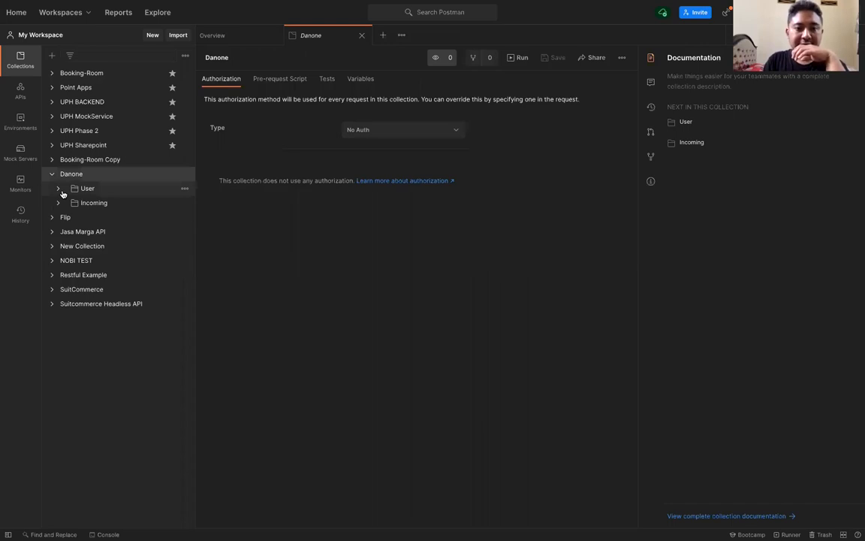
pyautogui.click(63, 193)
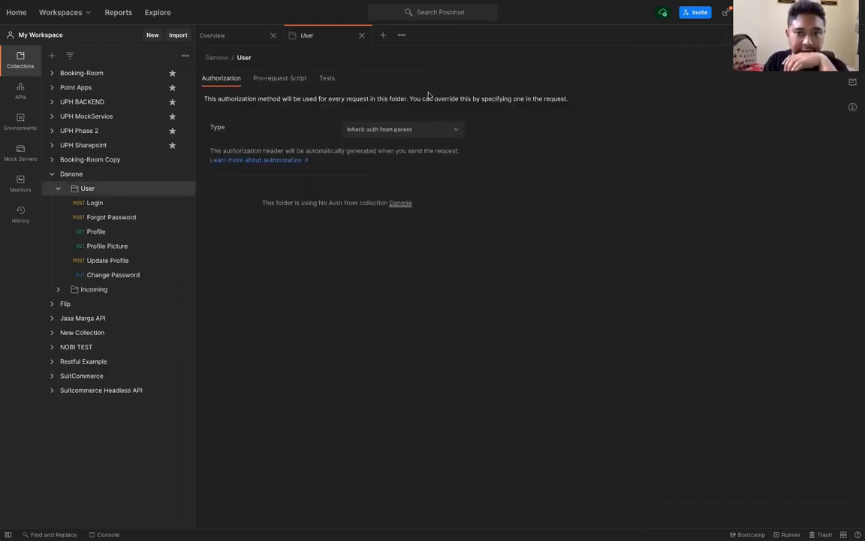
pyautogui.press('super+Tab')
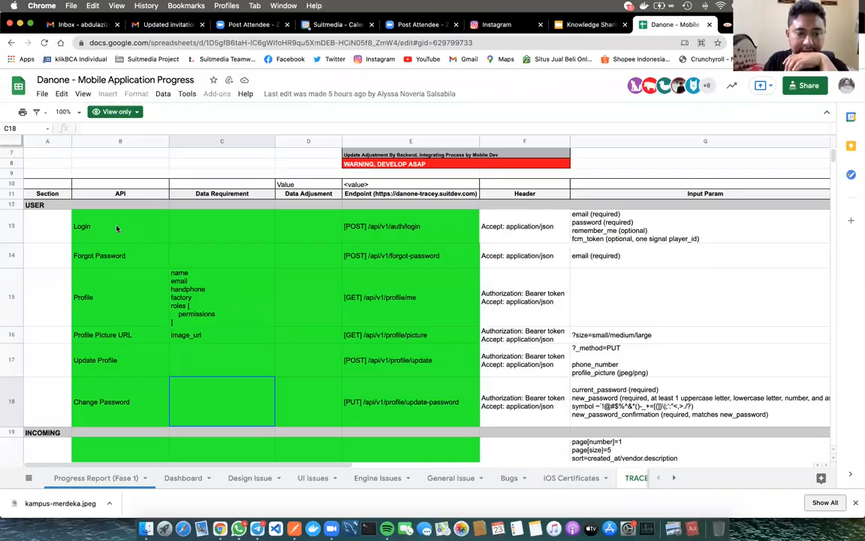
# Read the Login entry in B13 and its endpoint POST /api/v1/auth/login in E13
pyautogui.click(116, 229)
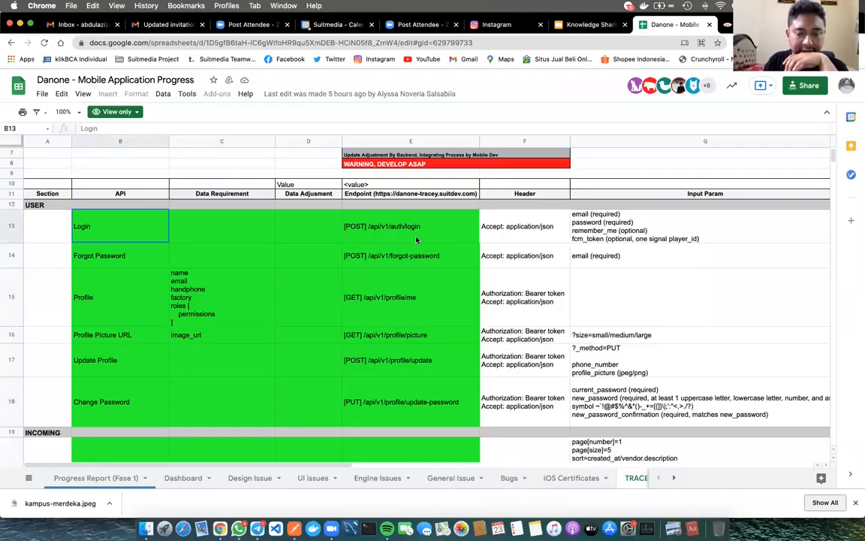
pyautogui.click(375, 219)
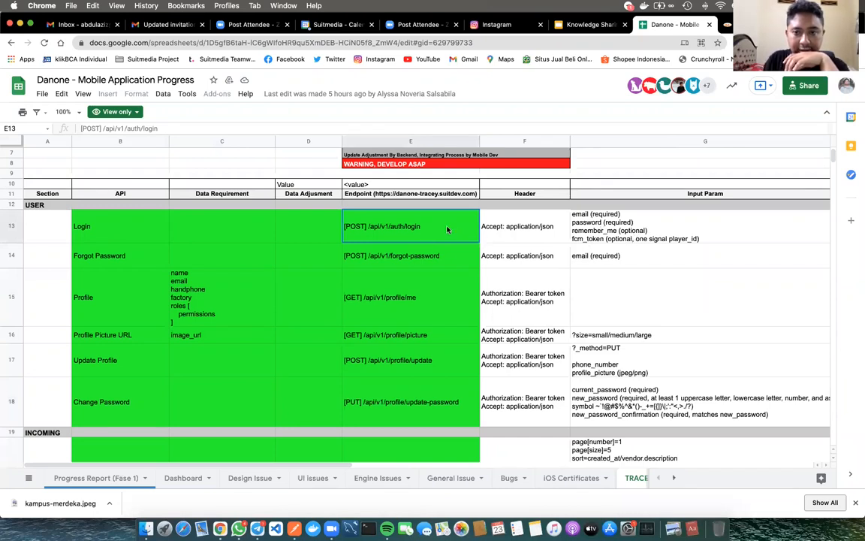
# Open the Danone Login request and check its Params, Body and POST method
pyautogui.press('super+Tab')
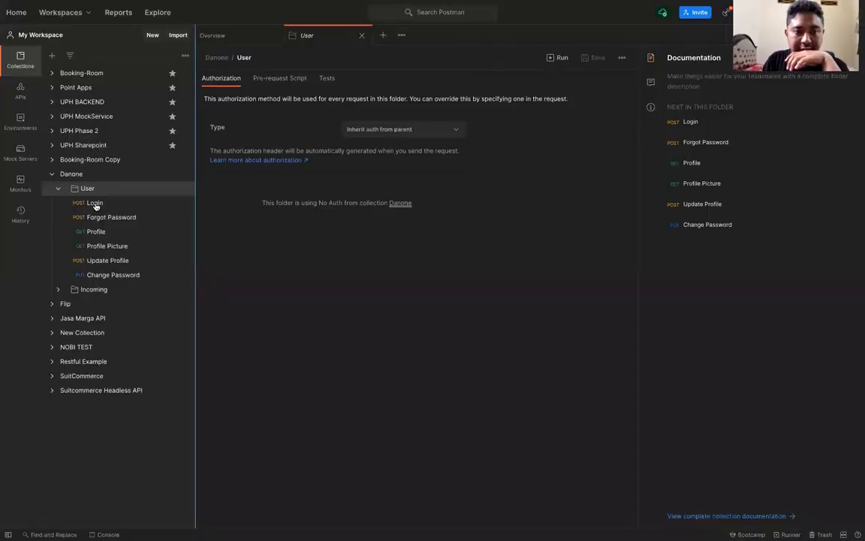
pyautogui.click(94, 204)
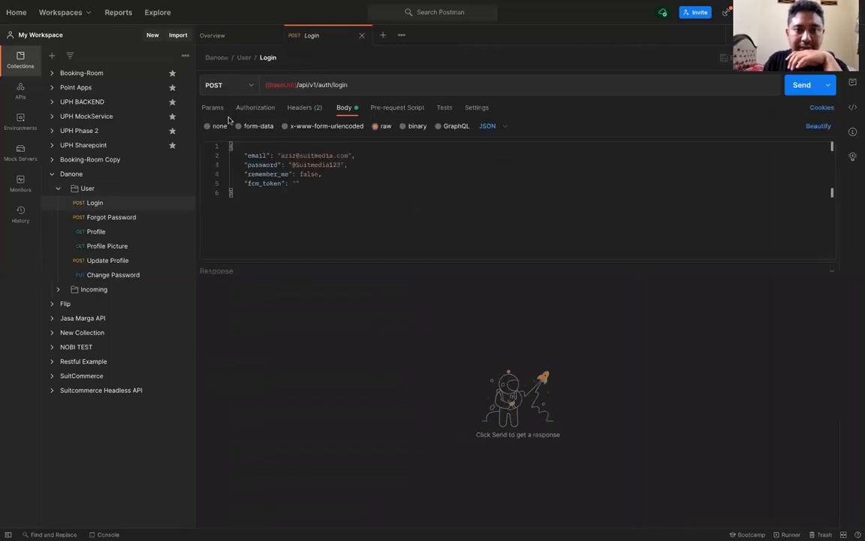
pyautogui.click(214, 114)
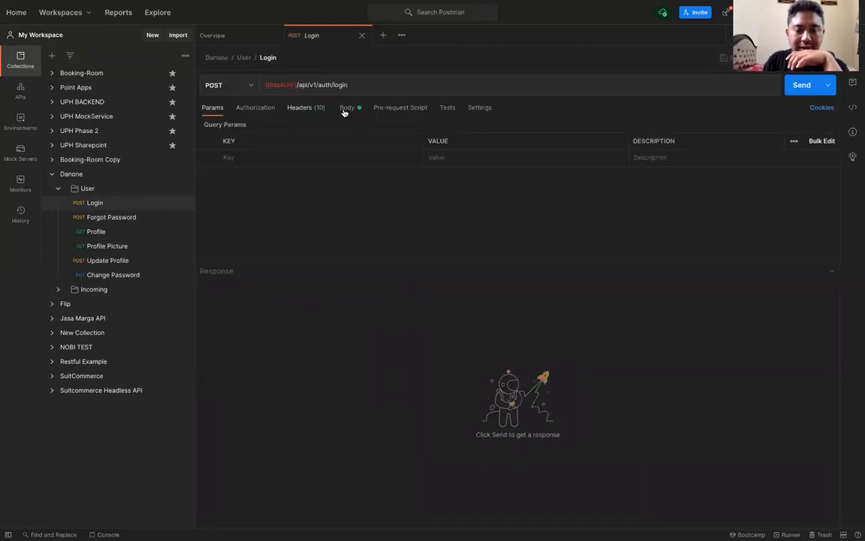
pyautogui.click(344, 111)
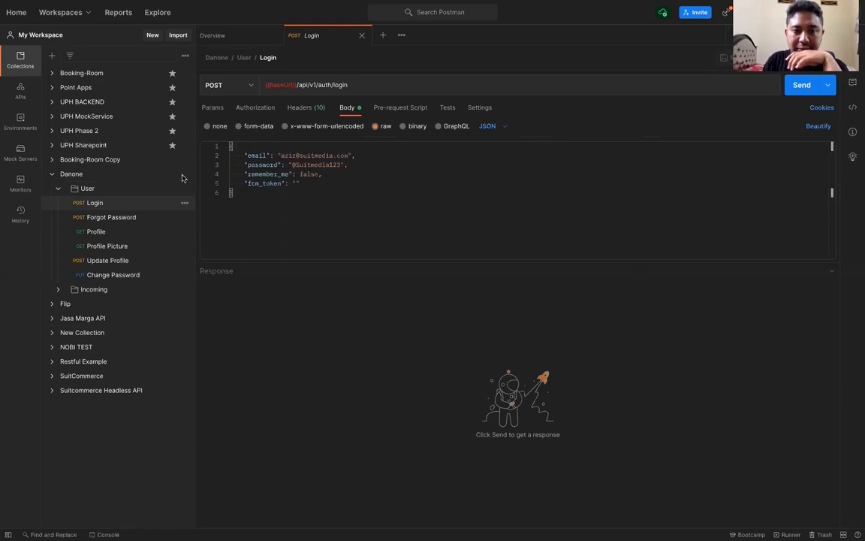
pyautogui.click(232, 82)
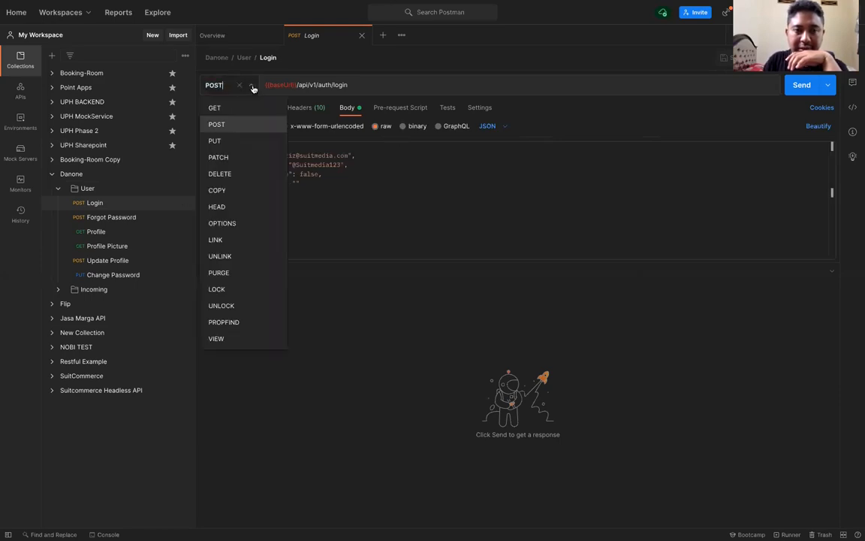
pyautogui.click(253, 87)
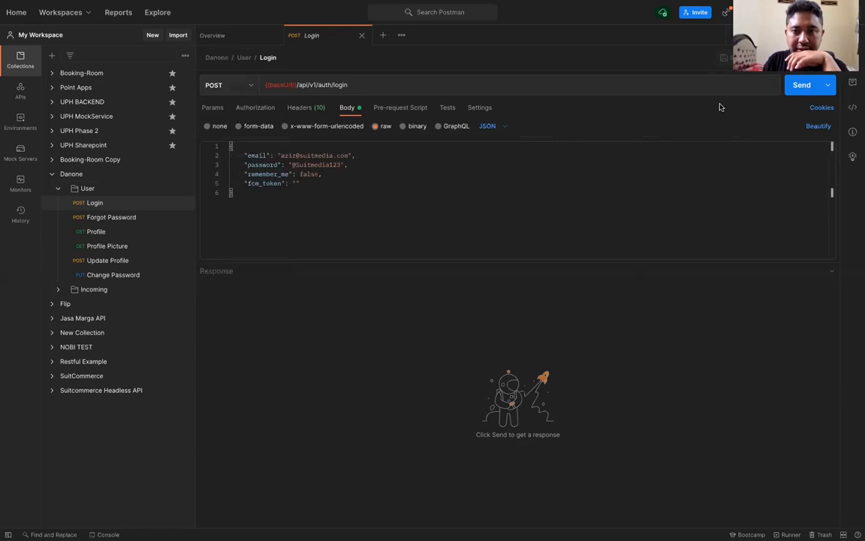
pyautogui.click(340, 165)
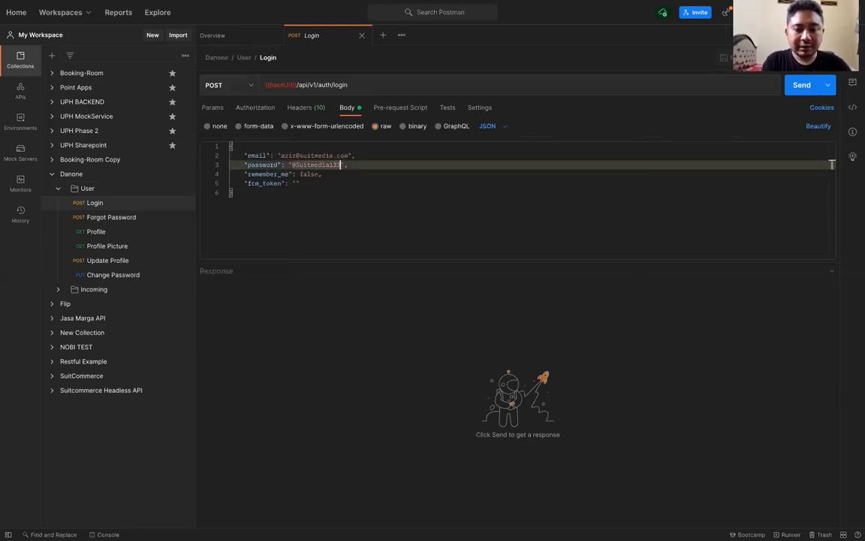
pyautogui.hotkey('ctrl', 's')
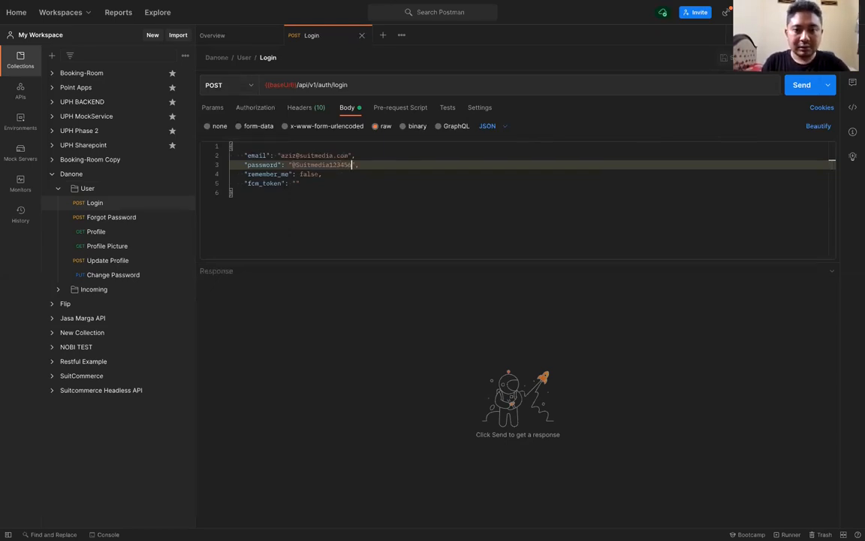
pyautogui.hotkey('ctrl', 'Return')
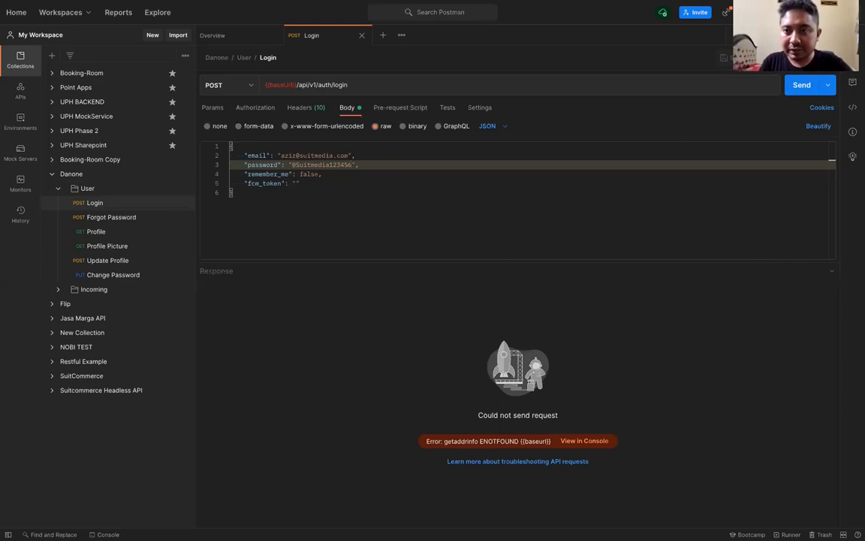
pyautogui.click(784, 35)
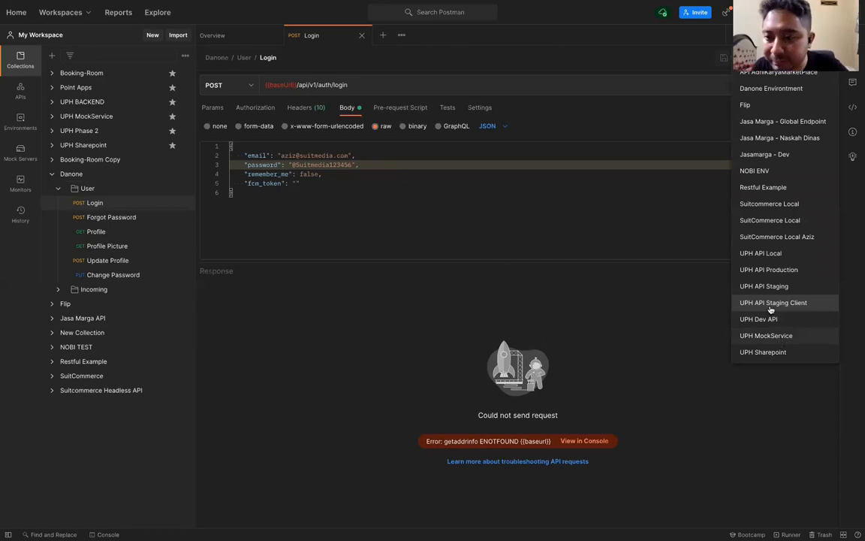
pyautogui.click(773, 89)
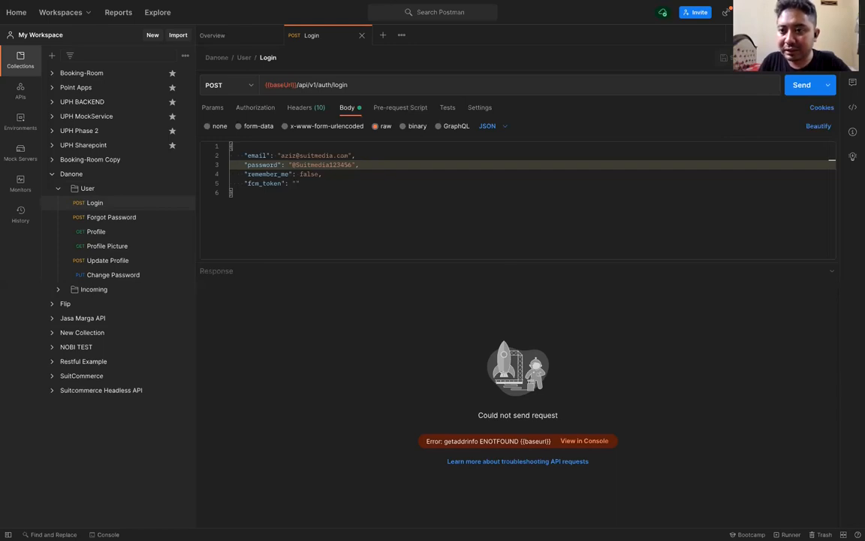
pyautogui.click(852, 35)
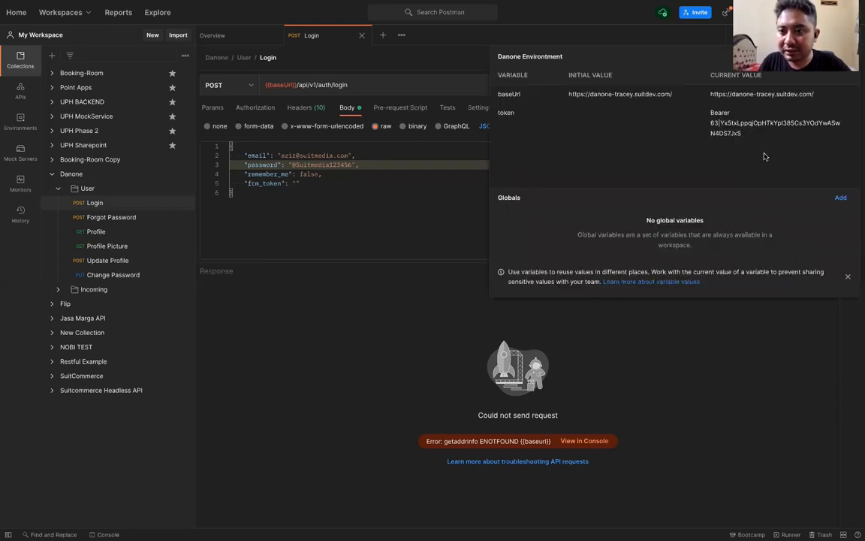
pyautogui.click(841, 198)
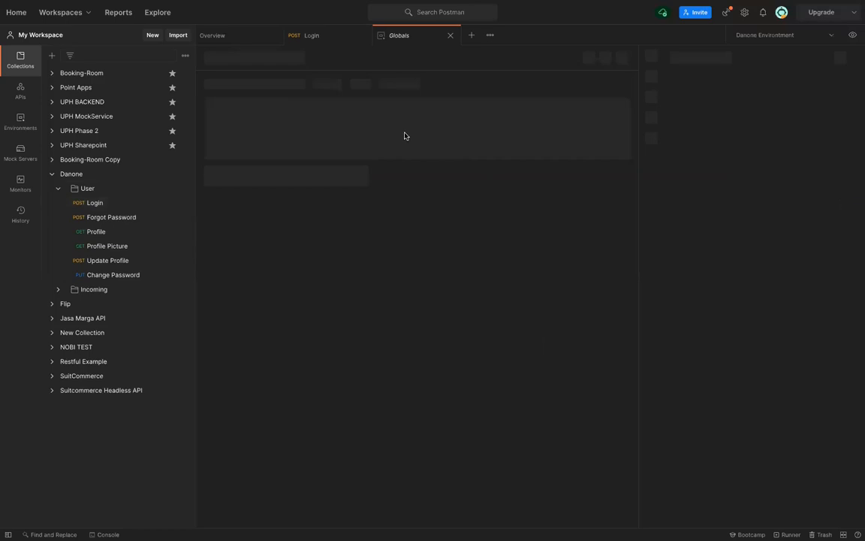
pyautogui.click(451, 36)
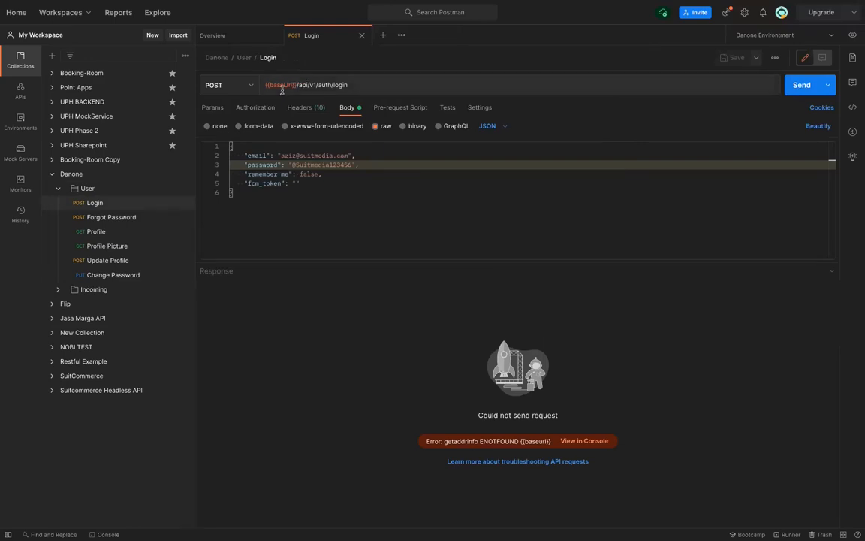
pyautogui.moveTo(279, 85)
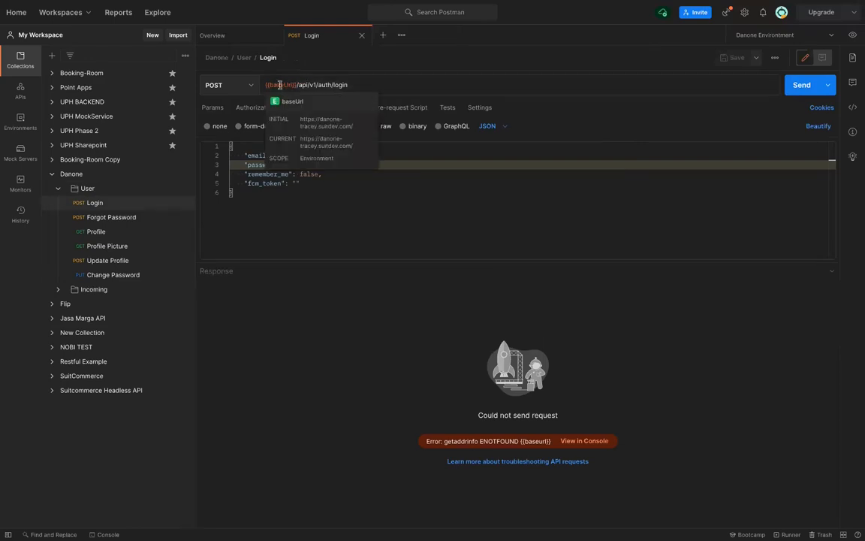
pyautogui.click(830, 37)
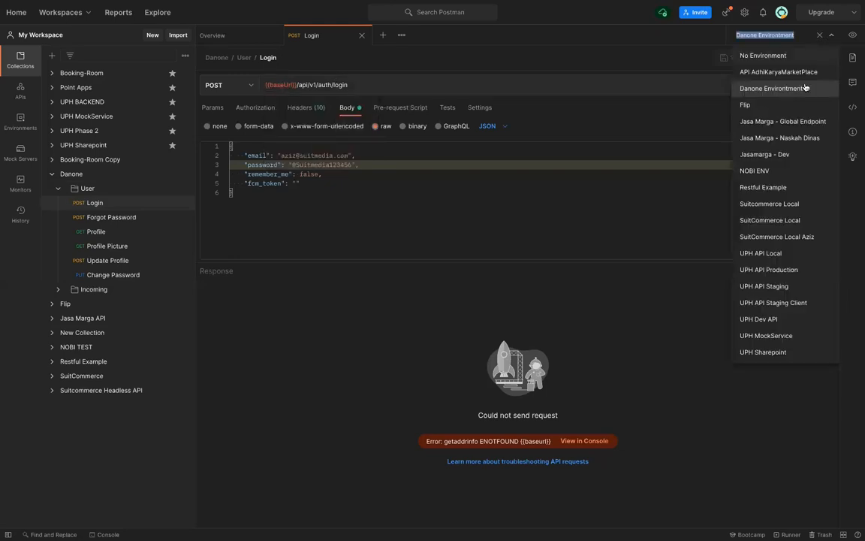
pyautogui.click(855, 39)
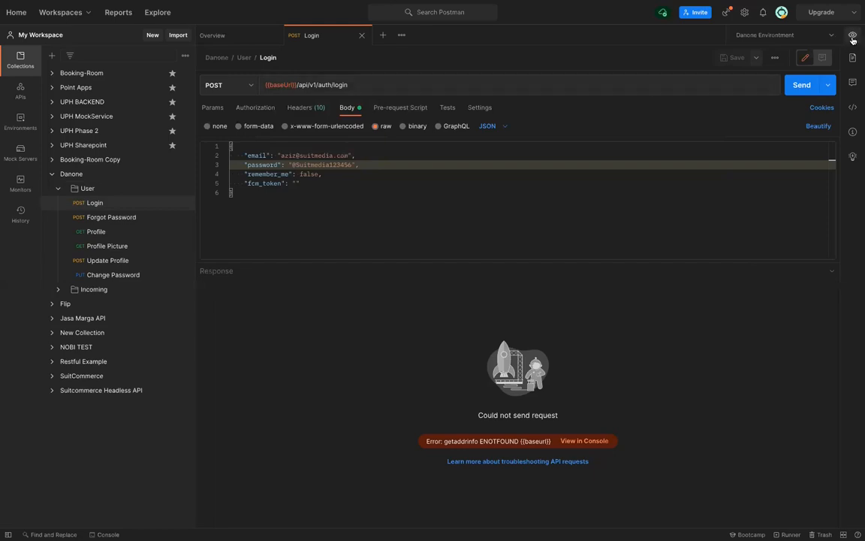
pyautogui.click(853, 39)
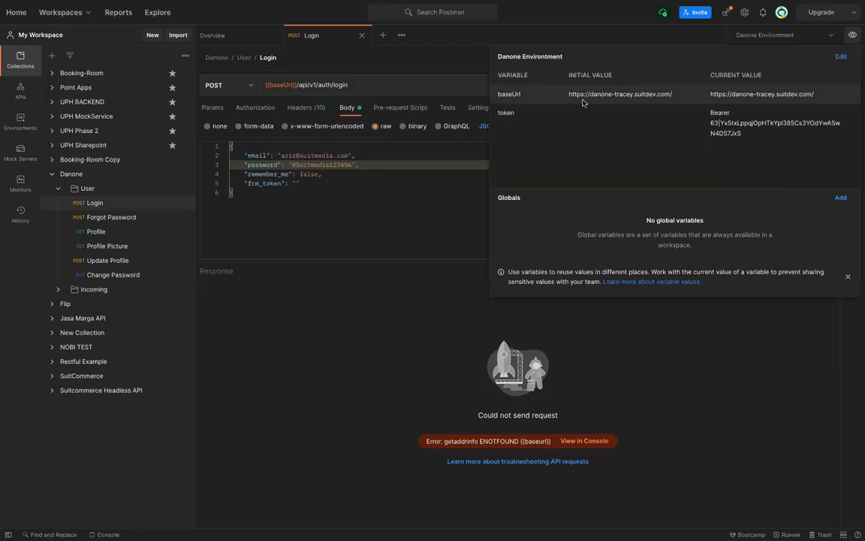
pyautogui.click(819, 93)
pyautogui.click(818, 96)
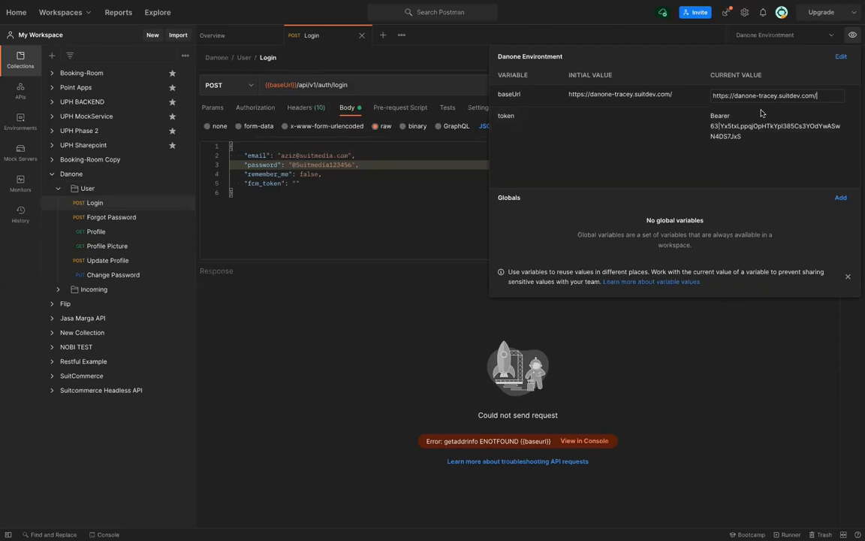
pyautogui.click(853, 35)
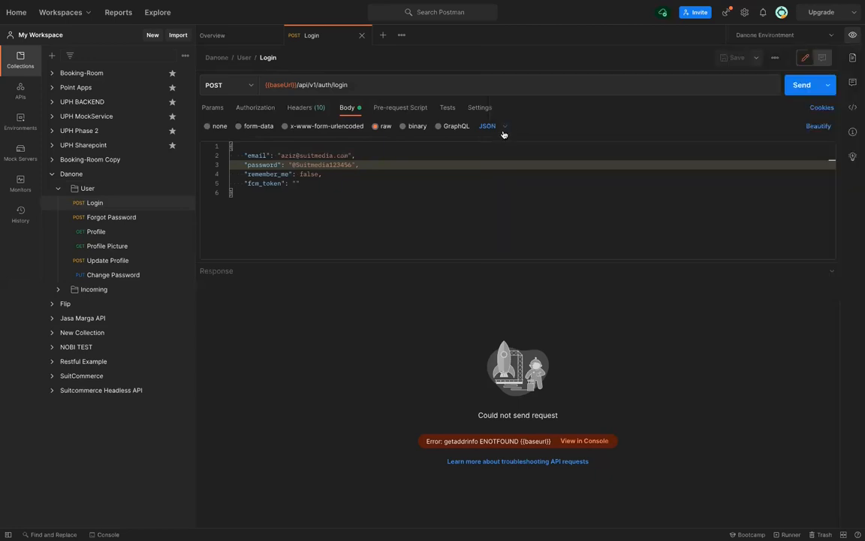
# Send the Login request and inspect the 422 Unprocessable Entity status in the response
pyautogui.click(801, 84)
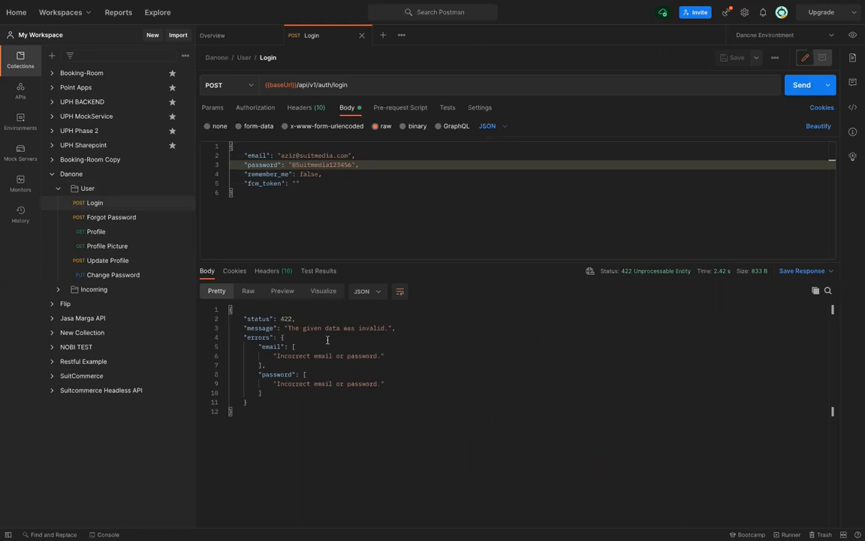
pyautogui.doubleClick(284, 318)
pyautogui.tripleClick(285, 322)
pyautogui.click(299, 348)
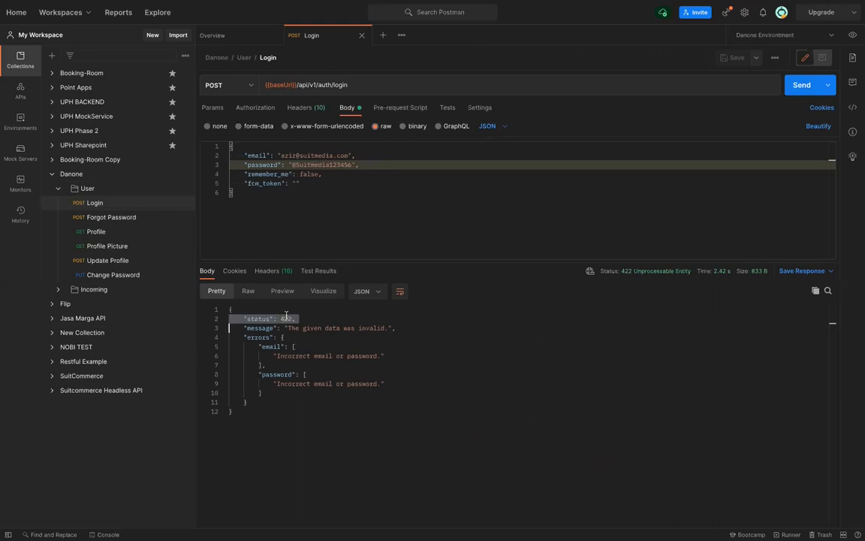
pyautogui.doubleClick(287, 319)
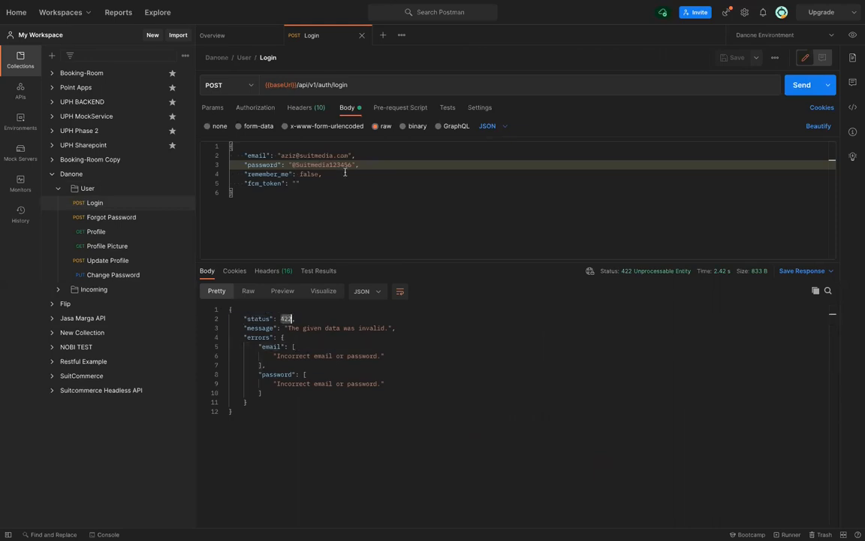
pyautogui.click(410, 206)
# Fix the password's trailing digits to 4 and resend, getting 201 Login Success
pyautogui.press('BackSpace')
pyautogui.press('BackSpace')
pyautogui.press('BackSpace')
pyautogui.hotkey('ctrl', 's')
pyautogui.hotkey('ctrl', 'Return')
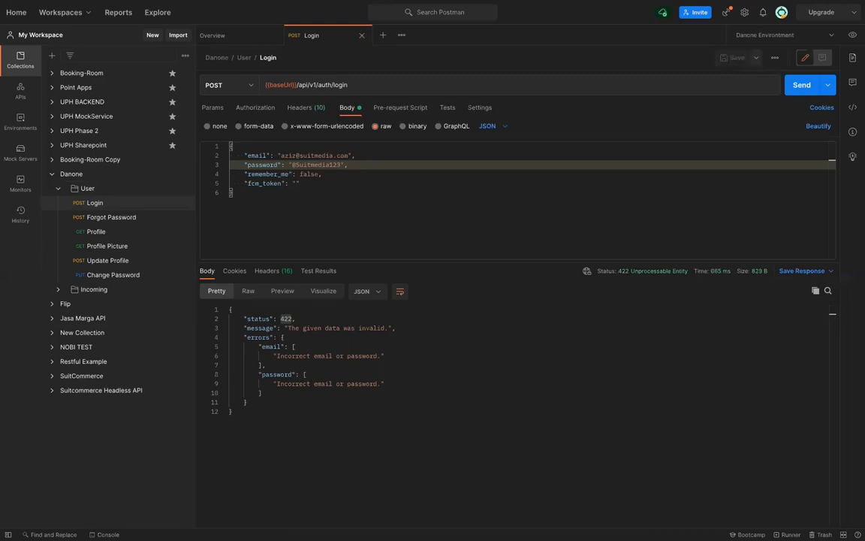
pyautogui.write('4')
pyautogui.hotkey('ctrl', 'Return')
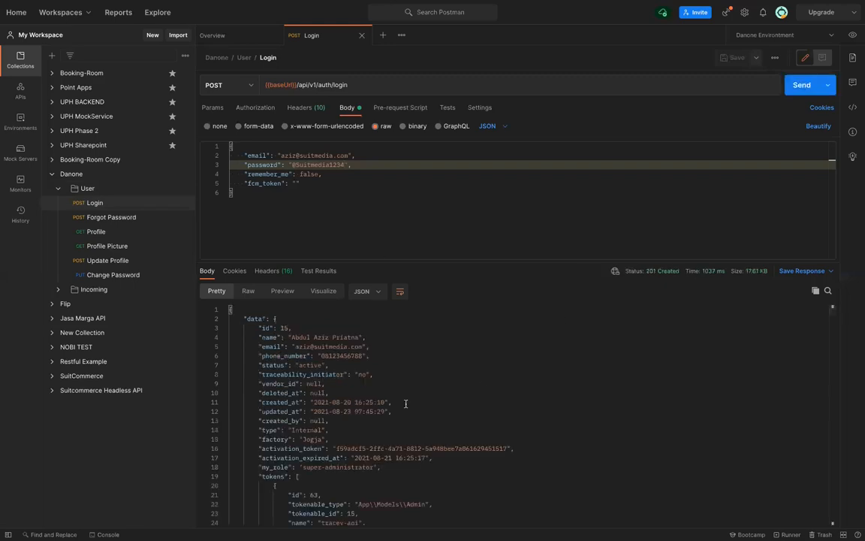
# Scroll to the returned token in the response and copy it
pyautogui.scroll(-3, 405, 403)
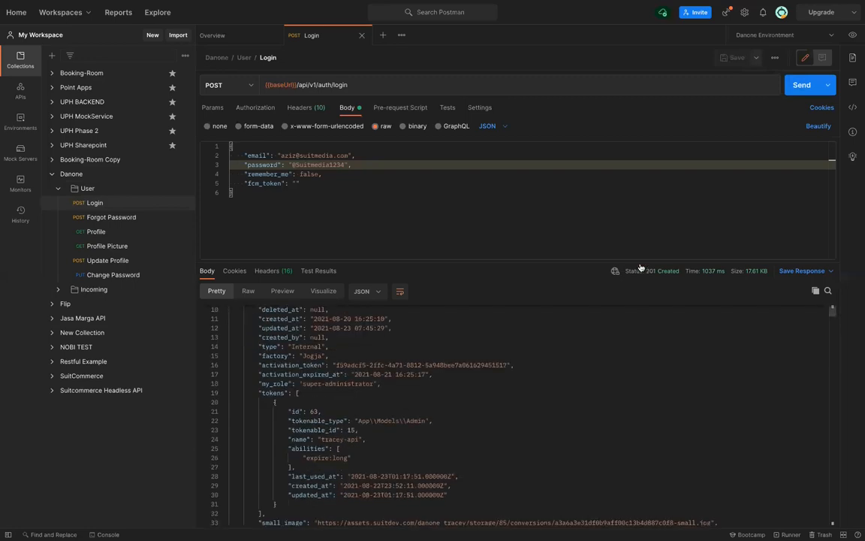
pyautogui.moveTo(659, 275)
pyautogui.scroll(-15, 433, 437)
pyautogui.scroll(-20, 432, 437)
pyautogui.scroll(-20, 433, 437)
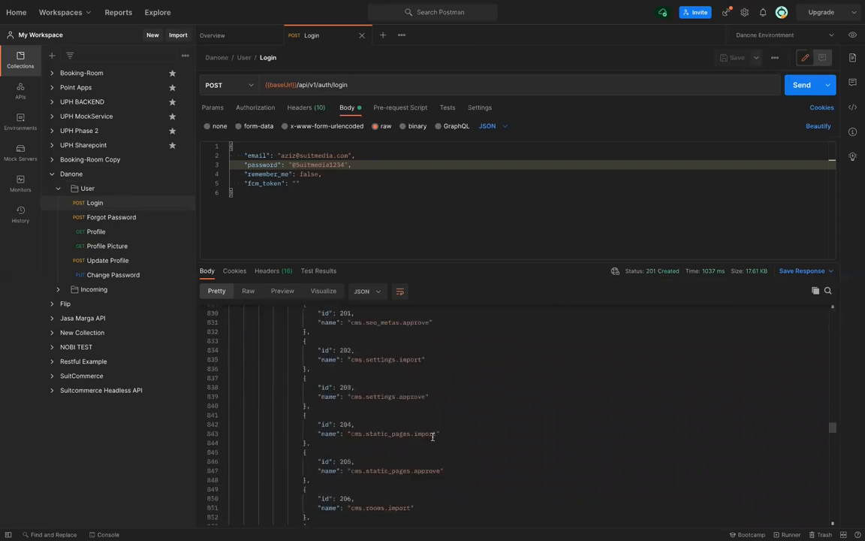
pyautogui.scroll(-20, 432, 437)
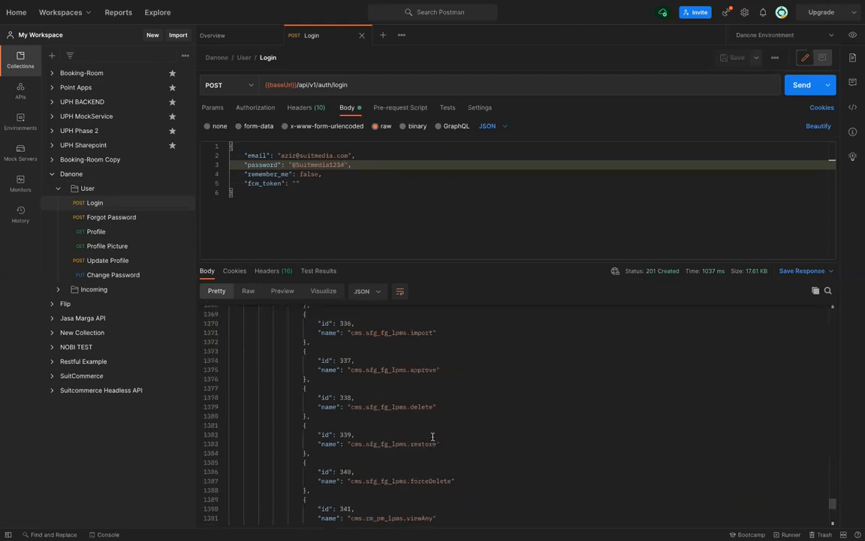
pyautogui.scroll(-10, 433, 436)
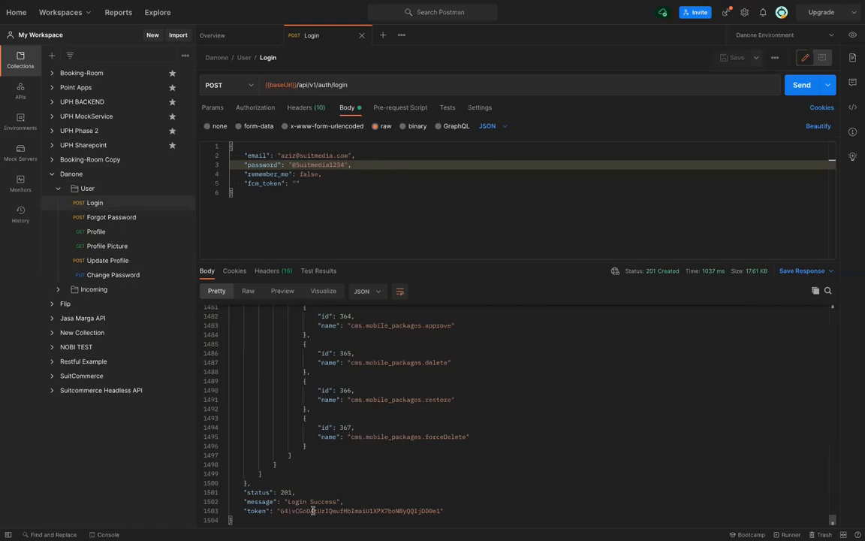
pyautogui.moveTo(280, 511); pyautogui.dragTo(385, 510)
pyautogui.moveTo(439, 510); pyautogui.dragTo(441, 511)
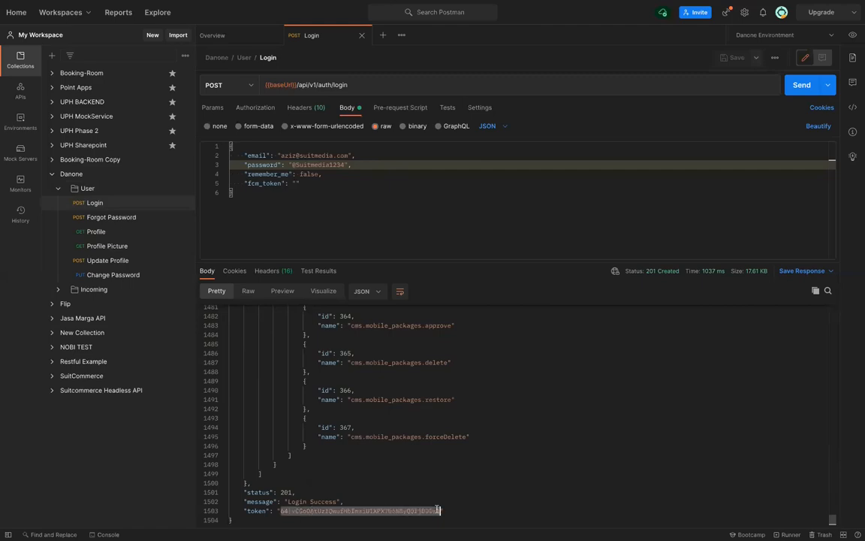
pyautogui.rightClick(425, 510)
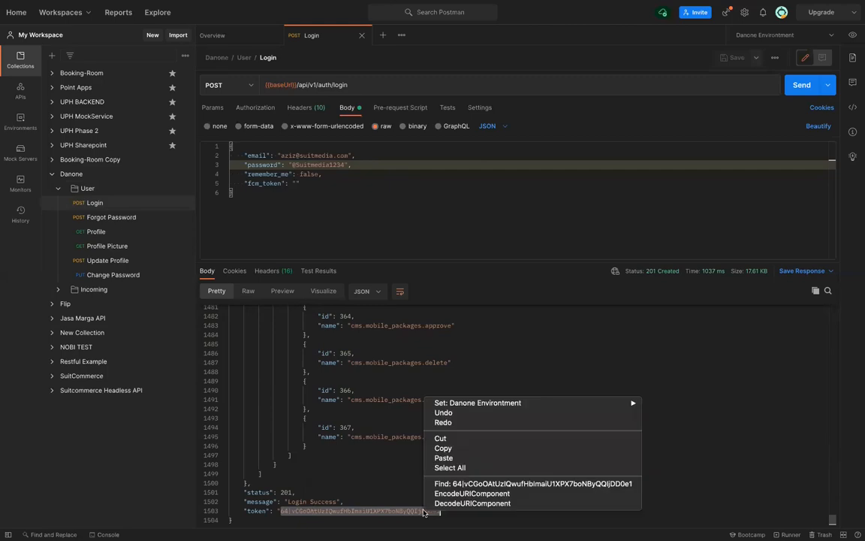
pyautogui.click(443, 448)
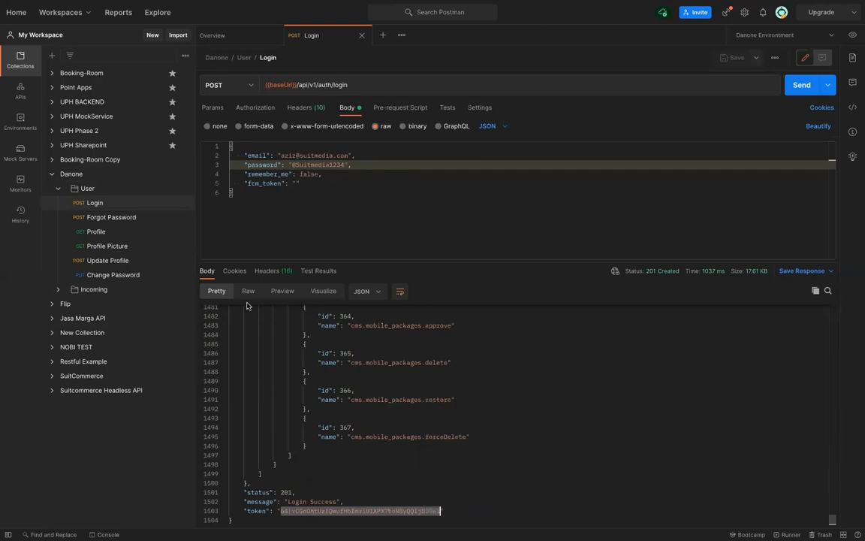
# Open Incoming List and set its Authorization header to the {{token}} variable
pyautogui.click(59, 290)
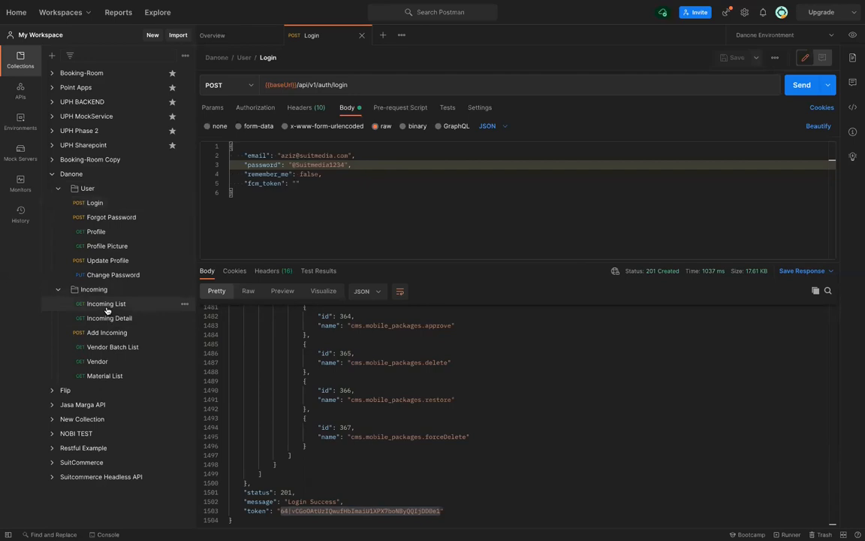
pyautogui.click(106, 307)
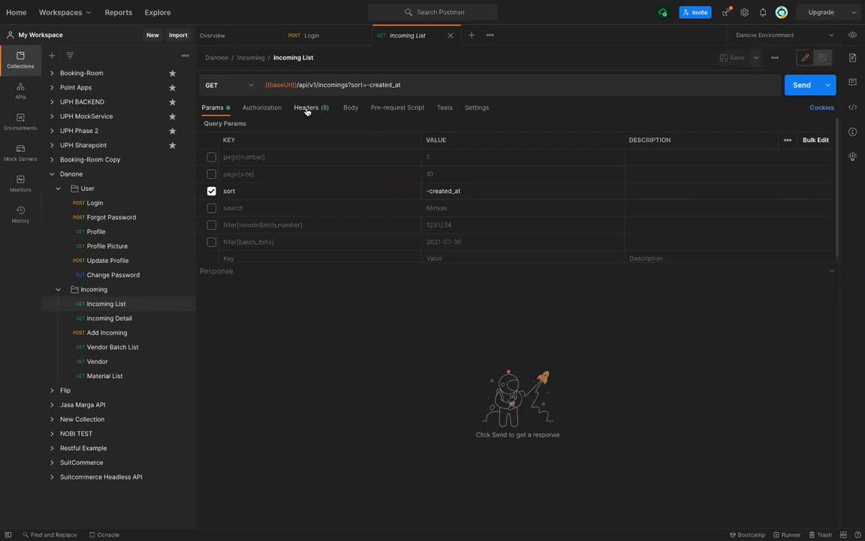
pyautogui.click(306, 109)
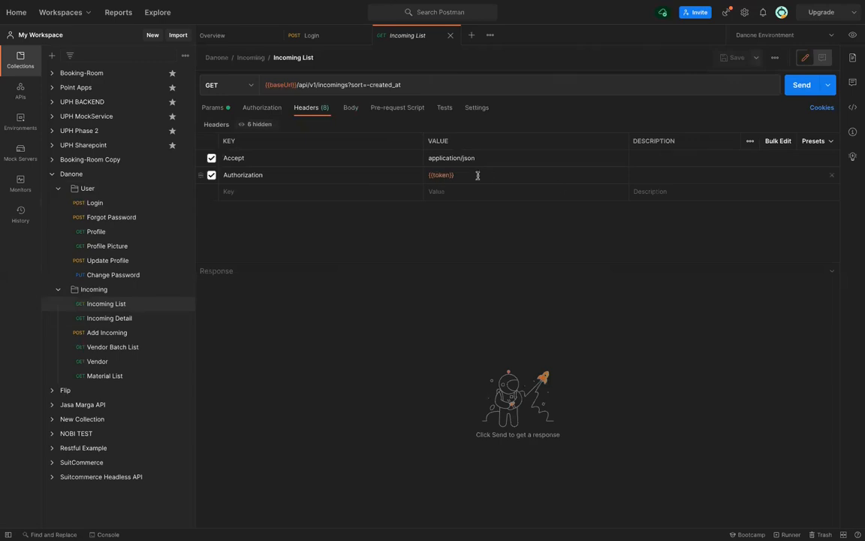
pyautogui.press('BackSpace')
pyautogui.press('BackSpace')
pyautogui.press('BackSpace')
pyautogui.press('BackSpace')
pyautogui.press('BackSpace')
pyautogui.press('BackSpace')
pyautogui.press('BackSpace')
pyautogui.press('BackSpace')
pyautogui.press('BackSpace')
pyautogui.write('Bearer')
pyautogui.hotkey('ctrl', 'v')
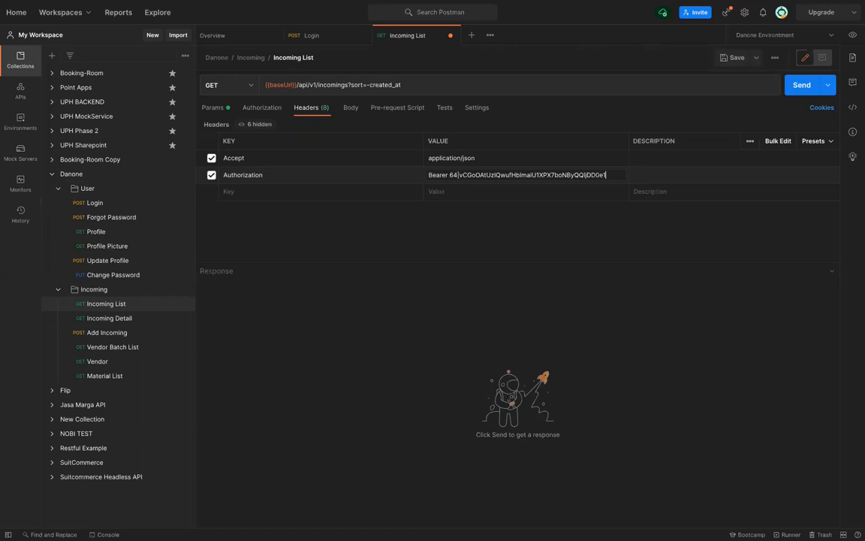
pyautogui.hotkey('ctrl', 'a')
pyautogui.press('BackSpace')
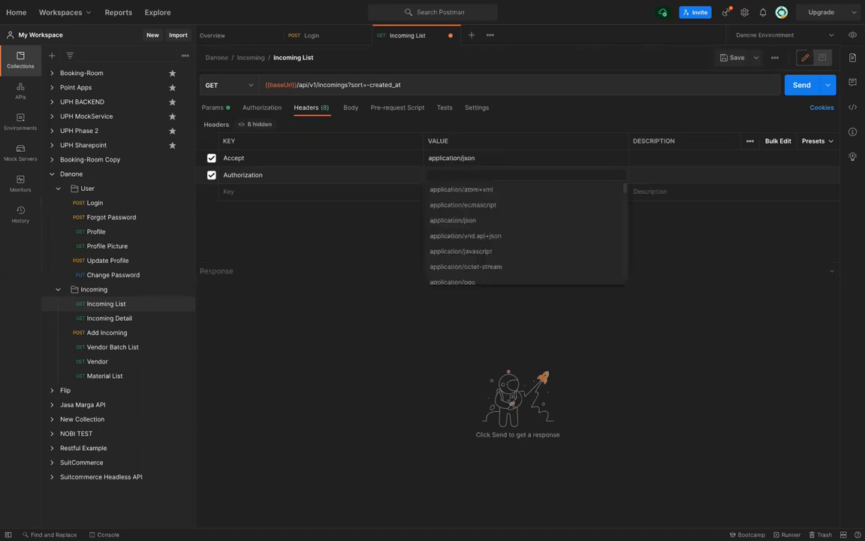
pyautogui.write('{{t')
pyautogui.press('Return')
pyautogui.hotkey('ctrl', 's')
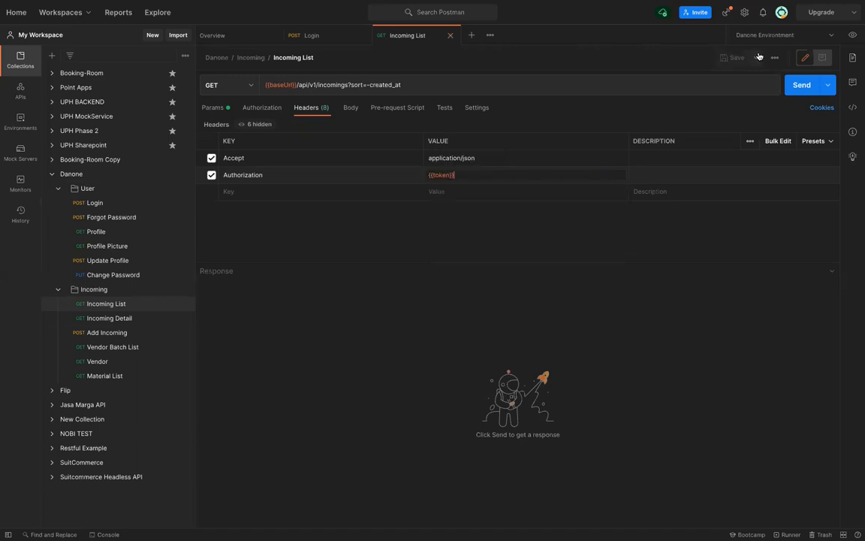
# Replace the token variable's value with the new login token and send, getting 401 Unauthenticated
pyautogui.click(853, 35)
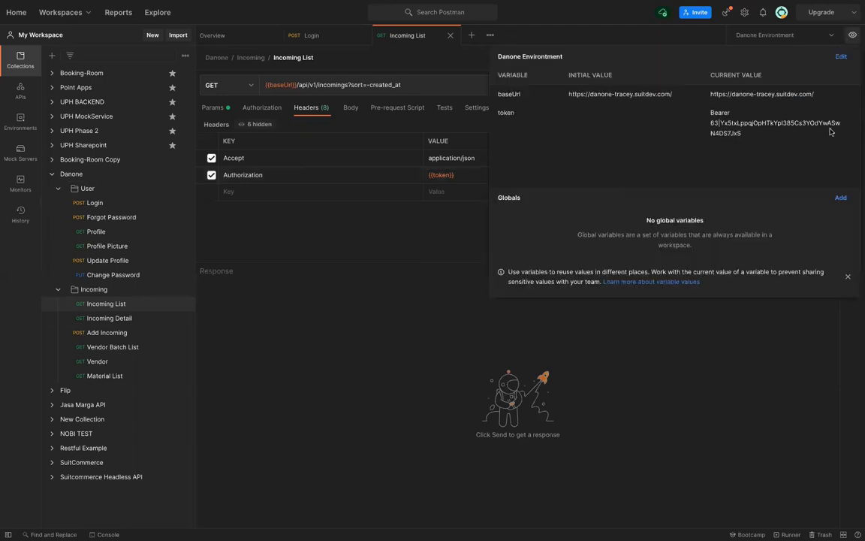
pyautogui.click(847, 125)
pyautogui.press('BackSpace')
pyautogui.press('BackSpace')
pyautogui.press('BackSpace')
pyautogui.press('BackSpace')
pyautogui.press('BackSpace')
pyautogui.press('BackSpace')
pyautogui.press('BackSpace')
pyautogui.press('BackSpace')
pyautogui.press('BackSpace')
pyautogui.press('BackSpace')
pyautogui.press('BackSpace')
pyautogui.press('BackSpace')
pyautogui.press('BackSpace')
pyautogui.press('BackSpace')
pyautogui.press('BackSpace')
pyautogui.press('BackSpace')
pyautogui.press('BackSpace')
pyautogui.press('BackSpace')
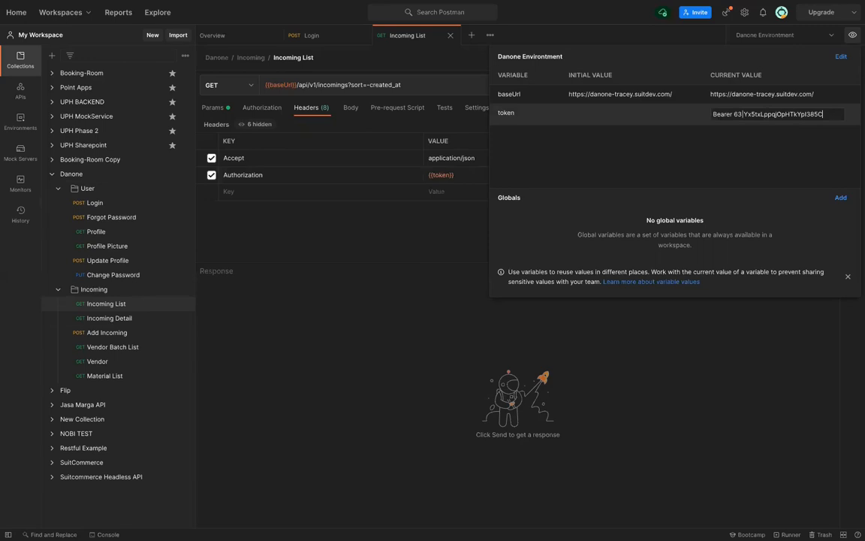
pyautogui.press('BackSpace')
pyautogui.press('BackSpace')
pyautogui.press('BackSpace')
pyautogui.press('BackSpace')
pyautogui.press('BackSpace')
pyautogui.press('BackSpace')
pyautogui.press('BackSpace')
pyautogui.press('BackSpace')
pyautogui.press('BackSpace')
pyautogui.press('BackSpace')
pyautogui.press('BackSpace')
pyautogui.press('BackSpace')
pyautogui.press('BackSpace')
pyautogui.press('BackSpace')
pyautogui.press('BackSpace')
pyautogui.press('BackSpace')
pyautogui.press('BackSpace')
pyautogui.press('BackSpace')
pyautogui.press('BackSpace')
pyautogui.press('BackSpace')
pyautogui.press('BackSpace')
pyautogui.press('BackSpace')
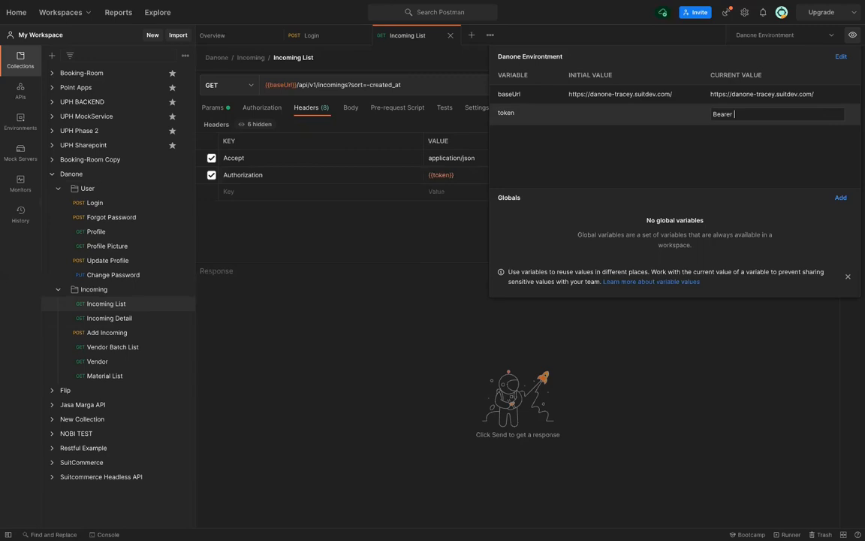
pyautogui.hotkey('ctrl', 'v')
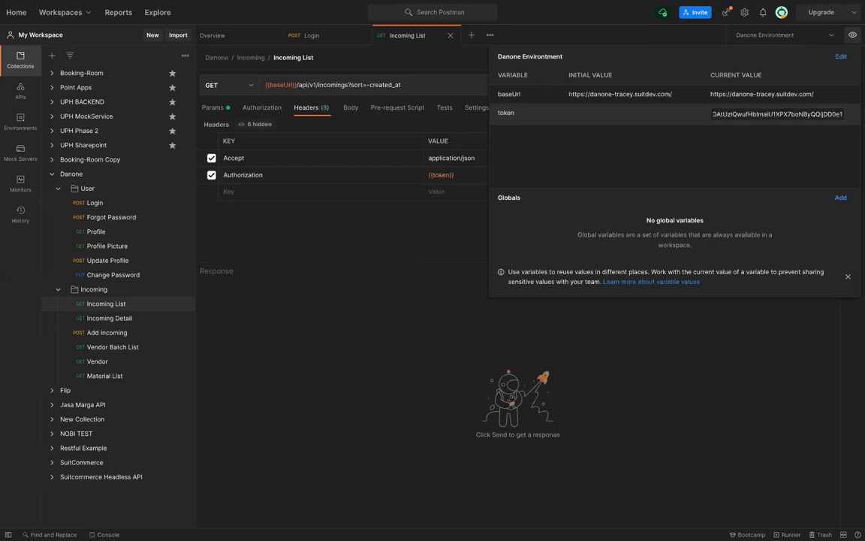
pyautogui.click(585, 325)
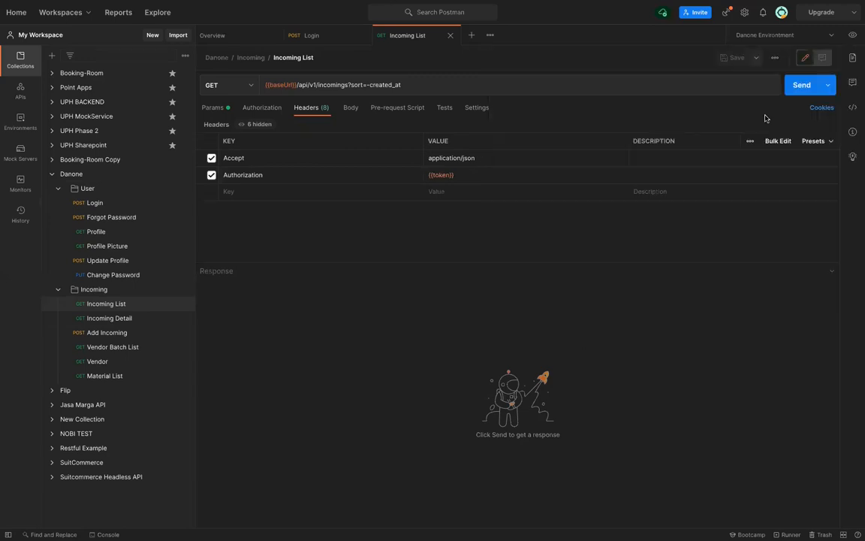
pyautogui.click(803, 85)
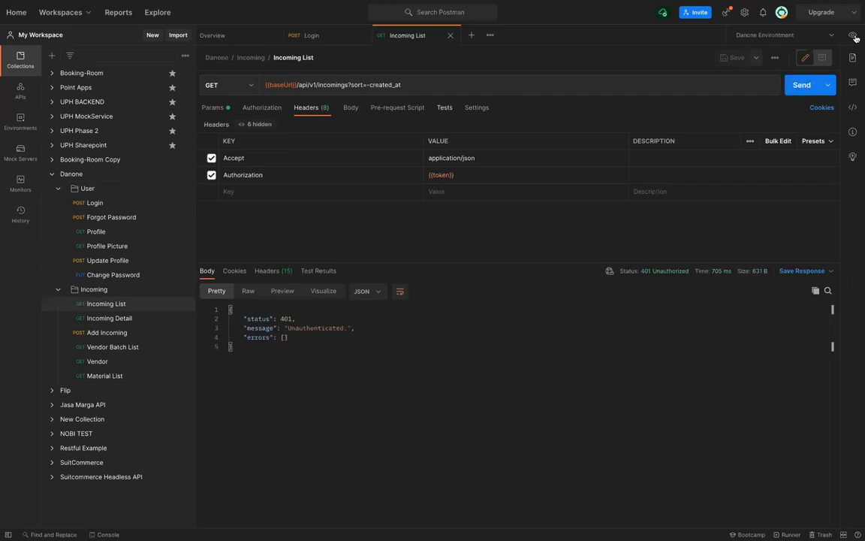
# Copy the token value from the Login request's response body
pyautogui.click(854, 36)
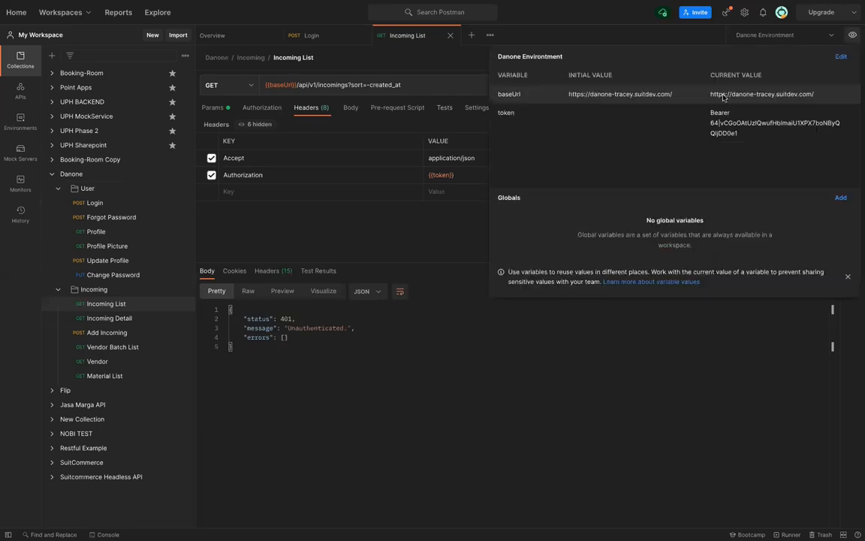
pyautogui.click(312, 36)
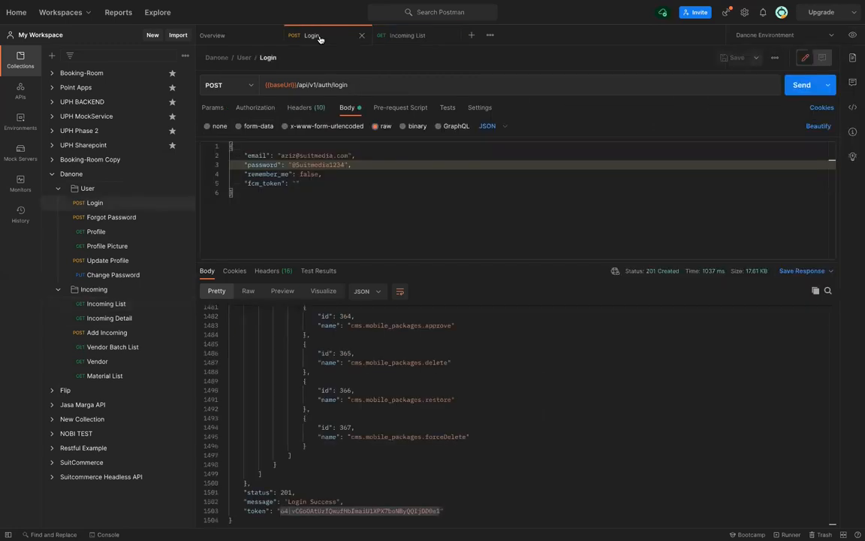
pyautogui.click(281, 513)
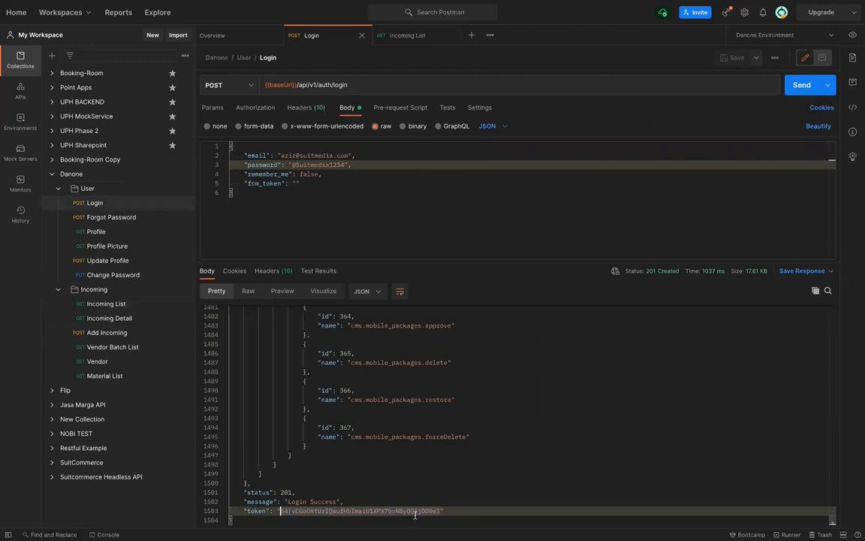
pyautogui.keyDown('shift'); pyautogui.click(440, 511); pyautogui.keyUp('shift')
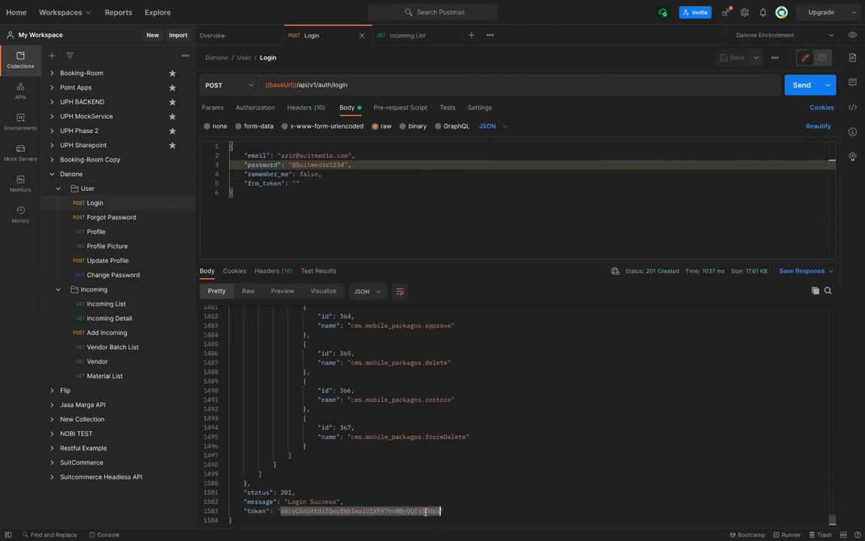
pyautogui.rightClick(440, 512)
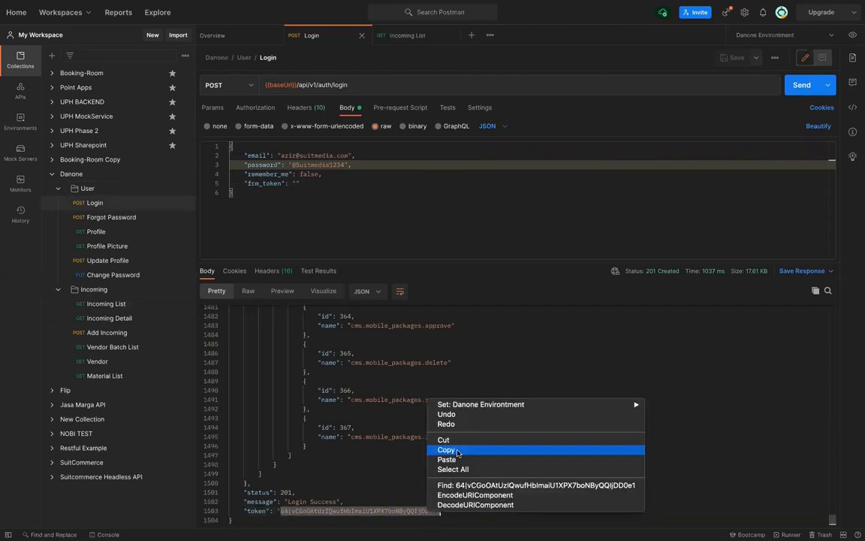
pyautogui.click(457, 449)
# Paste the copied token into the environment's token variable and resend Incoming List twice
pyautogui.click(381, 34)
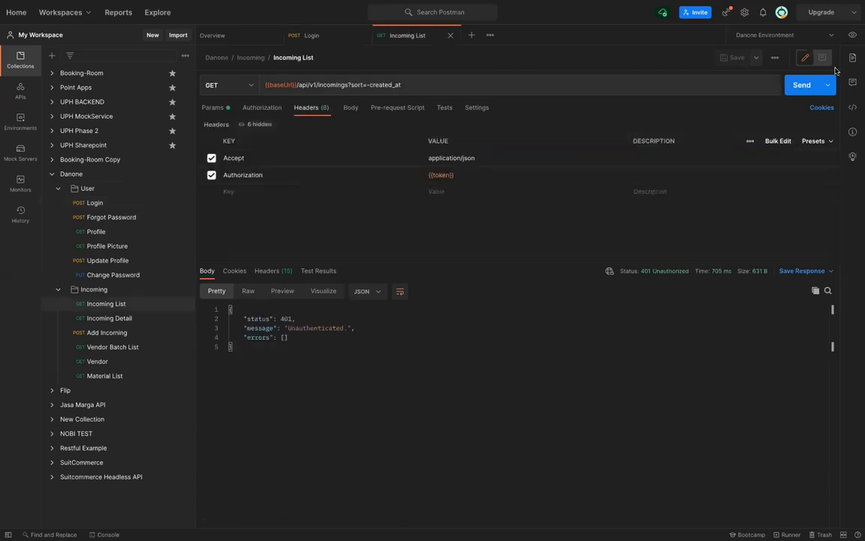
pyautogui.click(852, 35)
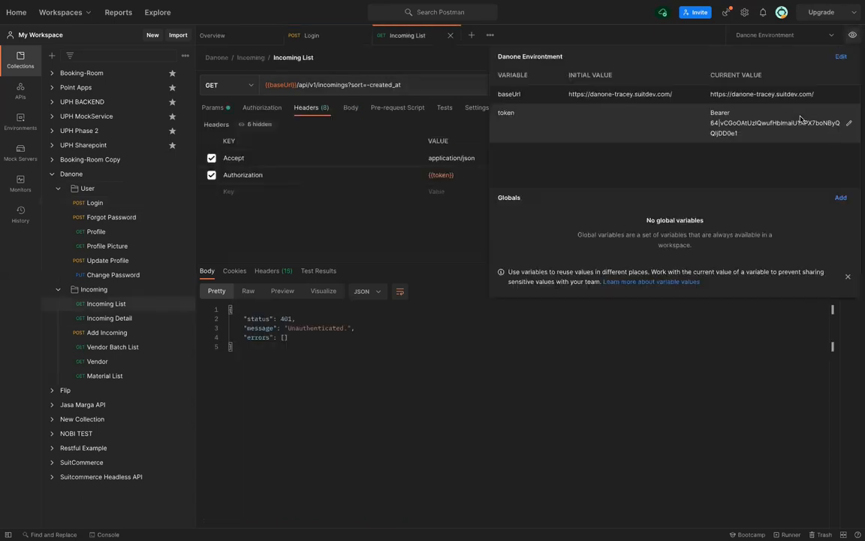
pyautogui.click(842, 125)
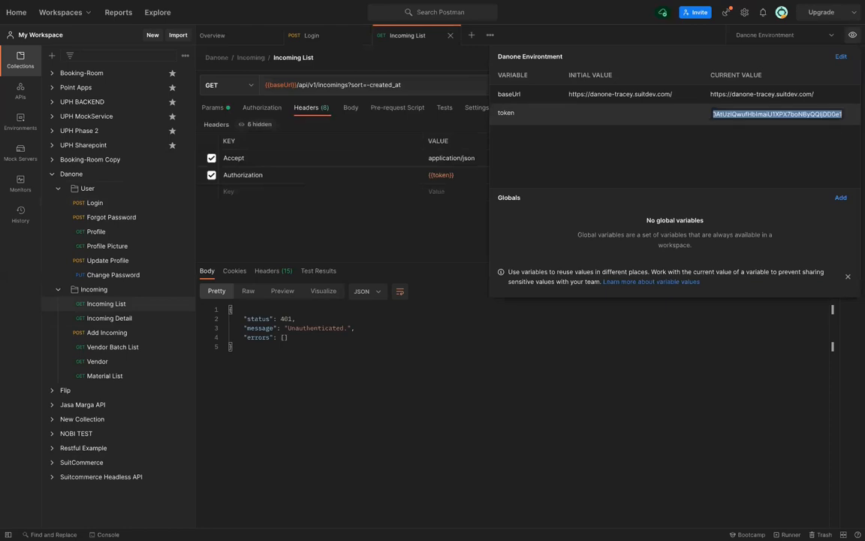
pyautogui.press('BackSpace')
pyautogui.press('BackSpace')
pyautogui.press('BackSpace')
pyautogui.press('BackSpace')
pyautogui.press('BackSpace')
pyautogui.press('BackSpace')
pyautogui.press('BackSpace')
pyautogui.press('BackSpace')
pyautogui.press('BackSpace')
pyautogui.press('BackSpace')
pyautogui.press('BackSpace')
pyautogui.press('BackSpace')
pyautogui.press('BackSpace')
pyautogui.press('BackSpace')
pyautogui.press('BackSpace')
pyautogui.press('BackSpace')
pyautogui.press('BackSpace')
pyautogui.press('BackSpace')
pyautogui.press('BackSpace')
pyautogui.press('BackSpace')
pyautogui.press('BackSpace')
pyautogui.press('BackSpace')
pyautogui.press('BackSpace')
pyautogui.press('BackSpace')
pyautogui.press('BackSpace')
pyautogui.press('BackSpace')
pyautogui.press('BackSpace')
pyautogui.press('BackSpace')
pyautogui.press('BackSpace')
pyautogui.press('BackSpace')
pyautogui.press('BackSpace')
pyautogui.press('BackSpace')
pyautogui.press('BackSpace')
pyautogui.press('BackSpace')
pyautogui.press('BackSpace')
pyautogui.press('BackSpace')
pyautogui.press('BackSpace')
pyautogui.press('BackSpace')
pyautogui.press('BackSpace')
pyautogui.press('BackSpace')
pyautogui.press('BackSpace')
pyautogui.press('BackSpace')
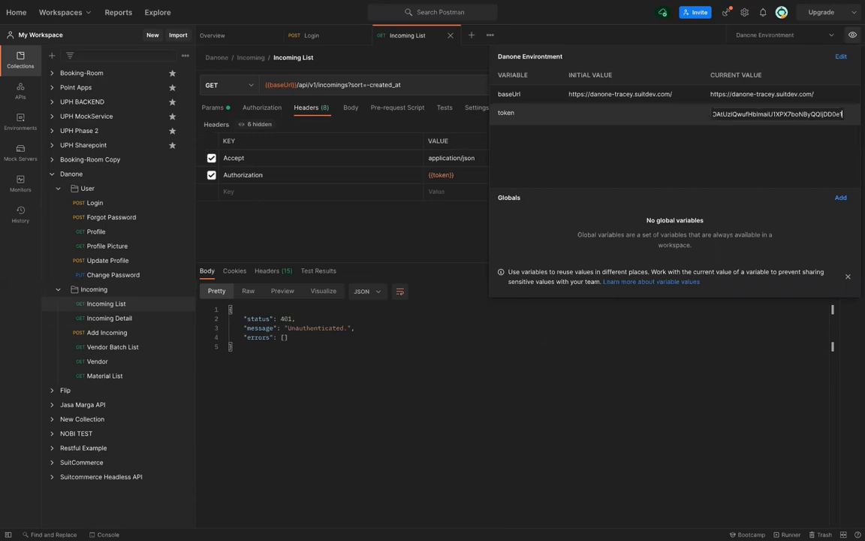
pyautogui.click(460, 224)
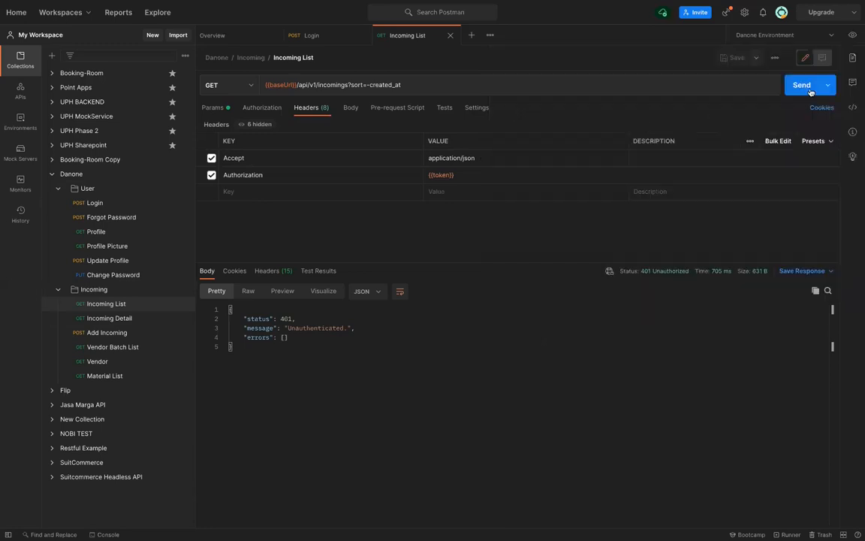
pyautogui.click(809, 89)
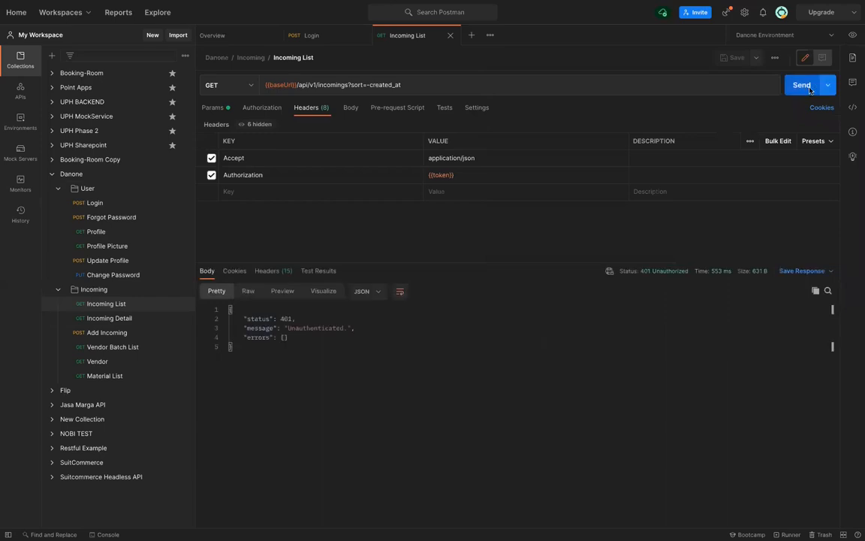
pyautogui.click(809, 89)
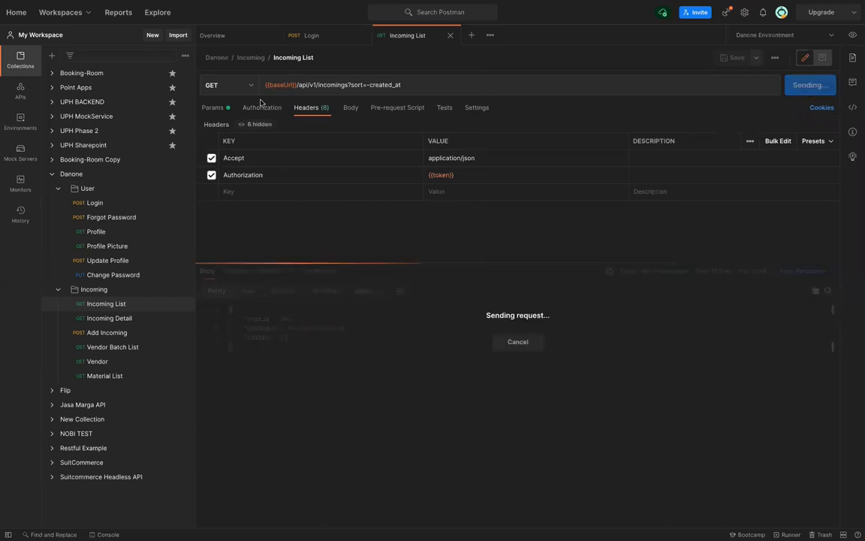
# Scroll up through the full Login response body
pyautogui.click(95, 202)
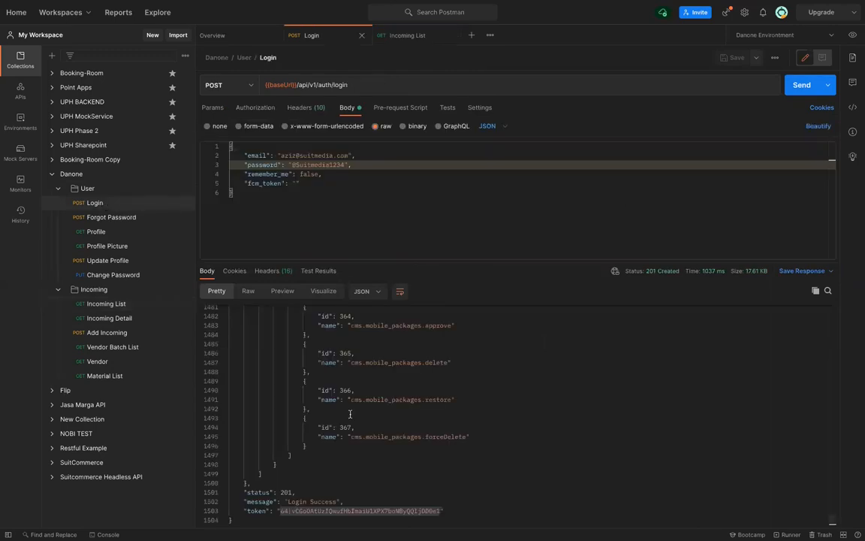
pyautogui.scroll(1, 350, 414)
pyautogui.scroll(10, 350, 414)
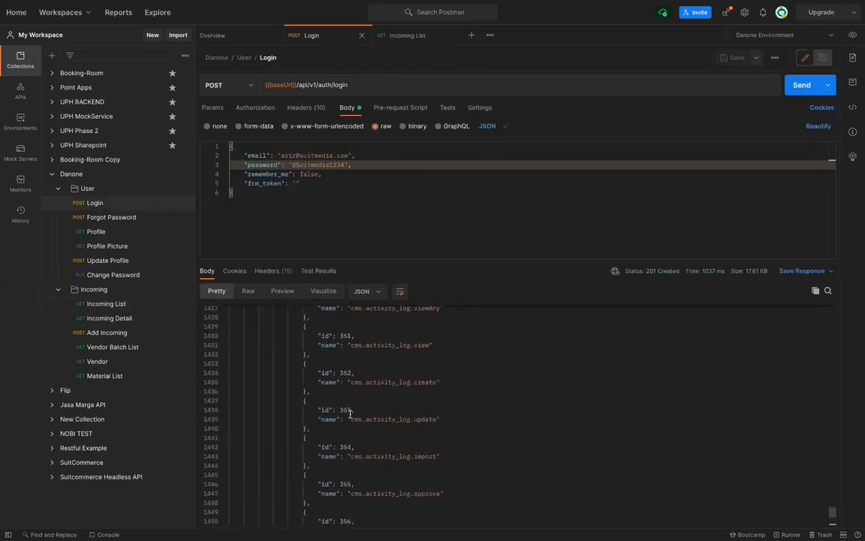
pyautogui.scroll(15, 350, 413)
pyautogui.scroll(12, 349, 414)
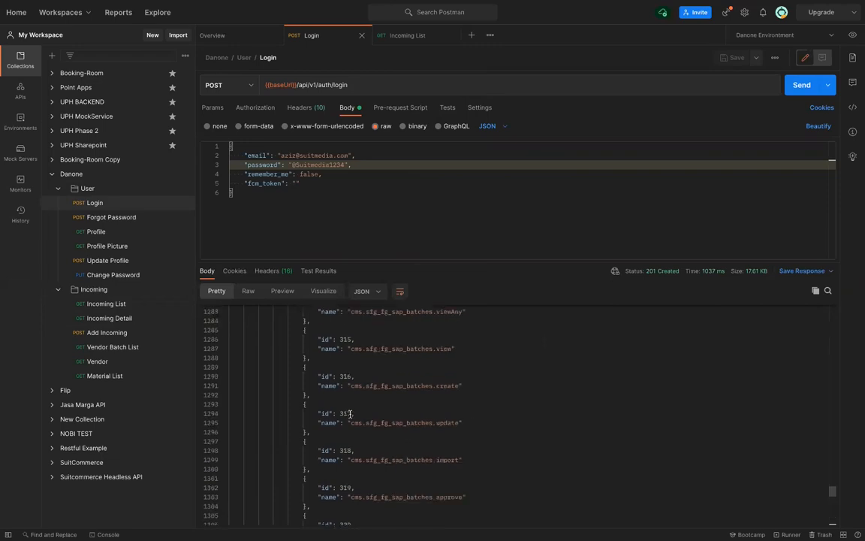
pyautogui.scroll(18, 350, 414)
pyautogui.scroll(20, 350, 414)
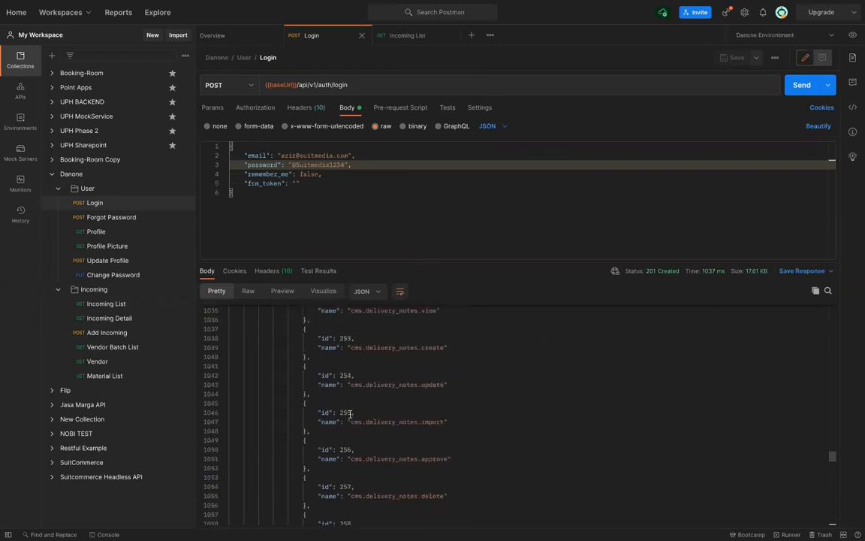
pyautogui.scroll(20, 350, 414)
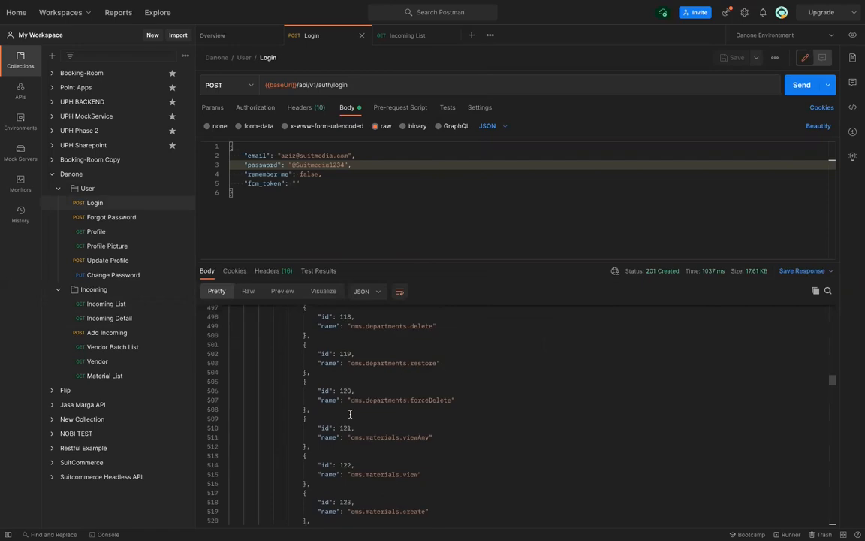
pyautogui.scroll(20, 350, 414)
pyautogui.scroll(20, 350, 414)
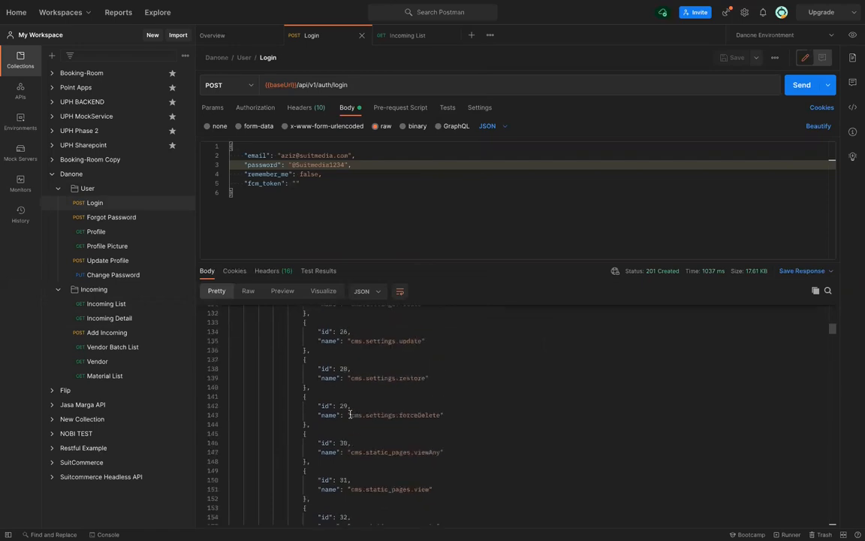
pyautogui.scroll(20, 350, 413)
# Open the Add Incoming request from the Danone Incoming folder in a new tab
pyautogui.scroll(-4, 350, 414)
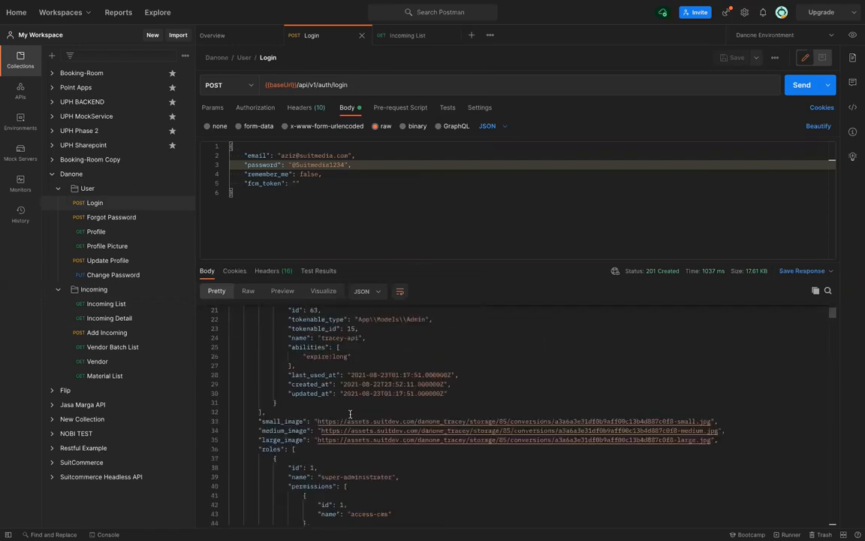
pyautogui.scroll(-2, 350, 414)
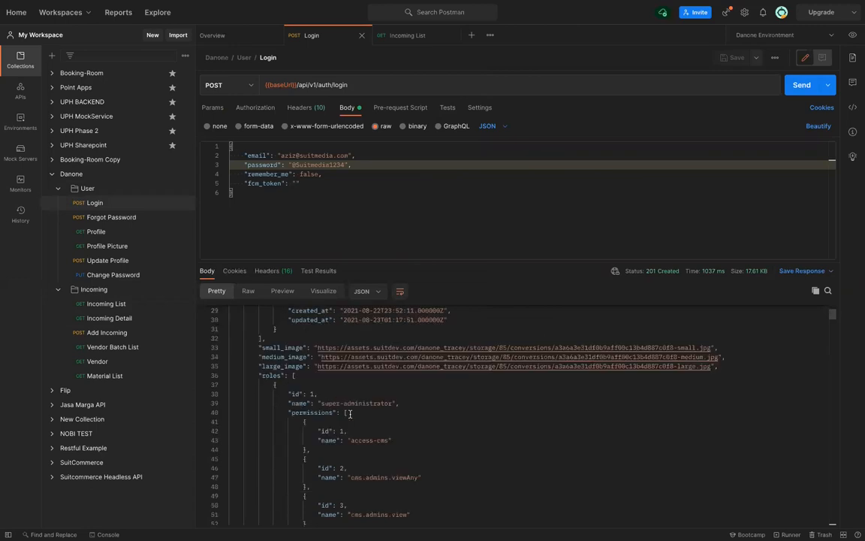
pyautogui.click(108, 335)
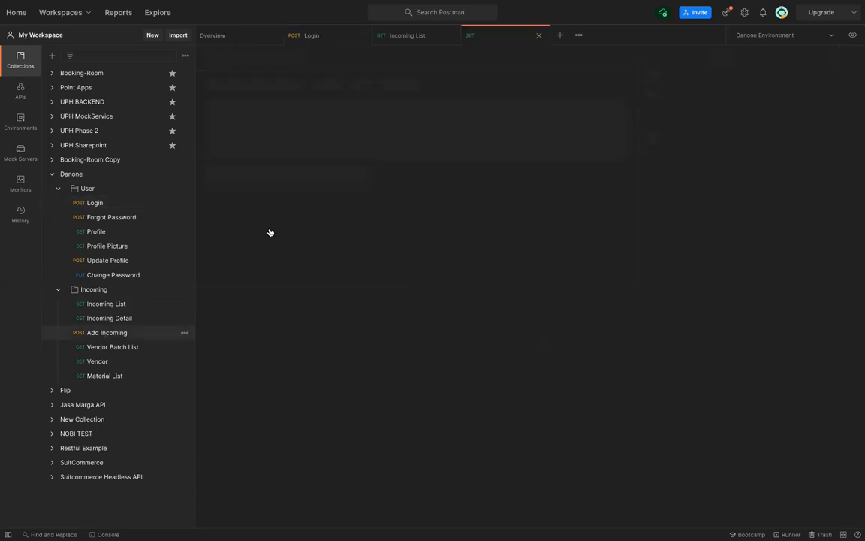
# Compare Incoming List's query params with its Accept and Authorization {{token}} headers
pyautogui.click(404, 40)
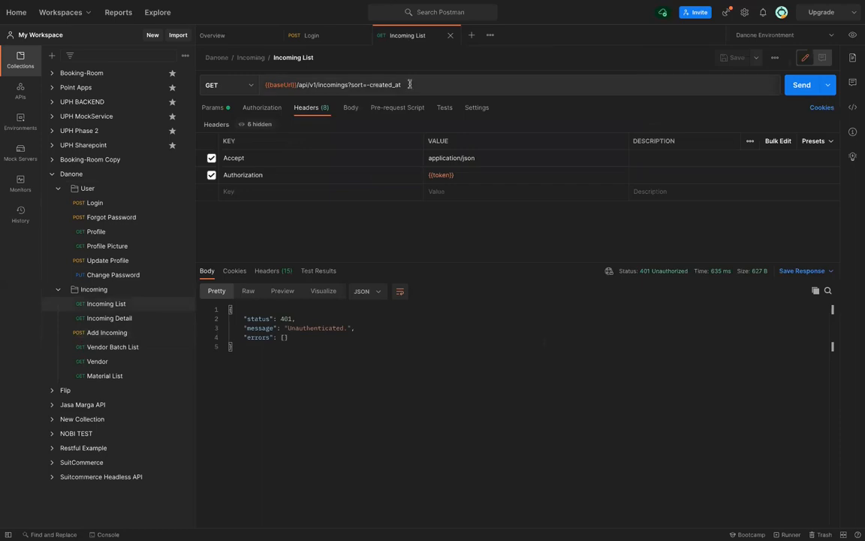
pyautogui.click(212, 109)
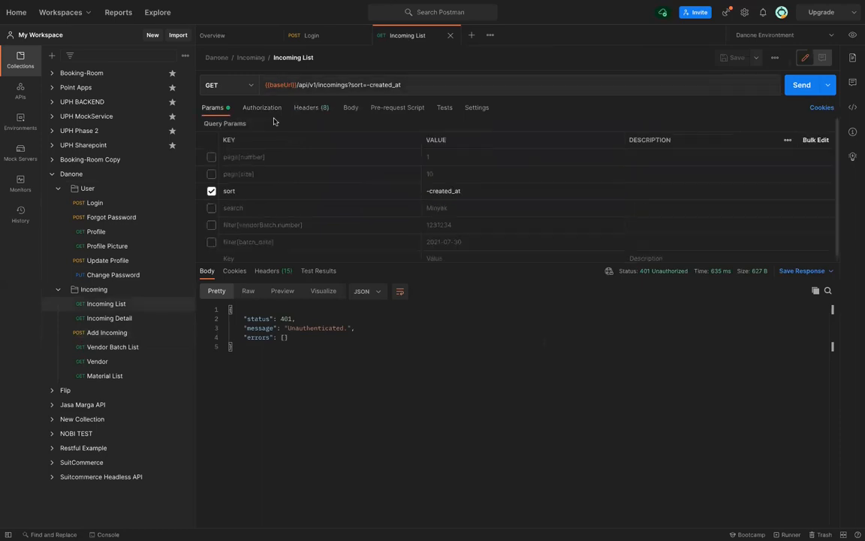
pyautogui.click(315, 110)
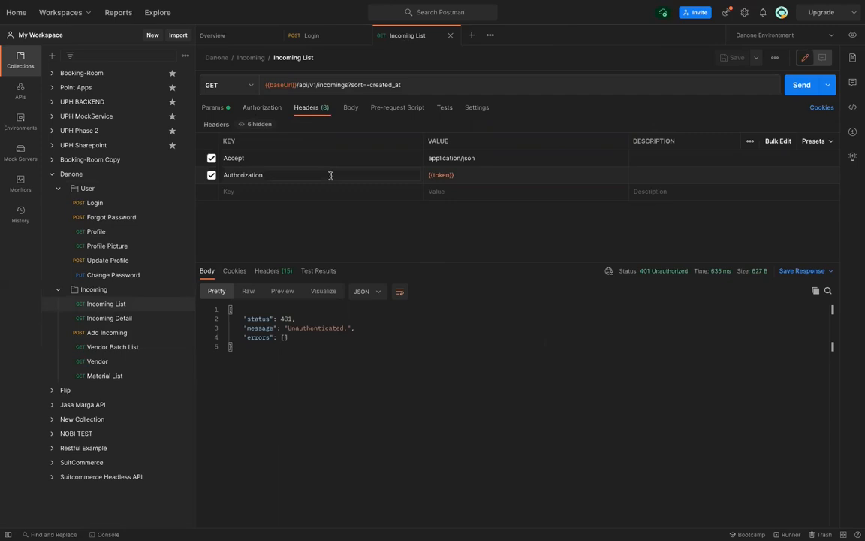
pyautogui.click(217, 107)
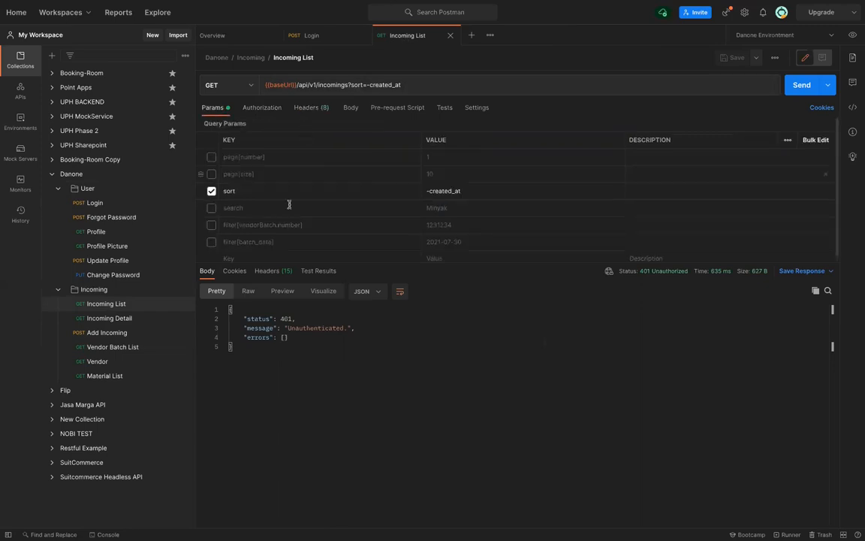
pyautogui.scroll(-1, 289, 204)
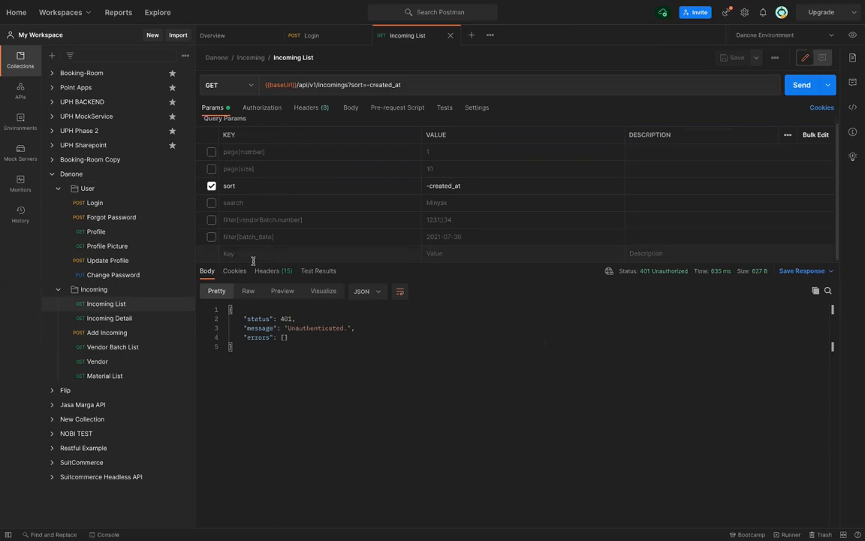
pyautogui.click(314, 108)
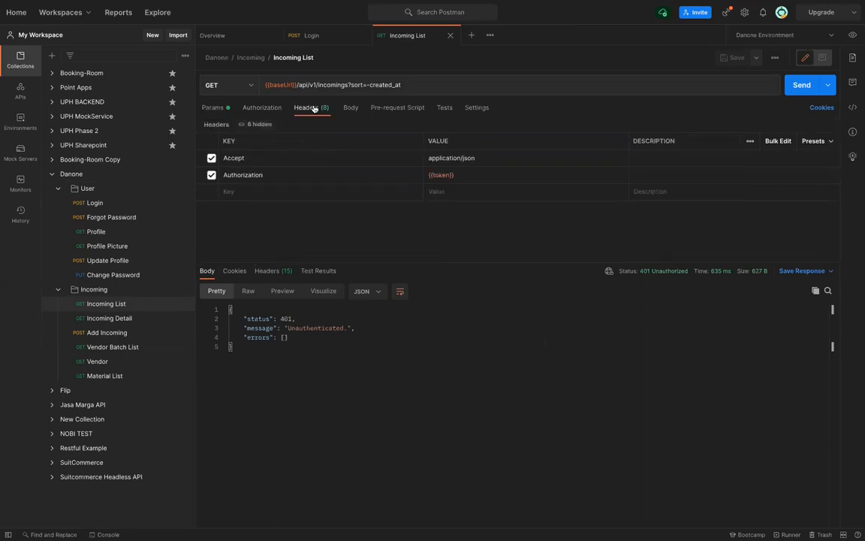
# Switch Incoming List to Bearer Token authorization with the pasted login token and resend it
pyautogui.click(274, 109)
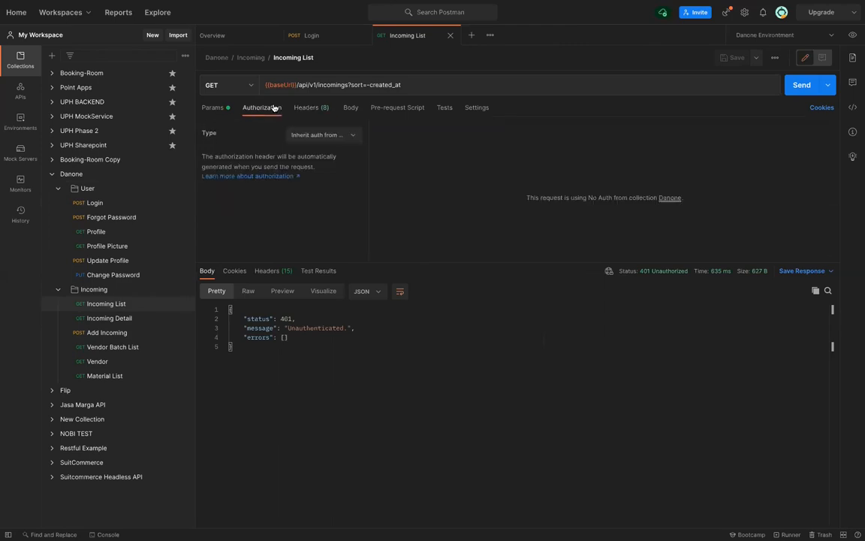
pyautogui.click(331, 137)
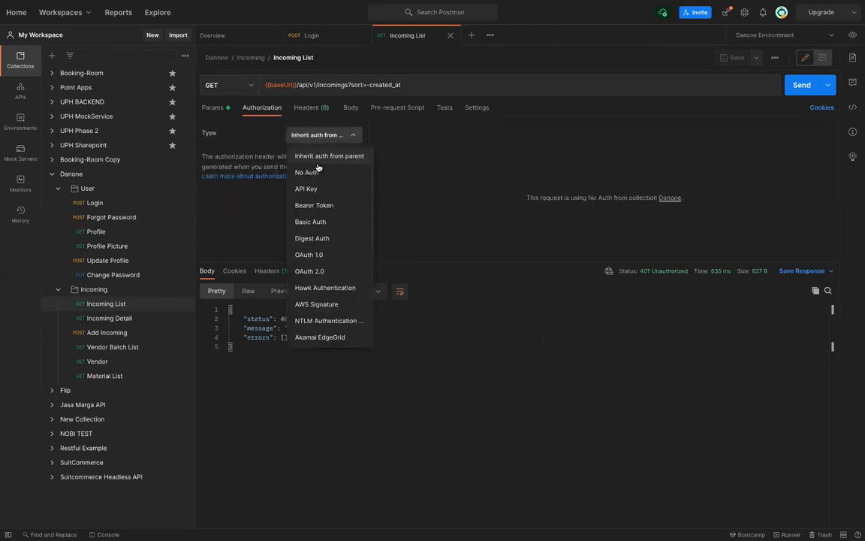
pyautogui.click(334, 205)
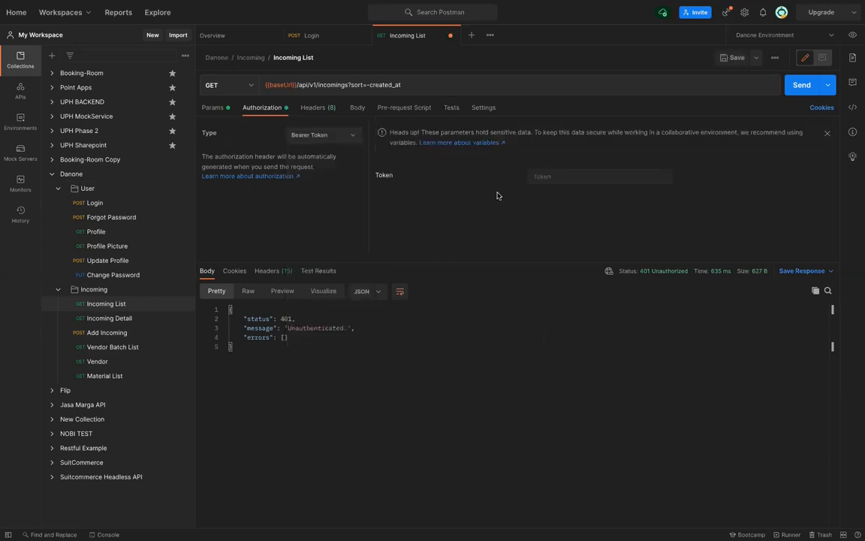
pyautogui.click(556, 176)
pyautogui.hotkey('ctrl', 'v')
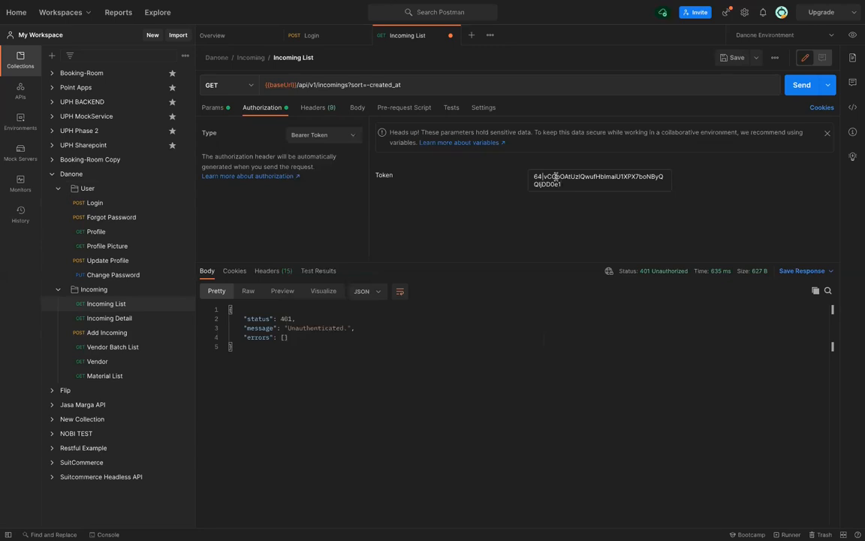
pyautogui.click(801, 85)
pyautogui.click(802, 85)
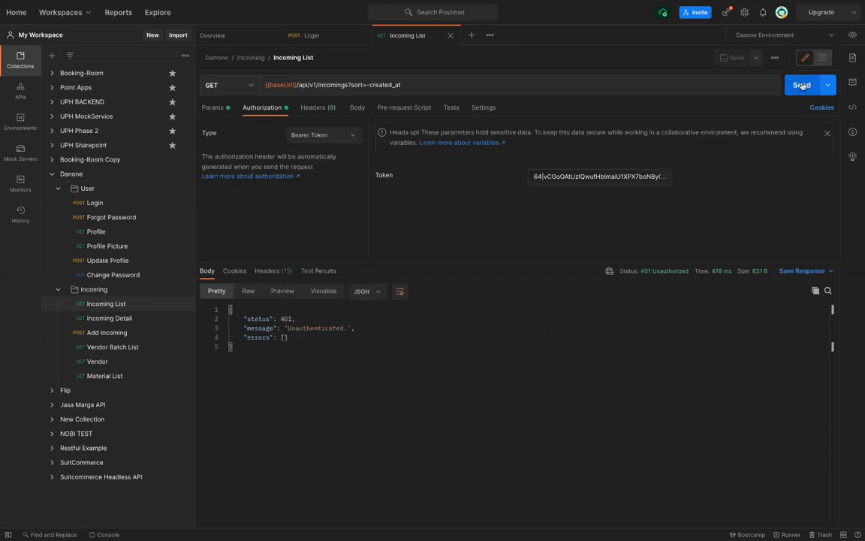
pyautogui.click(801, 85)
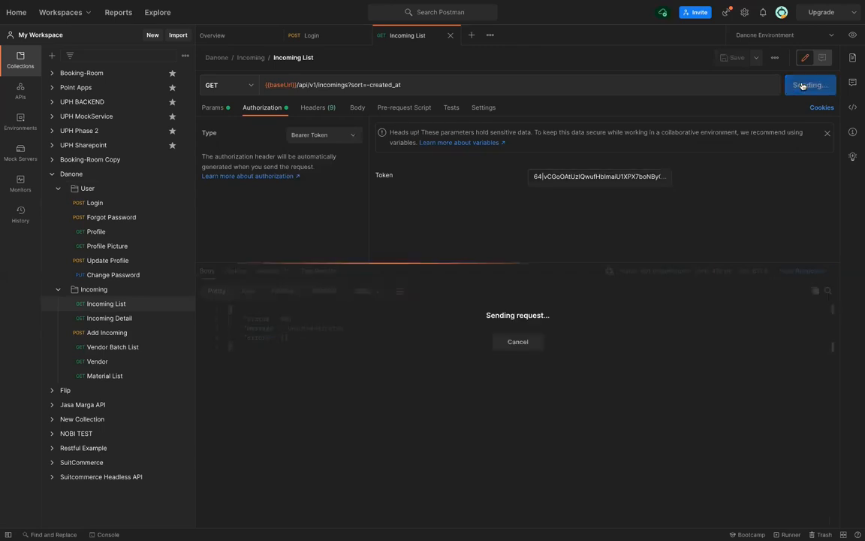
pyautogui.click(638, 176)
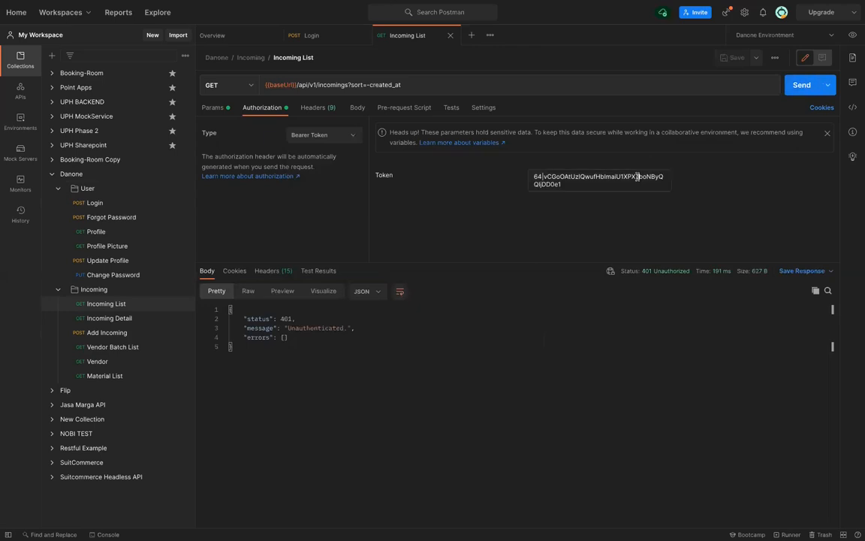
# Disable the duplicate Authorization header, resend the request and save it
pyautogui.click(335, 110)
pyautogui.moveTo(212, 176)
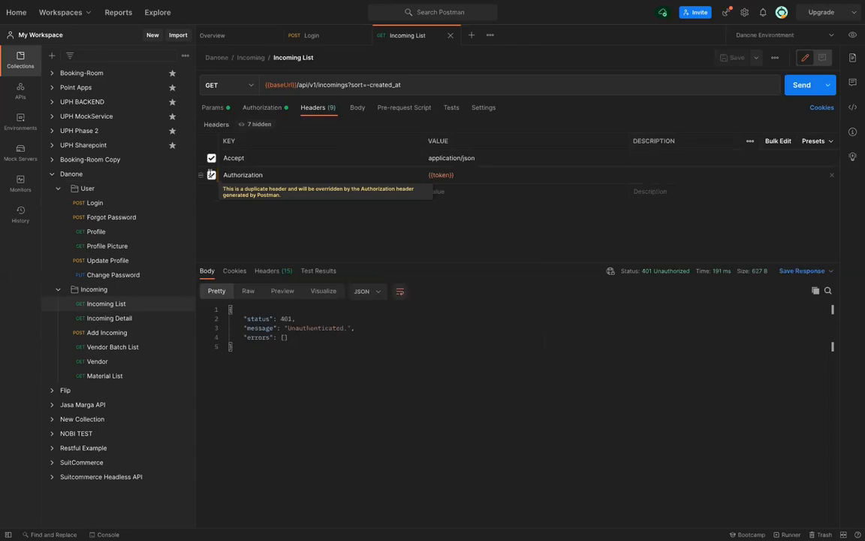
pyautogui.click(212, 175)
pyautogui.click(262, 108)
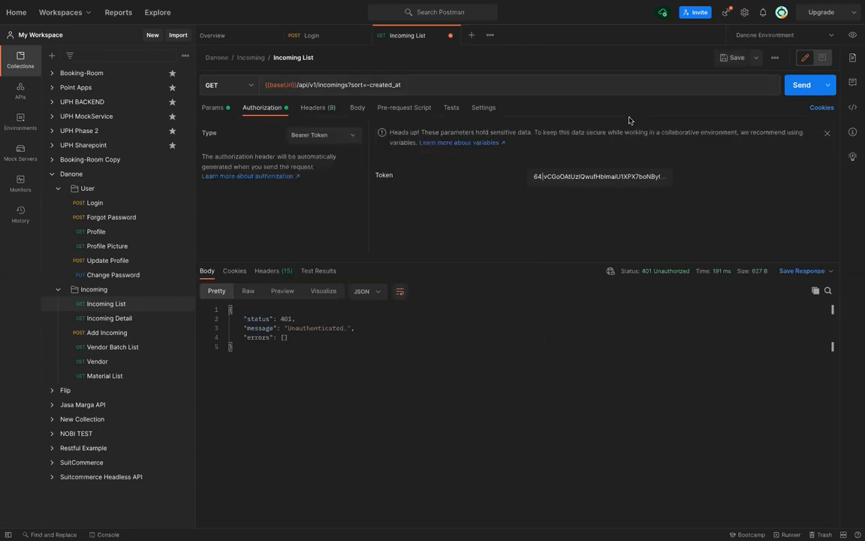
pyautogui.click(795, 89)
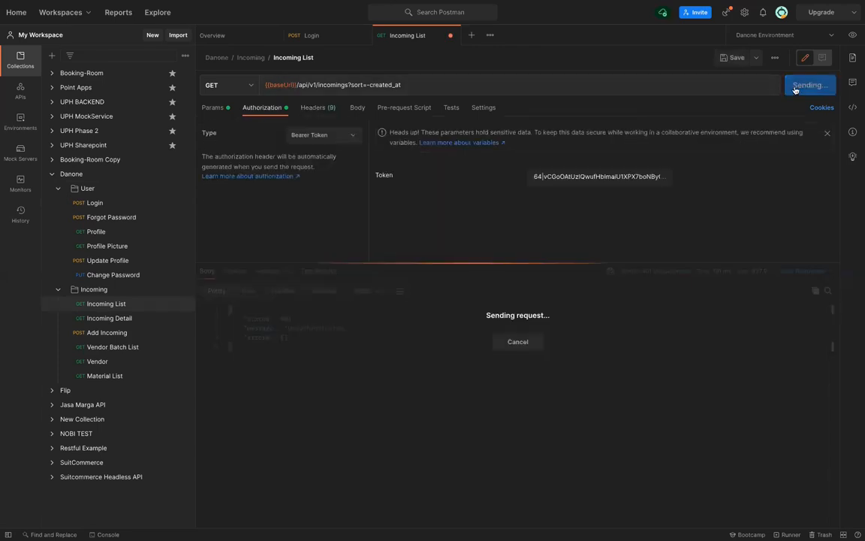
pyautogui.hotkey('ctrl', 's')
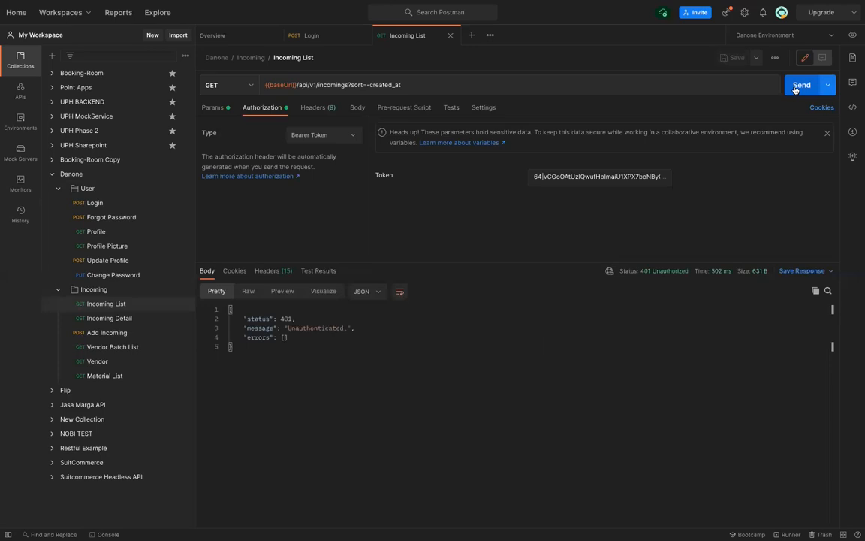
# Replace the bearer token with the pasted login token and resend the request
pyautogui.click(317, 108)
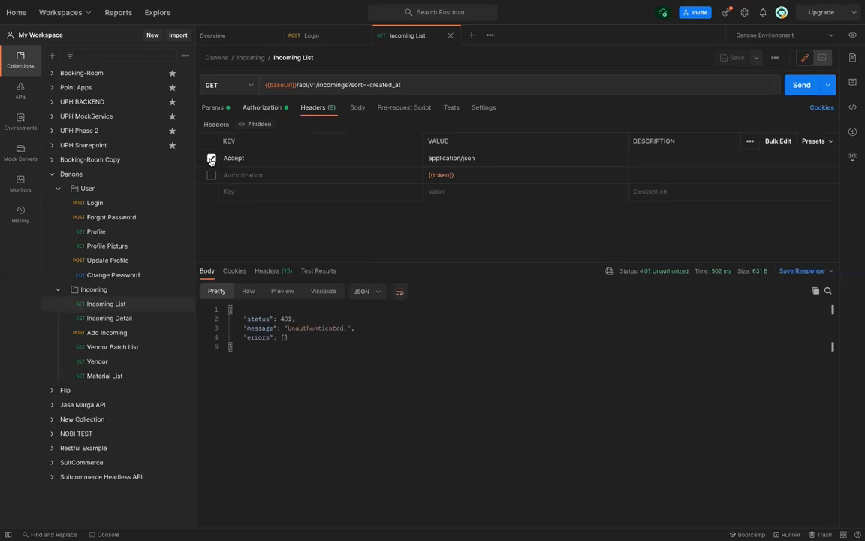
pyautogui.click(264, 107)
pyautogui.click(553, 179)
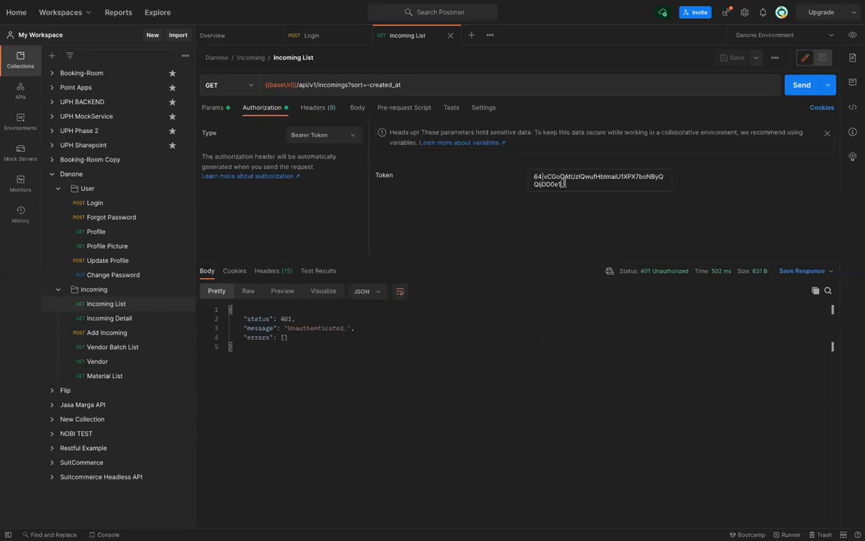
pyautogui.moveTo(564, 184); pyautogui.dragTo(523, 170)
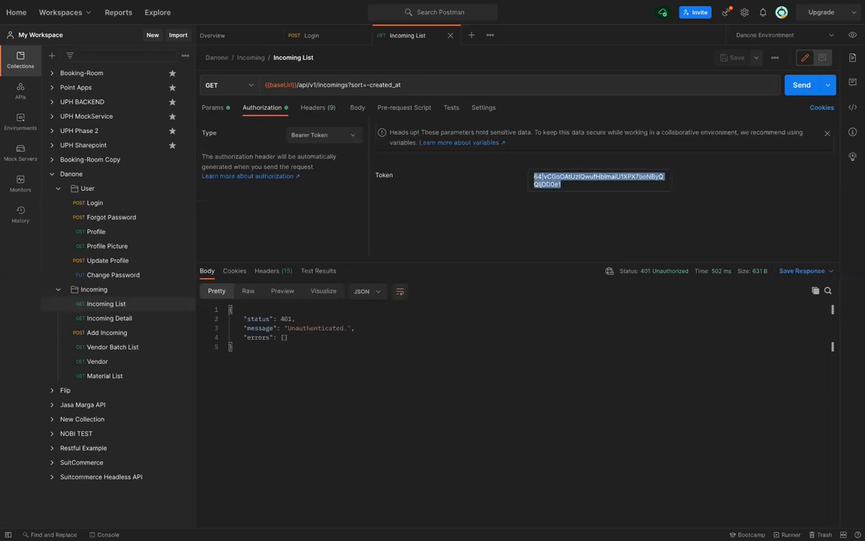
pyautogui.press('BackSpace')
pyautogui.hotkey('ctrl', 'v')
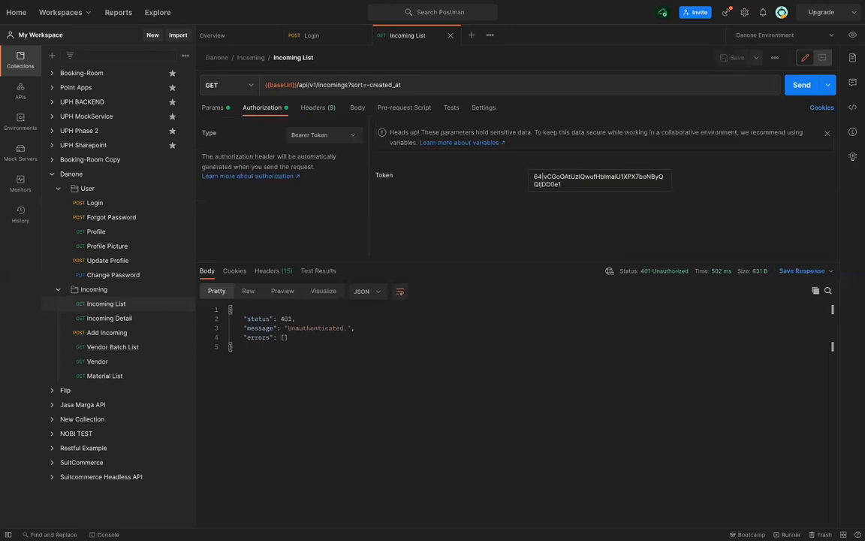
pyautogui.hotkey('ctrl', 'Return')
# Re-enable the Authorization header and clear its {{token}} value
pyautogui.click(310, 109)
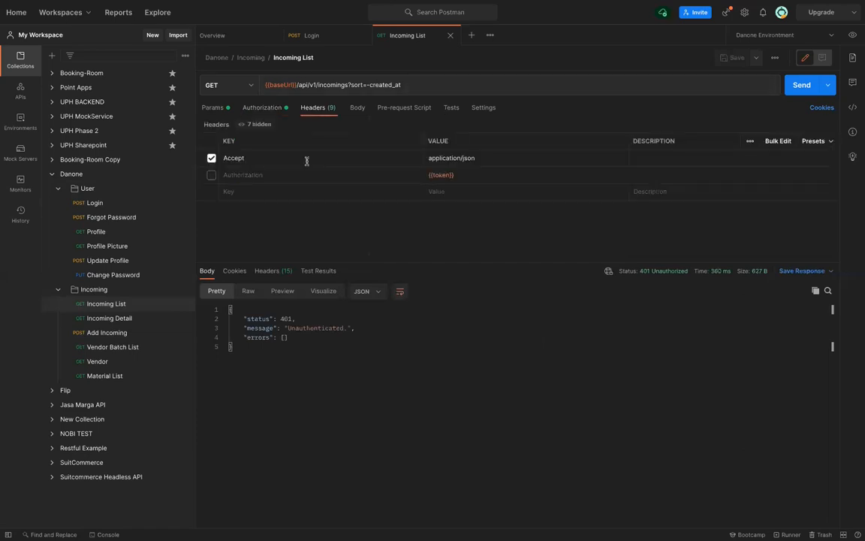
pyautogui.click(211, 177)
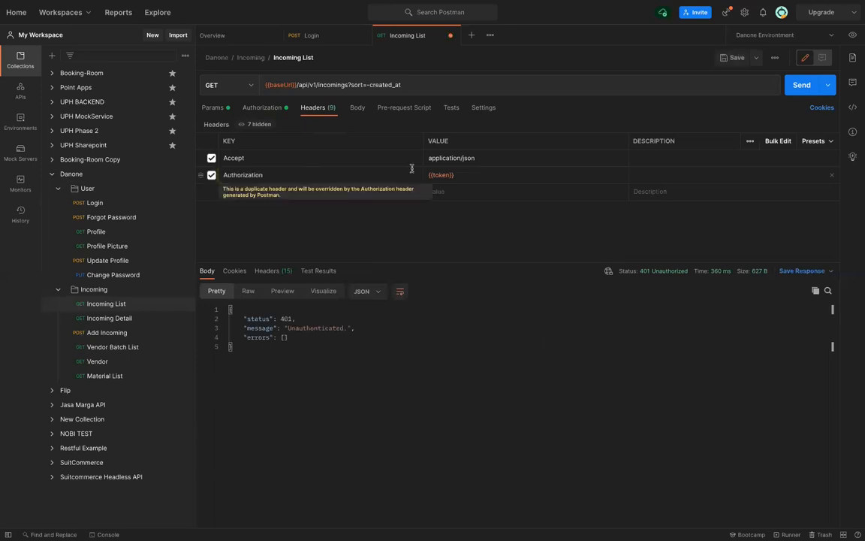
pyautogui.click(467, 175)
pyautogui.press('BackSpace')
pyautogui.press('BackSpace')
pyautogui.press('BackSpace')
pyautogui.press('BackSpace')
pyautogui.press('BackSpace')
pyautogui.press('BackSpace')
pyautogui.press('BackSpace')
pyautogui.press('BackSpace')
pyautogui.press('BackSpace')
pyautogui.write('{{')
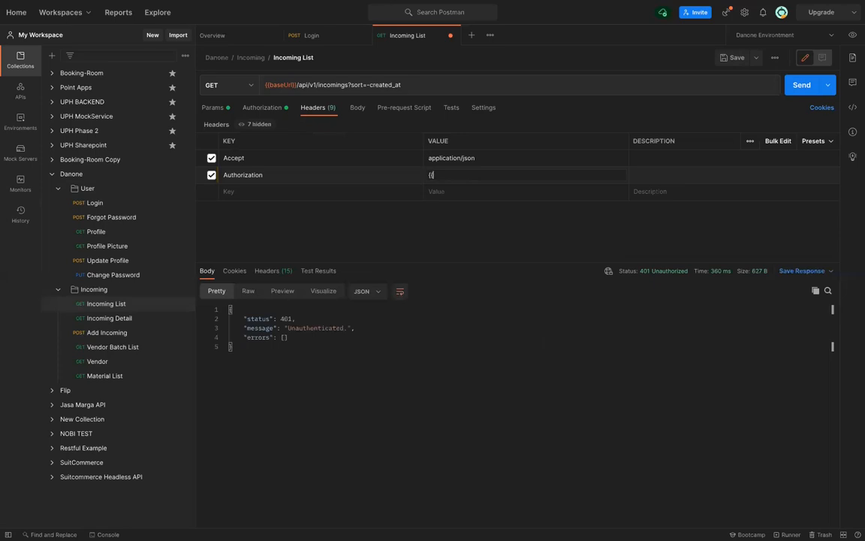
pyautogui.write('t')
pyautogui.press('BackSpace')
pyautogui.press('BackSpace')
pyautogui.press('BackSpace')
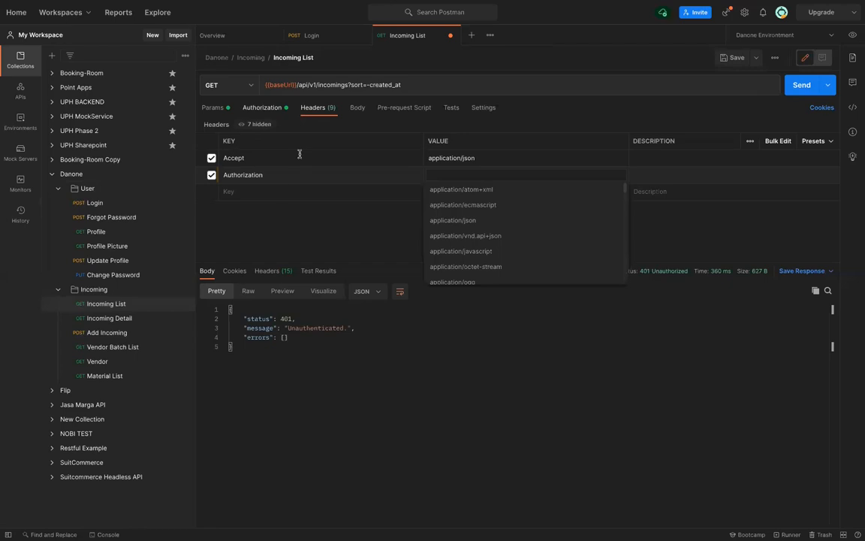
# Return to Bearer Token authorization and inspect the end of the stored login token
pyautogui.click(286, 190)
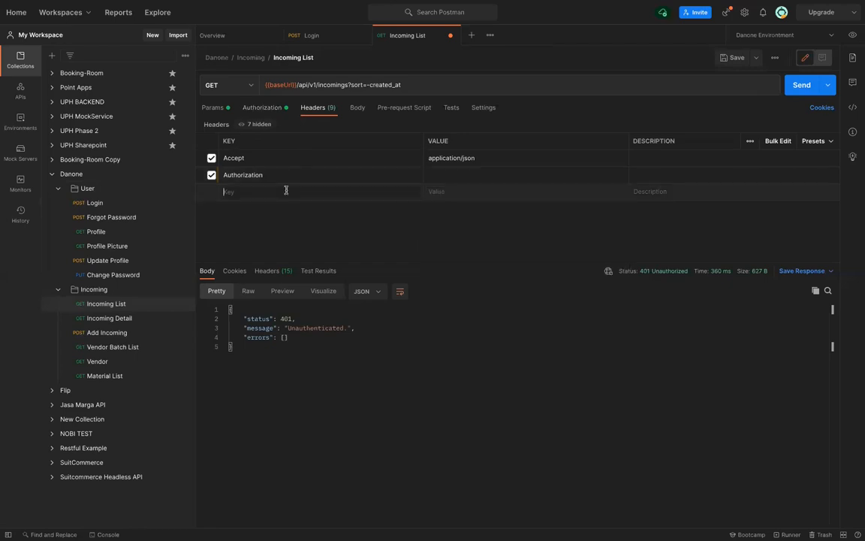
pyautogui.click(261, 108)
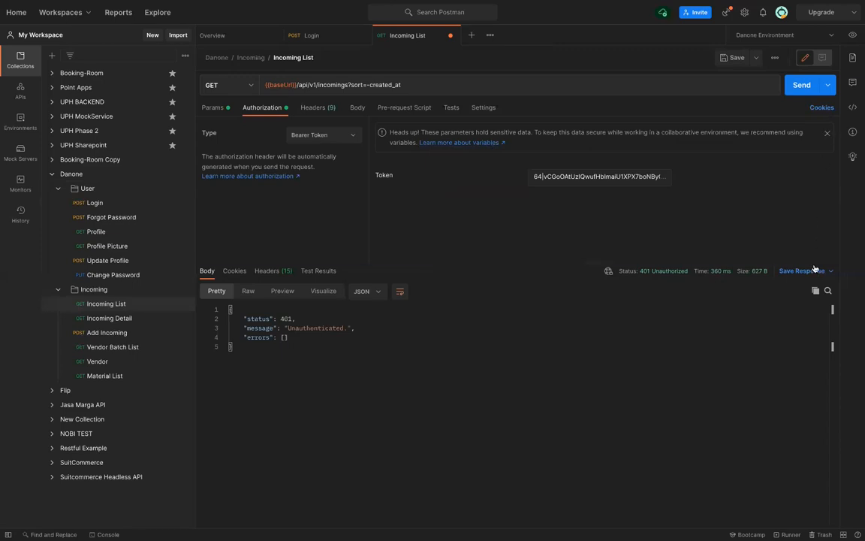
pyautogui.moveTo(616, 179); pyautogui.dragTo(618, 180)
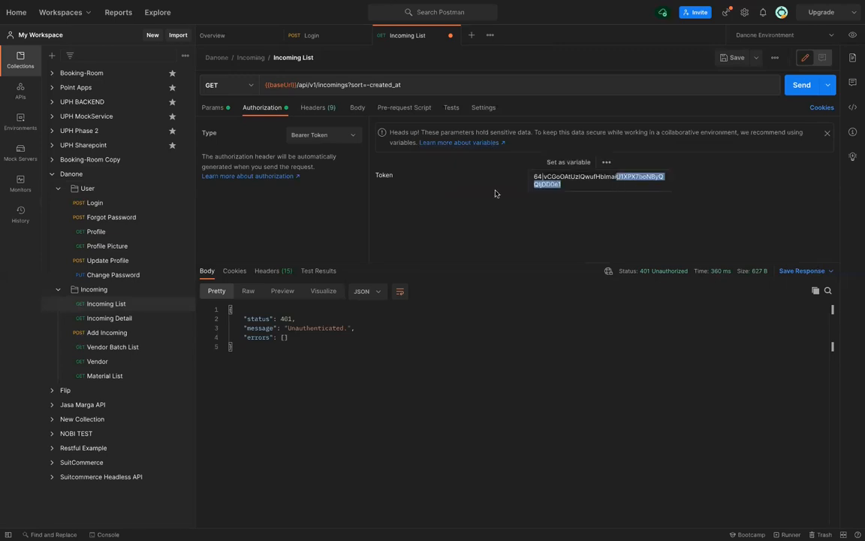
pyautogui.click(578, 185)
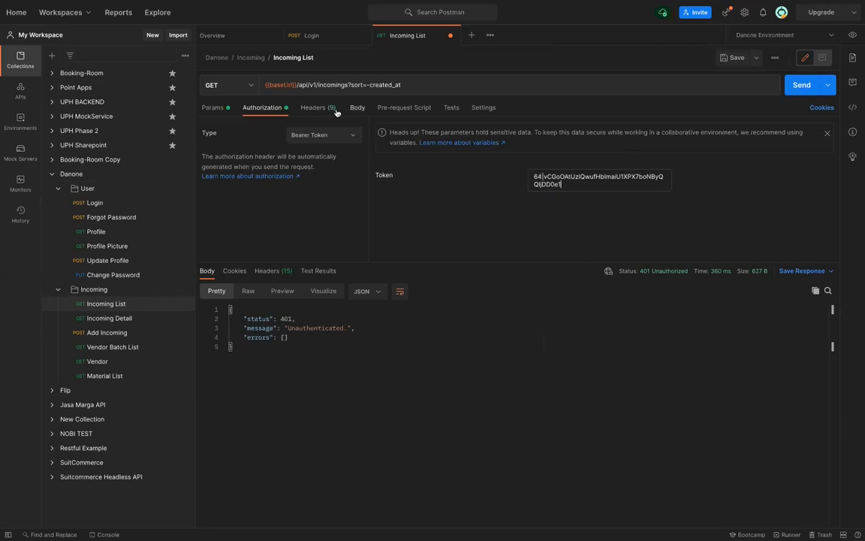
# Review the request headers, then scroll the 401 response's 15 headers, e.g. Server: Google Frontend
pyautogui.click(450, 108)
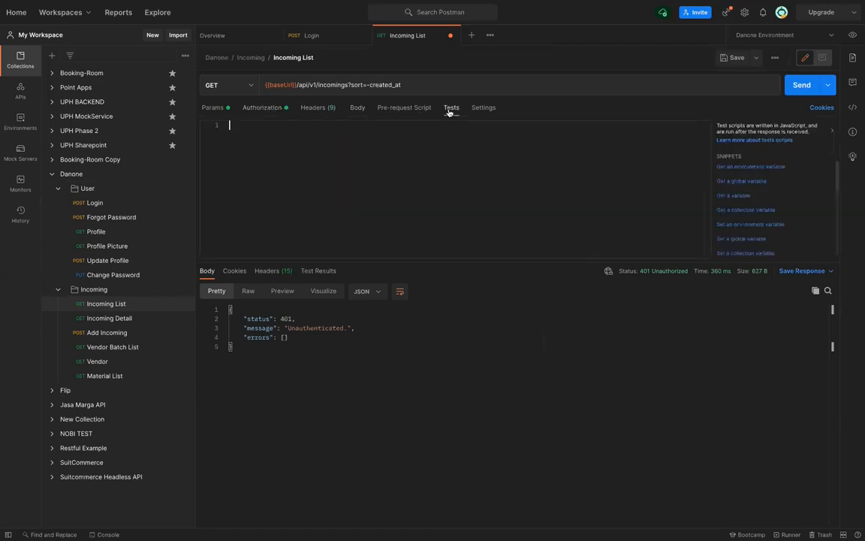
pyautogui.click(328, 107)
pyautogui.moveTo(381, 175)
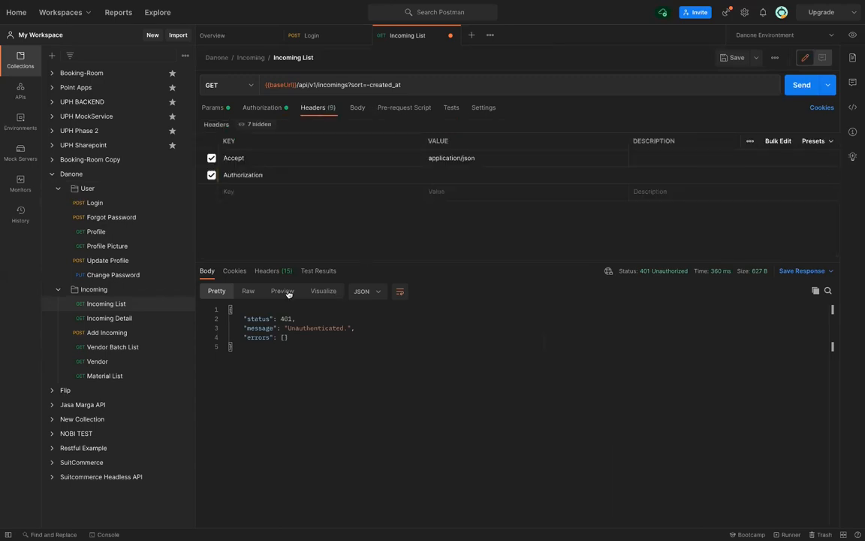
pyautogui.click(266, 271)
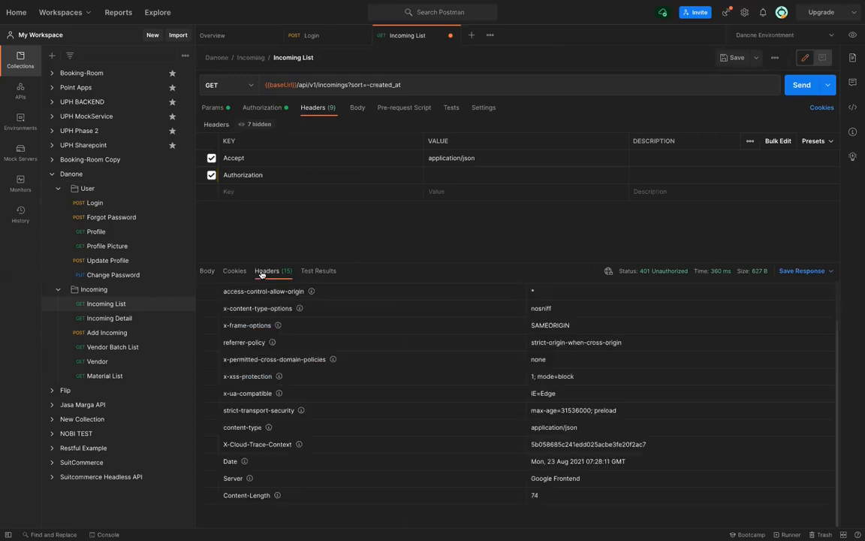
pyautogui.scroll(2, 461, 401)
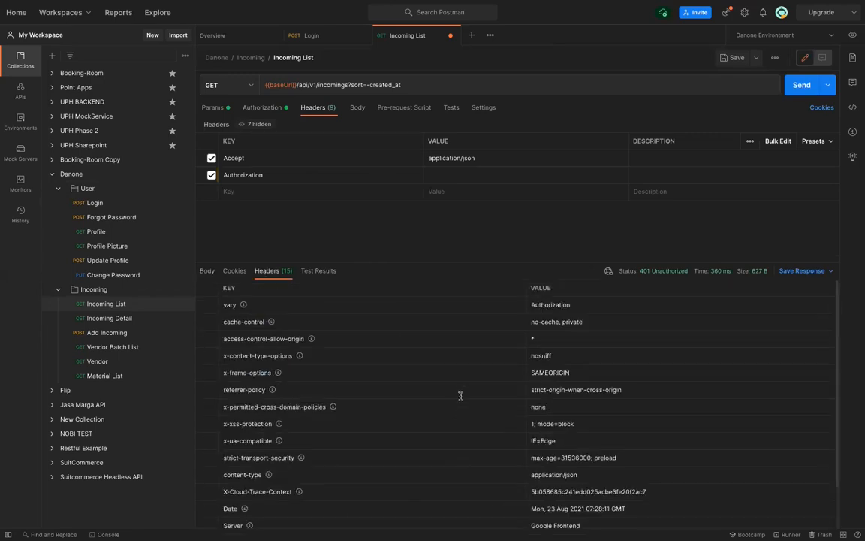
pyautogui.scroll(-2, 460, 395)
pyautogui.scroll(2, 460, 396)
pyautogui.scroll(-2, 460, 395)
pyautogui.scroll(-1, 460, 396)
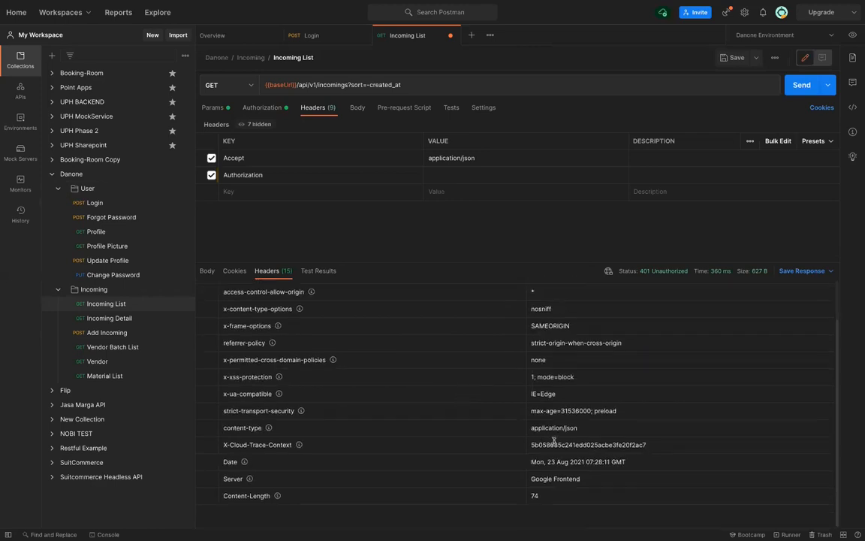
pyautogui.scroll(2, 554, 441)
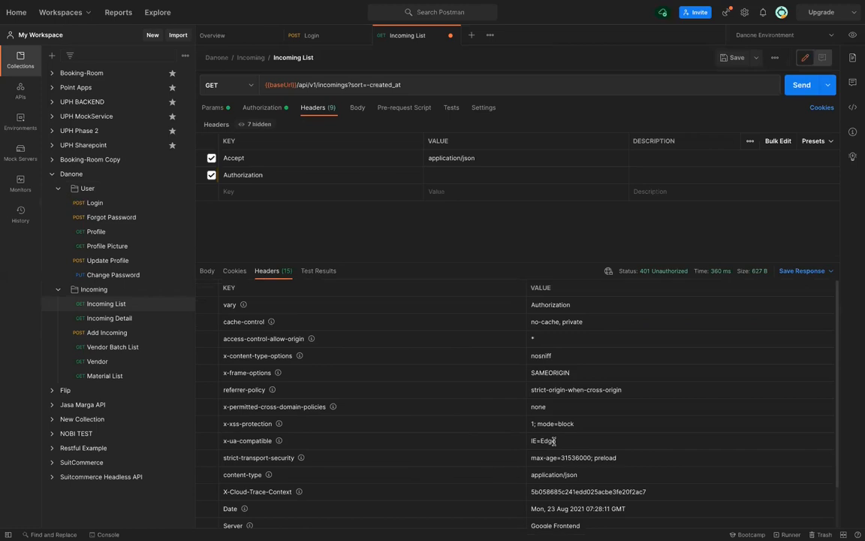
pyautogui.scroll(-2, 554, 441)
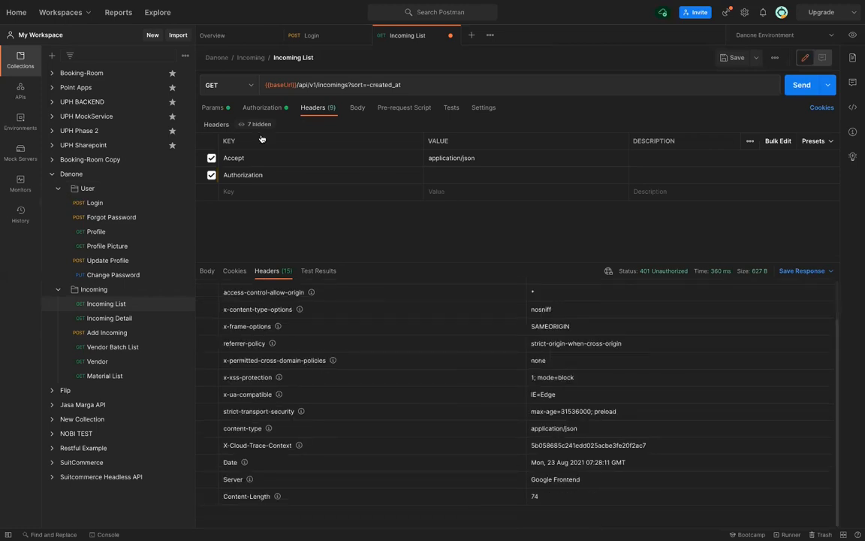
# Re-enter the account e-mail and password in the Login request body and save it
pyautogui.click(109, 206)
pyautogui.moveTo(344, 162); pyautogui.dragTo(348, 165)
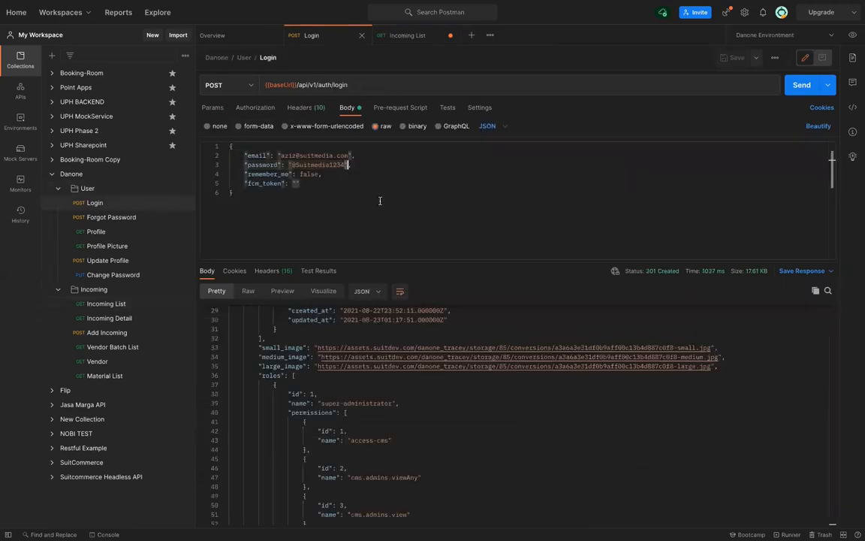
pyautogui.press('Left')
pyautogui.press('BackSpace')
pyautogui.press('BackSpace')
pyautogui.press('BackSpace')
pyautogui.press('BackSpace')
pyautogui.doubleClick(336, 155)
pyautogui.press('Right')
pyautogui.press('BackSpace')
pyautogui.press('BackSpace')
pyautogui.press('BackSpace')
pyautogui.press('BackSpace')
pyautogui.press('BackSpace')
pyautogui.press('BackSpace')
pyautogui.press('BackSpace')
pyautogui.press('BackSpace')
pyautogui.press('BackSpace')
pyautogui.press('BackSpace')
pyautogui.press('BackSpace')
pyautogui.press('BackSpace')
pyautogui.press('BackSpace')
pyautogui.press('BackSpace')
pyautogui.press('BackSpace')
pyautogui.press('BackSpace')
pyautogui.press('BackSpace')
pyautogui.press('BackSpace')
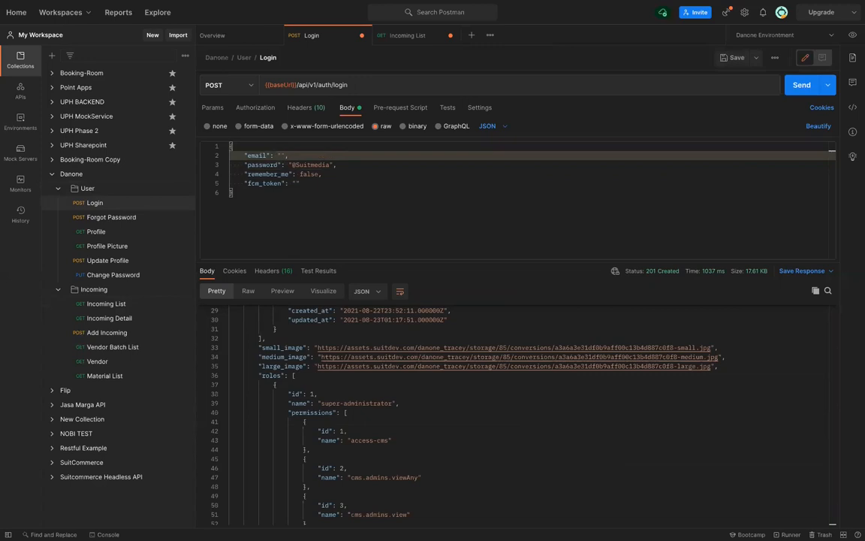
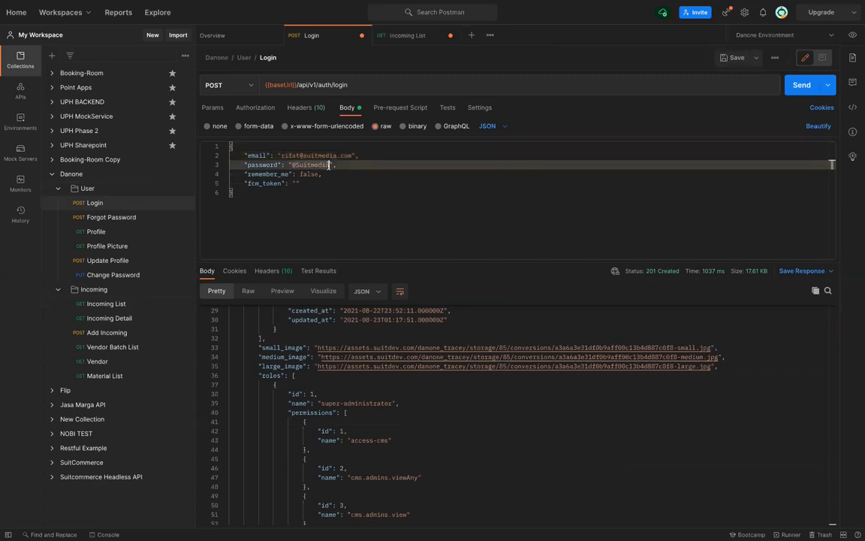
pyautogui.moveTo(326, 164); pyautogui.dragTo(292, 164)
pyautogui.hotkey('ctrl', 's')
# Resend Login (201 Created, 'Login Success') and copy the new token from the response
pyautogui.hotkey('ctrl', 'Return')
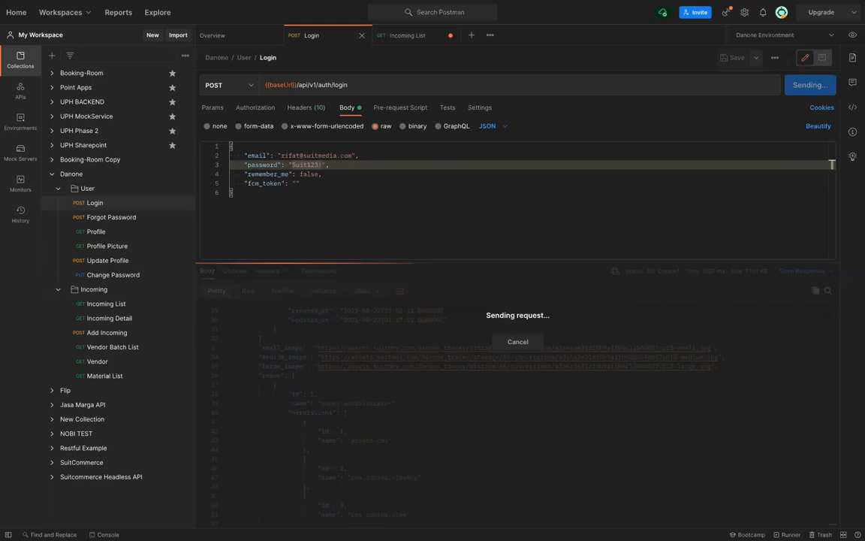
pyautogui.scroll(-12, 314, 416)
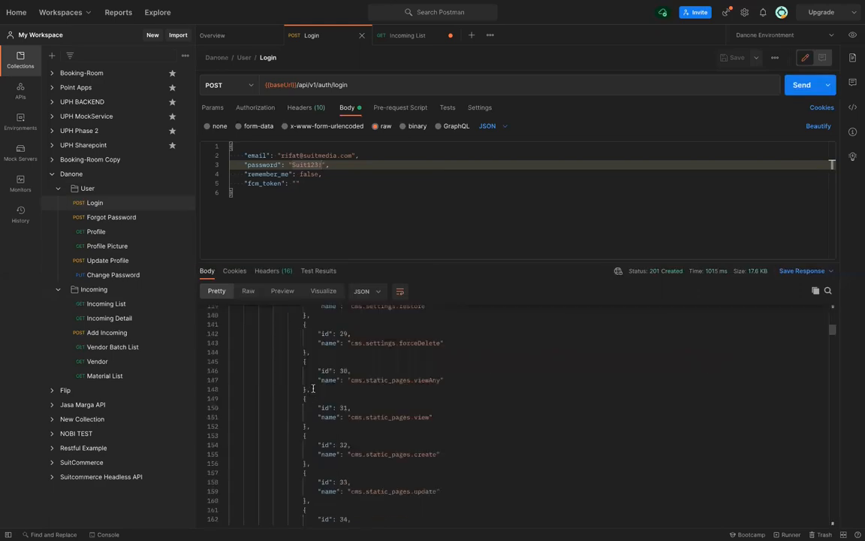
pyautogui.scroll(-20, 313, 388)
pyautogui.scroll(-20, 313, 388)
pyautogui.scroll(-20, 313, 389)
pyautogui.scroll(-3, 277, 376)
pyautogui.moveTo(280, 511); pyautogui.dragTo(442, 511)
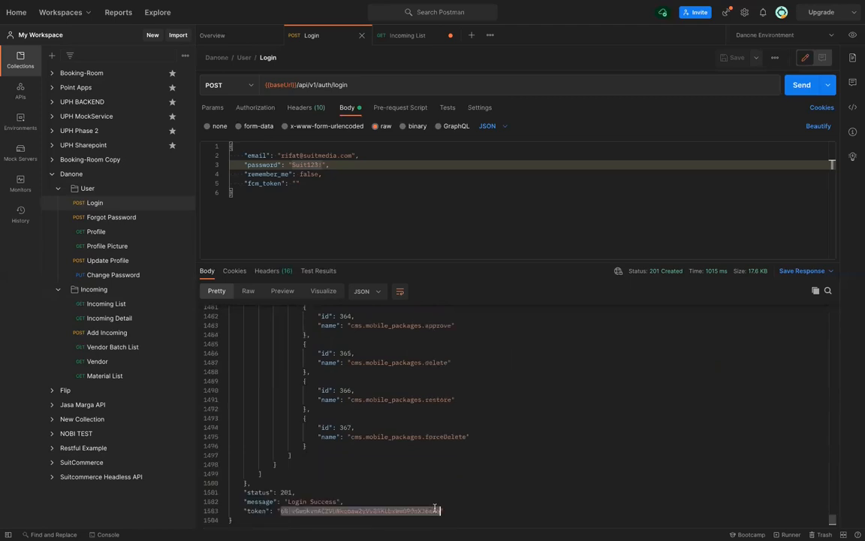
pyautogui.rightClick(426, 464)
pyautogui.click(451, 446)
# Replace Incoming List's bearer token with the fresh login token and send it
pyautogui.click(391, 38)
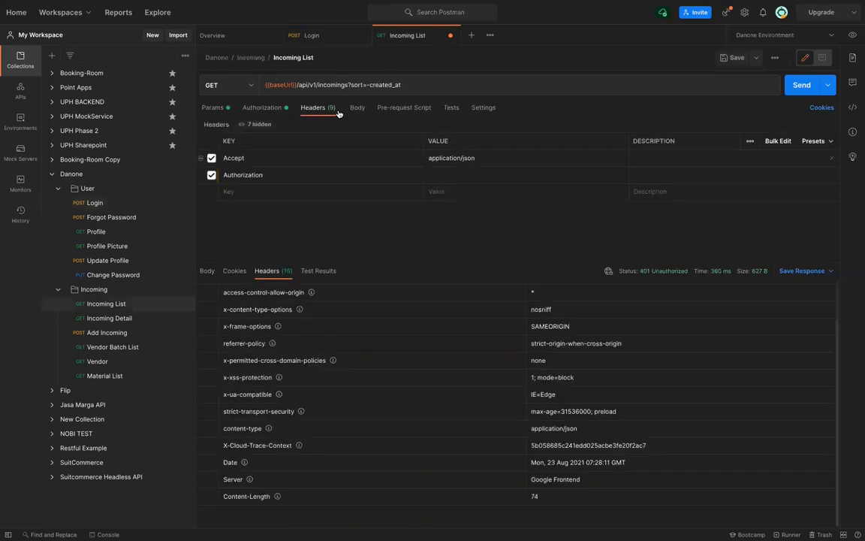
pyautogui.moveTo(664, 178); pyautogui.dragTo(449, 162)
pyautogui.press('BackSpace')
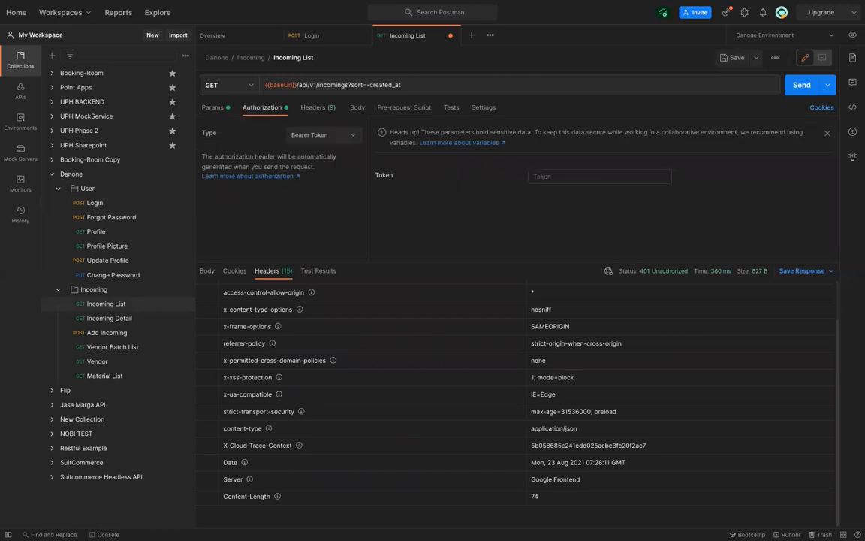
pyautogui.hotkey('ctrl', 'v')
pyautogui.hotkey('ctrl', 'Return')
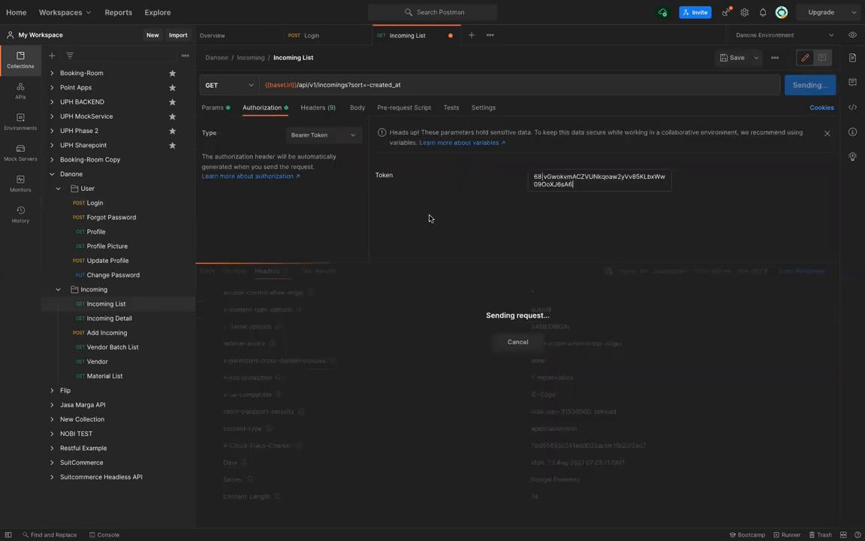
pyautogui.click(209, 275)
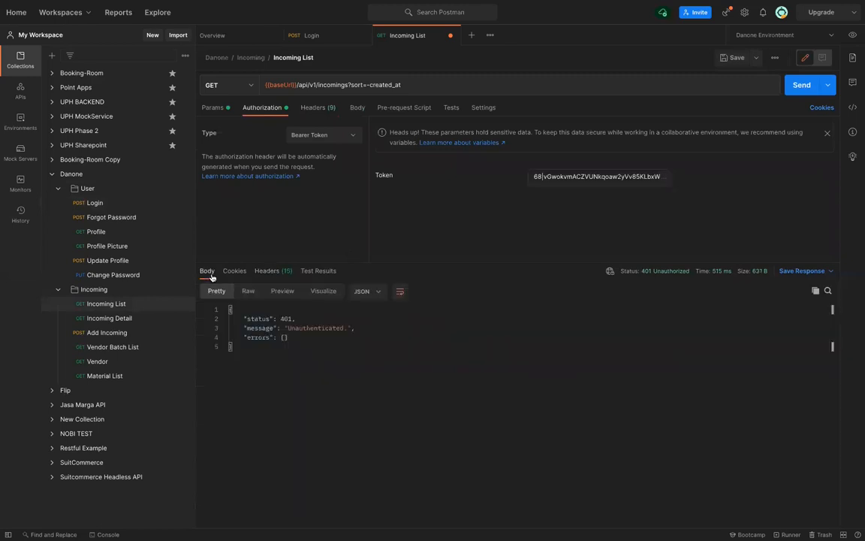
# Remove the Authorization header, save and resend, then check the Danone Environment variables
pyautogui.click(317, 107)
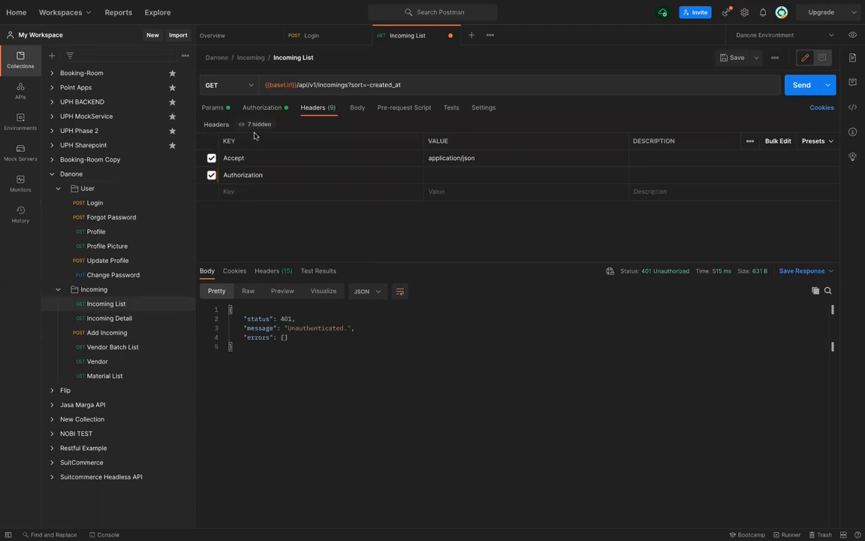
pyautogui.click(212, 177)
pyautogui.click(281, 109)
pyautogui.hotkey('ctrl', 's')
pyautogui.click(314, 108)
pyautogui.click(830, 175)
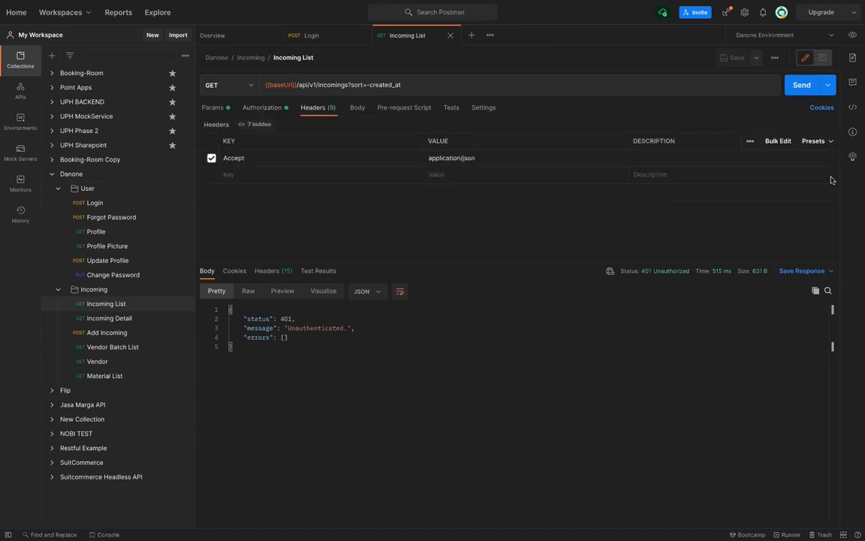
pyautogui.hotkey('ctrl', 'Return')
pyautogui.hotkey('ctrl', 'Return')
pyautogui.click(854, 36)
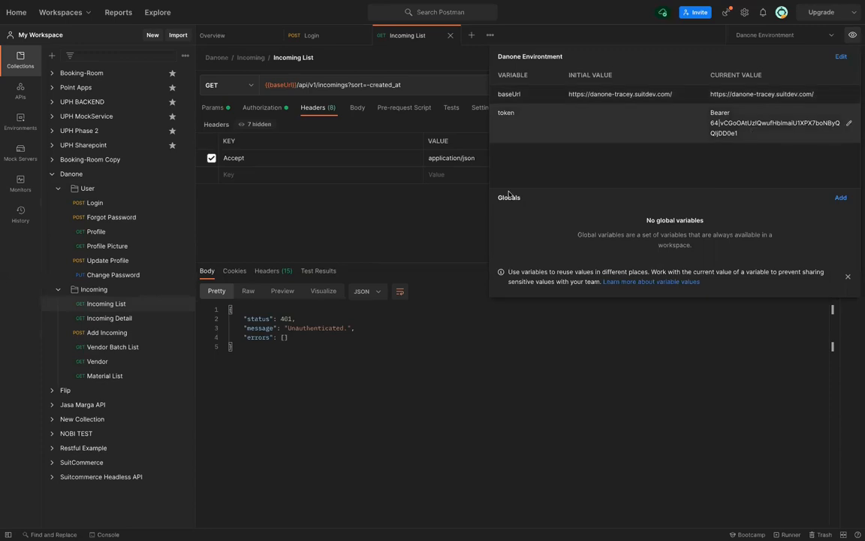
# Prefix the bearer token with 'Bearer ' and resend Incoming List
pyautogui.click(274, 108)
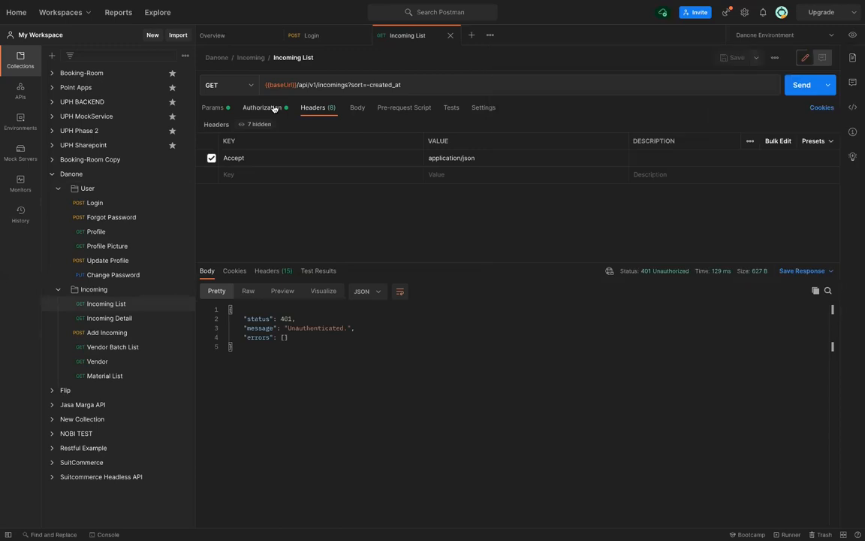
pyautogui.click(274, 108)
pyautogui.click(563, 177)
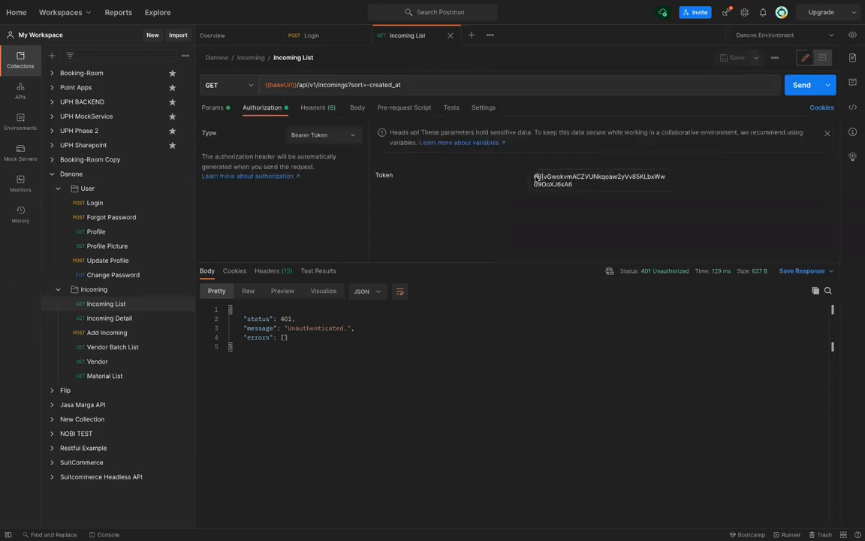
pyautogui.write('Be')
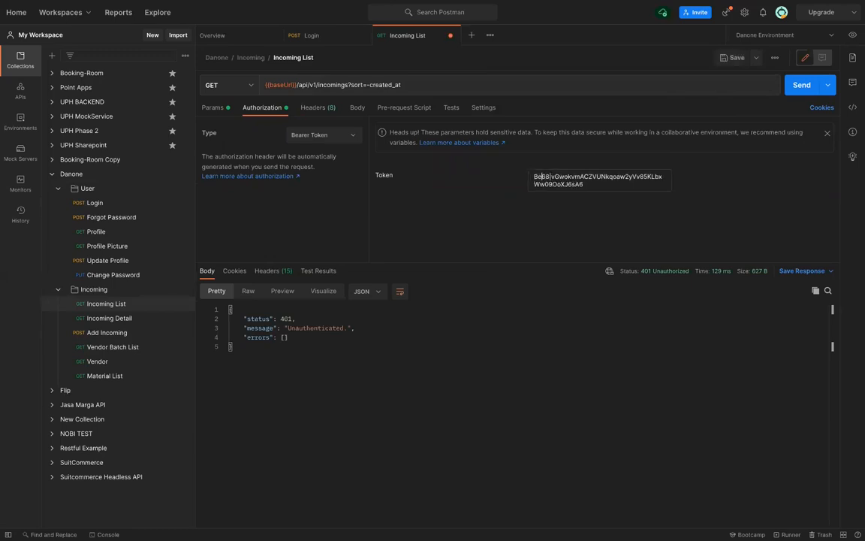
pyautogui.write('arer')
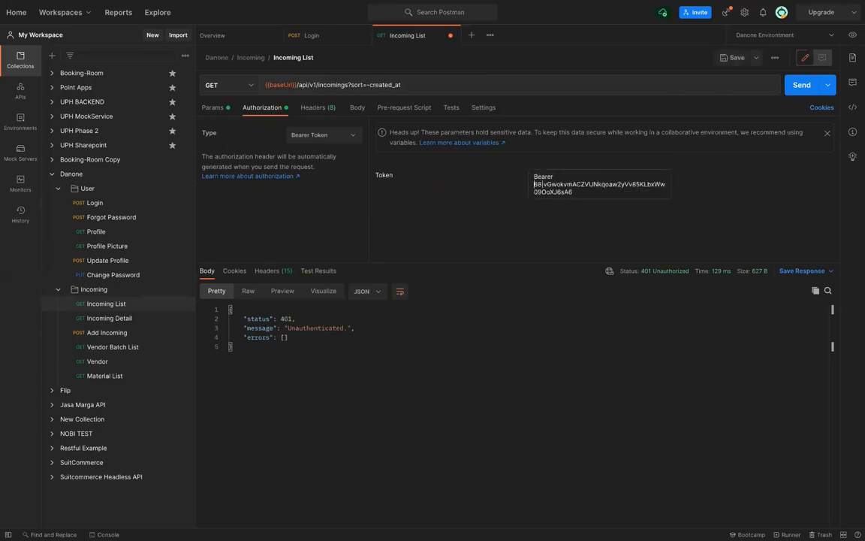
pyautogui.hotkey('ctrl', 'Return')
# Remove the 'Bearer' prefix and clear the Token field entirely
pyautogui.press('BackSpace')
pyautogui.hotkey('ctrl', 'BackSpace')
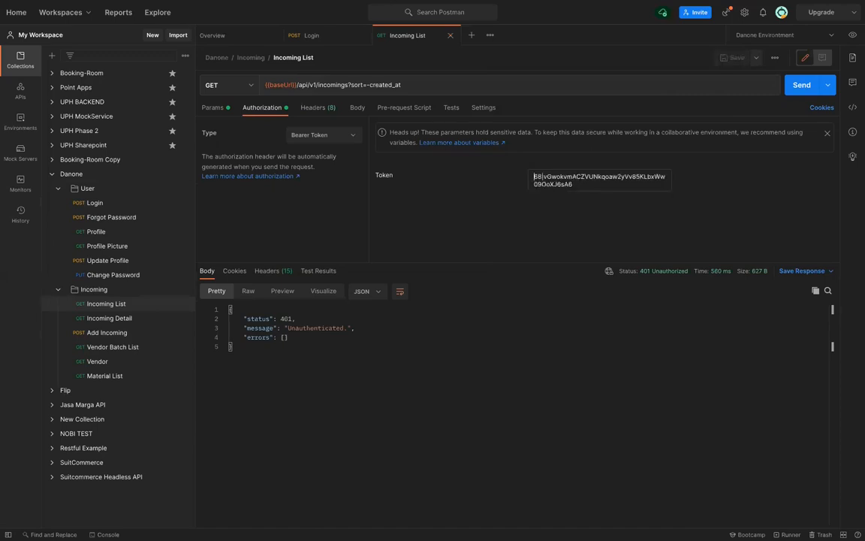
pyautogui.hotkey('ctrl', 'a')
pyautogui.press('BackSpace')
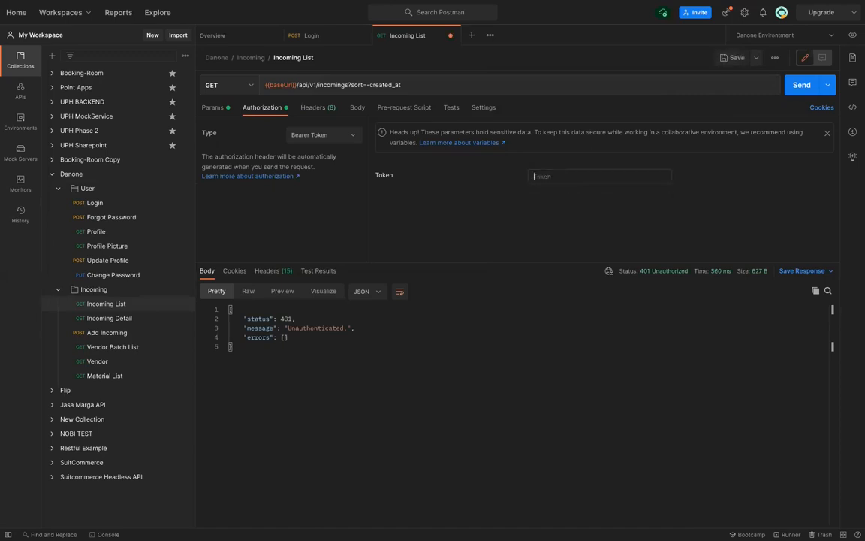
# Switch the Incoming List request's authorization type to No Auth
pyautogui.click(316, 137)
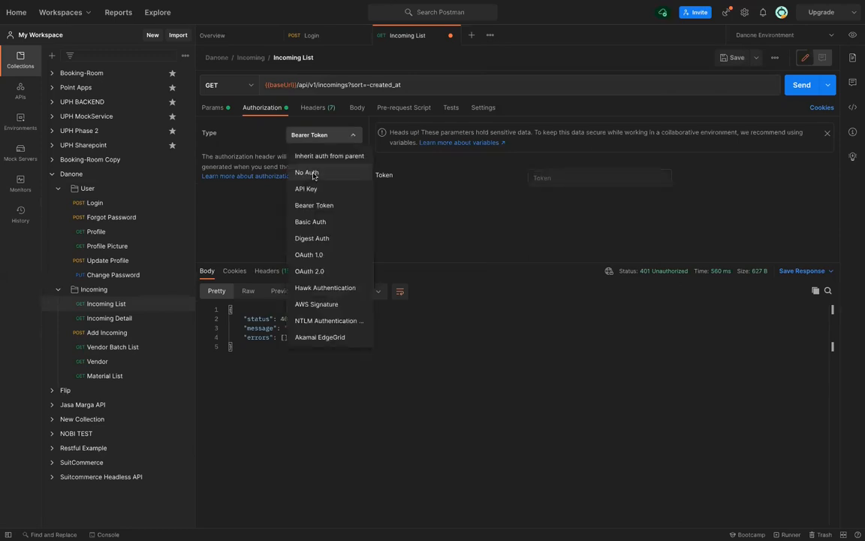
pyautogui.click(313, 173)
pyautogui.click(308, 109)
# Add an Authorization header whose value is the {{token}} variable
pyautogui.click(299, 177)
pyautogui.write('Aut')
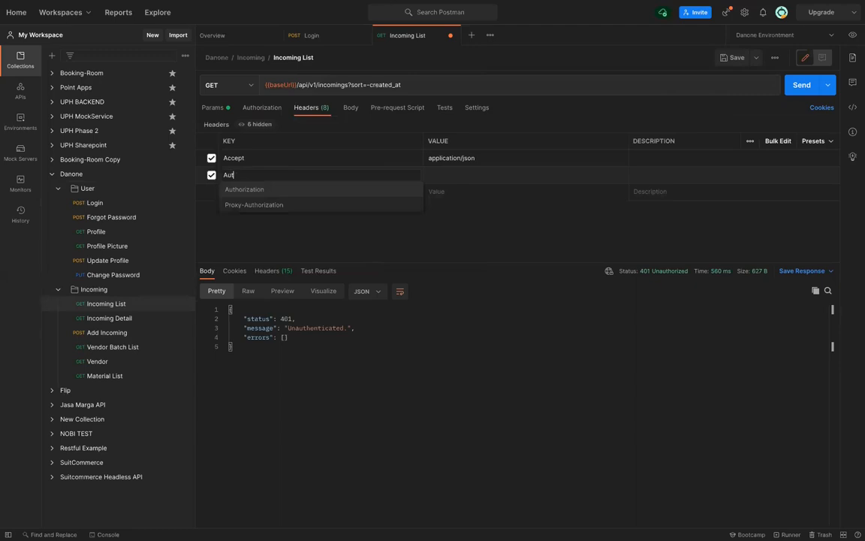
pyautogui.press('Return')
pyautogui.write('{{token}}')
pyautogui.press('BackSpace')
pyautogui.press('BackSpace')
pyautogui.press('BackSpace')
pyautogui.press('BackSpace')
pyautogui.press('BackSpace')
pyautogui.press('BackSpace')
pyautogui.press('BackSpace')
pyautogui.press('BackSpace')
pyautogui.press('BackSpace')
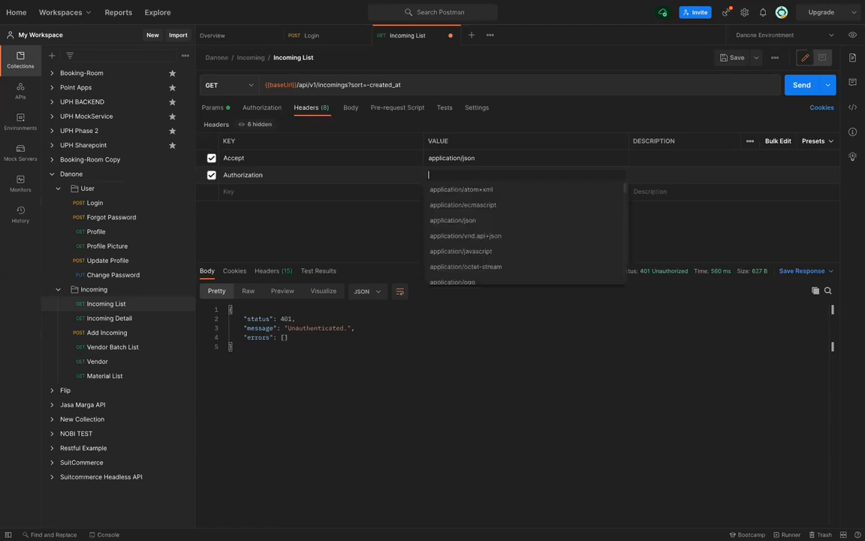
pyautogui.write('{{token}}')
pyautogui.press('BackSpace')
pyautogui.press('BackSpace')
pyautogui.write('}}')
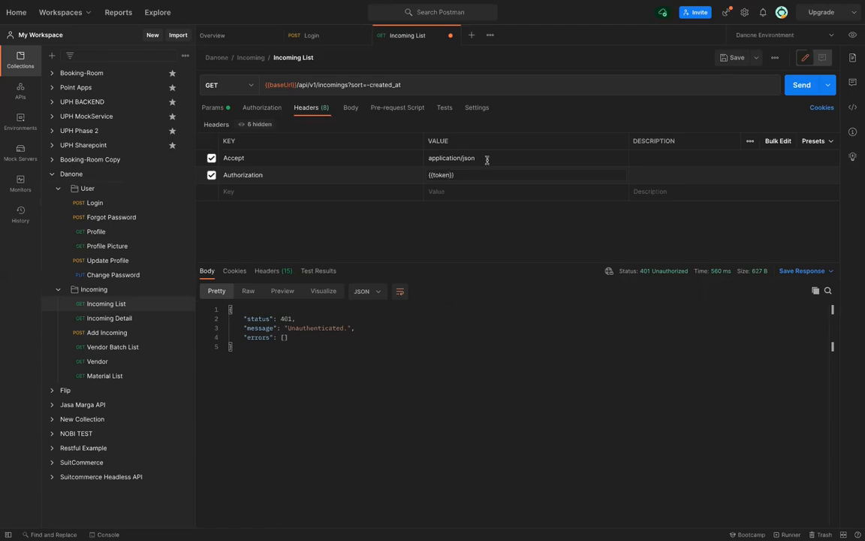
# Replace the Danone Environment token value with 'Bearer ' plus the pasted login token, then resend Incoming List
pyautogui.click(854, 37)
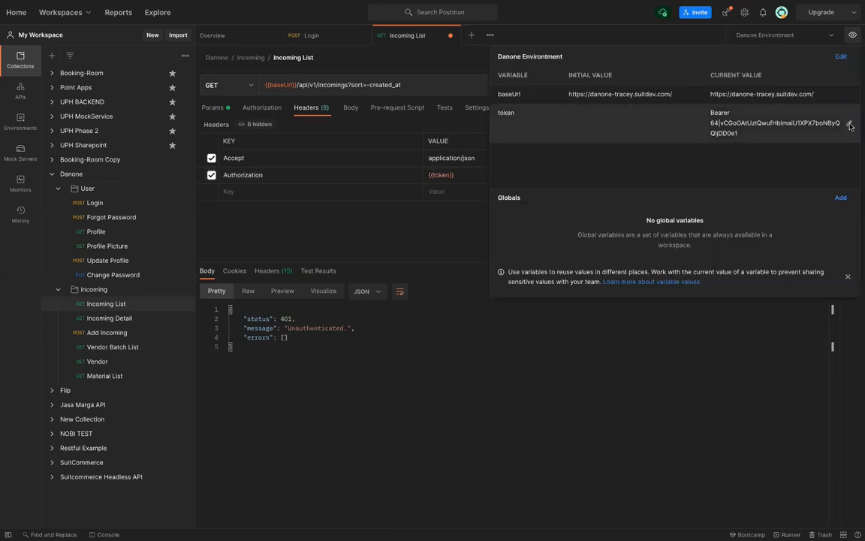
pyautogui.click(850, 125)
pyautogui.press('Right')
pyautogui.press('BackSpace')
pyautogui.press('BackSpace')
pyautogui.press('BackSpace')
pyautogui.press('BackSpace')
pyautogui.press('BackSpace')
pyautogui.press('BackSpace')
pyautogui.press('BackSpace')
pyautogui.press('BackSpace')
pyautogui.press('Home')
pyautogui.write('Bearer')
pyautogui.press('BackSpace')
pyautogui.press('BackSpace')
pyautogui.press('BackSpace')
pyautogui.press('BackSpace')
pyautogui.press('BackSpace')
pyautogui.press('BackSpace')
pyautogui.press('BackSpace')
pyautogui.press('BackSpace')
pyautogui.press('BackSpace')
pyautogui.press('BackSpace')
pyautogui.press('BackSpace')
pyautogui.press('BackSpace')
pyautogui.press('BackSpace')
pyautogui.press('BackSpace')
pyautogui.press('BackSpace')
pyautogui.press('BackSpace')
pyautogui.press('BackSpace')
pyautogui.press('BackSpace')
pyautogui.press('BackSpace')
pyautogui.press('BackSpace')
pyautogui.press('BackSpace')
pyautogui.press('BackSpace')
pyautogui.hotkey('ctrl', 'v')
pyautogui.press('Return')
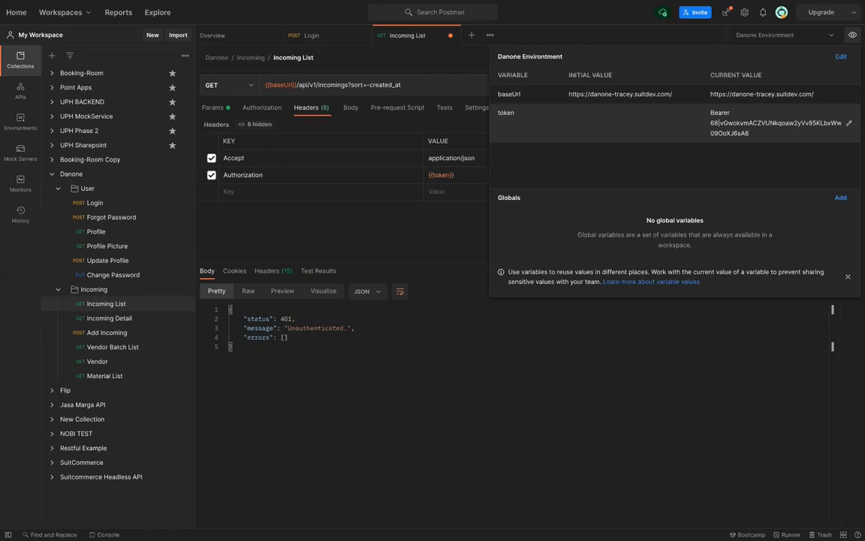
pyautogui.click(440, 225)
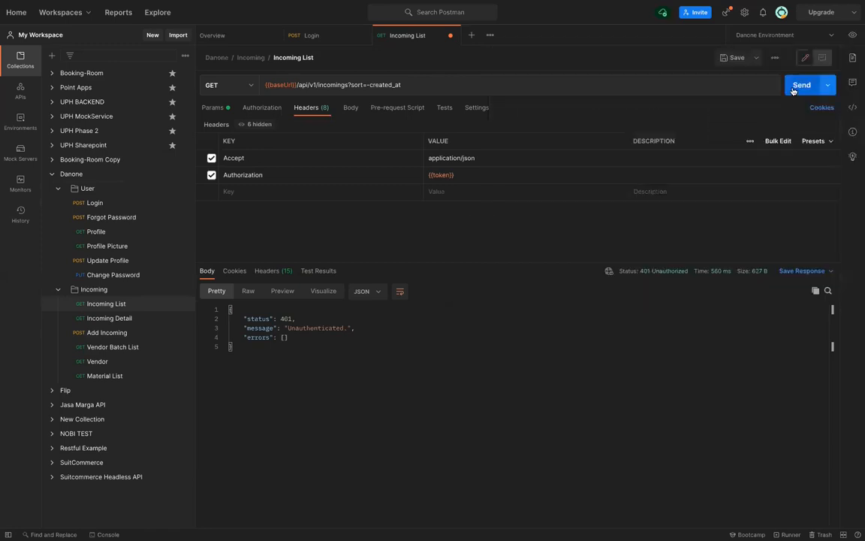
pyautogui.click(799, 85)
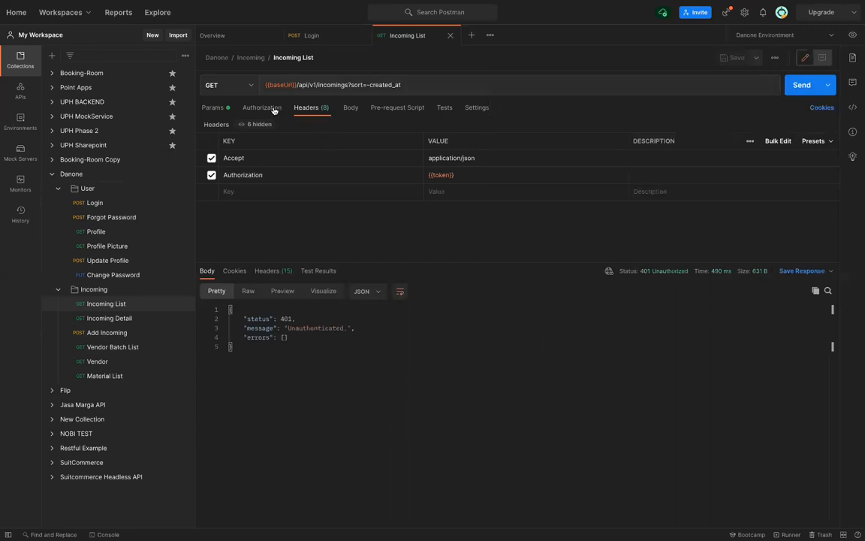
# Set Incoming List to Bearer Token auth with the pasted fresh token and send it
pyautogui.click(250, 104)
pyautogui.click(326, 136)
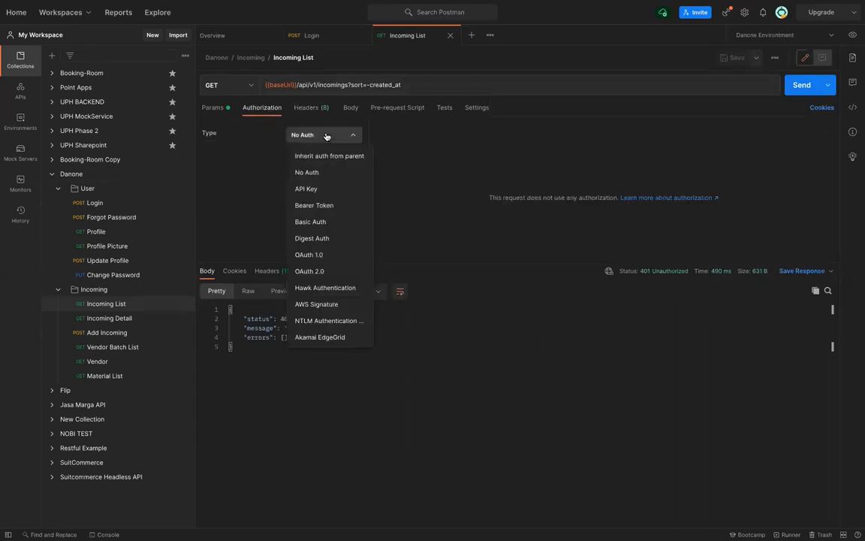
pyautogui.click(323, 206)
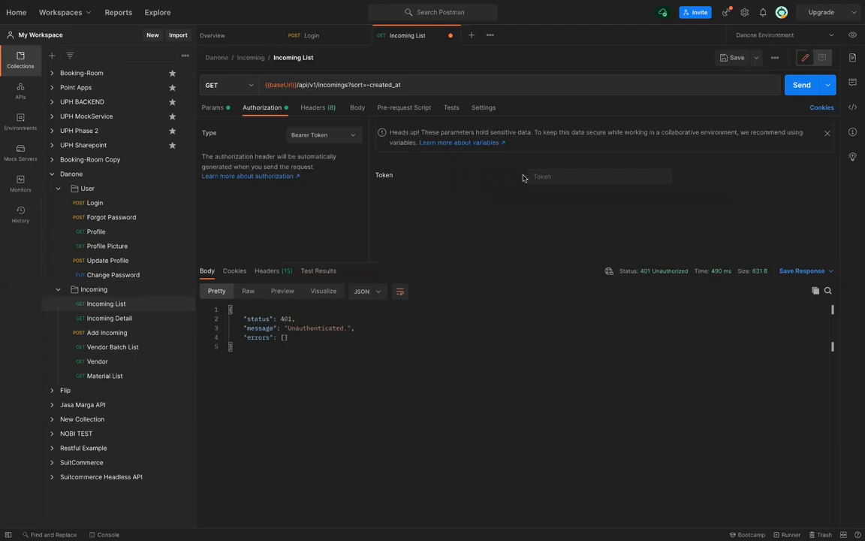
pyautogui.click(550, 178)
pyautogui.hotkey('ctrl', 'v')
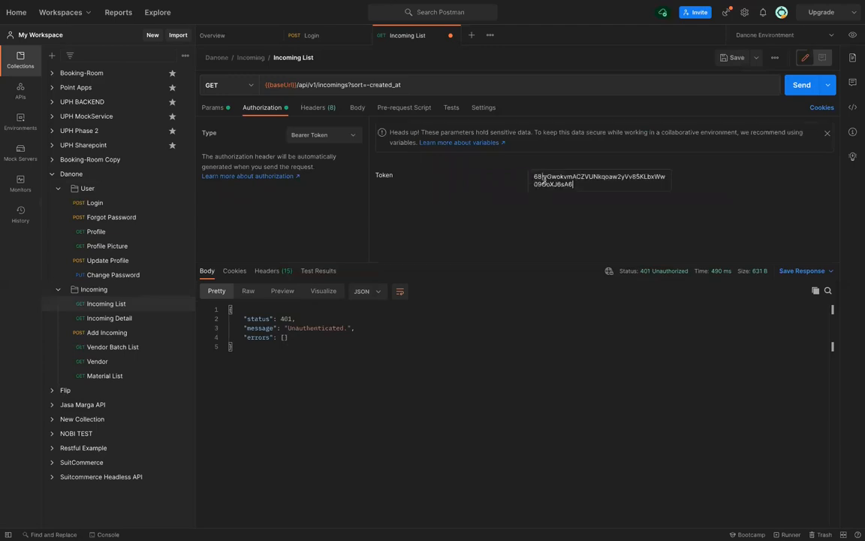
pyautogui.click(802, 85)
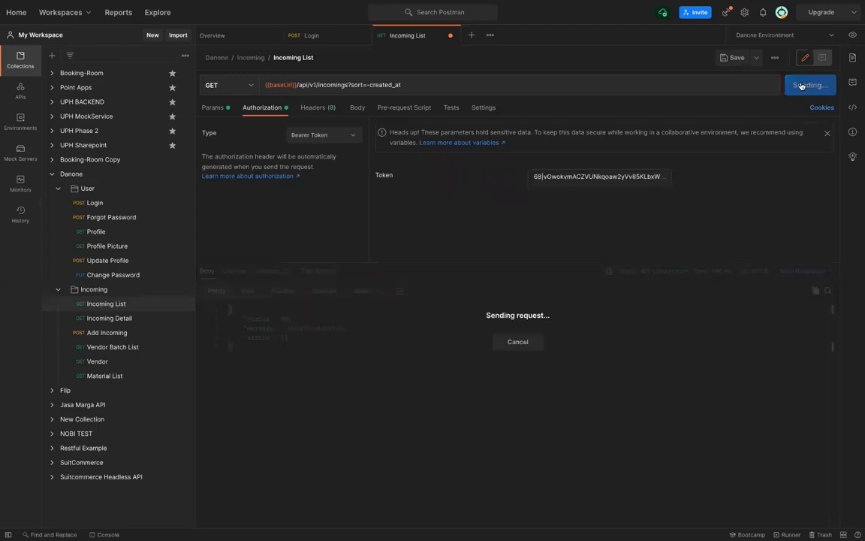
# Disable the Authorization header, save and resend the request, then open the Profile request
pyautogui.click(323, 108)
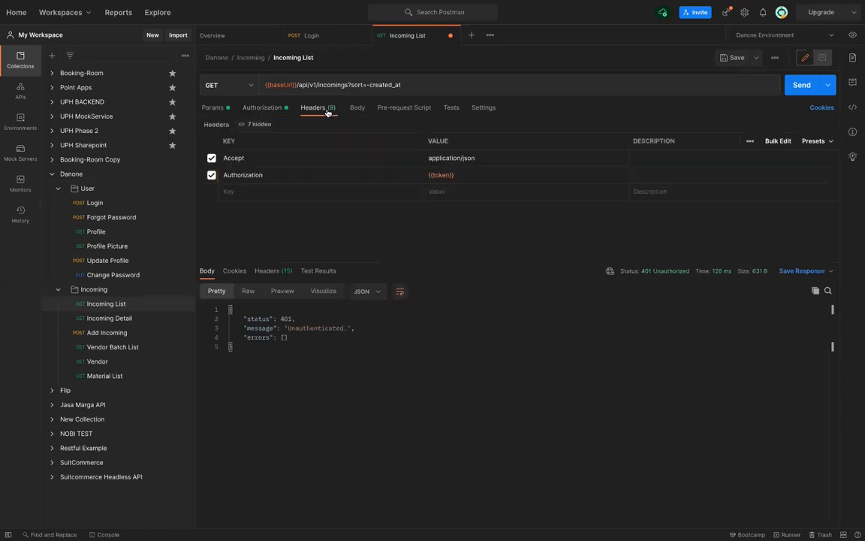
pyautogui.click(211, 175)
pyautogui.click(263, 107)
pyautogui.hotkey('ctrl', 's')
pyautogui.click(792, 92)
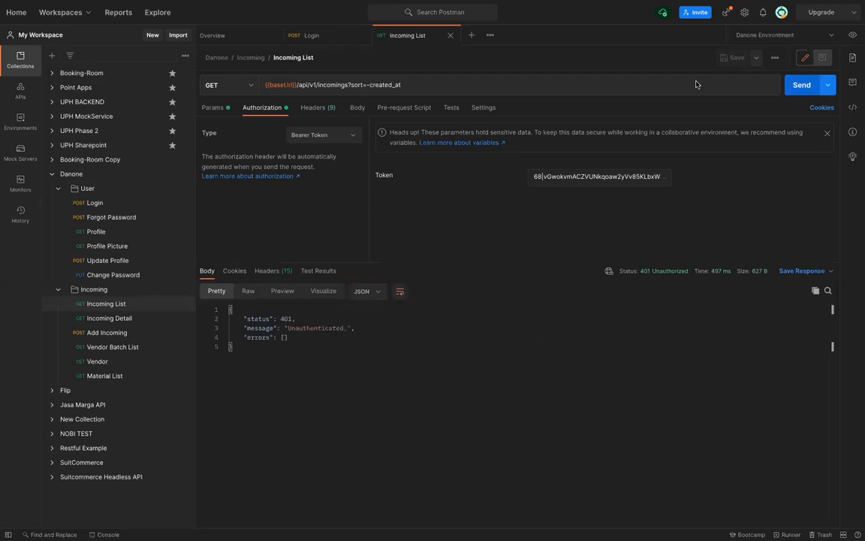
pyautogui.click(123, 235)
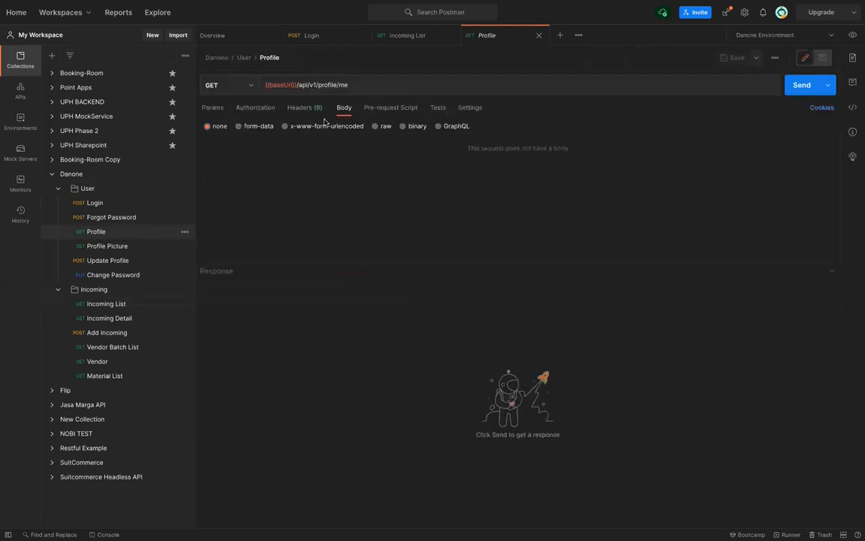
# Paste the login token into the token variable's current value and send Profile, getting 401 Unauthenticated
pyautogui.click(304, 109)
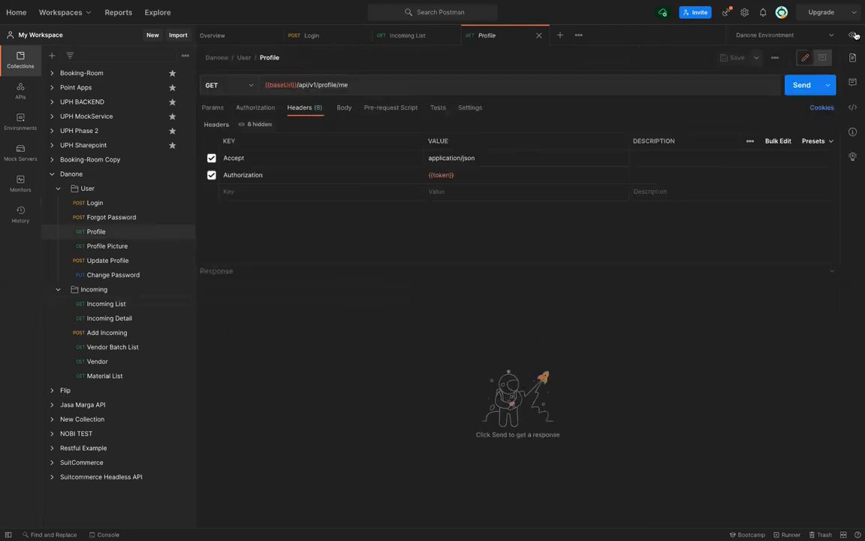
pyautogui.click(852, 35)
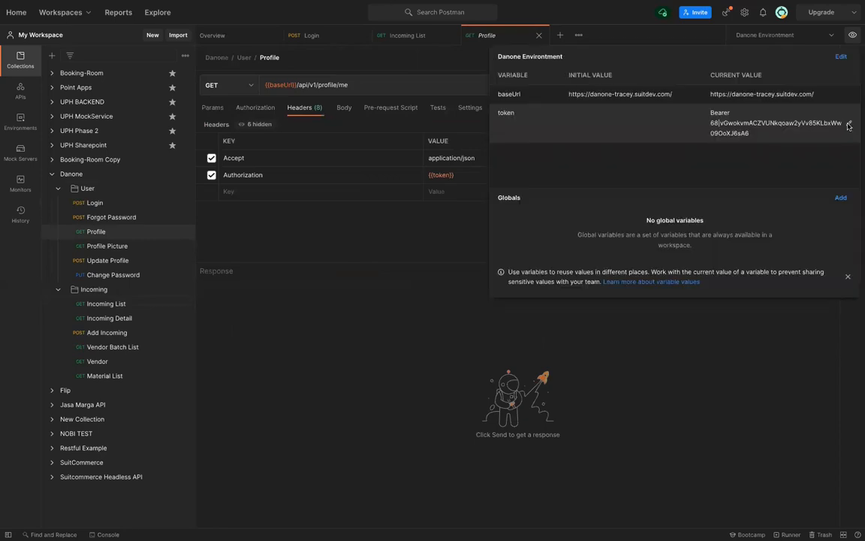
pyautogui.click(849, 127)
pyautogui.press('End')
pyautogui.press('BackSpace')
pyautogui.press('BackSpace')
pyautogui.press('BackSpace')
pyautogui.press('BackSpace')
pyautogui.press('BackSpace')
pyautogui.press('BackSpace')
pyautogui.press('BackSpace')
pyautogui.press('BackSpace')
pyautogui.press('BackSpace')
pyautogui.press('BackSpace')
pyautogui.press('BackSpace')
pyautogui.press('BackSpace')
pyautogui.press('BackSpace')
pyautogui.press('BackSpace')
pyautogui.press('BackSpace')
pyautogui.press('BackSpace')
pyautogui.press('BackSpace')
pyautogui.press('BackSpace')
pyautogui.press('BackSpace')
pyautogui.press('BackSpace')
pyautogui.press('BackSpace')
pyautogui.press('BackSpace')
pyautogui.press('BackSpace')
pyautogui.press('BackSpace')
pyautogui.press('BackSpace')
pyautogui.press('BackSpace')
pyautogui.press('BackSpace')
pyautogui.press('BackSpace')
pyautogui.press('BackSpace')
pyautogui.press('BackSpace')
pyautogui.press('BackSpace')
pyautogui.press('BackSpace')
pyautogui.press('BackSpace')
pyautogui.press('BackSpace')
pyautogui.press('BackSpace')
pyautogui.press('BackSpace')
pyautogui.press('BackSpace')
pyautogui.press('BackSpace')
pyautogui.press('BackSpace')
pyautogui.press('BackSpace')
pyautogui.press('BackSpace')
pyautogui.press('BackSpace')
pyautogui.hotkey('ctrl', 'v')
pyautogui.click(665, 328)
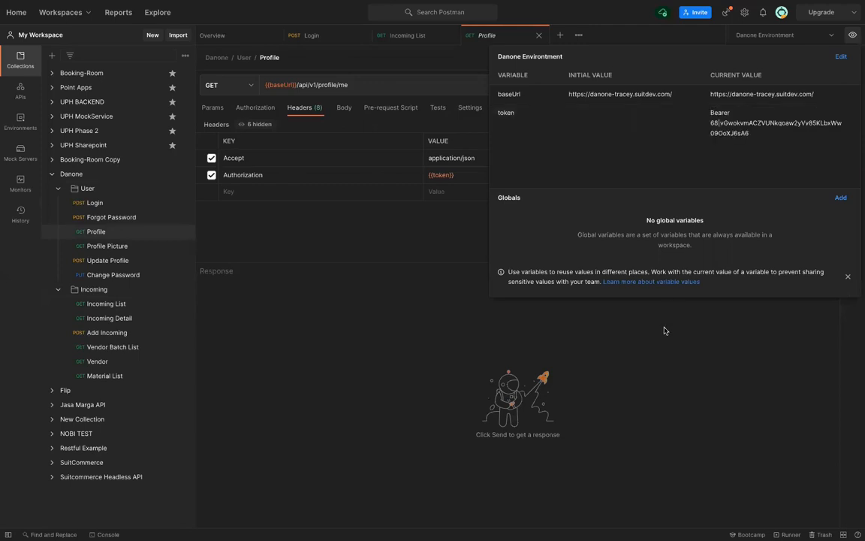
pyautogui.click(798, 85)
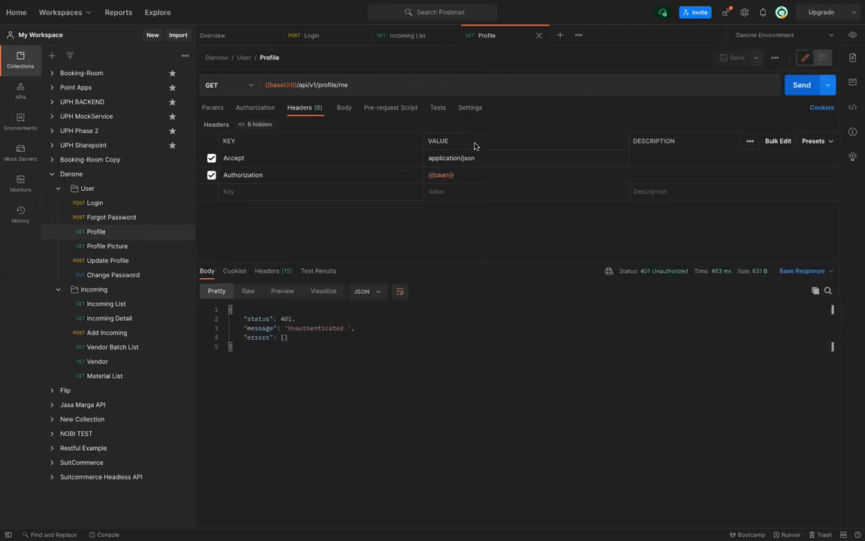
pyautogui.click(266, 109)
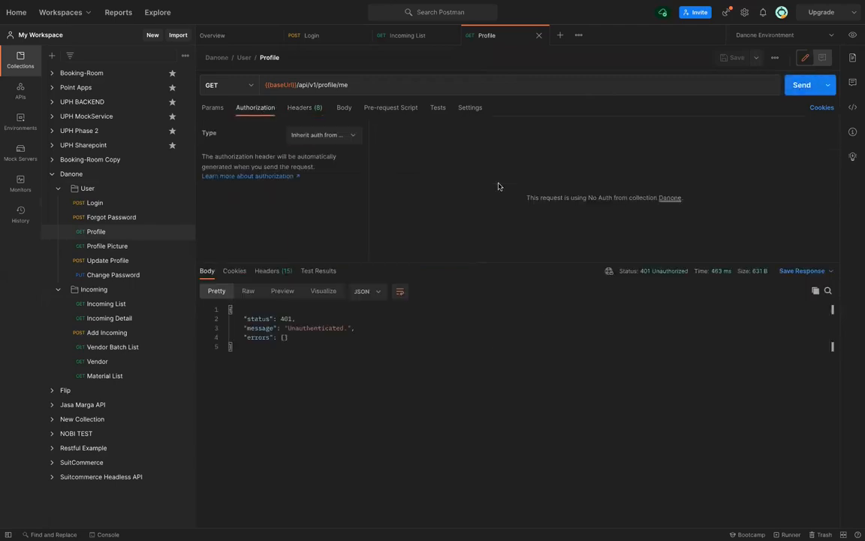
# Switch the Profile request to Bearer Token authorization and send it
pyautogui.click(322, 134)
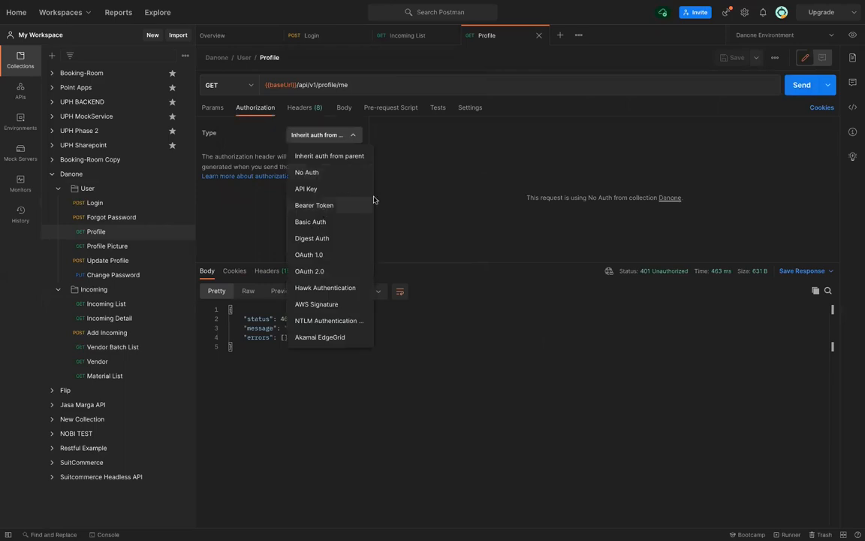
pyautogui.click(312, 200)
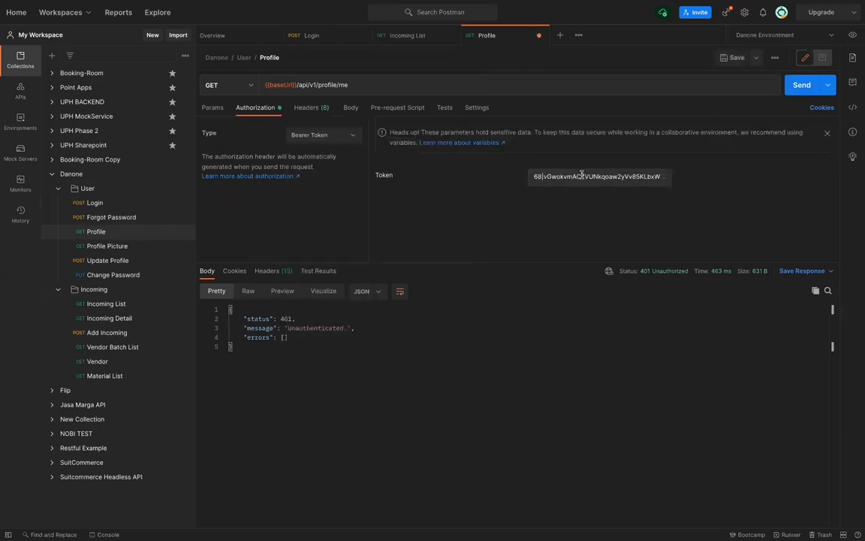
pyautogui.click(802, 85)
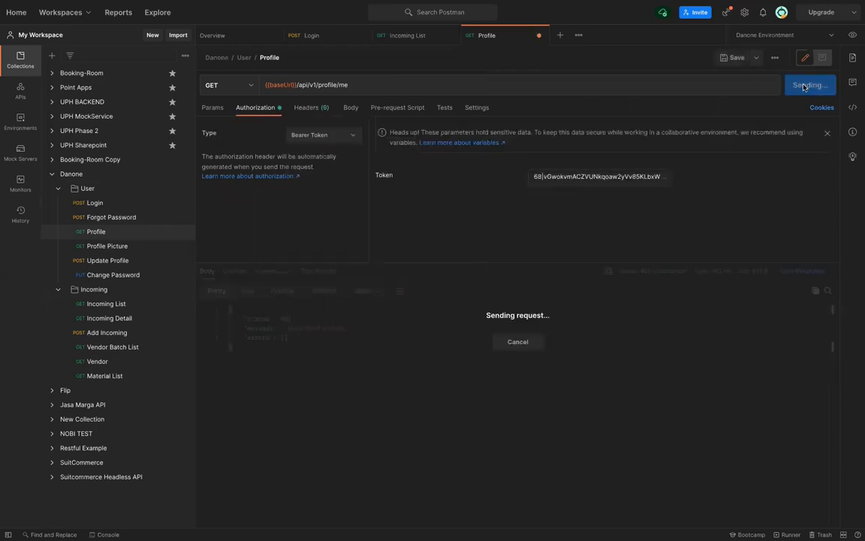
# Replace the Token field with the pasted login token, save and resend, then open Incoming List
pyautogui.click(614, 173)
pyautogui.hotkey('ctrl', 'a')
pyautogui.press('BackSpace')
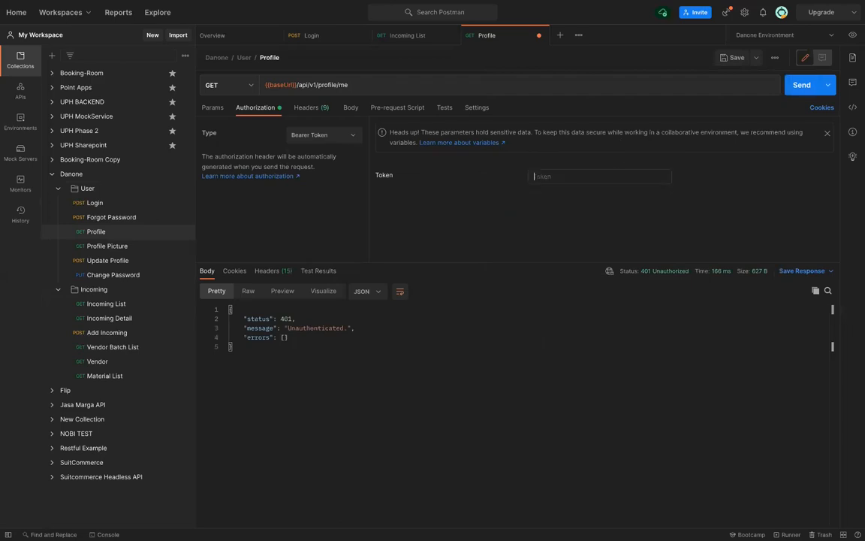
pyautogui.hotkey('ctrl', 'v')
pyautogui.hotkey('ctrl', 's')
pyautogui.hotkey('ctrl', 'Return')
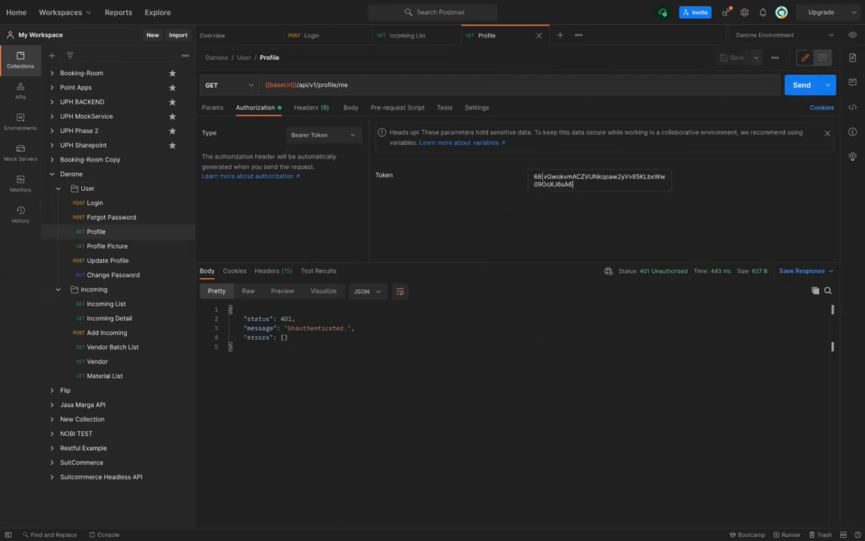
pyautogui.click(119, 305)
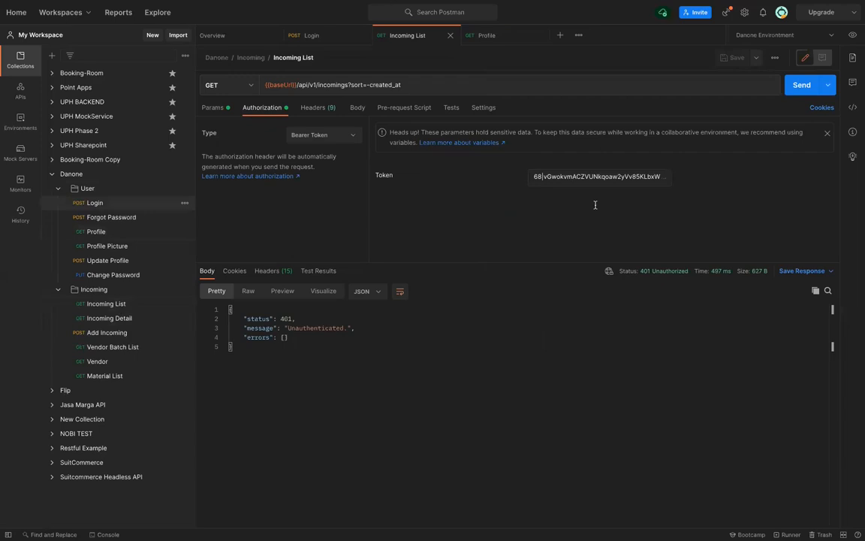
# Resend the Login request and copy the fresh token from its 201 Created response
pyautogui.hotkey('ctrl', 'shift', 'Tab')
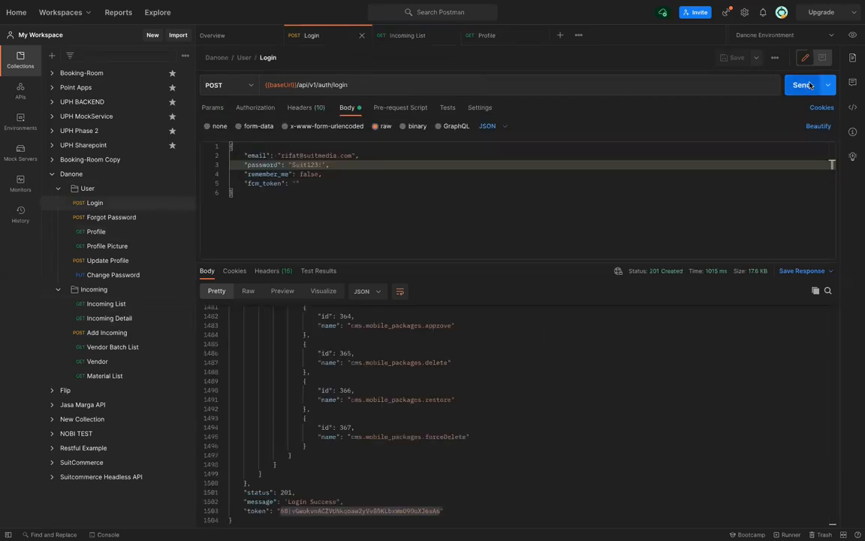
pyautogui.click(809, 85)
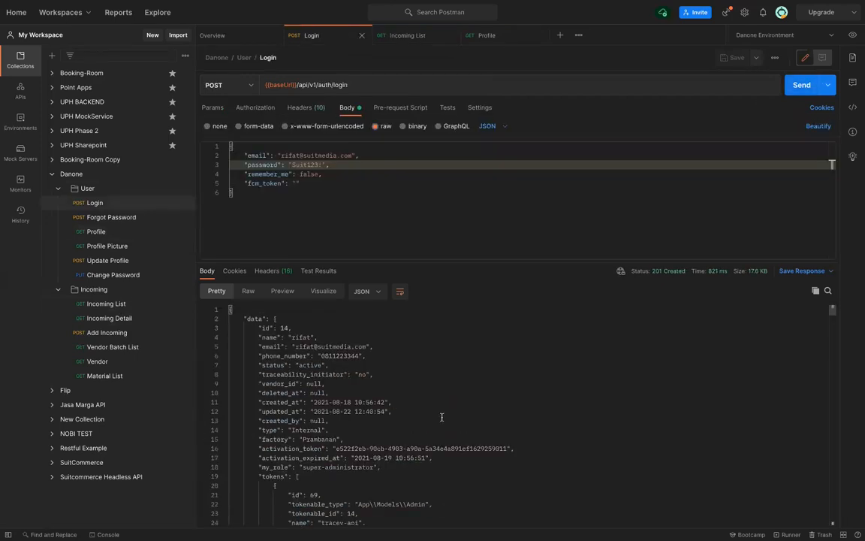
pyautogui.scroll(-20, 441, 417)
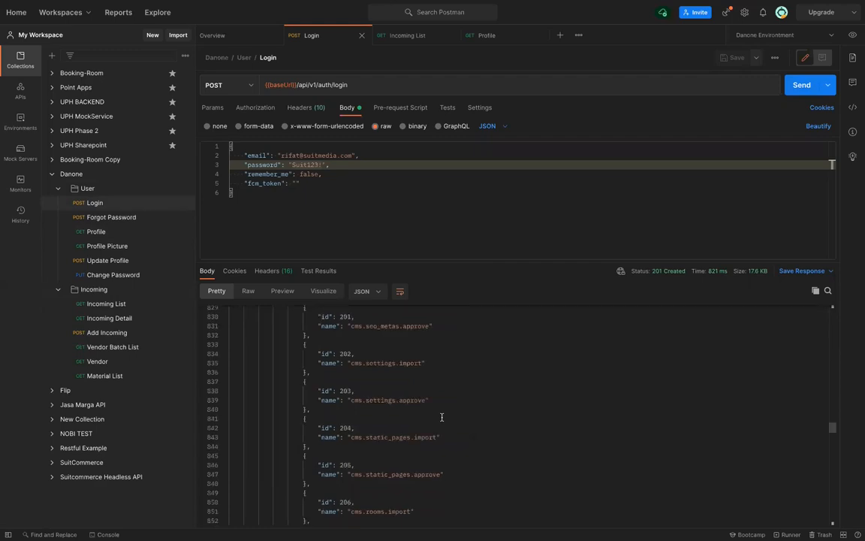
pyautogui.scroll(-20, 442, 417)
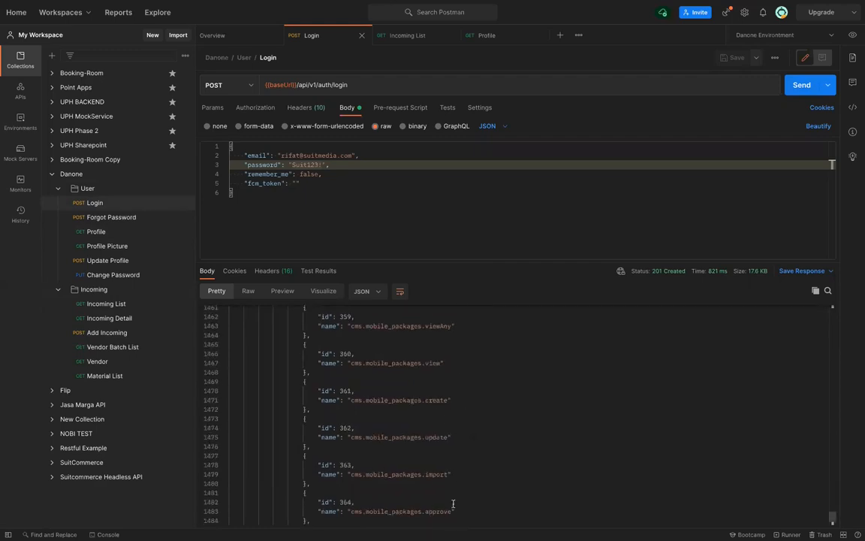
pyautogui.moveTo(441, 511); pyautogui.dragTo(282, 513)
pyautogui.moveTo(282, 512); pyautogui.dragTo(442, 511)
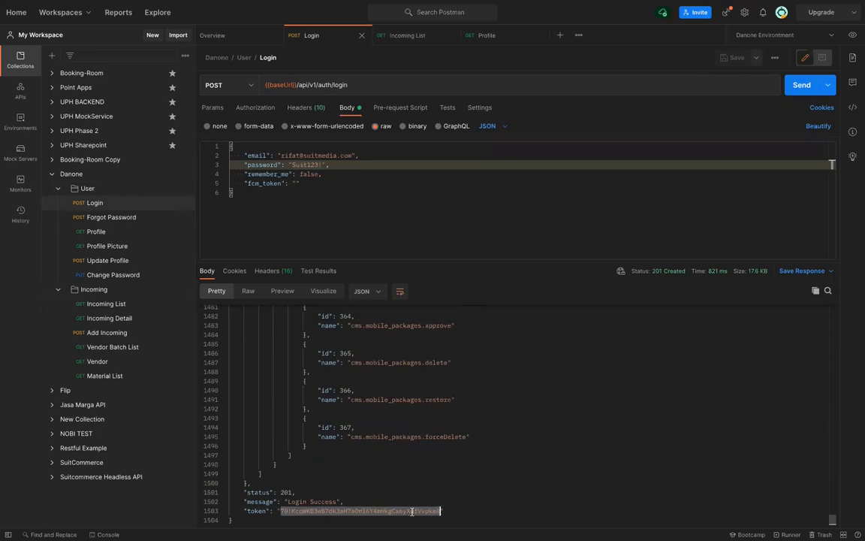
pyautogui.rightClick(412, 511)
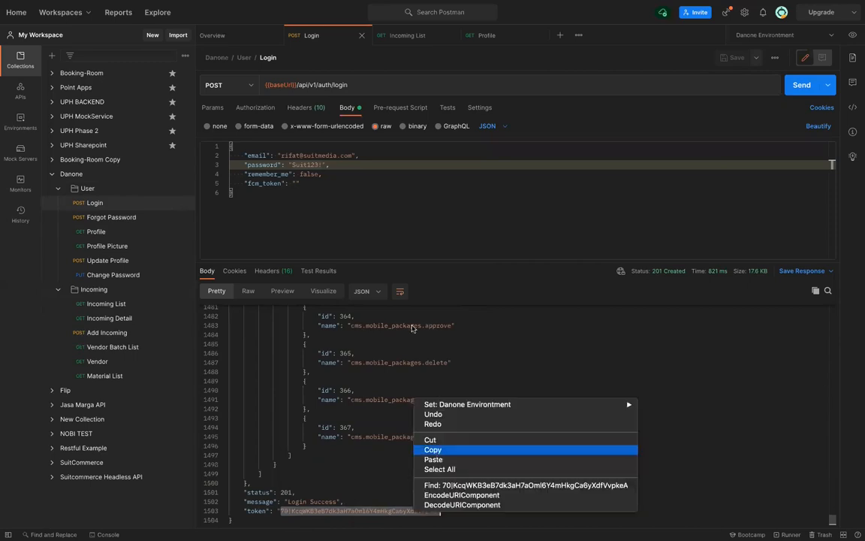
pyautogui.click(432, 450)
# Paste the fresh token over Incoming List's bearer token, save and send it for 200 OK
pyautogui.click(426, 37)
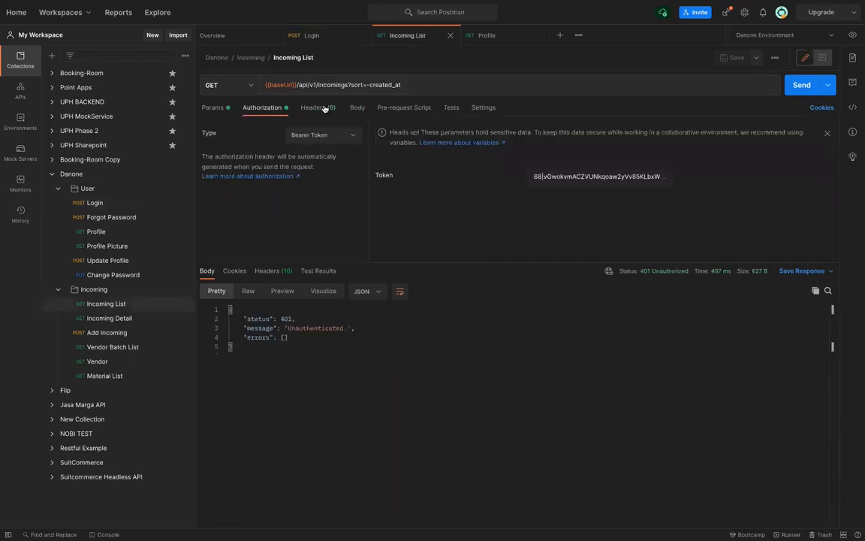
pyautogui.click(337, 137)
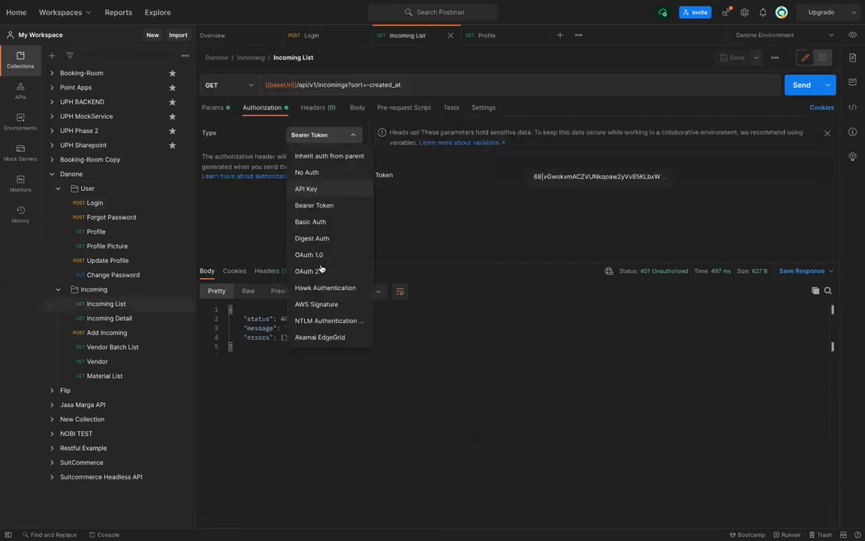
pyautogui.click(501, 165)
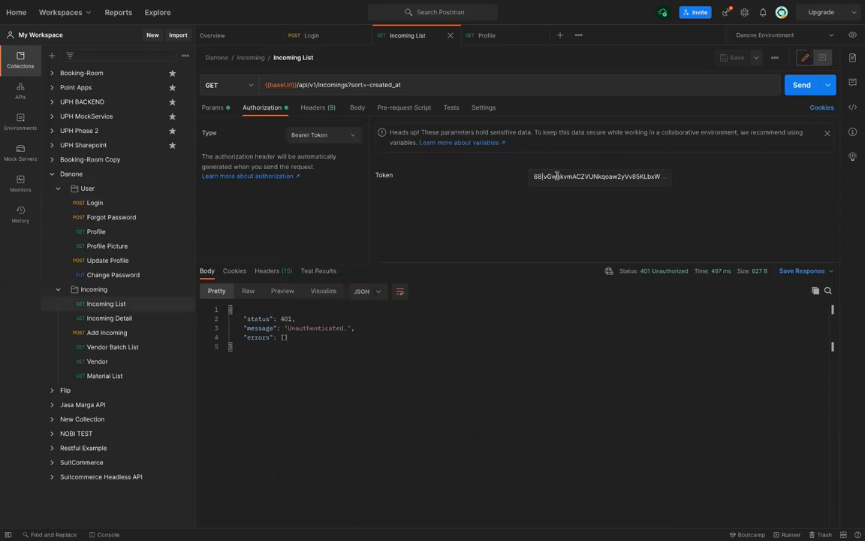
pyautogui.doubleClick(556, 177)
pyautogui.hotkey('ctrl', 'v')
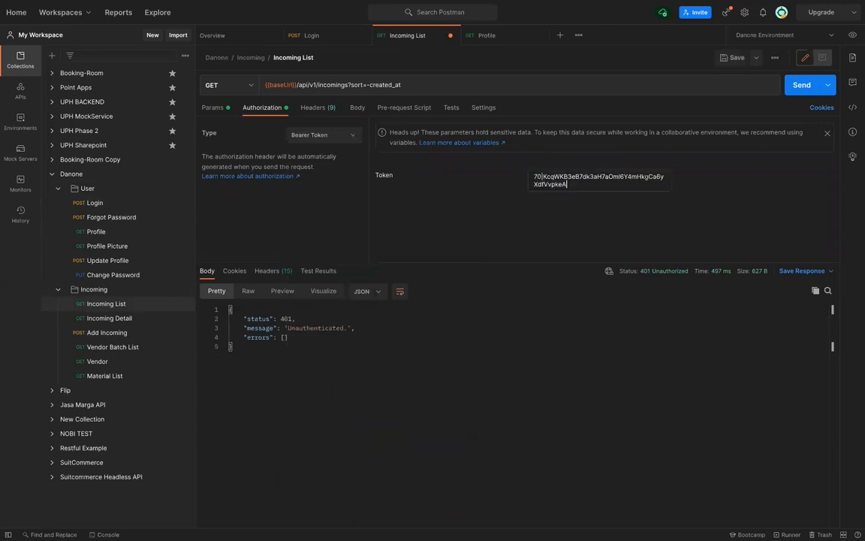
pyautogui.hotkey('ctrl', 's')
pyautogui.hotkey('ctrl', 'Return')
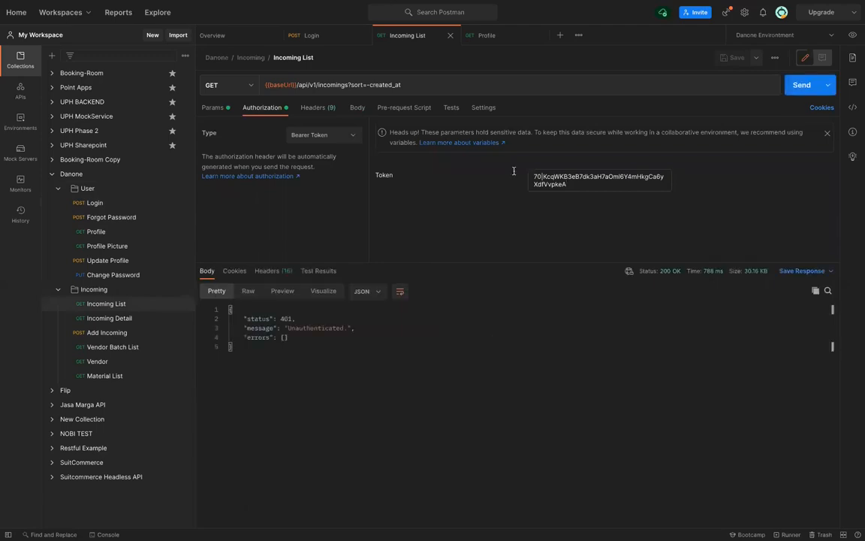
# Switch Incoming List's authorization to No Auth and show its headers
pyautogui.click(315, 135)
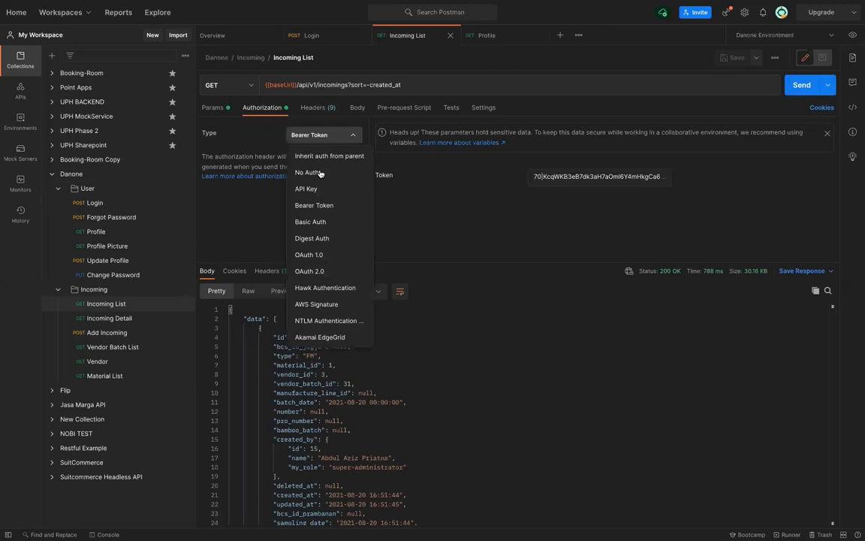
pyautogui.click(308, 172)
pyautogui.click(306, 108)
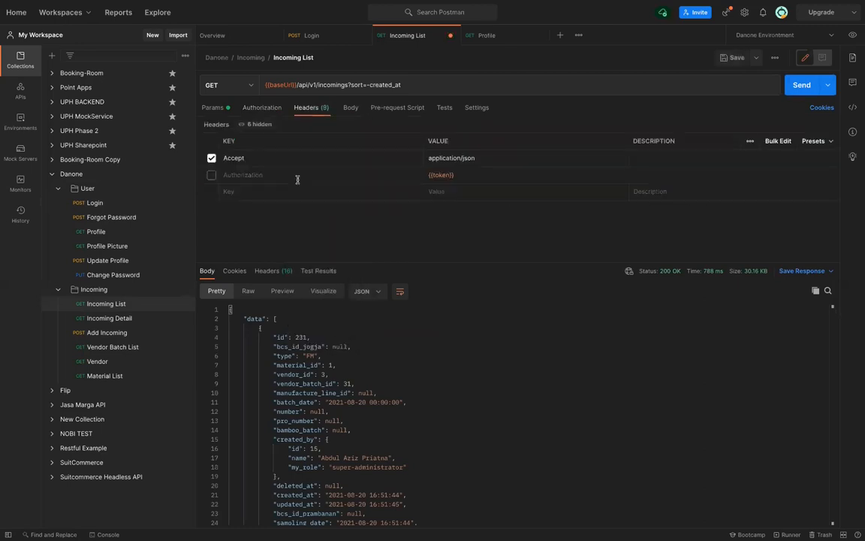
pyautogui.click(211, 174)
pyautogui.click(853, 34)
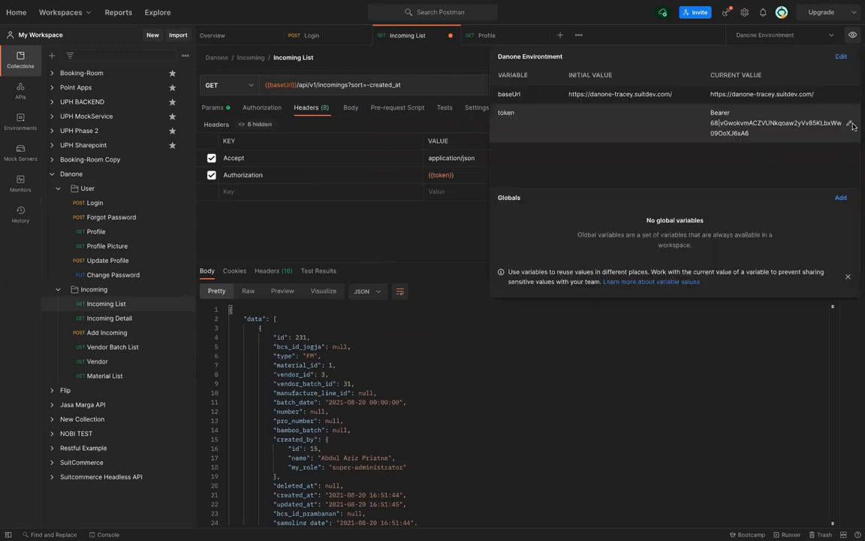
pyautogui.click(850, 125)
pyautogui.press('BackSpace')
pyautogui.press('BackSpace')
pyautogui.press('BackSpace')
pyautogui.press('BackSpace')
pyautogui.press('BackSpace')
pyautogui.press('BackSpace')
pyautogui.press('Home')
pyautogui.write('Bearer')
pyautogui.press('BackSpace')
pyautogui.press('BackSpace')
pyautogui.press('BackSpace')
pyautogui.press('BackSpace')
pyautogui.press('BackSpace')
pyautogui.press('BackSpace')
pyautogui.press('BackSpace')
pyautogui.press('BackSpace')
pyautogui.press('BackSpace')
pyautogui.press('BackSpace')
pyautogui.press('BackSpace')
pyautogui.press('BackSpace')
pyautogui.press('BackSpace')
pyautogui.press('BackSpace')
pyautogui.press('BackSpace')
pyautogui.press('BackSpace')
pyautogui.press('BackSpace')
pyautogui.press('BackSpace')
pyautogui.press('BackSpace')
pyautogui.press('BackSpace')
pyautogui.press('BackSpace')
pyautogui.press('BackSpace')
pyautogui.press('BackSpace')
pyautogui.press('BackSpace')
pyautogui.press('BackSpace')
pyautogui.press('BackSpace')
pyautogui.press('BackSpace')
pyautogui.hotkey('ctrl', 'v')
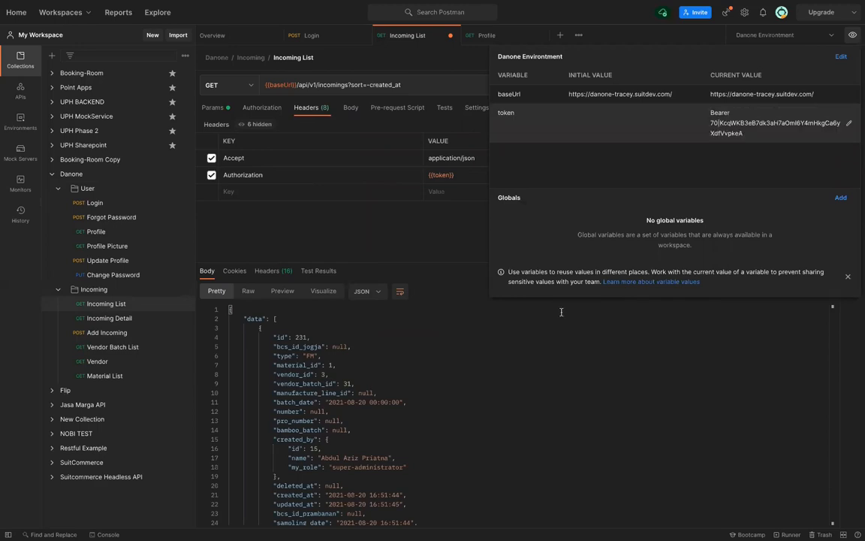
pyautogui.click(586, 364)
pyautogui.click(586, 365)
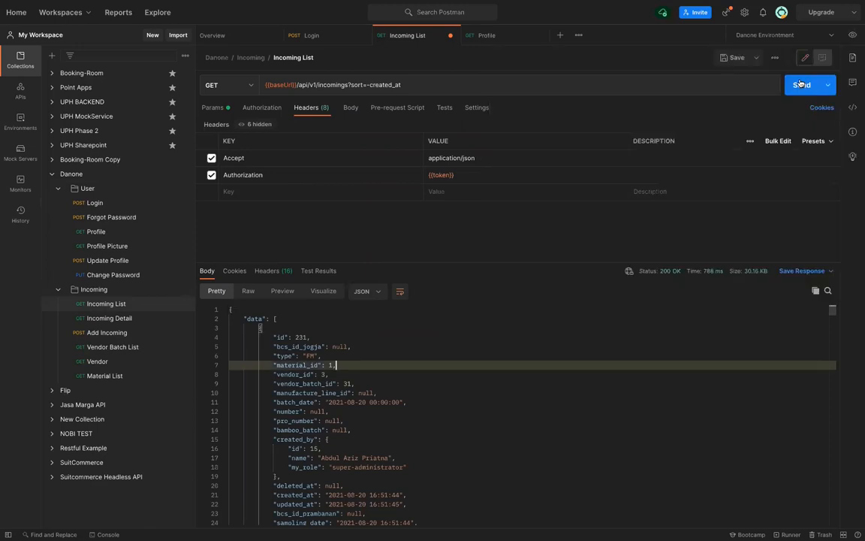
pyautogui.click(801, 84)
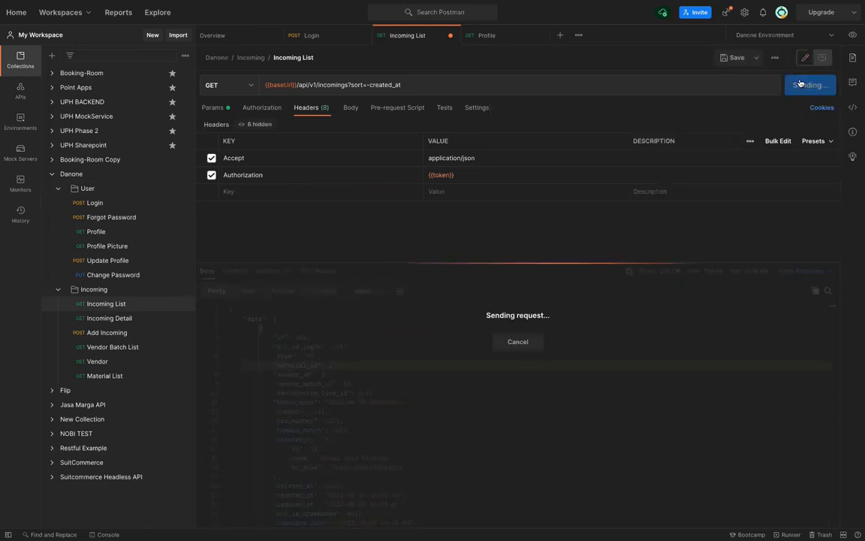
pyautogui.press('super+s')
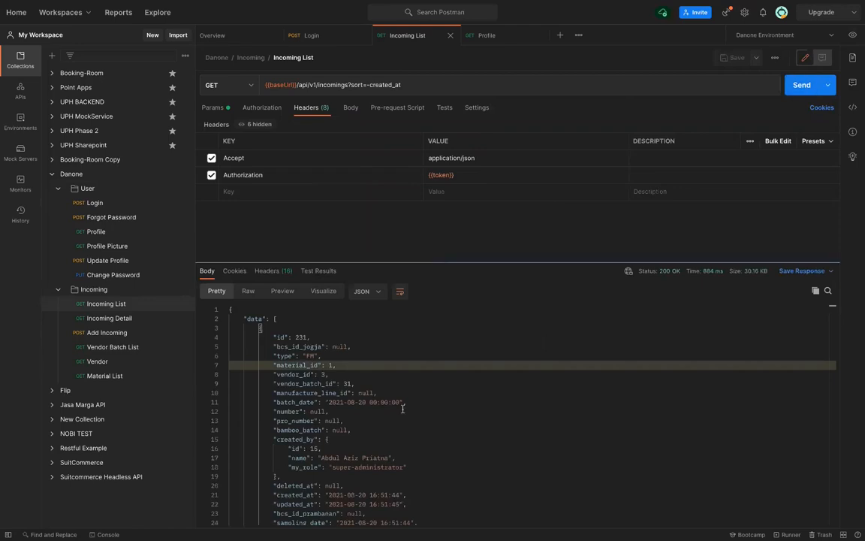
pyautogui.scroll(-20, 402, 398)
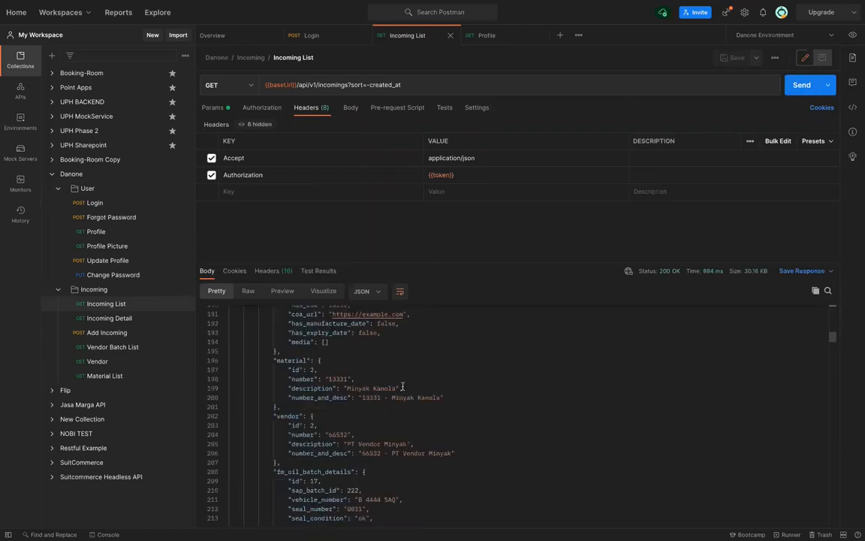
pyautogui.scroll(-20, 403, 386)
pyautogui.scroll(-20, 402, 386)
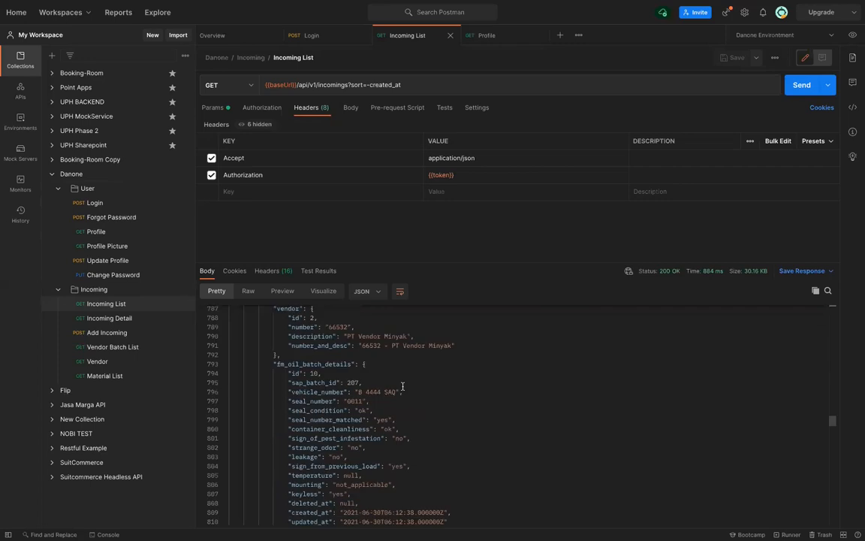
pyautogui.scroll(20, 403, 386)
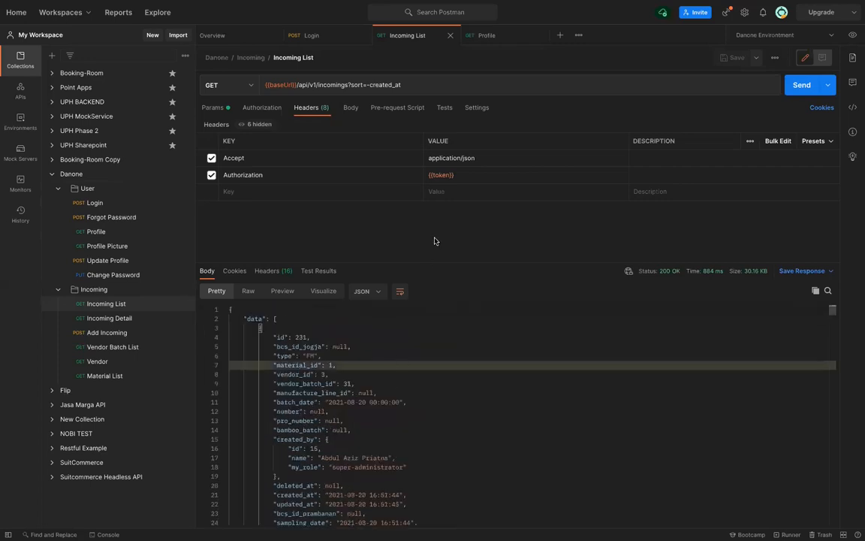
# Confirm Incoming List's authorization type remains No Auth, then return to its headers
pyautogui.click(261, 107)
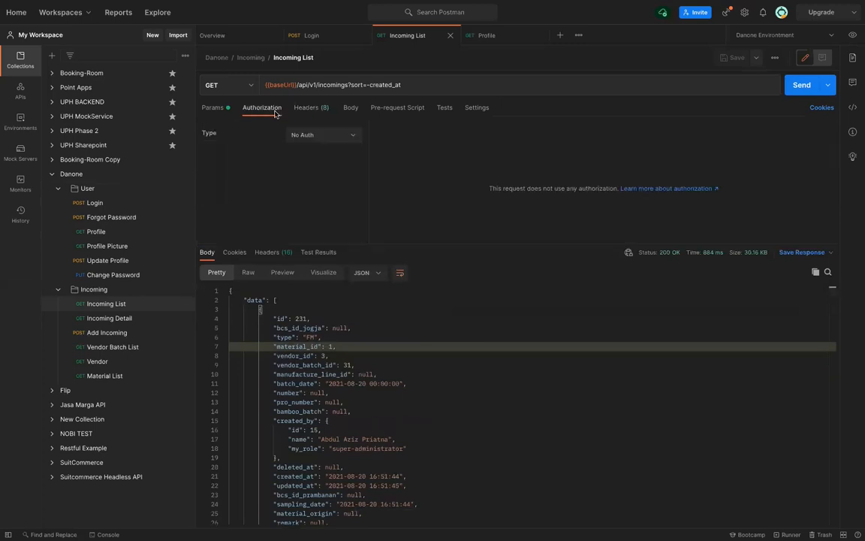
pyautogui.click(316, 135)
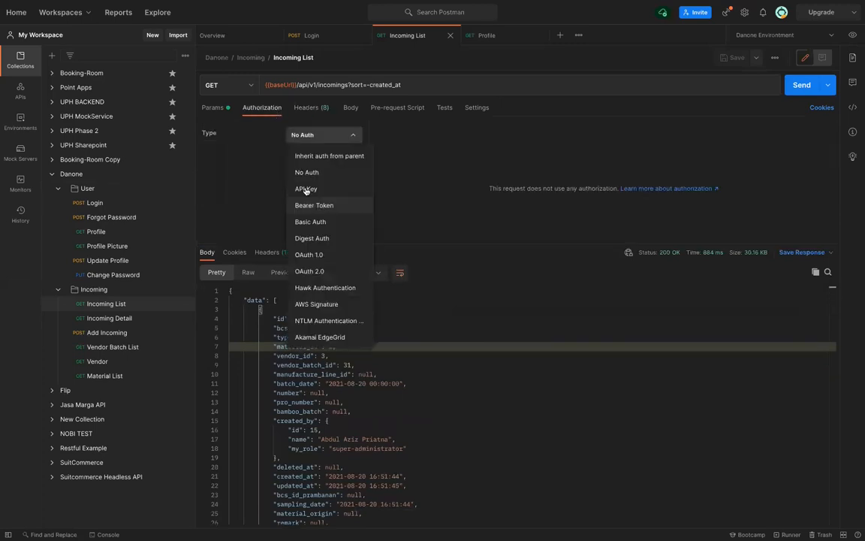
pyautogui.click(255, 135)
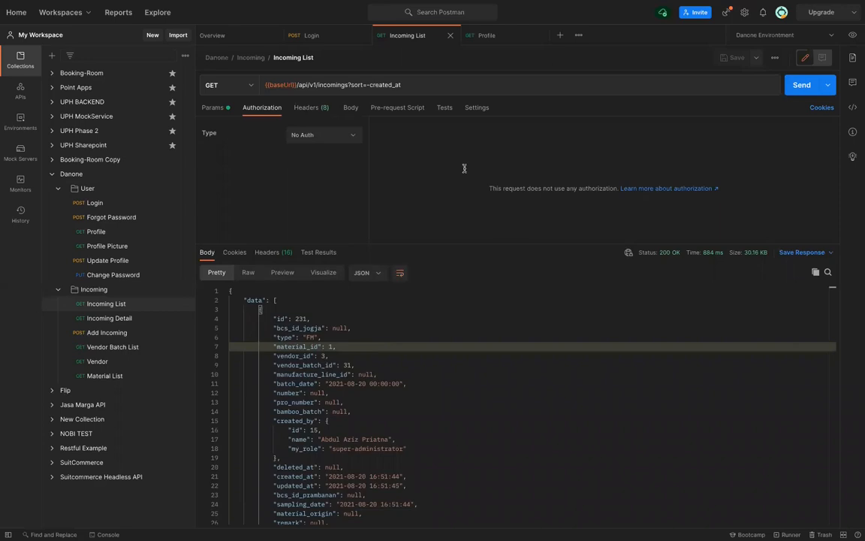
pyautogui.click(311, 108)
pyautogui.click(466, 177)
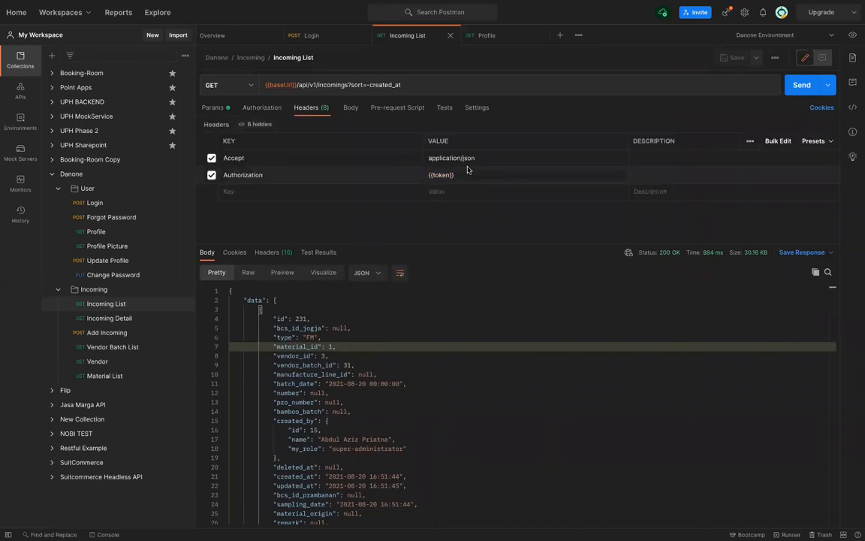
# Review the Danone environment variables, then bring up the request's query parameters
pyautogui.click(852, 36)
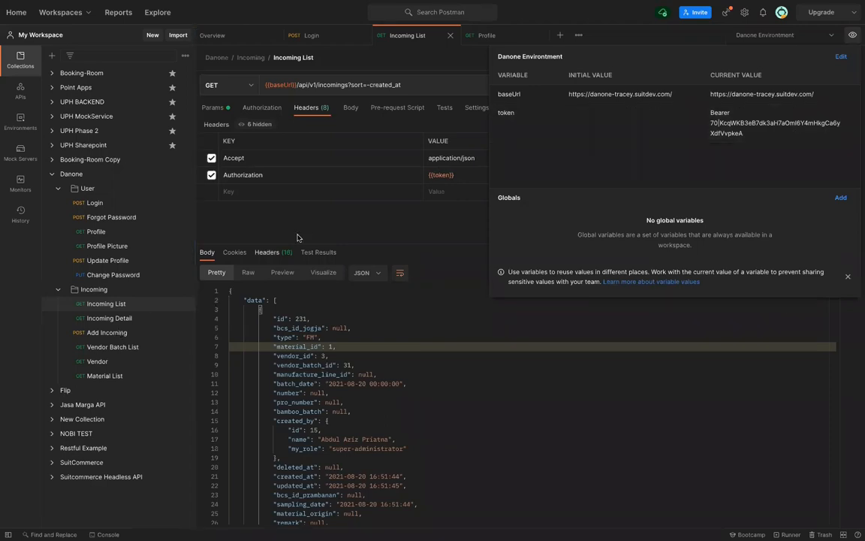
pyautogui.click(130, 326)
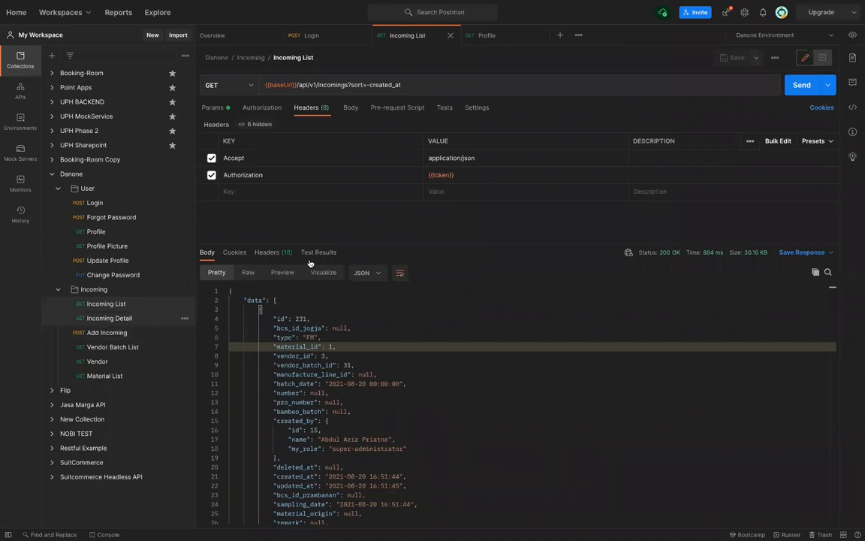
pyautogui.scroll(-15, 350, 429)
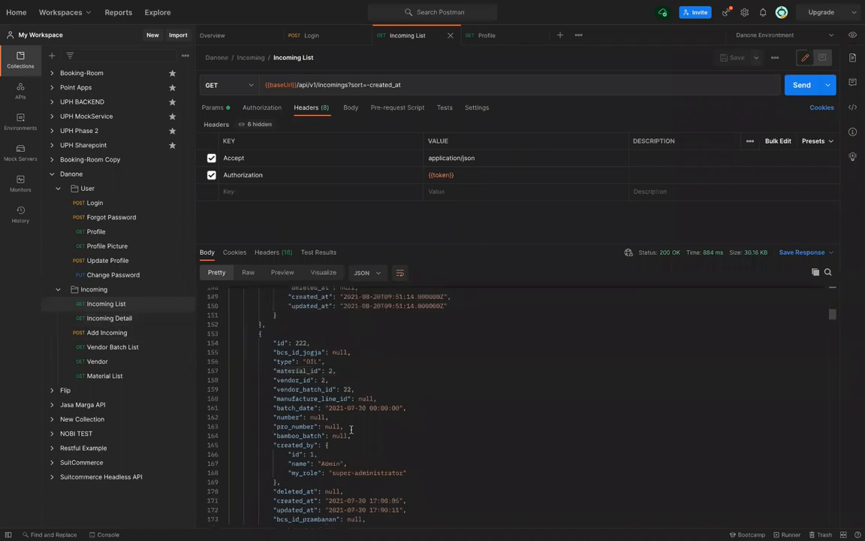
pyautogui.scroll(-5, 351, 430)
pyautogui.click(214, 109)
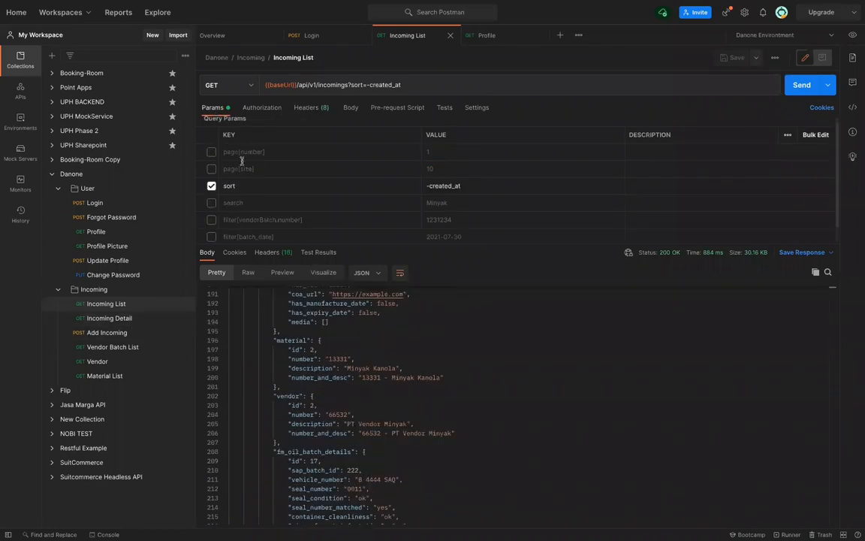
# Disable the sort=-created_at parameter, enable page[number]=1, and scroll through the 18-record response
pyautogui.scroll(1, 210, 160)
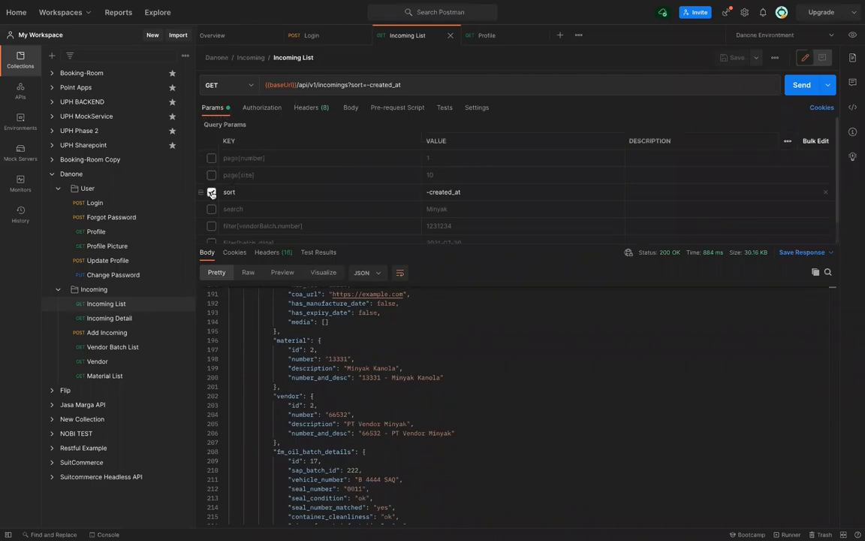
pyautogui.click(211, 192)
pyautogui.click(211, 159)
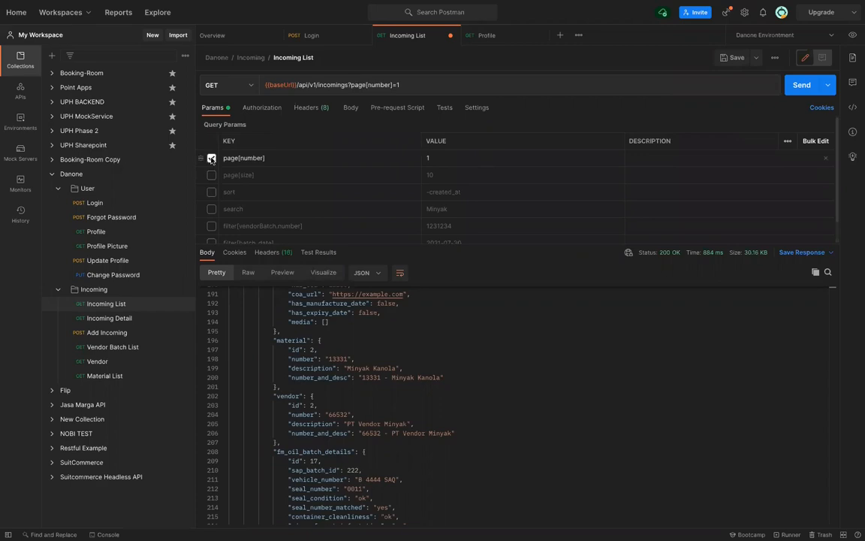
pyautogui.scroll(15, 355, 413)
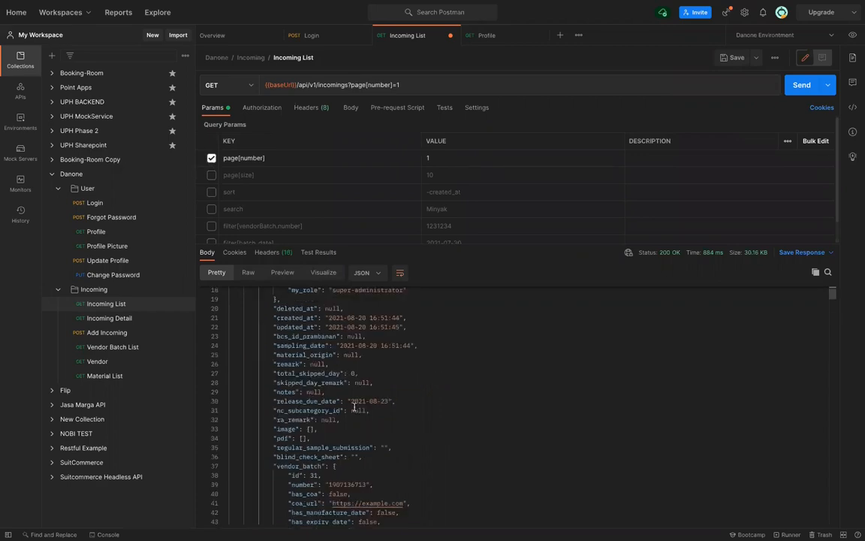
pyautogui.scroll(-20, 354, 406)
pyautogui.scroll(-20, 354, 404)
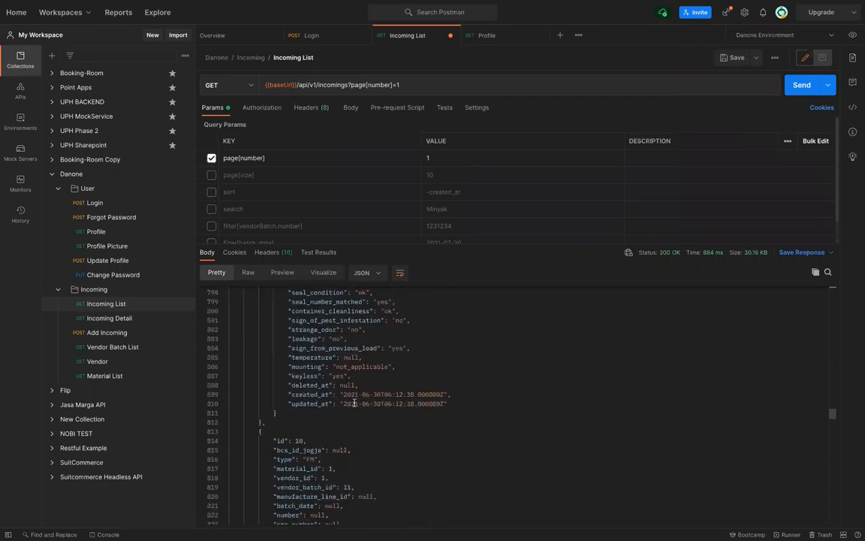
pyautogui.scroll(-20, 355, 403)
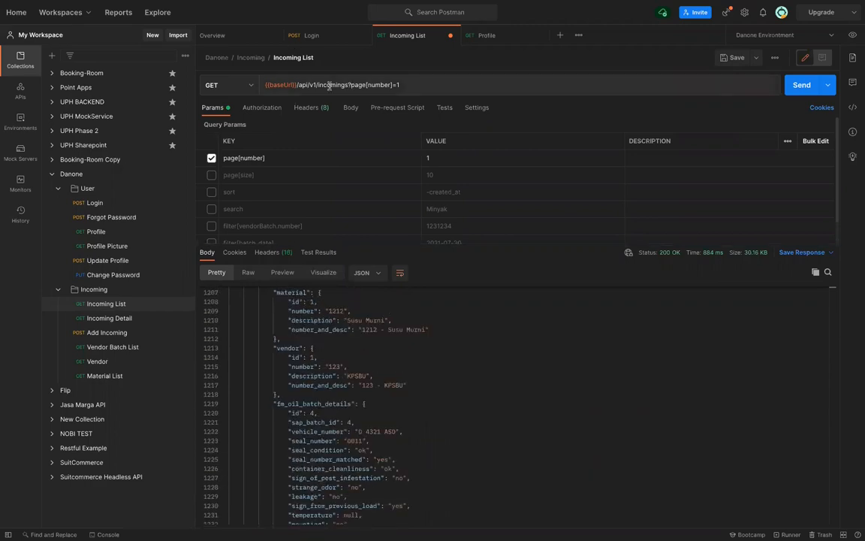
pyautogui.scroll(-10, 345, 469)
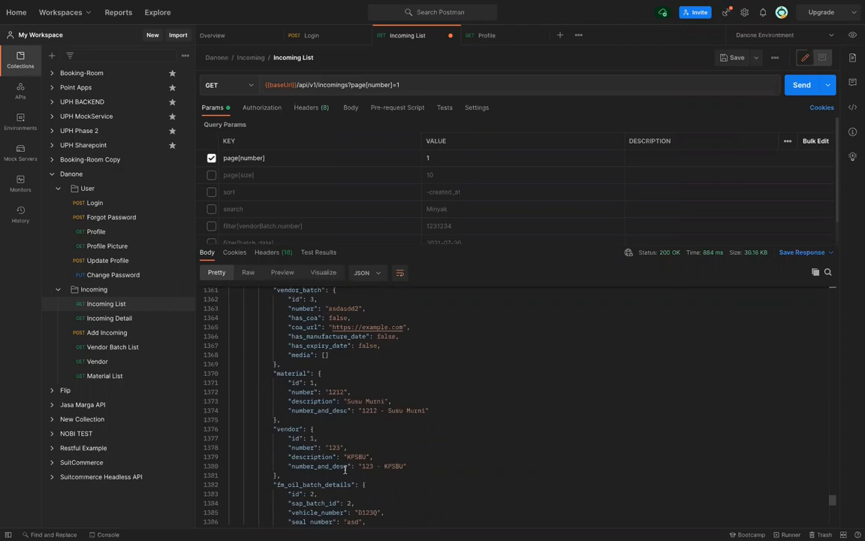
pyautogui.scroll(-10, 345, 468)
pyautogui.scroll(1, 345, 469)
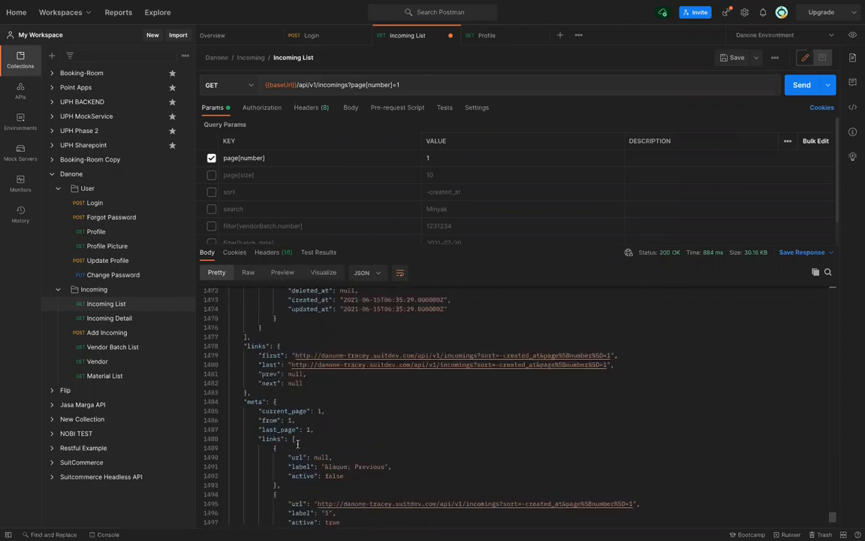
pyautogui.scroll(-1, 297, 444)
pyautogui.scroll(-1, 297, 444)
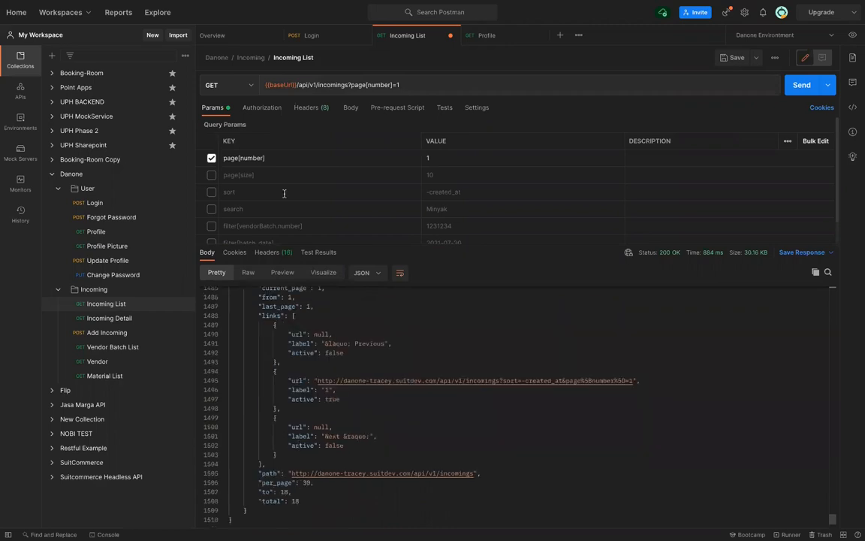
# Enable page[size] with value 3, save the request and send it
pyautogui.click(213, 177)
pyautogui.click(212, 177)
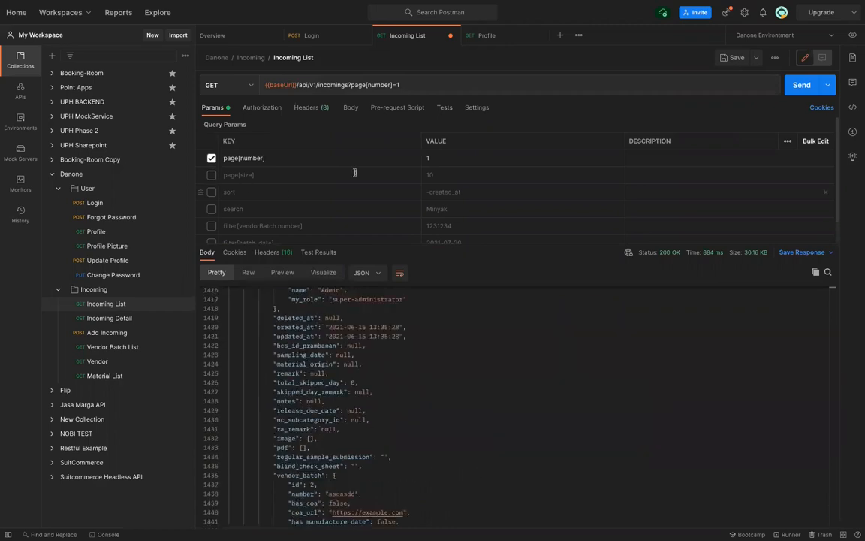
pyautogui.click(442, 175)
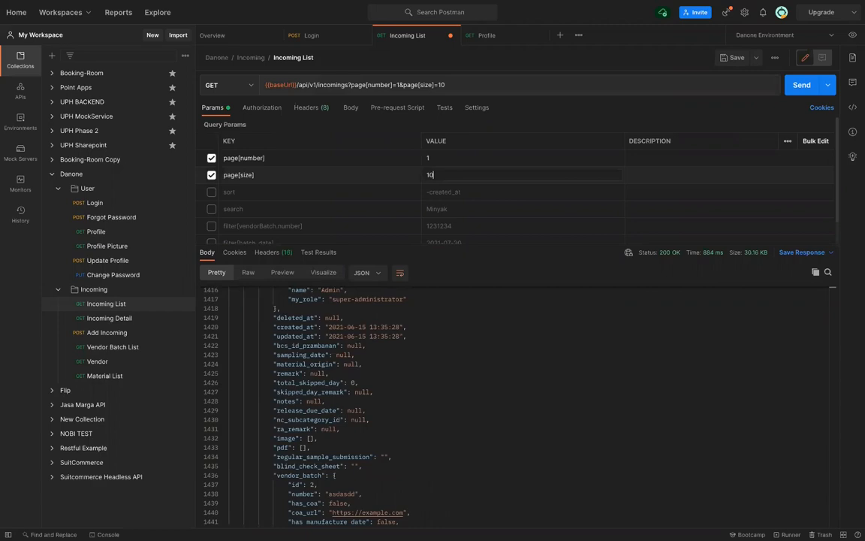
pyautogui.press('BackSpace')
pyautogui.press('BackSpace')
pyautogui.write('3')
pyautogui.hotkey('ctrl', 's')
pyautogui.hotkey('ctrl', 'Return')
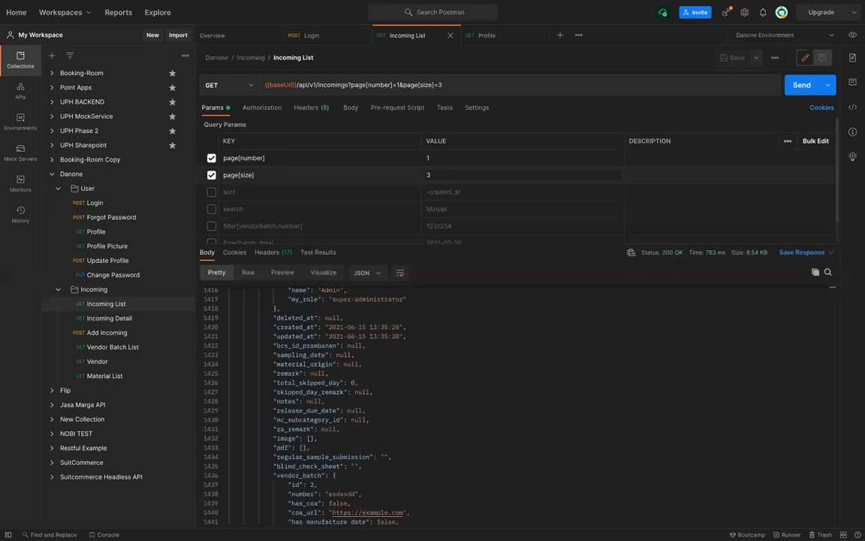
# Scroll through the JSON response's links and meta, showing current_page 1 of 6 pages
pyautogui.scroll(-5, 384, 356)
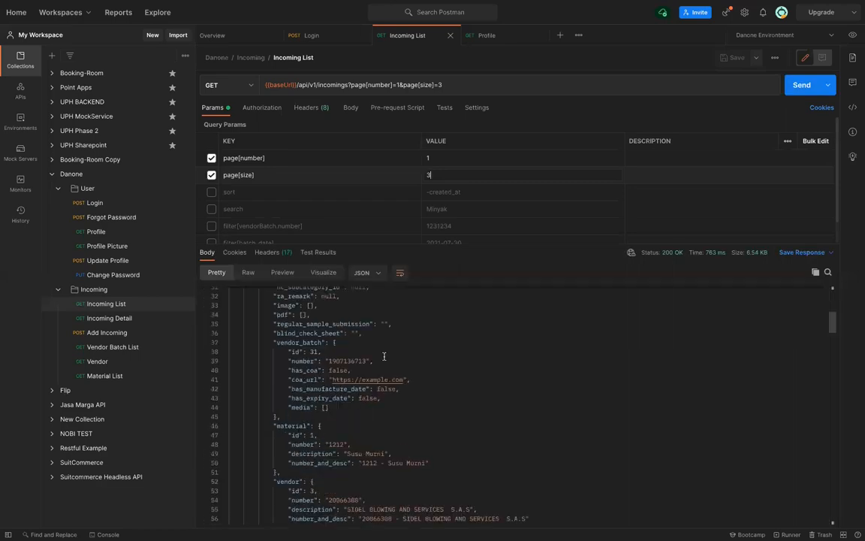
pyautogui.scroll(-8, 384, 356)
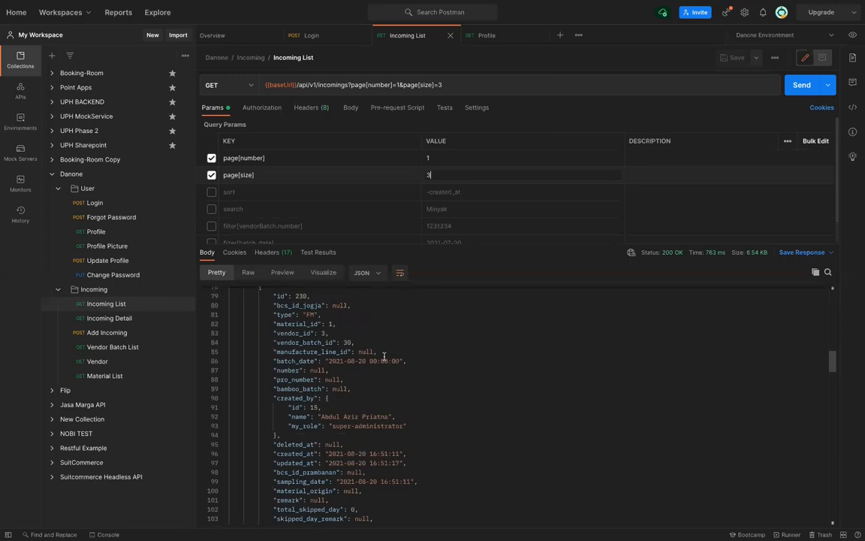
pyautogui.scroll(8, 384, 356)
pyautogui.scroll(5, 384, 356)
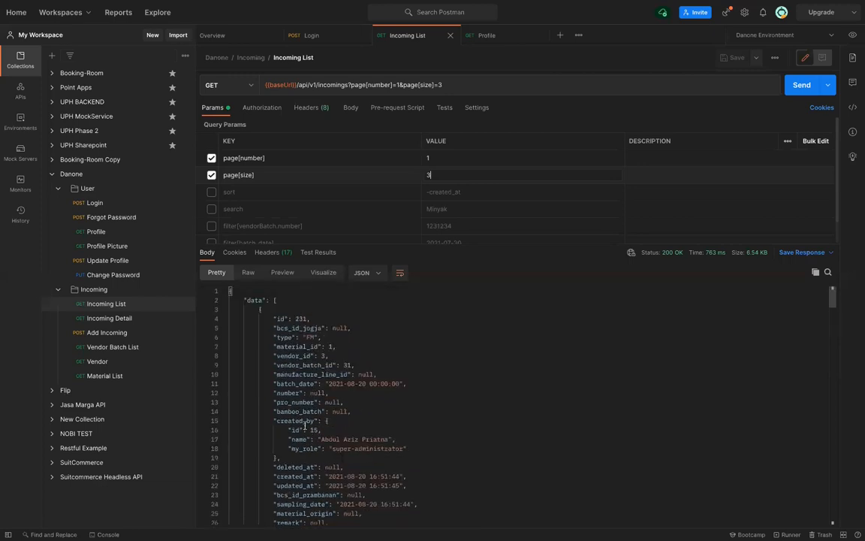
pyautogui.scroll(-4, 304, 425)
pyautogui.scroll(-12, 304, 410)
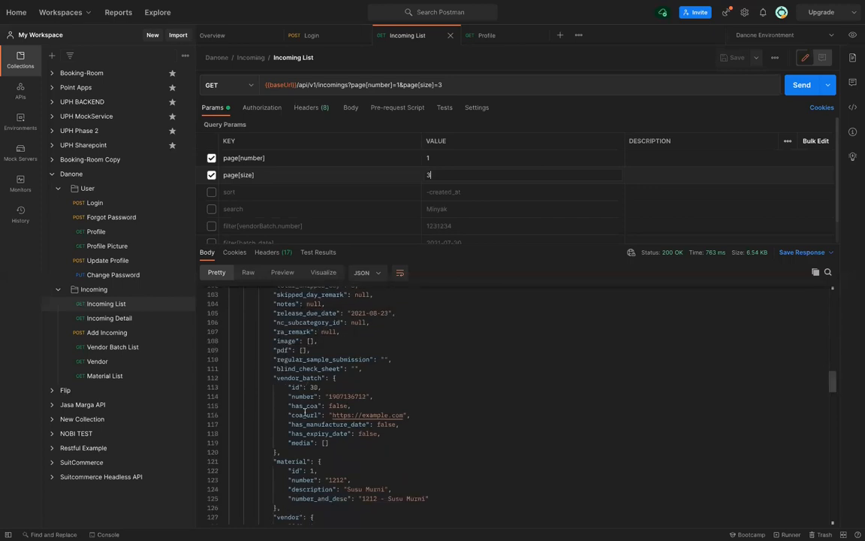
pyautogui.scroll(-3, 304, 412)
pyautogui.scroll(-8, 304, 410)
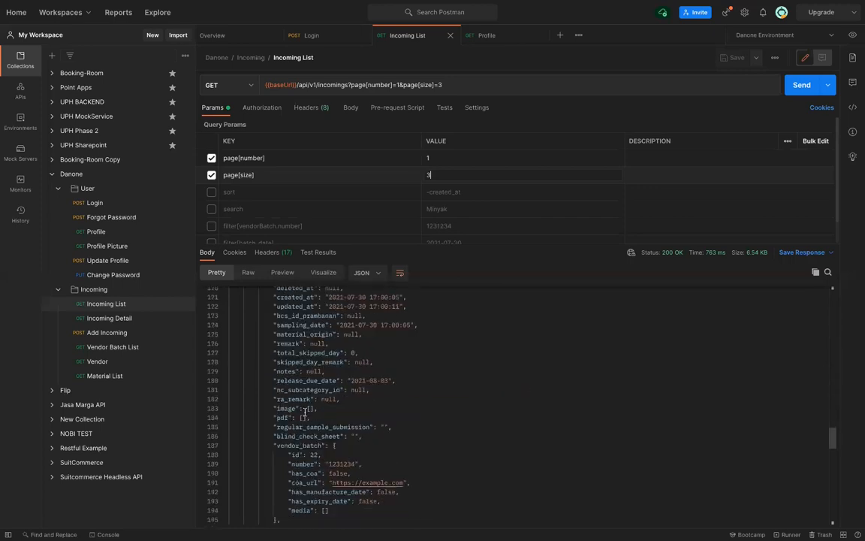
pyautogui.scroll(-7, 304, 410)
pyautogui.scroll(-5, 304, 412)
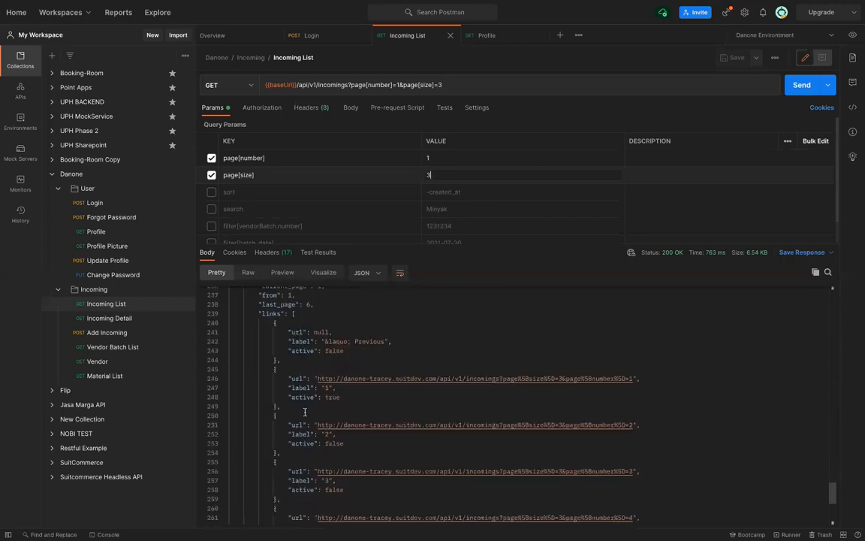
pyautogui.scroll(-2, 304, 412)
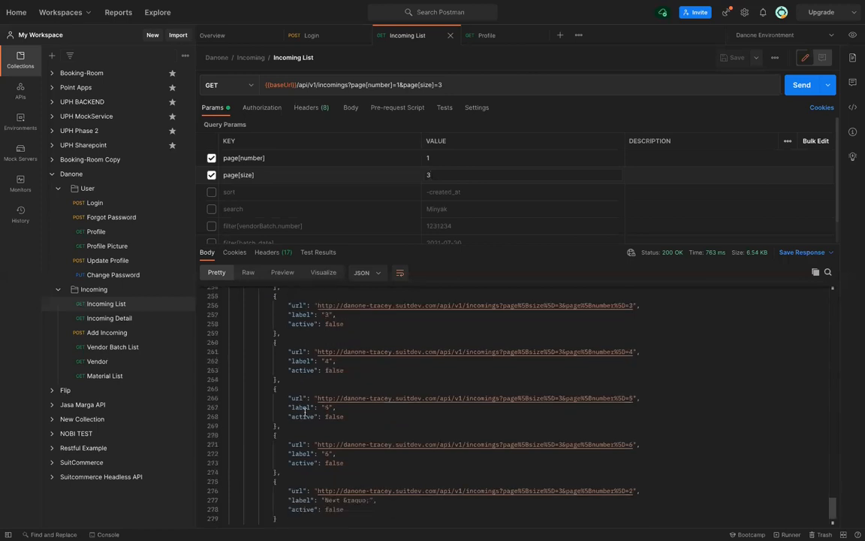
pyautogui.scroll(3, 305, 412)
pyautogui.scroll(5, 304, 411)
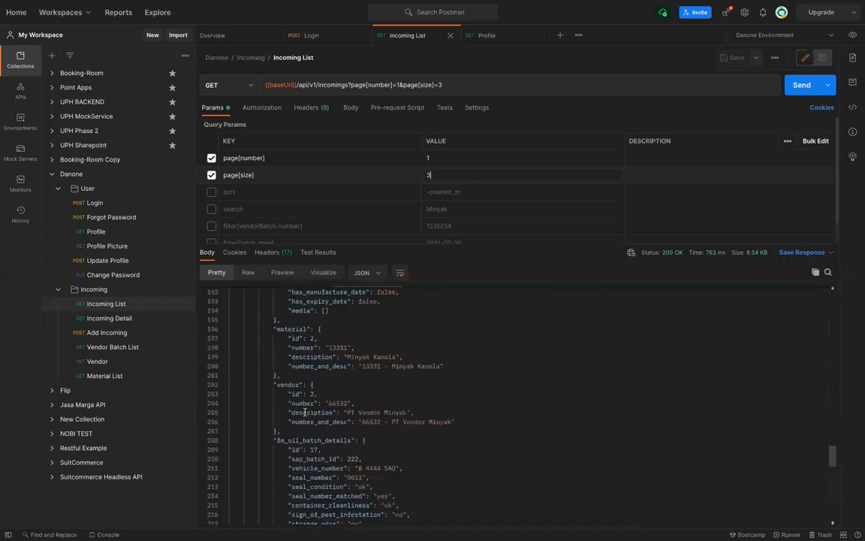
pyautogui.scroll(-4, 305, 411)
pyautogui.scroll(1, 305, 411)
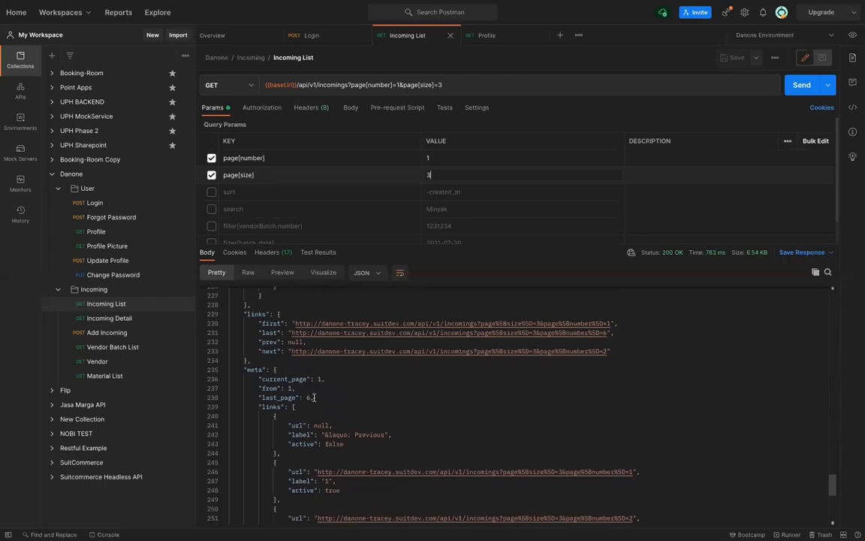
pyautogui.scroll(-3, 315, 397)
pyautogui.scroll(-2, 315, 385)
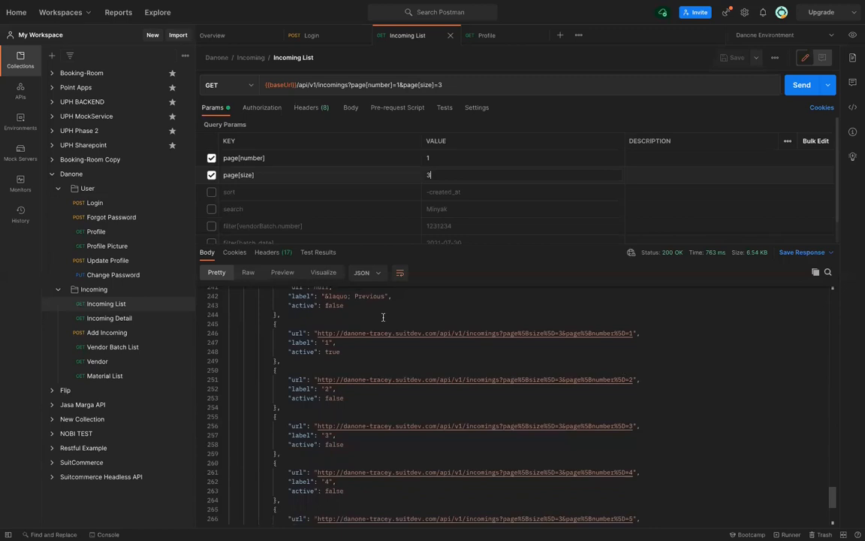
pyautogui.scroll(20, 383, 317)
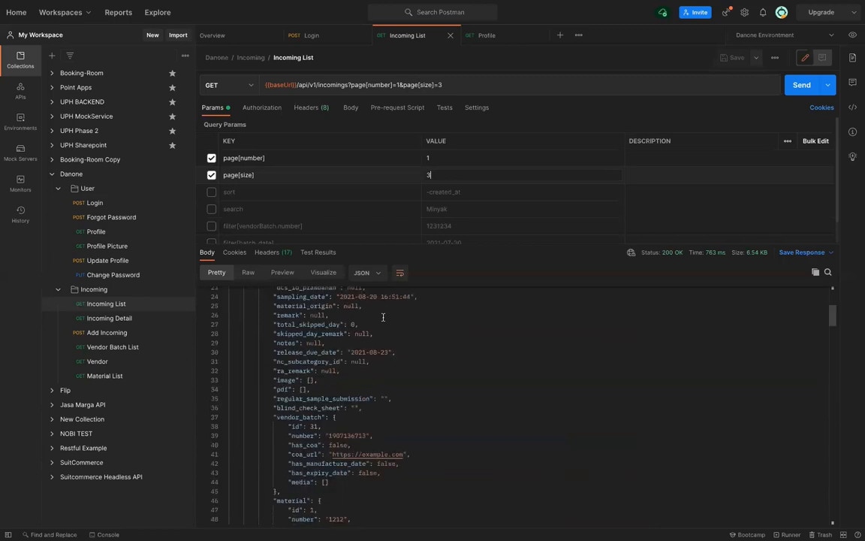
# Send the request with page[number]=2 and review records 4–6 of 18 in the 200 OK response
pyautogui.click(441, 157)
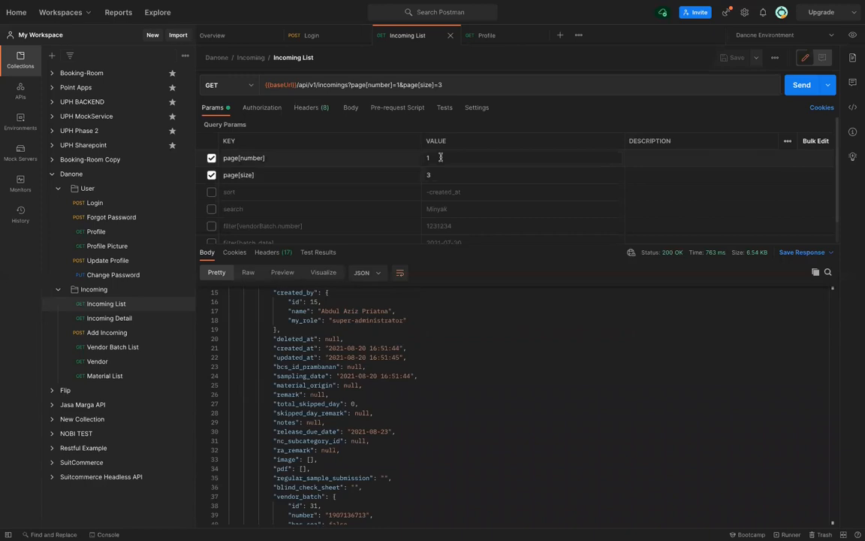
pyautogui.press('BackSpace')
pyautogui.write('2')
pyautogui.hotkey('ctrl', 'Return')
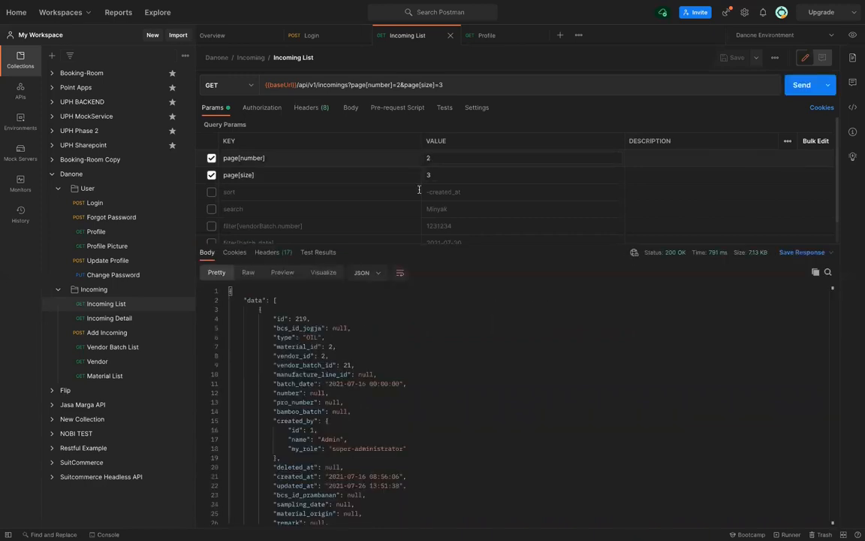
pyautogui.scroll(-15, 317, 399)
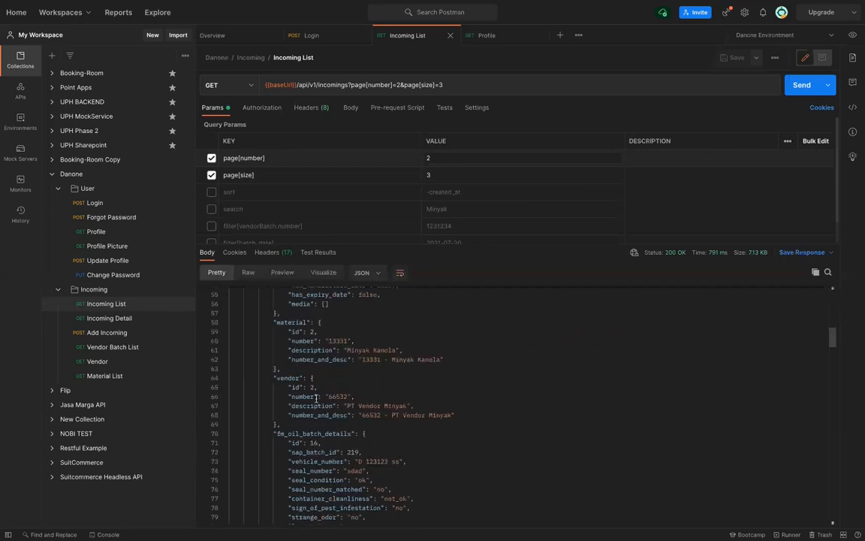
pyautogui.scroll(-4, 316, 399)
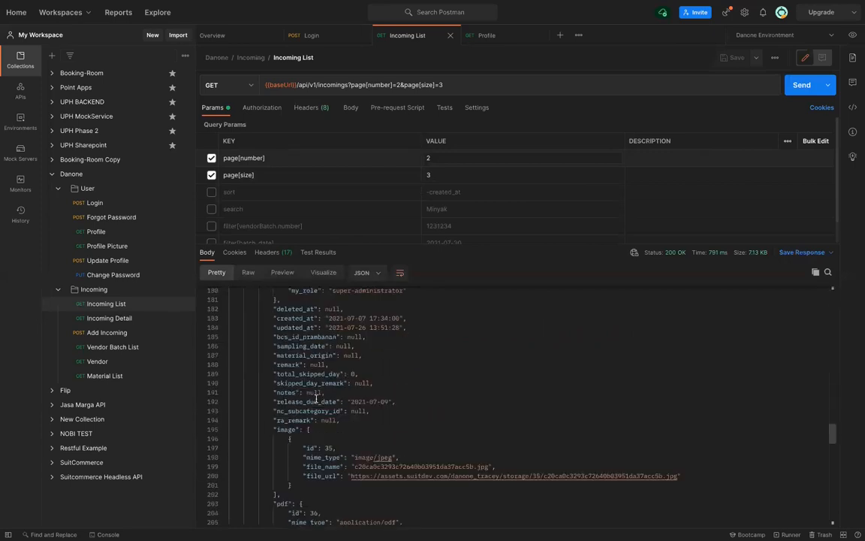
pyautogui.scroll(-8, 316, 399)
pyautogui.scroll(-3, 316, 399)
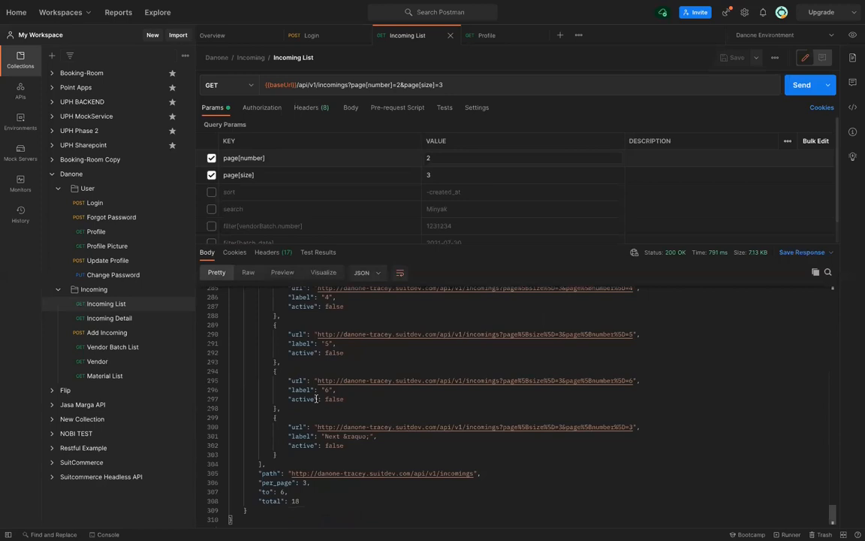
pyautogui.scroll(13, 316, 399)
pyautogui.scroll(6, 316, 399)
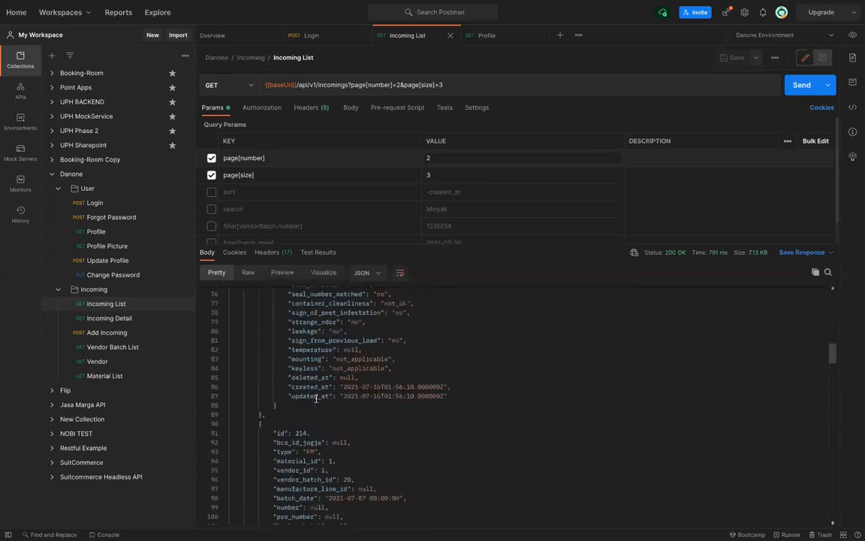
pyautogui.scroll(7, 316, 399)
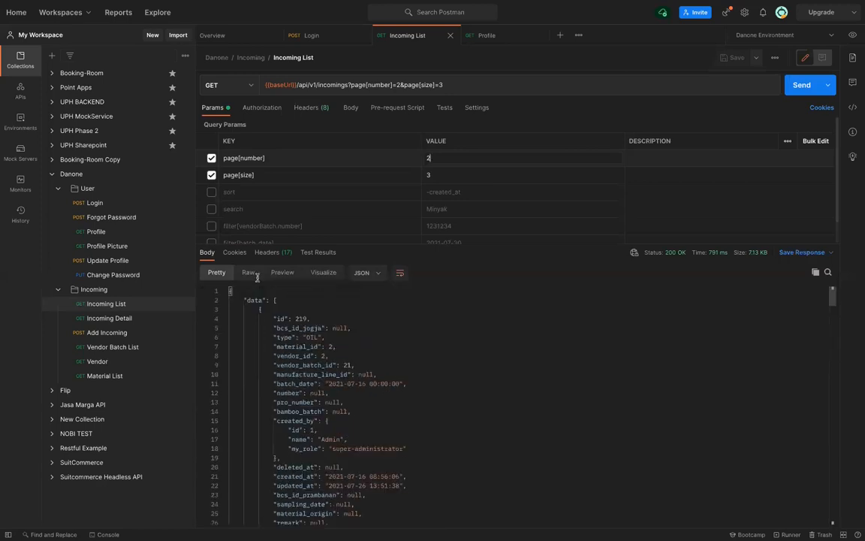
# Set page[number] back to 1 and save the request
pyautogui.click(440, 158)
pyautogui.press('BackSpace')
pyautogui.write('1')
pyautogui.hotkey('ctrl', 's')
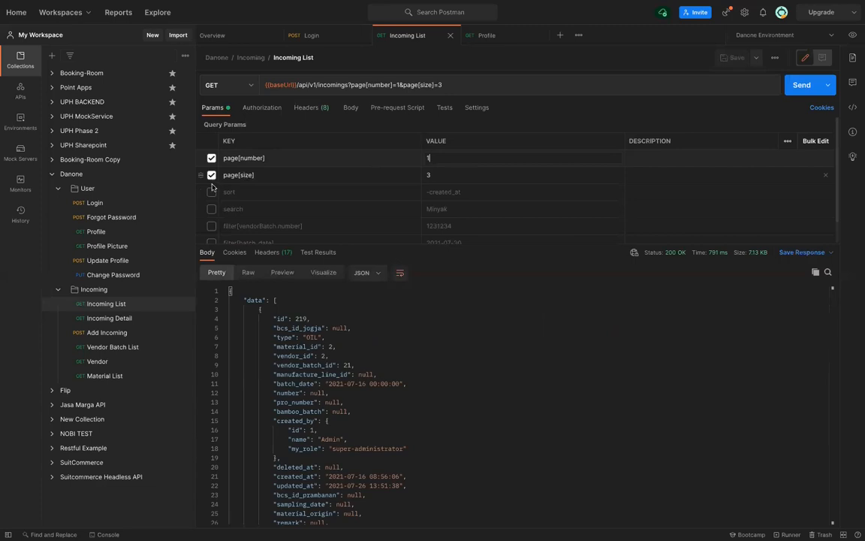
# Enable sort=-created_at, send, and review the newest-first 200 OK response (page 1 of 6)
pyautogui.click(212, 193)
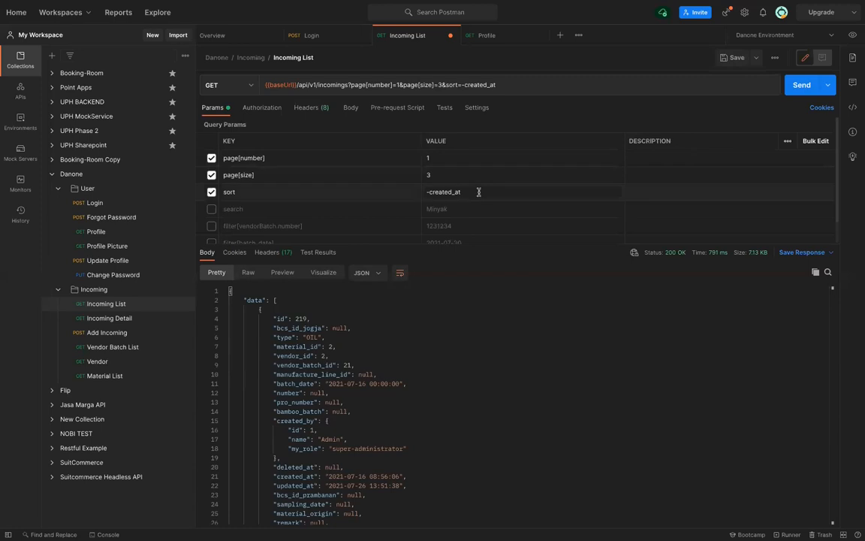
pyautogui.hotkey('ctrl', 'Return')
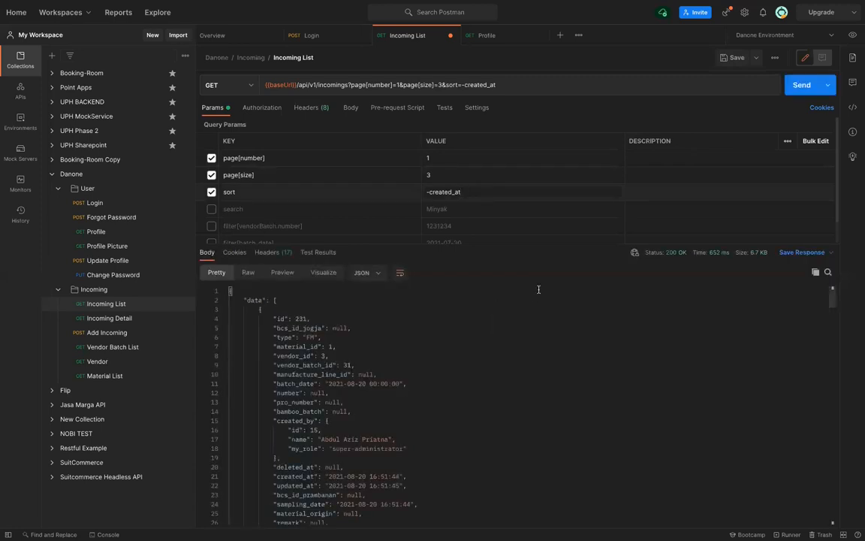
pyautogui.click(452, 195)
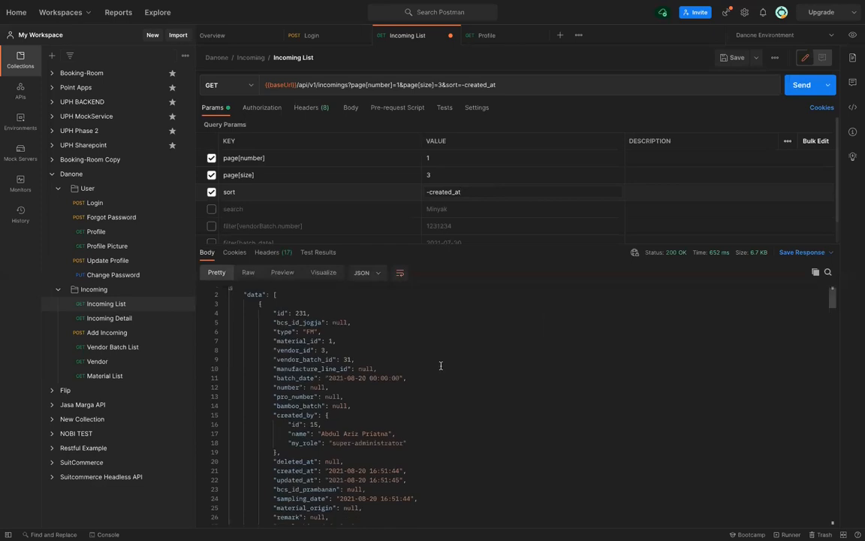
pyautogui.scroll(-3, 353, 356)
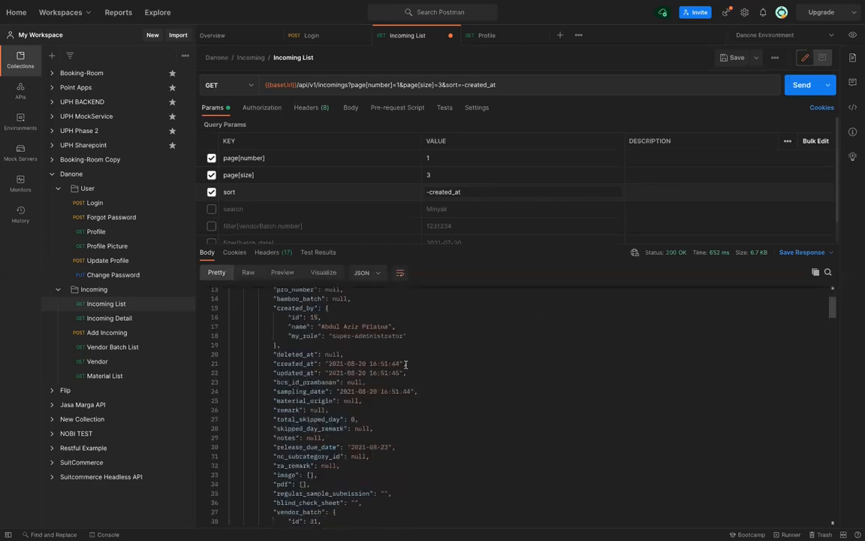
pyautogui.scroll(-4, 425, 376)
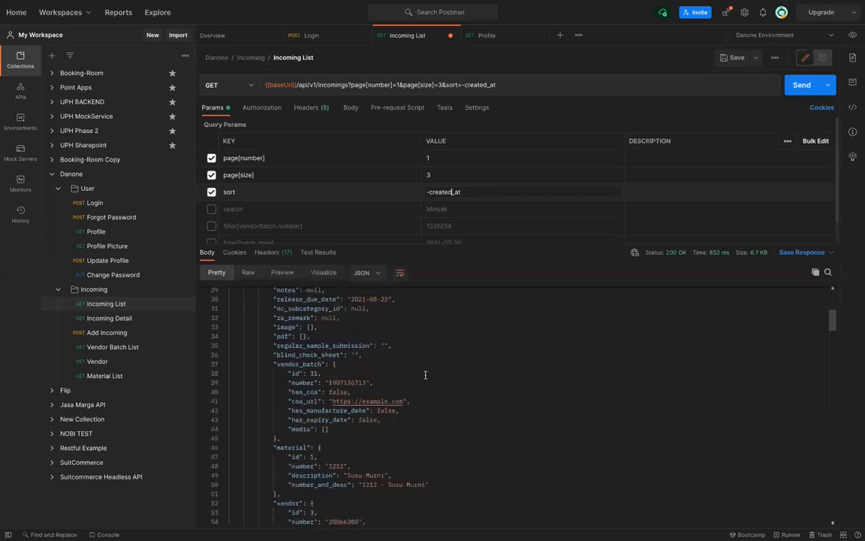
pyautogui.scroll(5, 425, 375)
pyautogui.scroll(-15, 425, 375)
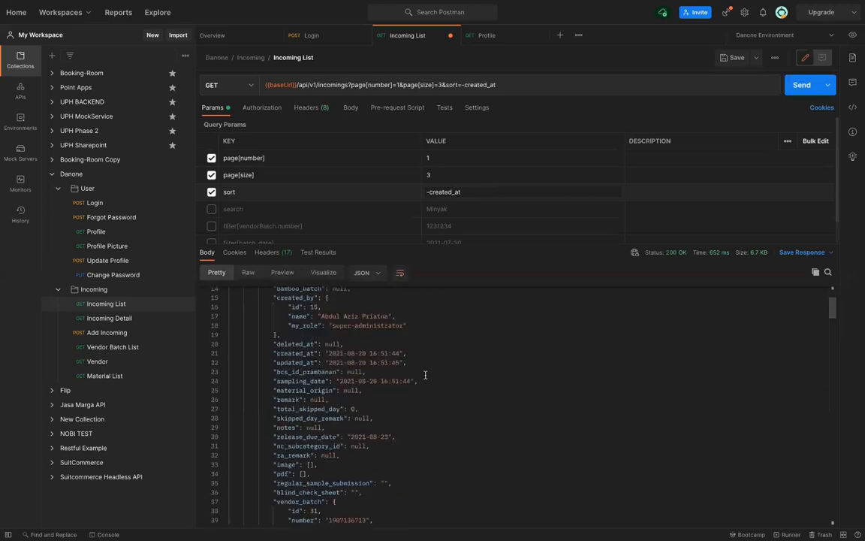
pyautogui.scroll(-5, 425, 374)
pyautogui.scroll(1, 425, 375)
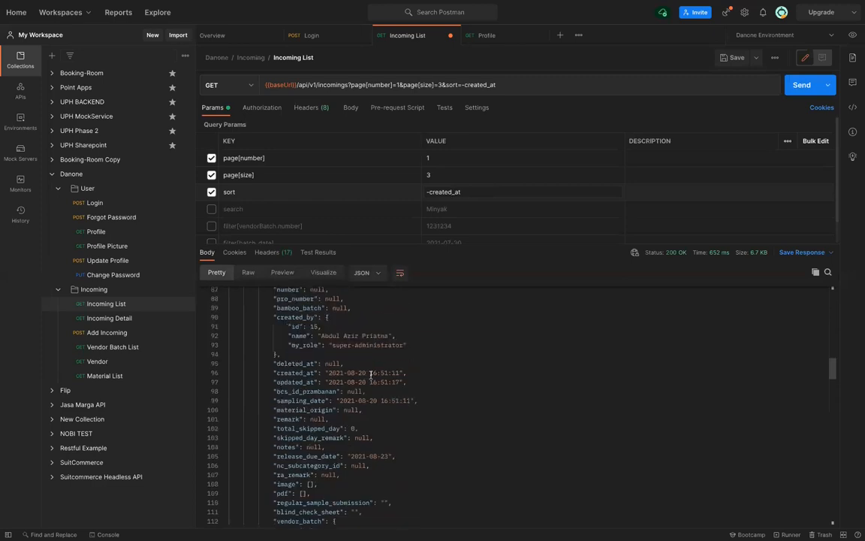
pyautogui.scroll(8, 445, 375)
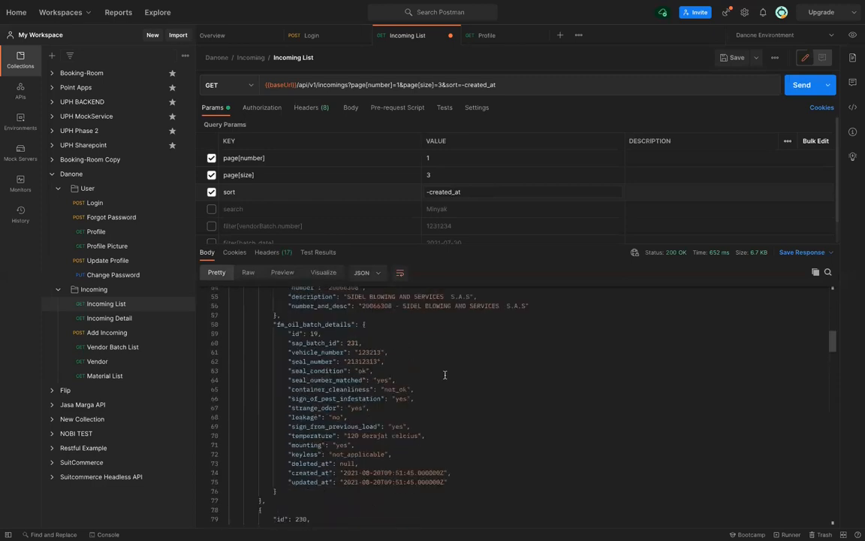
pyautogui.scroll(8, 445, 375)
pyautogui.scroll(7, 445, 375)
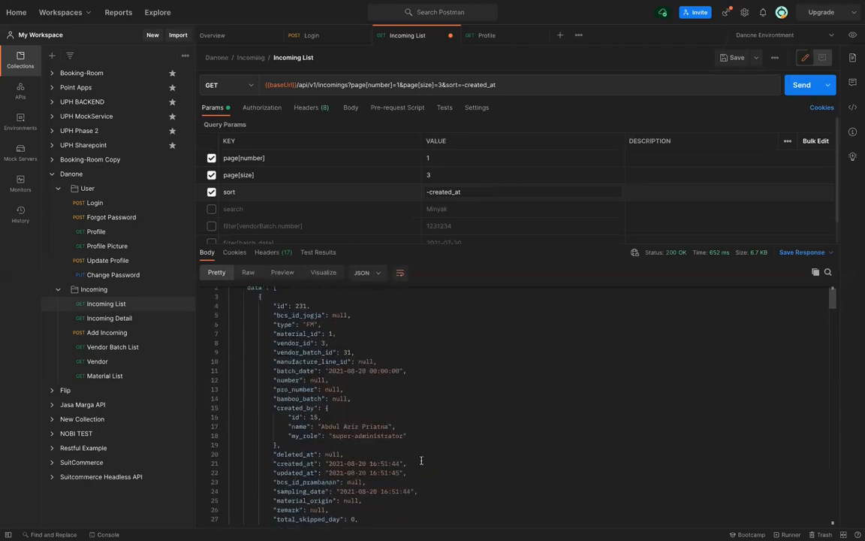
pyautogui.scroll(-3, 422, 461)
pyautogui.scroll(-10, 422, 460)
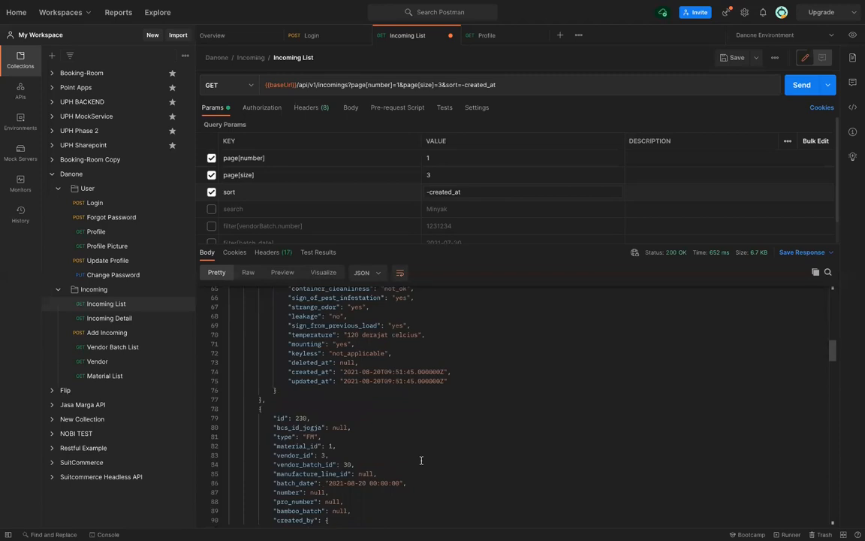
pyautogui.scroll(-9, 421, 460)
pyautogui.scroll(-5, 420, 460)
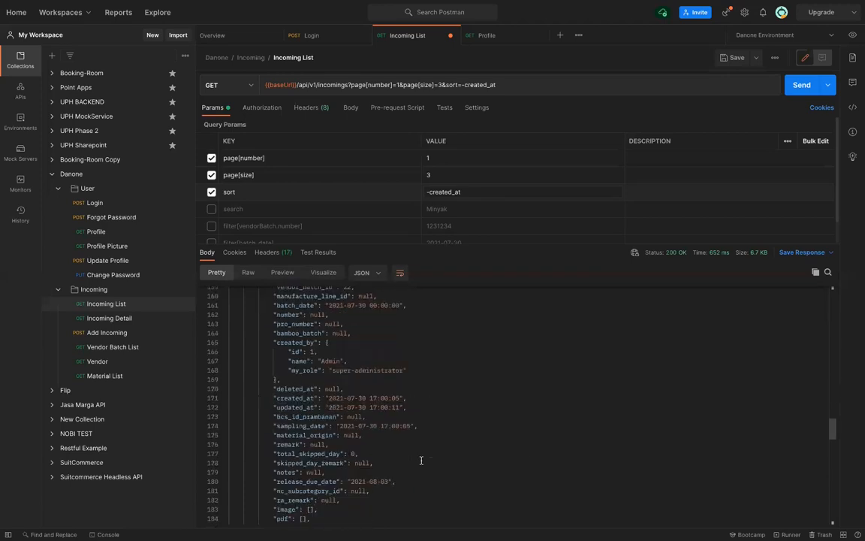
pyautogui.scroll(-3, 421, 461)
pyautogui.scroll(-3, 420, 460)
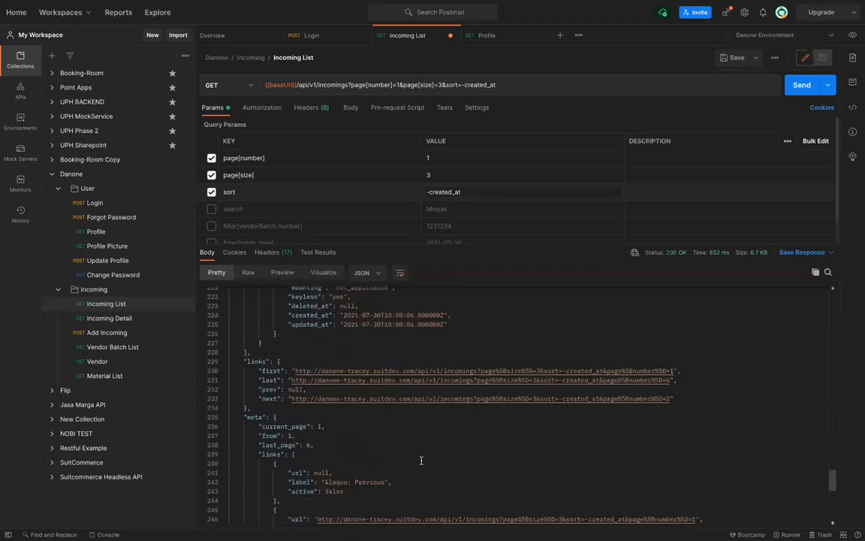
pyautogui.scroll(5, 420, 460)
pyautogui.scroll(4, 420, 460)
pyautogui.scroll(-2, 420, 460)
pyautogui.scroll(-3, 421, 460)
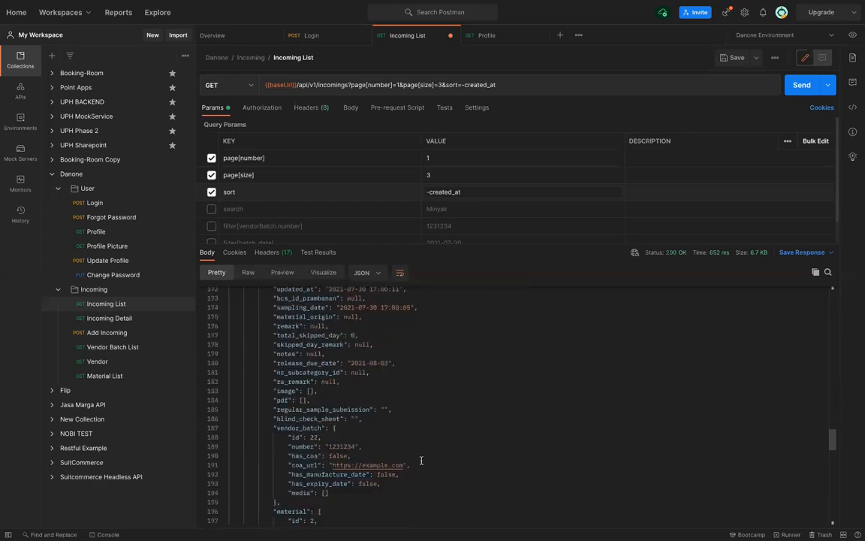
pyautogui.scroll(-2, 421, 460)
pyautogui.scroll(-3, 421, 461)
pyautogui.scroll(1, 420, 460)
pyautogui.scroll(5, 420, 460)
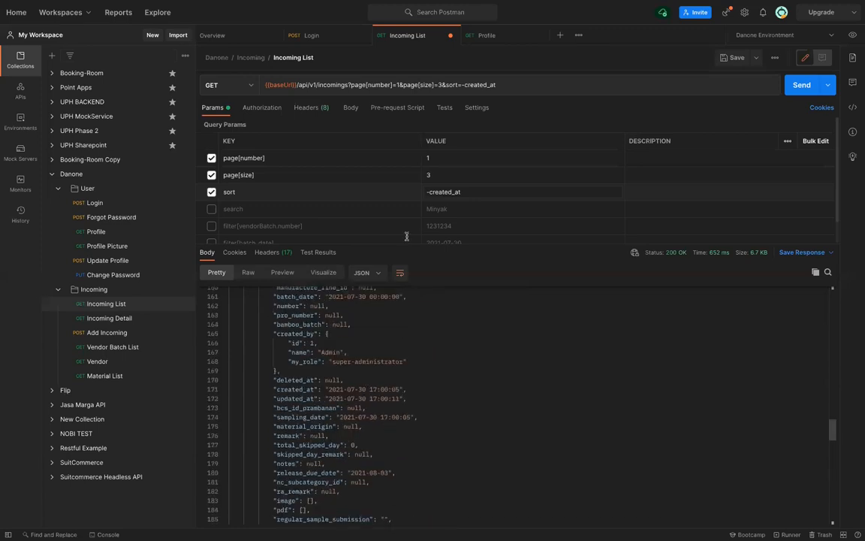
# Change the sort to ascending created_at, save, and send the request
pyautogui.click(429, 194)
pyautogui.press('BackSpace')
pyautogui.hotkey('ctrl', 's')
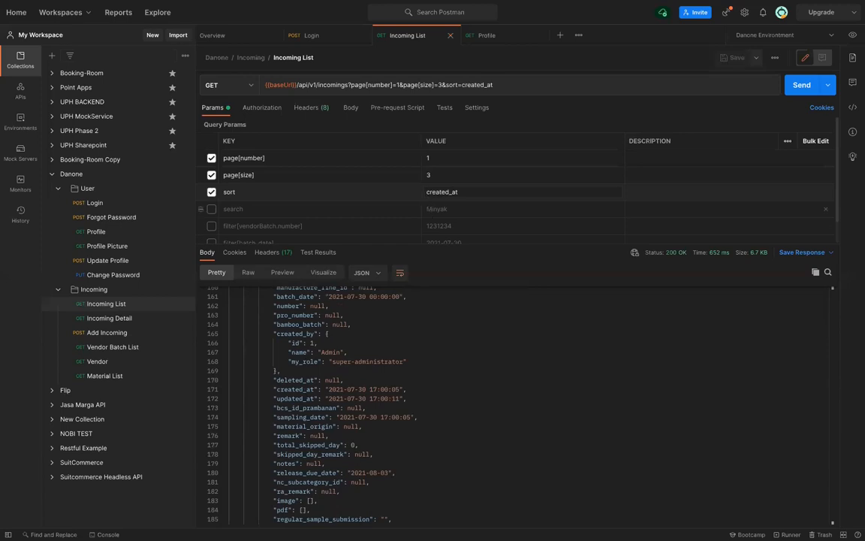
pyautogui.hotkey('ctrl', 'Return')
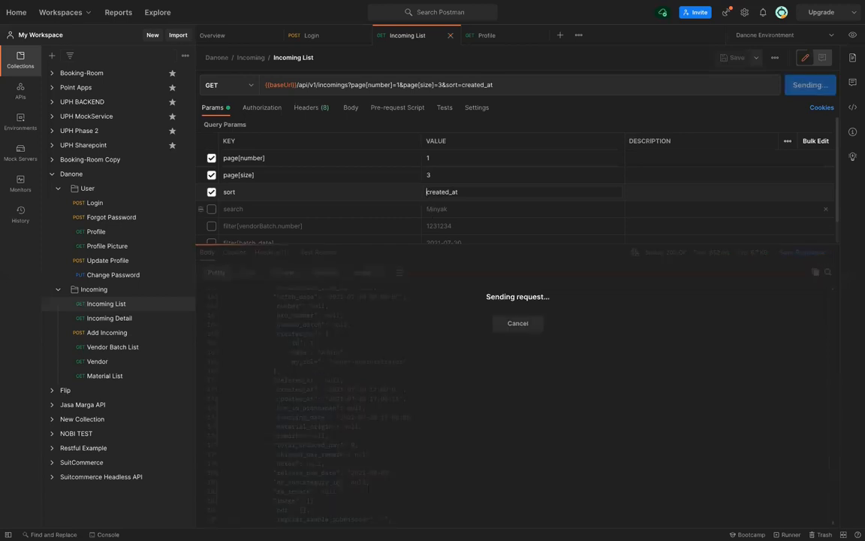
# Set the sort value to id and send, getting a 400 Bad Request
pyautogui.doubleClick(449, 192)
pyautogui.press('BackSpace')
pyautogui.write('id')
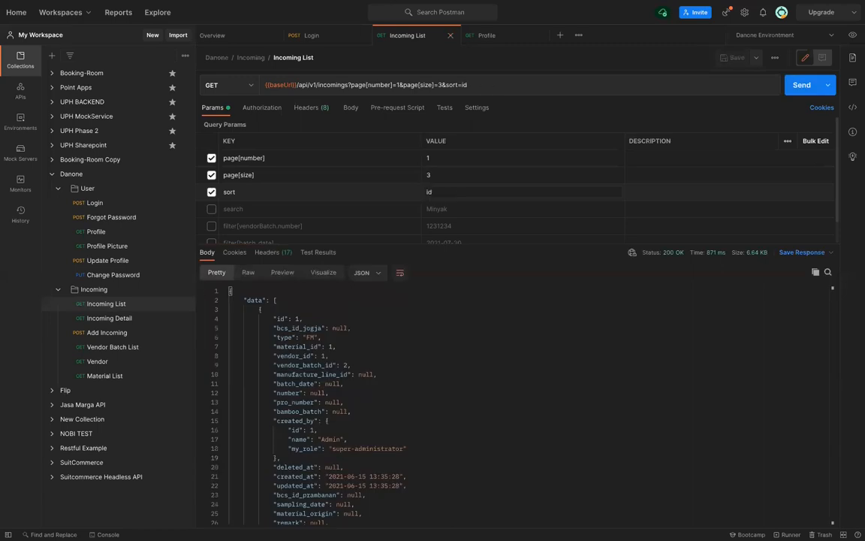
pyautogui.hotkey('ctrl', 'Return')
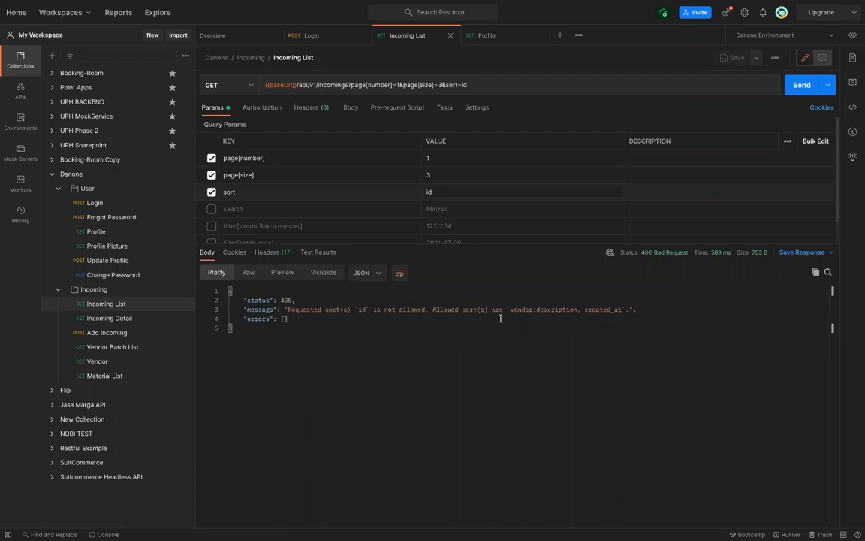
# Select 'vendor.description', an allowed sort value, in the 400 error message
pyautogui.doubleClick(603, 309)
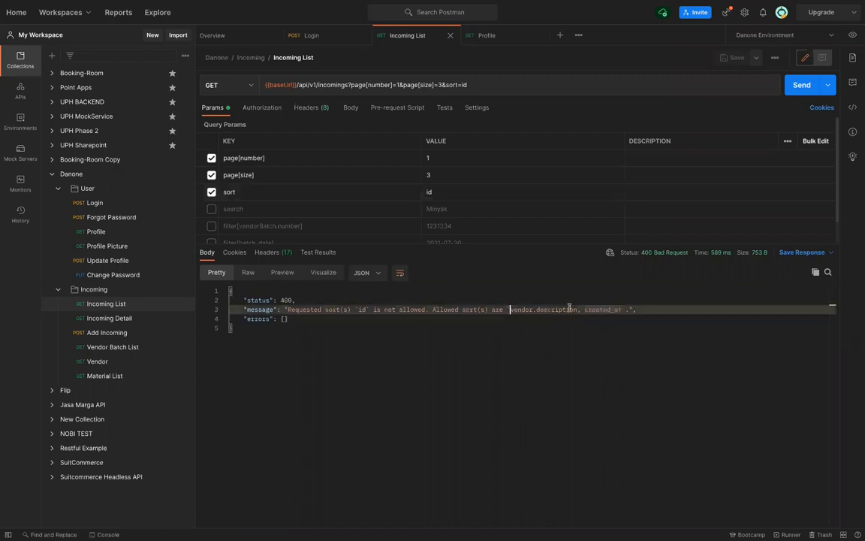
pyautogui.moveTo(511, 309); pyautogui.dragTo(577, 309)
pyautogui.hotkey('ctrl', 'c')
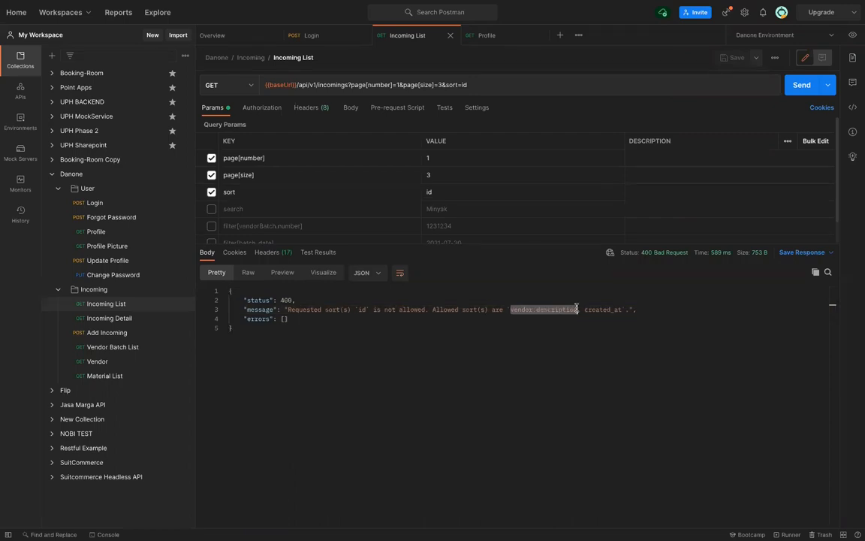
# Replace the sort value 'id' with the pasted 'vendor.description' and save the request
pyautogui.doubleClick(443, 191)
pyautogui.press('BackSpace')
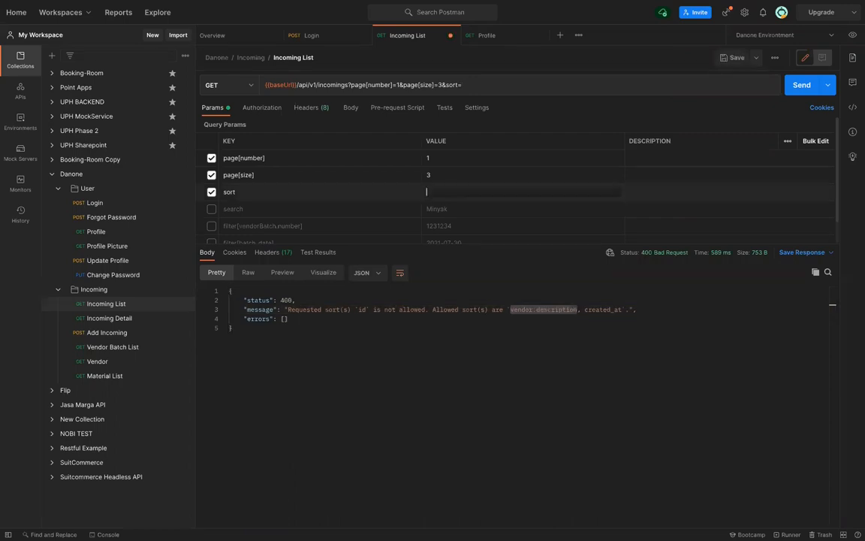
pyautogui.hotkey('ctrl', 'v')
pyautogui.hotkey('ctrl', 's')
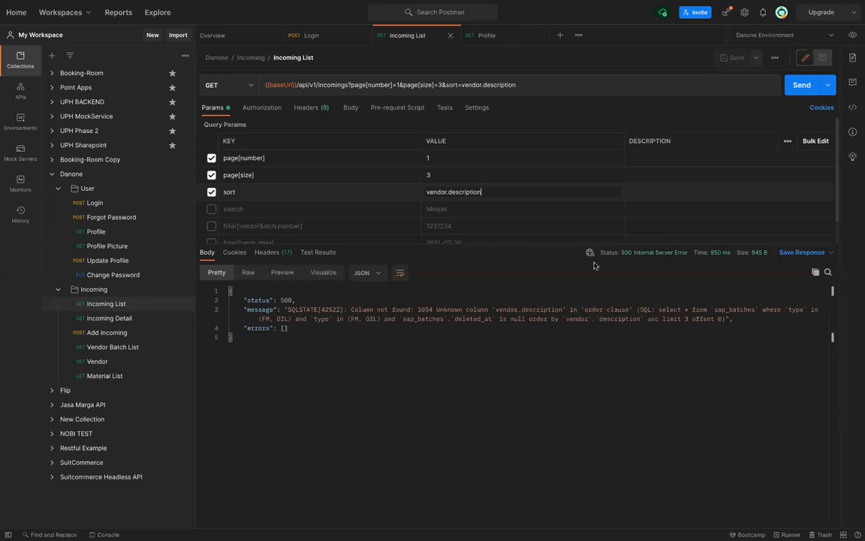
# Disable sort, enable search with its Minyak value cleared, and send for a 200 OK
pyautogui.moveTo(597, 257)
pyautogui.hotkey('ctrl', 'a')
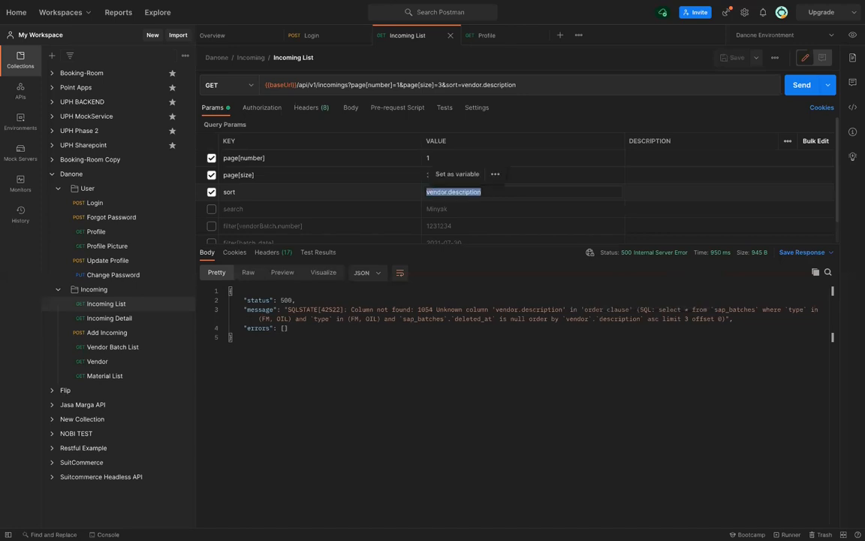
pyautogui.press('BackSpace')
pyautogui.write('cre')
pyautogui.press('BackSpace')
pyautogui.press('BackSpace')
pyautogui.press('BackSpace')
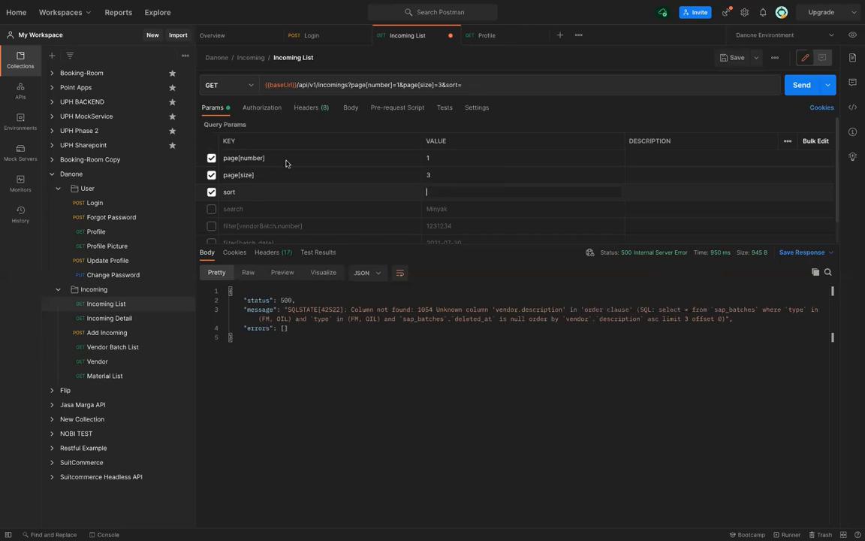
pyautogui.click(212, 193)
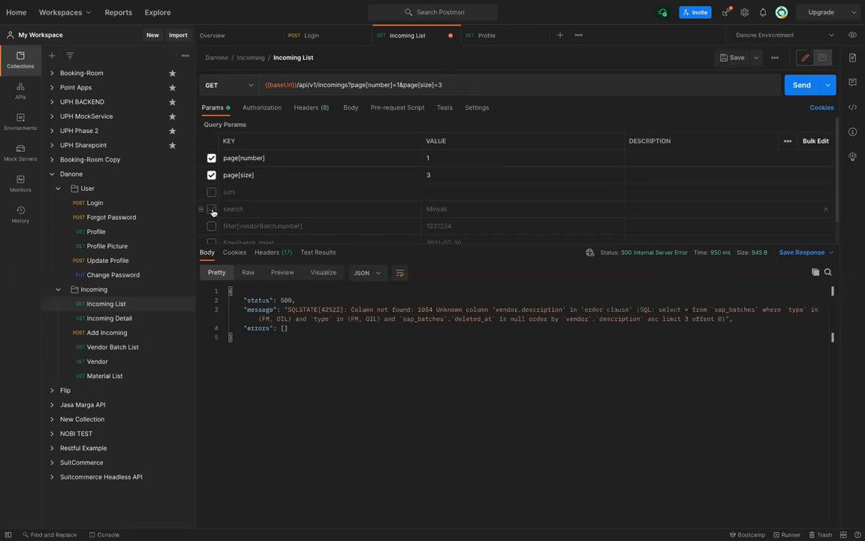
pyautogui.click(212, 209)
pyautogui.doubleClick(437, 209)
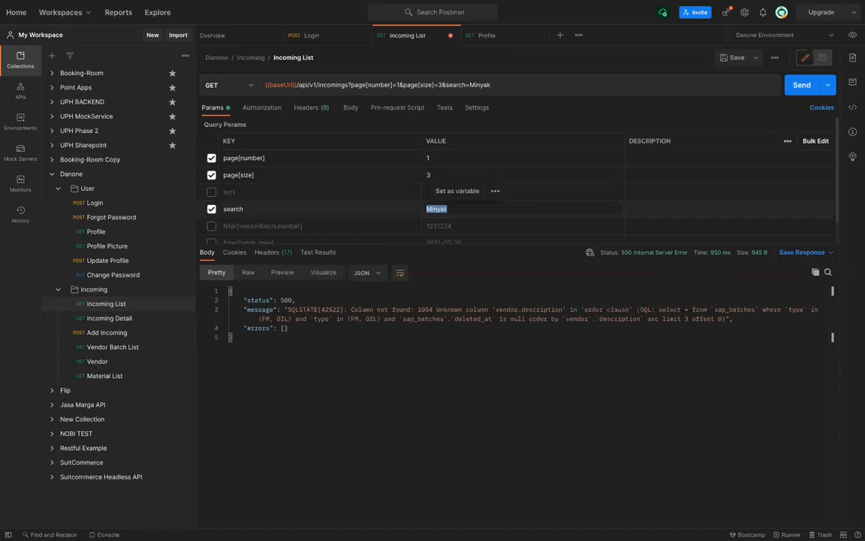
pyautogui.press('BackSpace')
pyautogui.hotkey('ctrl', 'Return')
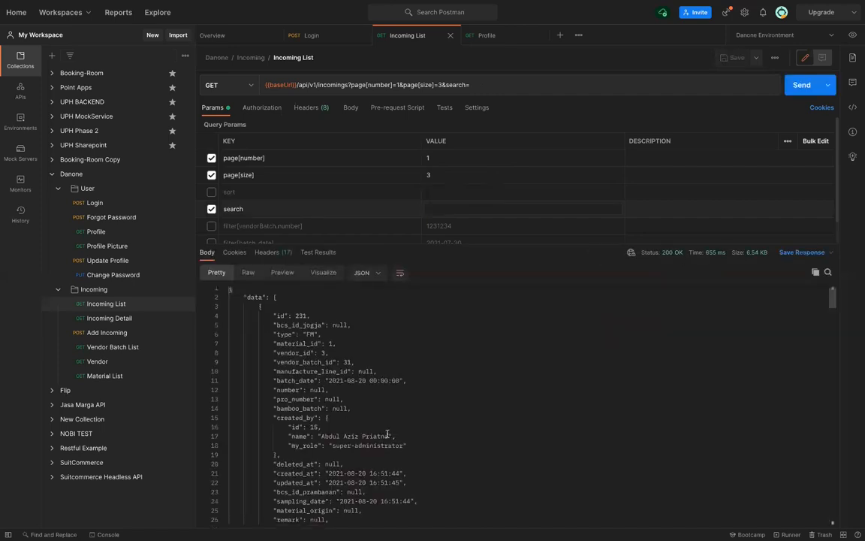
pyautogui.scroll(-5, 388, 434)
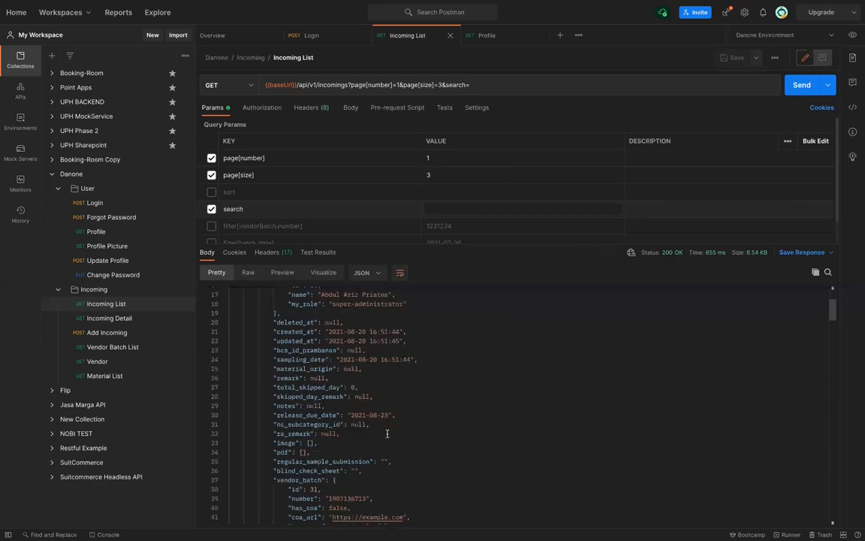
pyautogui.scroll(-2, 388, 434)
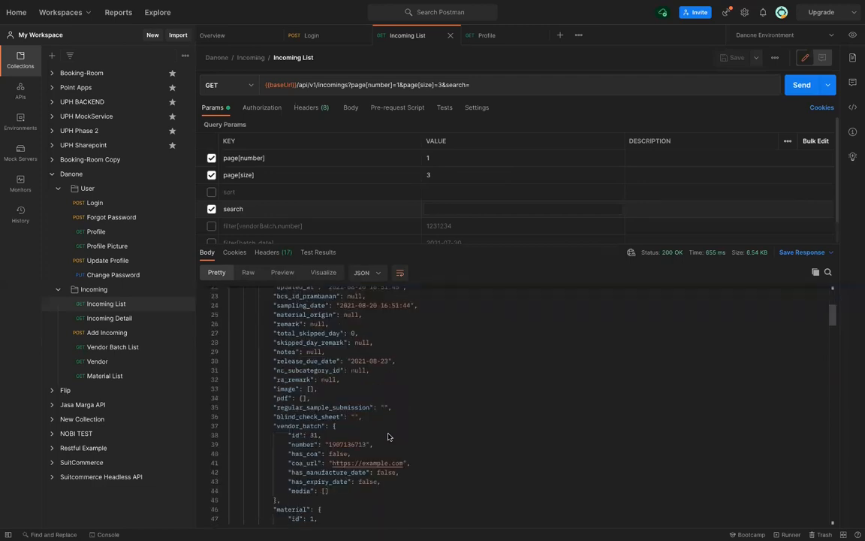
pyautogui.click(104, 378)
# Pin the Material List tab, then save and send it with search disabled
pyautogui.doubleClick(584, 41)
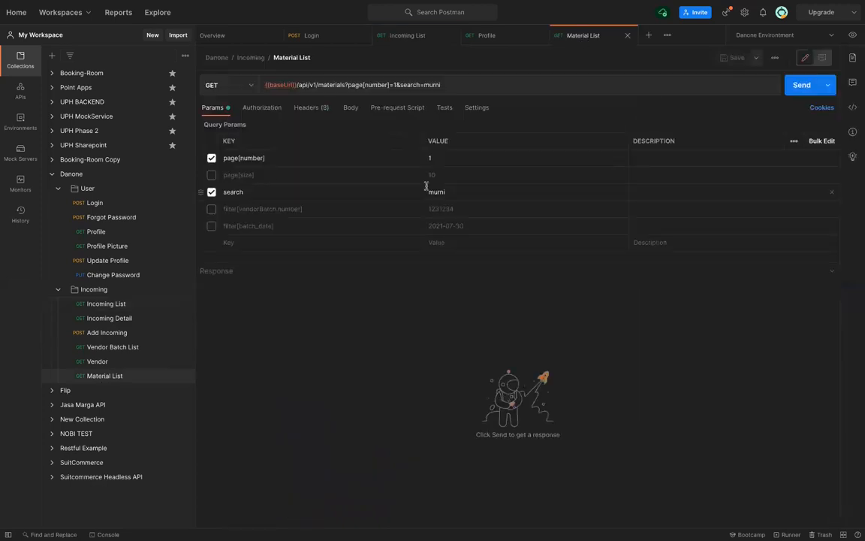
pyautogui.click(211, 192)
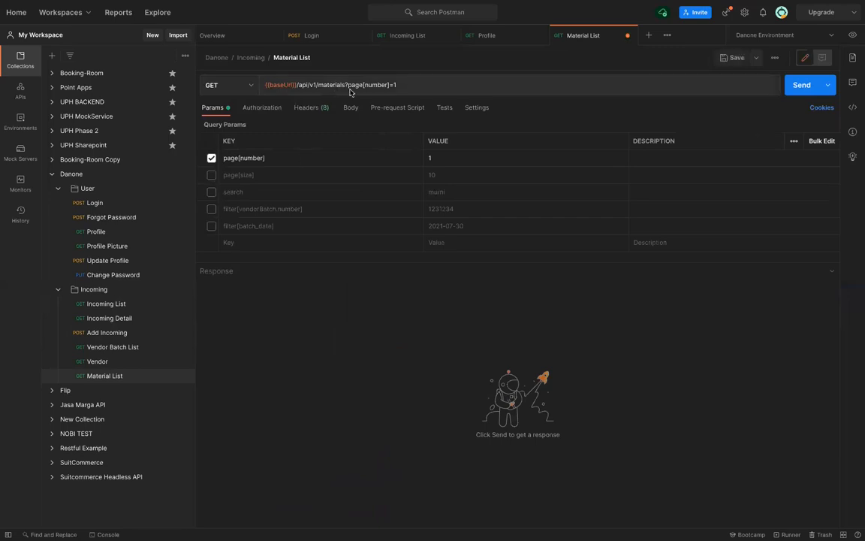
pyautogui.press('super+s')
pyautogui.click(802, 85)
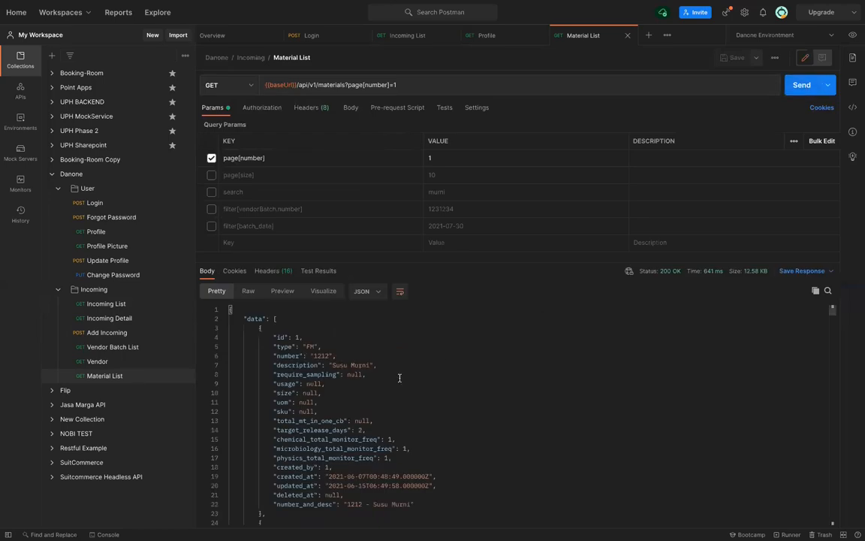
# Change the search from murni to kanola, save, and send to get only Minyak Kanola
pyautogui.click(212, 193)
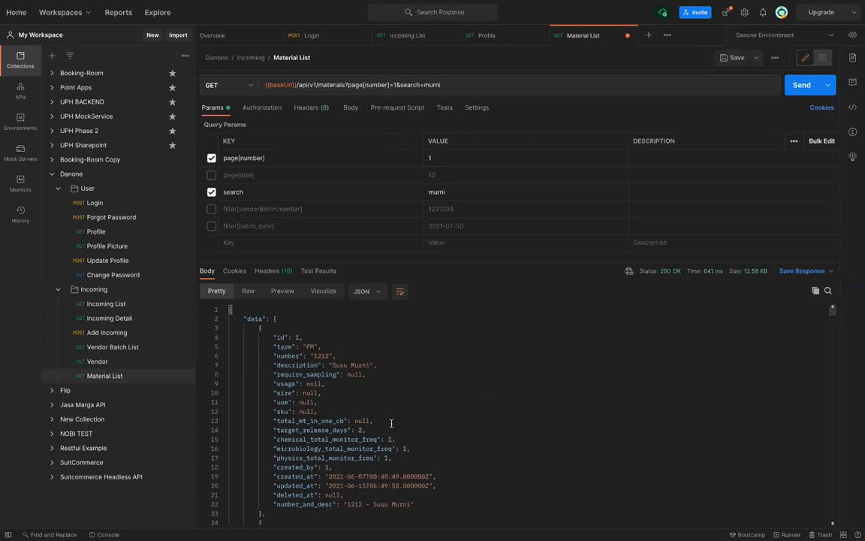
pyautogui.scroll(-3, 391, 423)
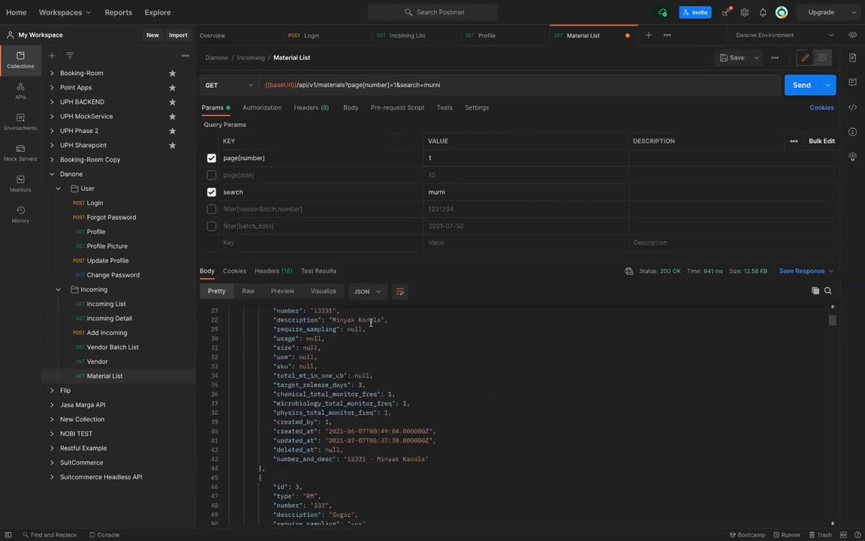
pyautogui.doubleClick(436, 192)
pyautogui.write('m')
pyautogui.press('BackSpace')
pyautogui.write('kanola')
pyautogui.hotkey('ctrl', 's')
pyautogui.hotkey('ctrl', 'Return')
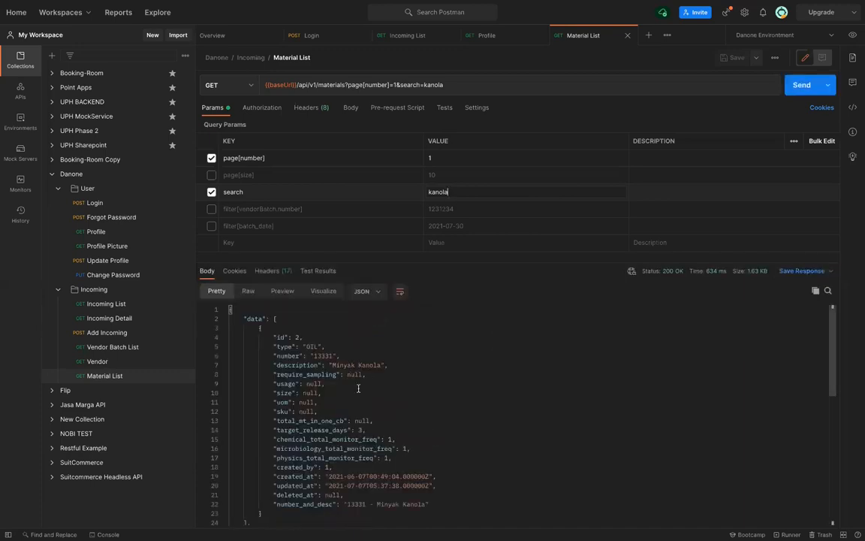
pyautogui.scroll(-1, 359, 388)
pyautogui.scroll(1, 358, 388)
# Enable filter[vendorBatch.number]=1231234 and disable the search parameter
pyautogui.click(211, 210)
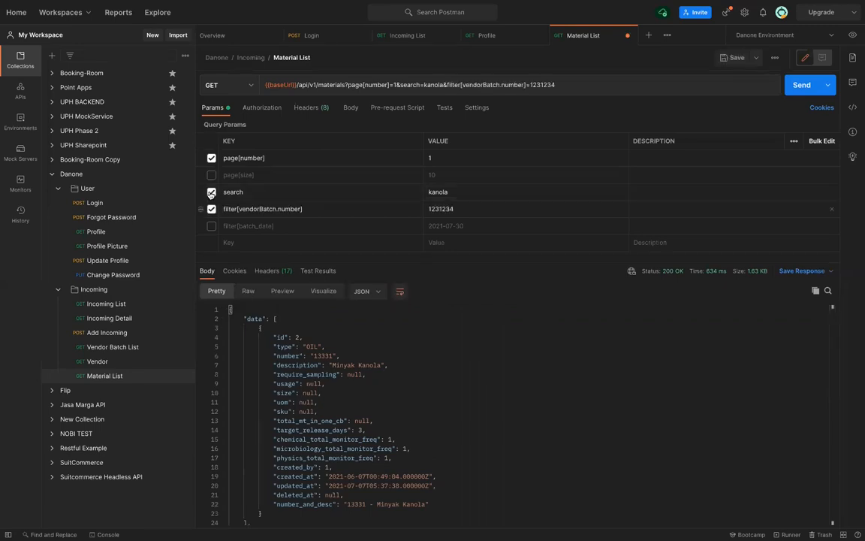
pyautogui.click(211, 192)
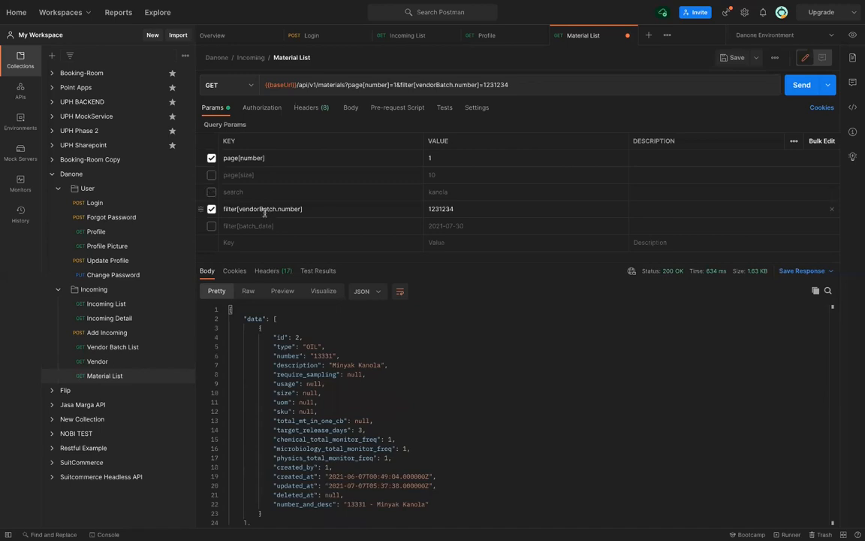
pyautogui.scroll(-2, 314, 418)
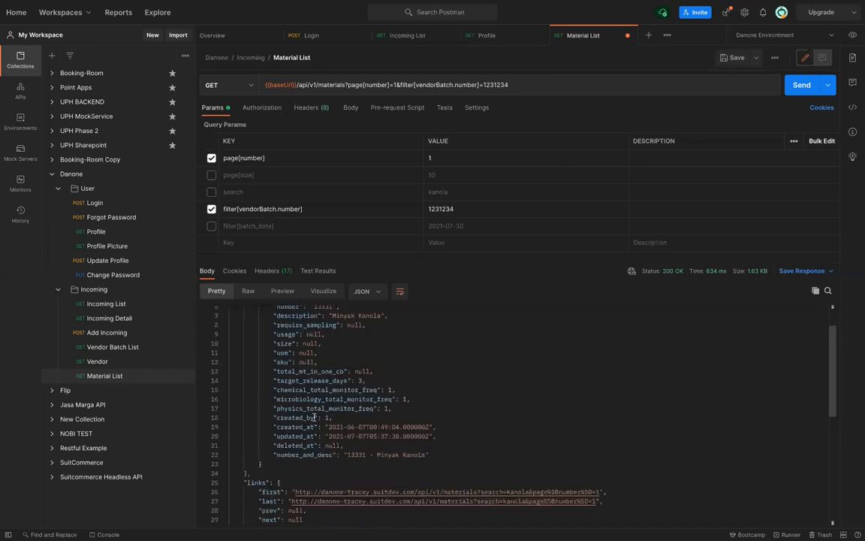
pyautogui.scroll(-1, 314, 417)
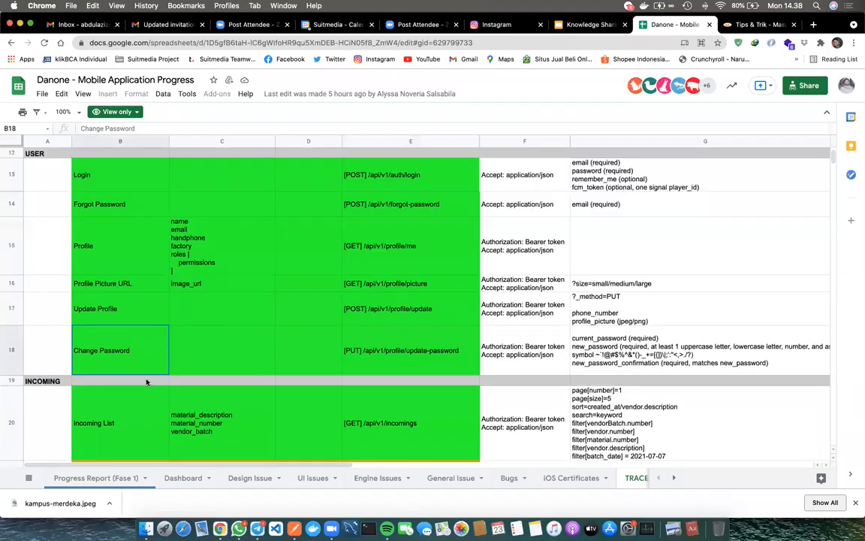
# Check the Material List parameters at cell E25 of the Danone sheet, then return to Postman
pyautogui.scroll(-5, 146, 382)
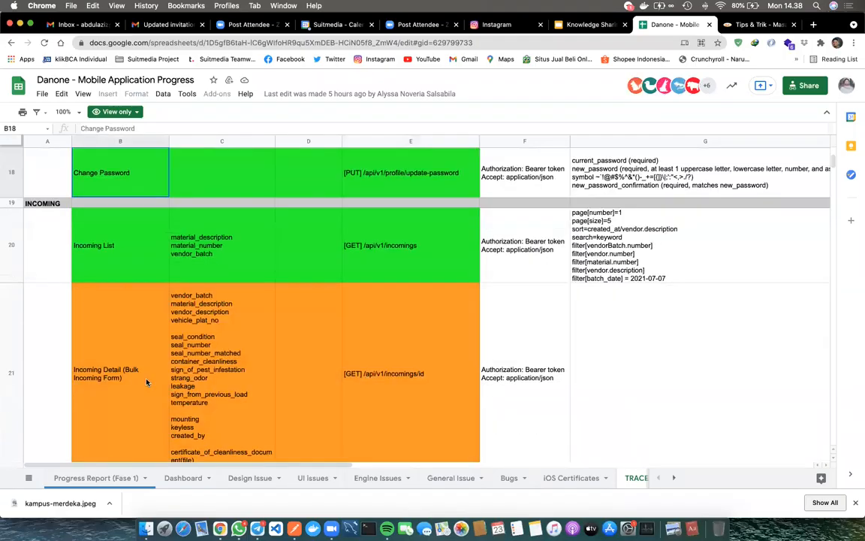
pyautogui.scroll(-8, 146, 382)
pyautogui.scroll(-5, 146, 382)
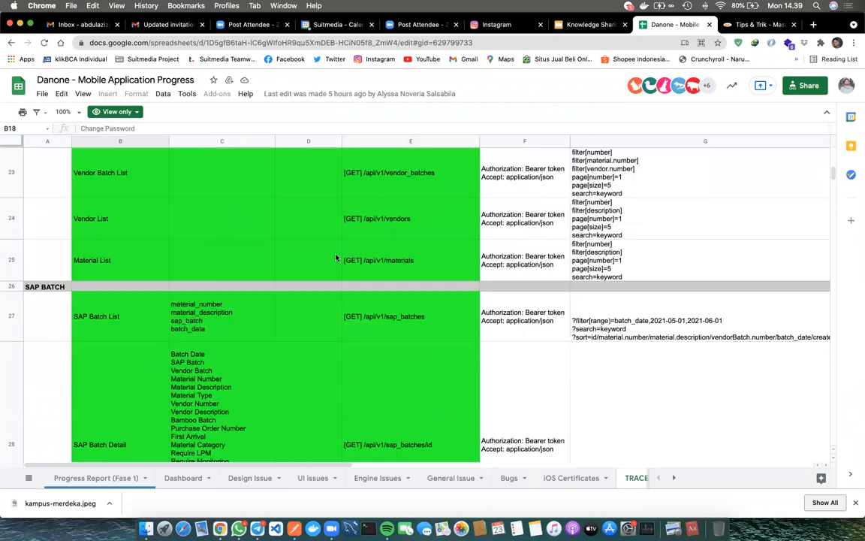
pyautogui.click(383, 270)
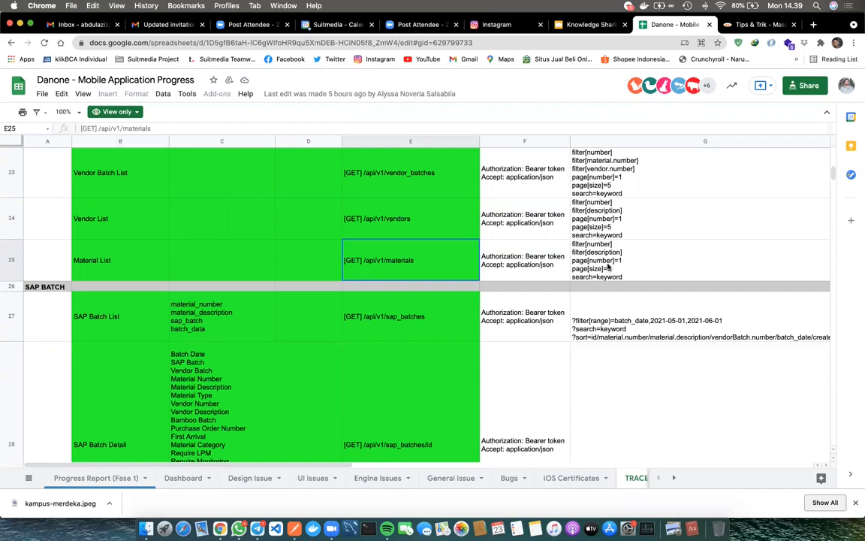
pyautogui.press('super+Tab')
pyautogui.click(302, 209)
# Rename the filter key from filter[vendorBatch.number] to filter[number]
pyautogui.press('Left')
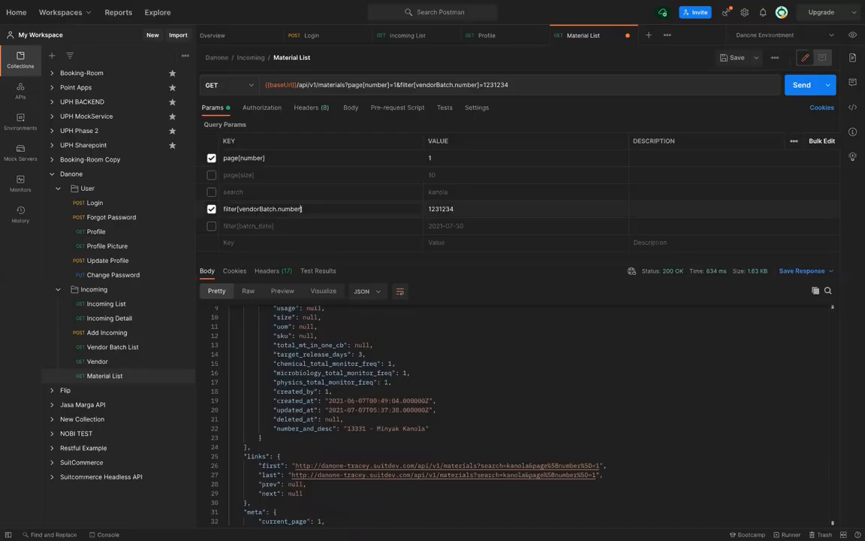
pyautogui.press('BackSpace')
pyautogui.press('BackSpace')
pyautogui.press('BackSpace')
pyautogui.press('BackSpace')
pyautogui.press('BackSpace')
pyautogui.press('BackSpace')
pyautogui.press('BackSpace')
pyautogui.press('BackSpace')
pyautogui.press('BackSpace')
pyautogui.press('BackSpace')
pyautogui.press('BackSpace')
pyautogui.press('BackSpace')
pyautogui.press('BackSpace')
pyautogui.press('BackSpace')
pyautogui.press('BackSpace')
pyautogui.press('BackSpace')
pyautogui.press('BackSpace')
pyautogui.press('BackSpace')
pyautogui.write('number')
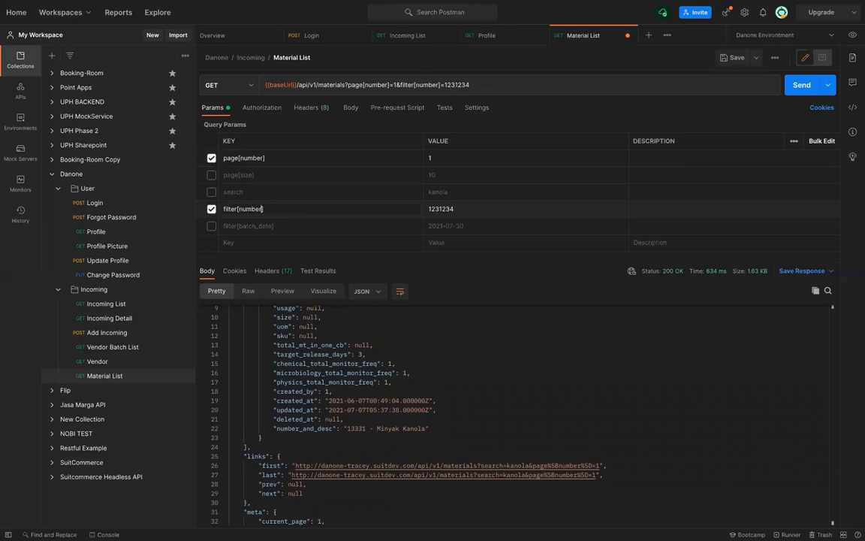
pyautogui.press('super+Tab')
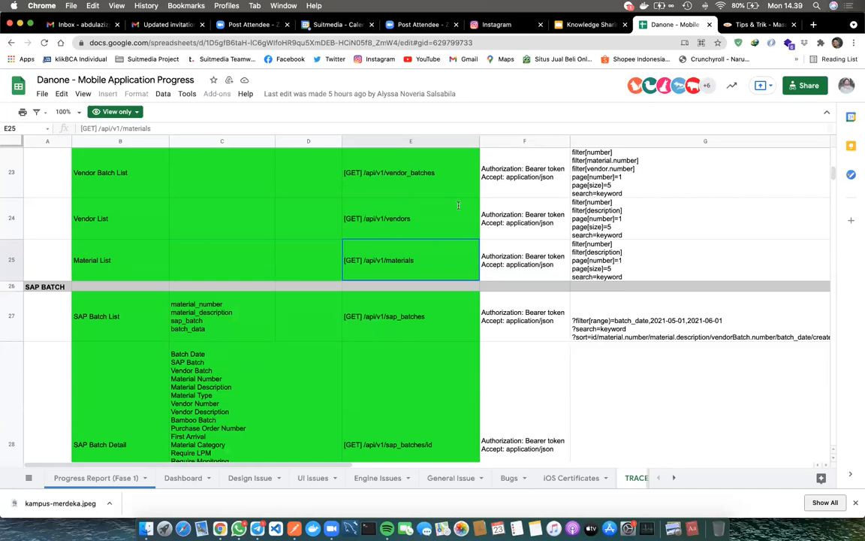
pyautogui.press('super+Tab')
# Resend Material List with filter[number] disabled and find material number 333 in the response
pyautogui.scroll(3, 425, 347)
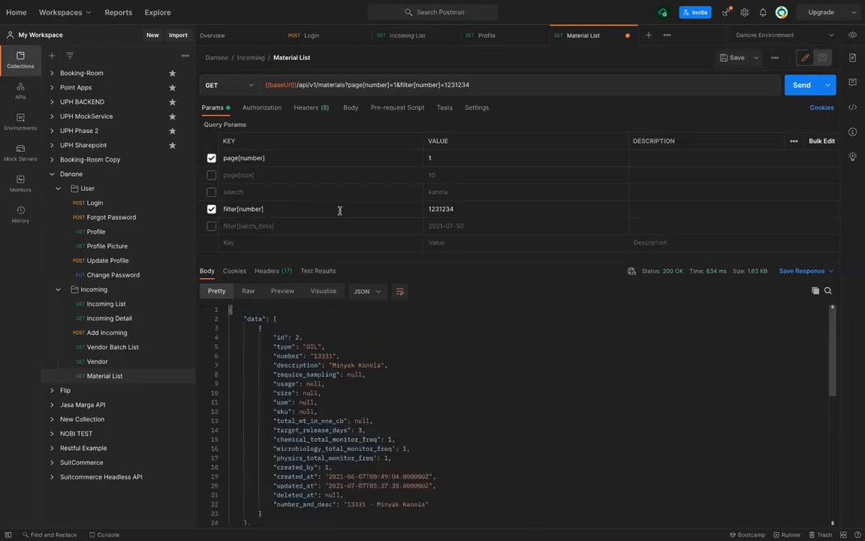
pyautogui.click(212, 210)
pyautogui.click(334, 157)
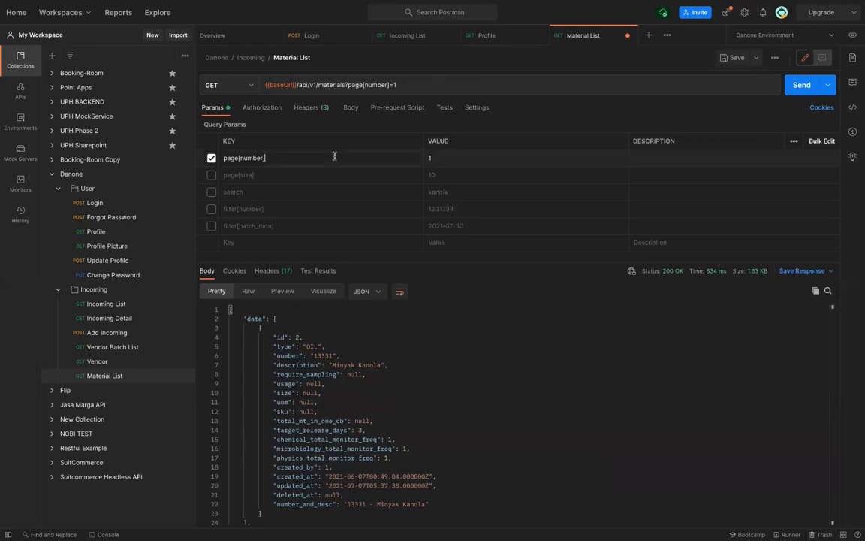
pyautogui.hotkey('ctrl', 'Return')
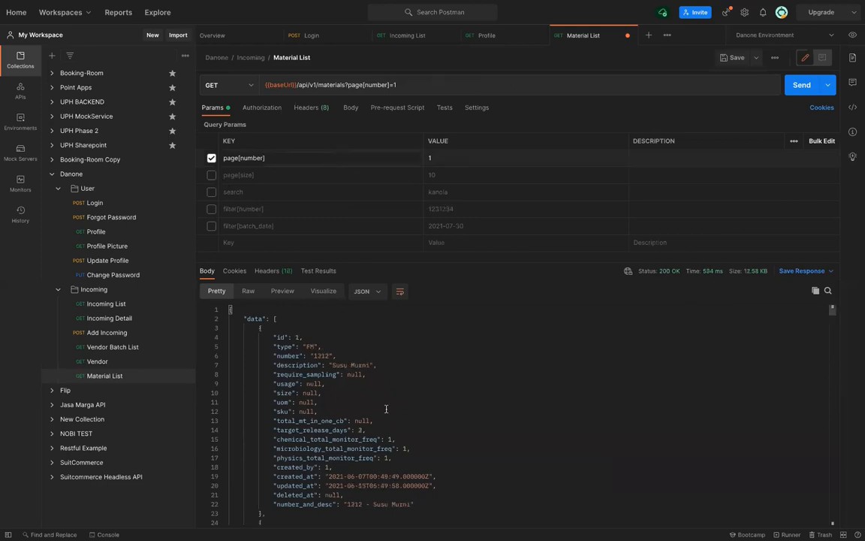
pyautogui.scroll(-1, 386, 408)
pyautogui.scroll(-3, 386, 408)
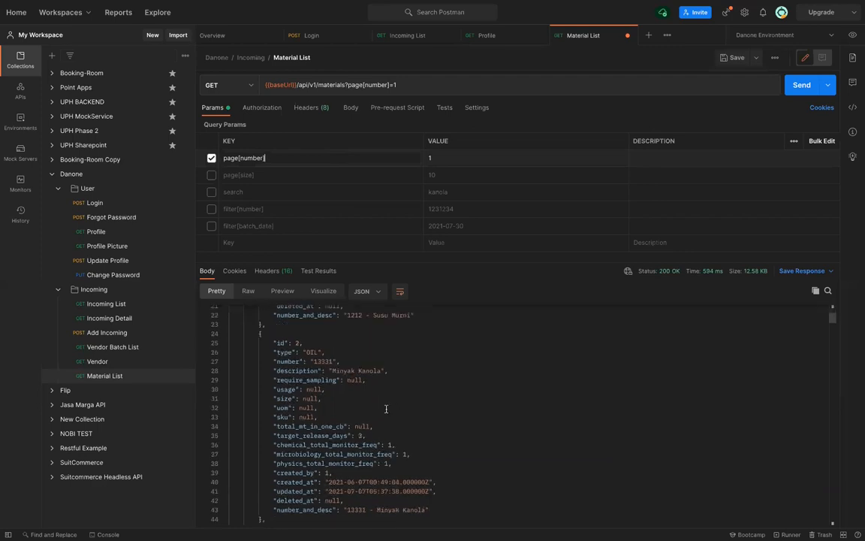
pyautogui.scroll(-4, 386, 408)
pyautogui.doubleClick(317, 378)
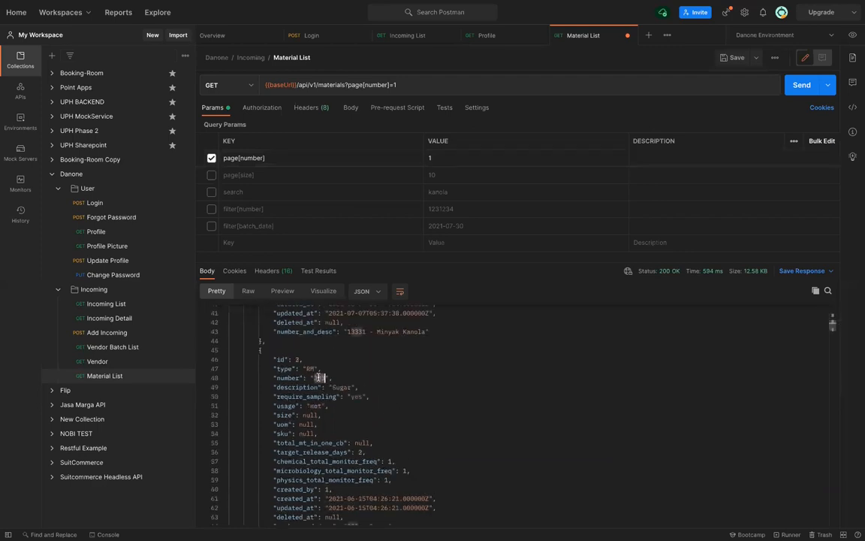
# Re-enable filter[number] set to 333, save, and send, returning only 333 - Sugar
pyautogui.click(211, 211)
pyautogui.click(454, 211)
pyautogui.hotkey('ctrl', 'a')
pyautogui.press('BackSpace')
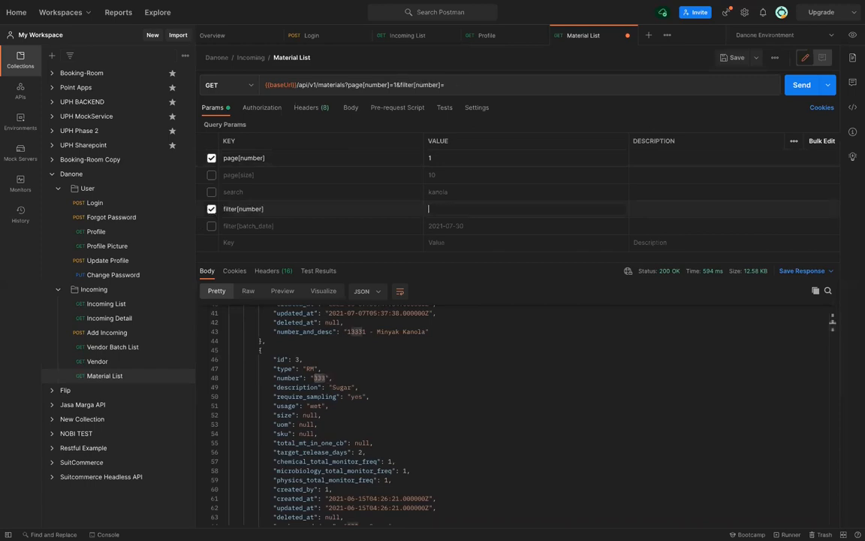
pyautogui.write('333')
pyautogui.hotkey('ctrl', 's')
pyautogui.hotkey('ctrl', 'Return')
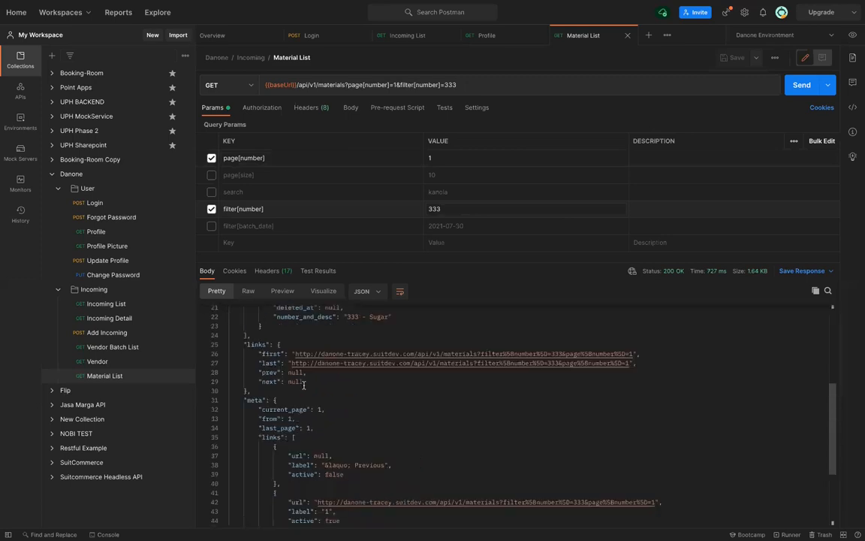
pyautogui.scroll(5, 303, 384)
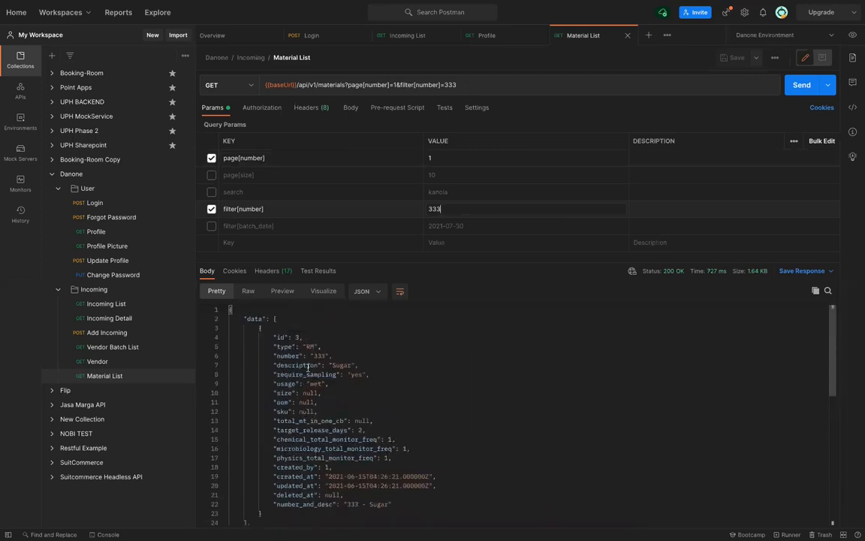
pyautogui.scroll(-5, 307, 366)
pyautogui.scroll(5, 308, 366)
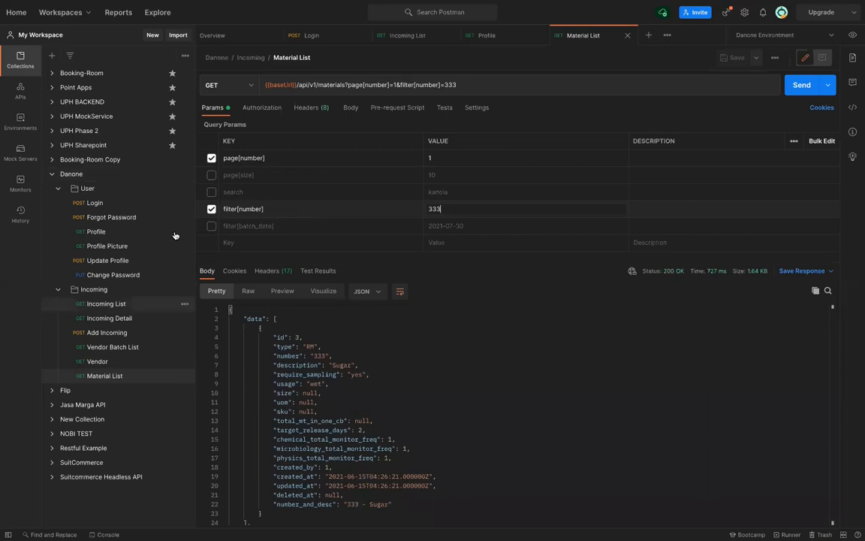
# Close the Material List tab and all other open request tabs
pyautogui.click(627, 37)
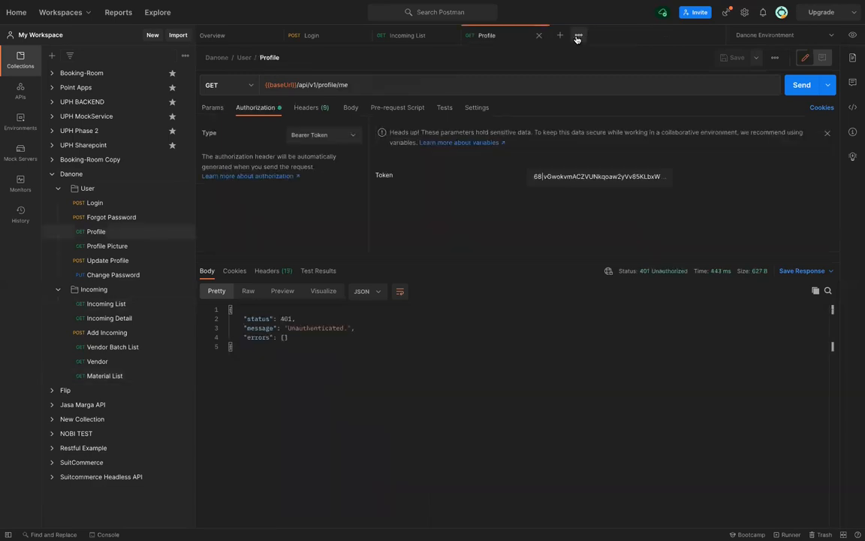
pyautogui.click(577, 36)
pyautogui.click(507, 141)
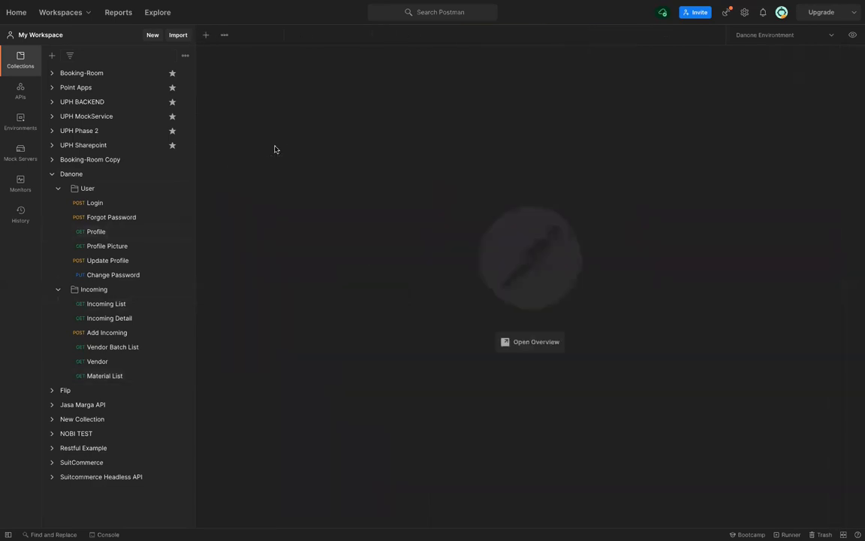
# Expand the UPH Phase 2 collection and its Point Apps folder
pyautogui.click(89, 132)
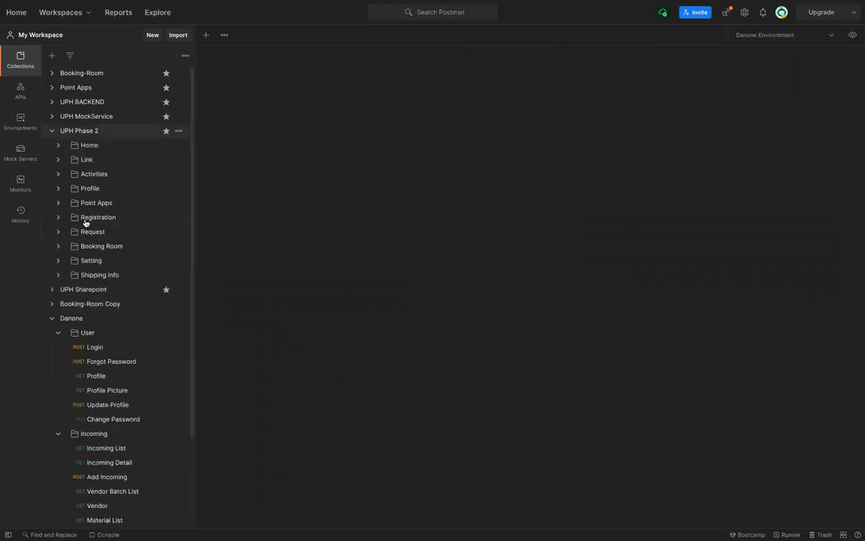
pyautogui.click(89, 176)
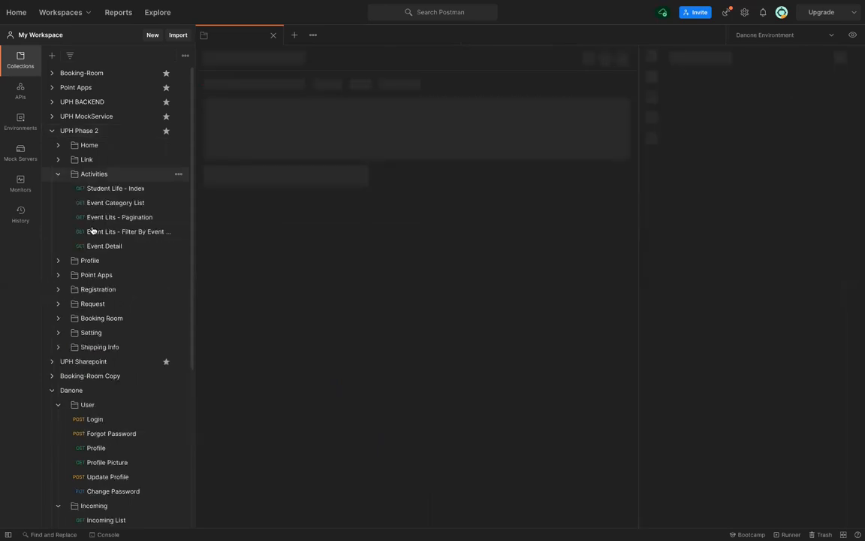
pyautogui.click(58, 174)
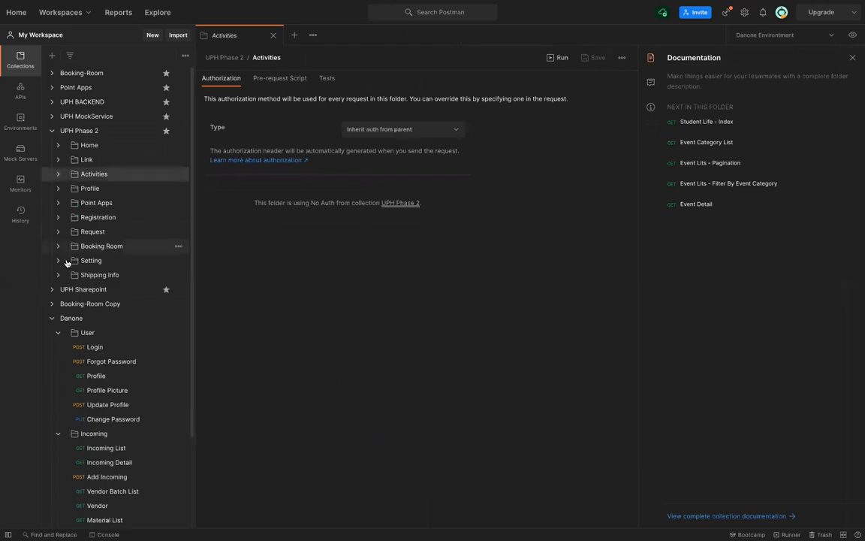
pyautogui.click(58, 204)
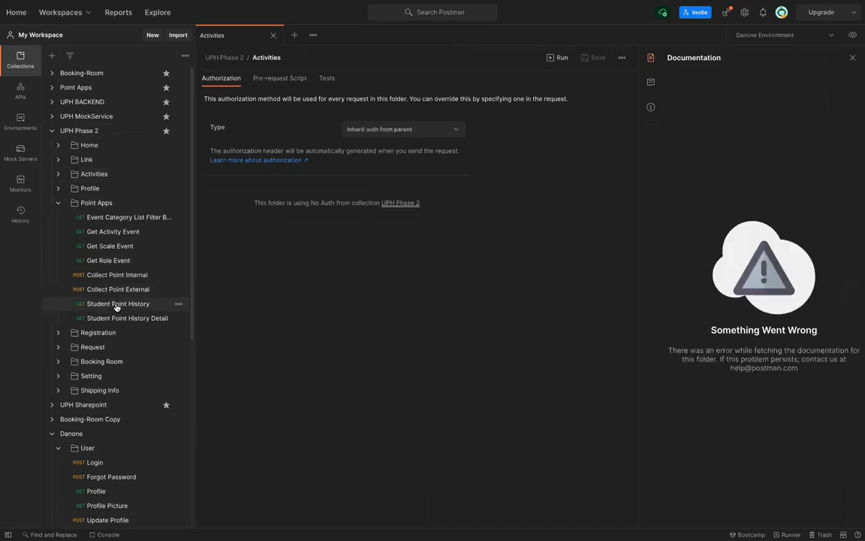
# Disable Get Activity Event's filter[event_id] and fields[master_enrolls] params, save, and send
pyautogui.click(117, 304)
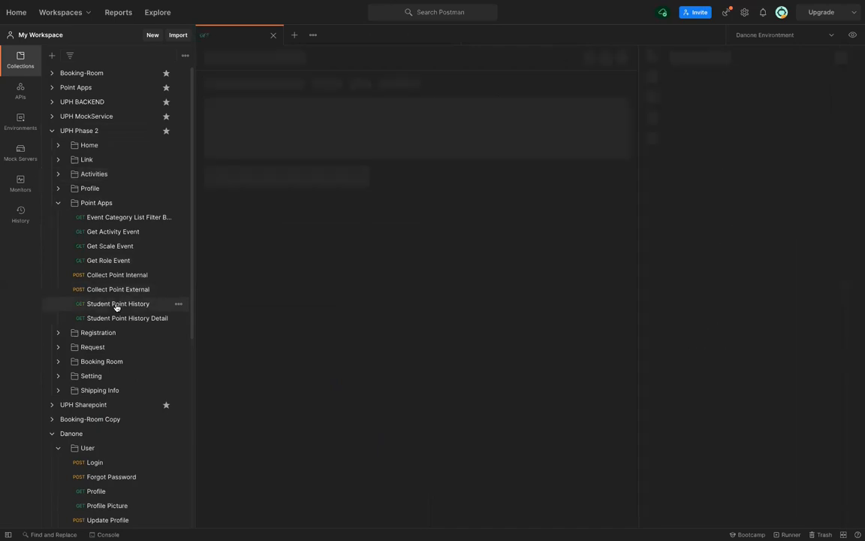
pyautogui.click(117, 235)
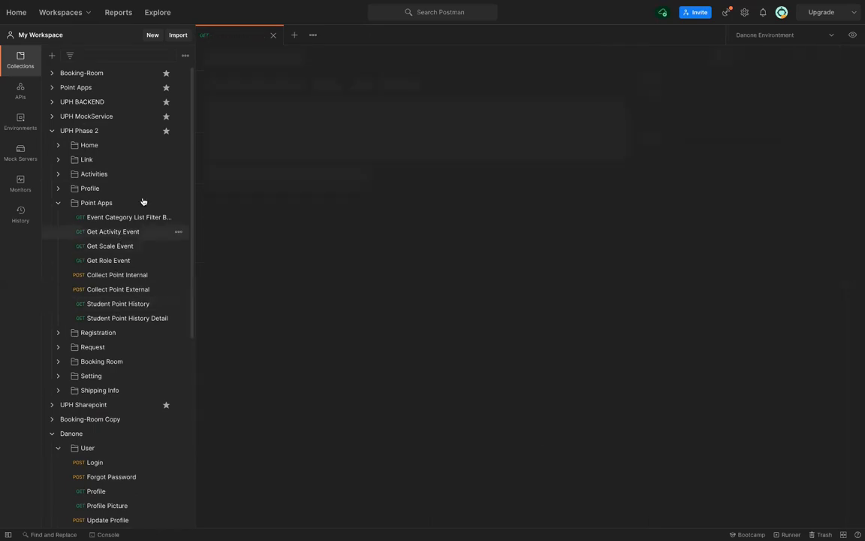
pyautogui.doubleClick(378, 84)
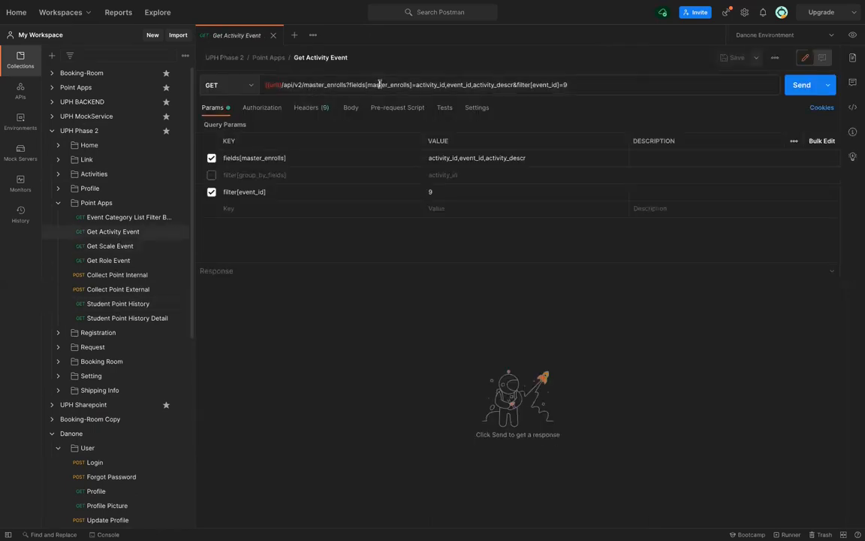
pyautogui.doubleClick(330, 85)
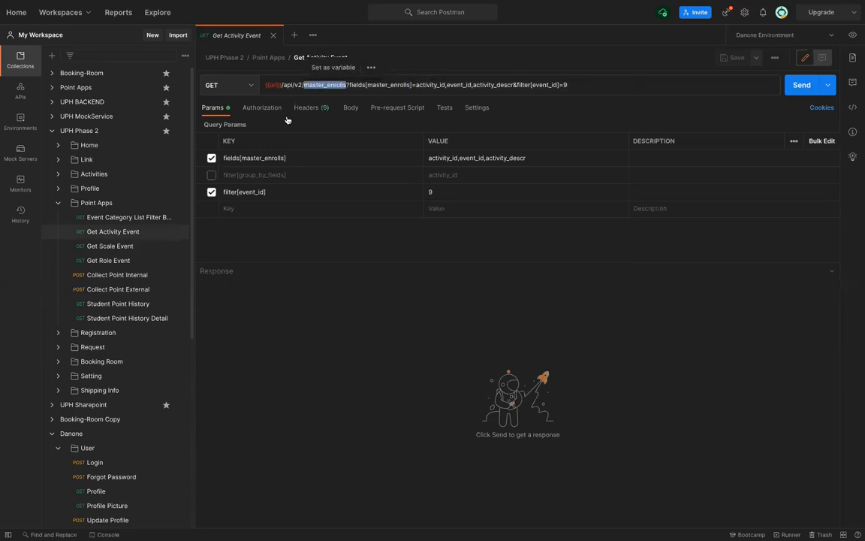
pyautogui.click(211, 192)
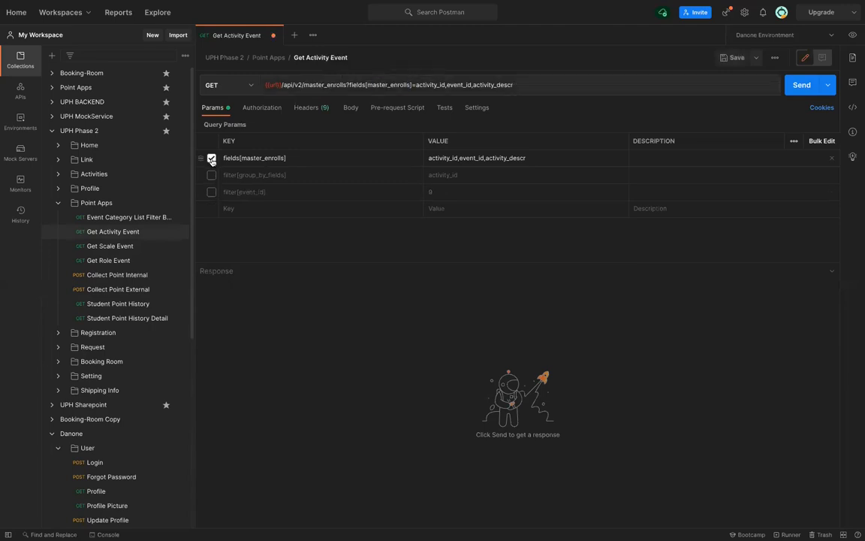
pyautogui.click(211, 159)
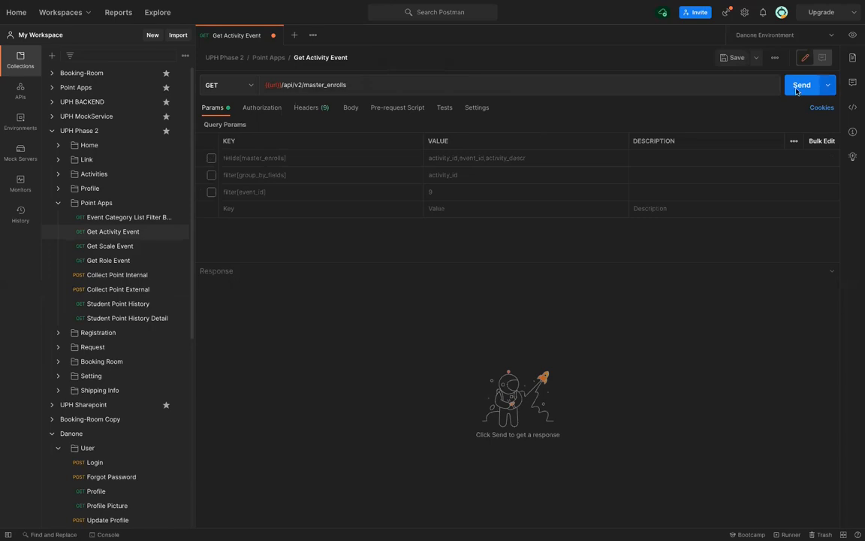
pyautogui.hotkey('ctrl', 's')
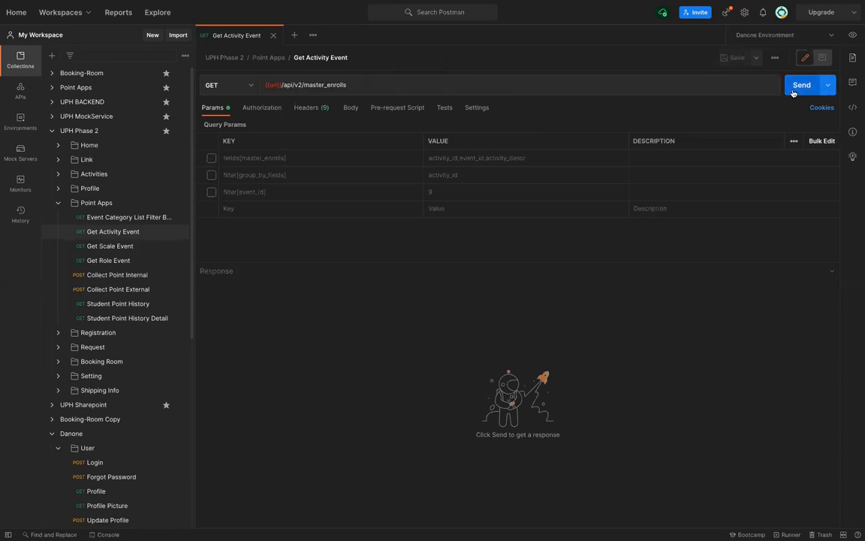
pyautogui.click(801, 85)
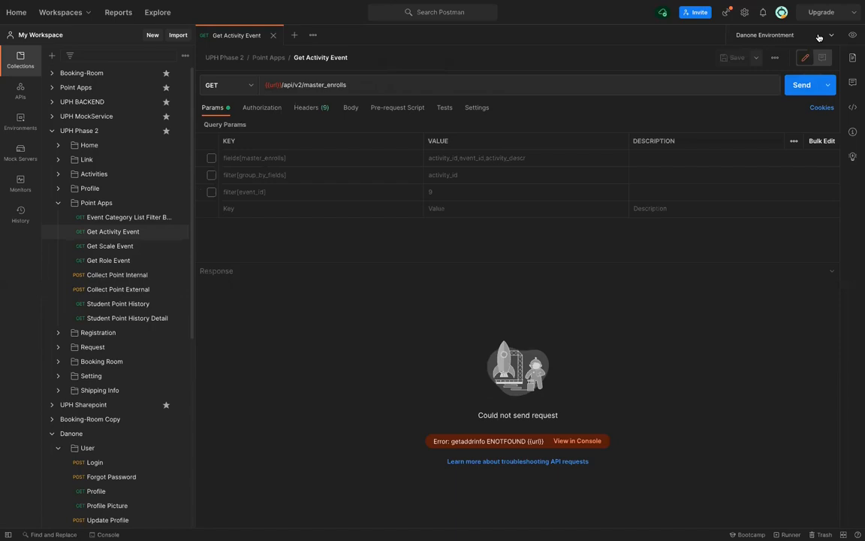
# Switch the environment to UPH API Staging Client and resend the request
pyautogui.click(819, 37)
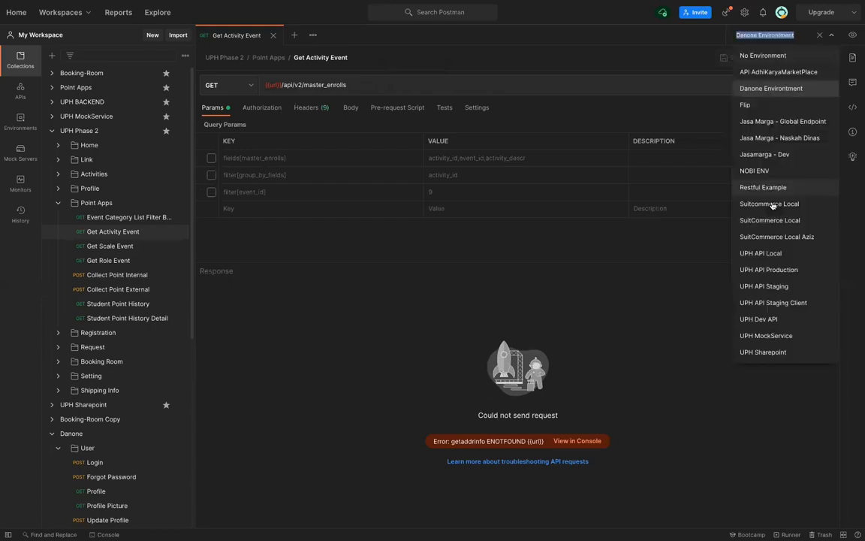
pyautogui.click(785, 301)
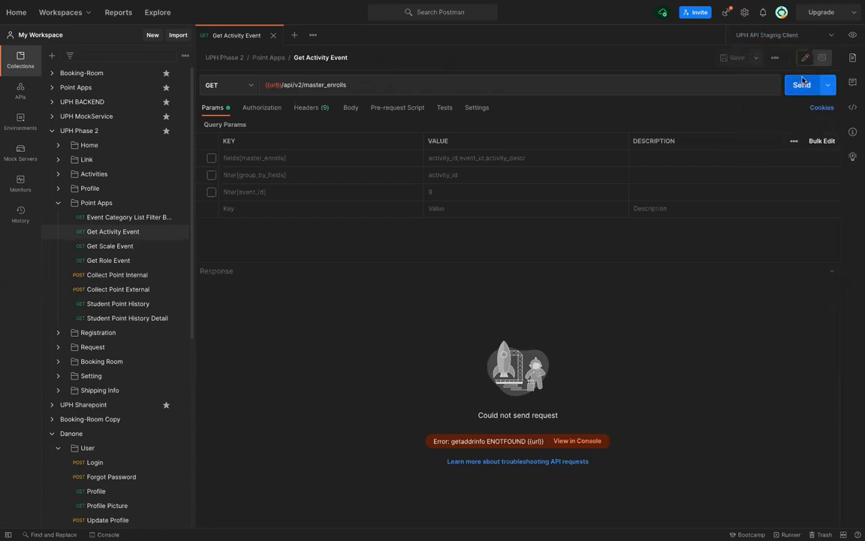
pyautogui.click(802, 84)
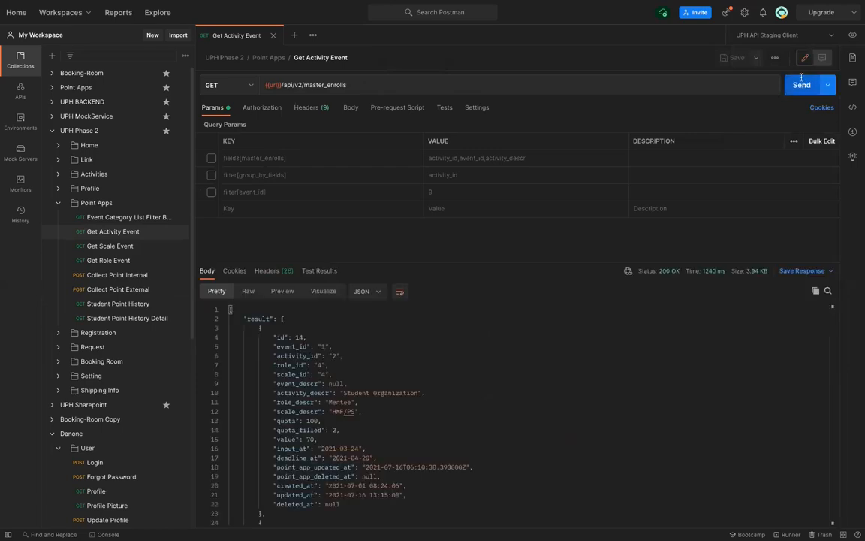
# Review the first record's full fields, then re-enable fields[master_enrolls]=activity_id,event_id,activity_descr
pyautogui.scroll(-3, 432, 422)
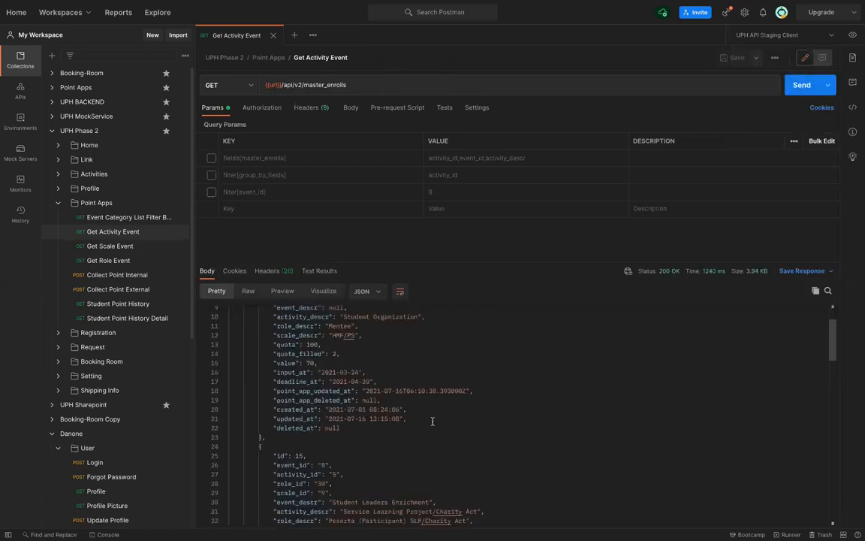
pyautogui.scroll(-10, 432, 421)
pyautogui.scroll(-7, 433, 421)
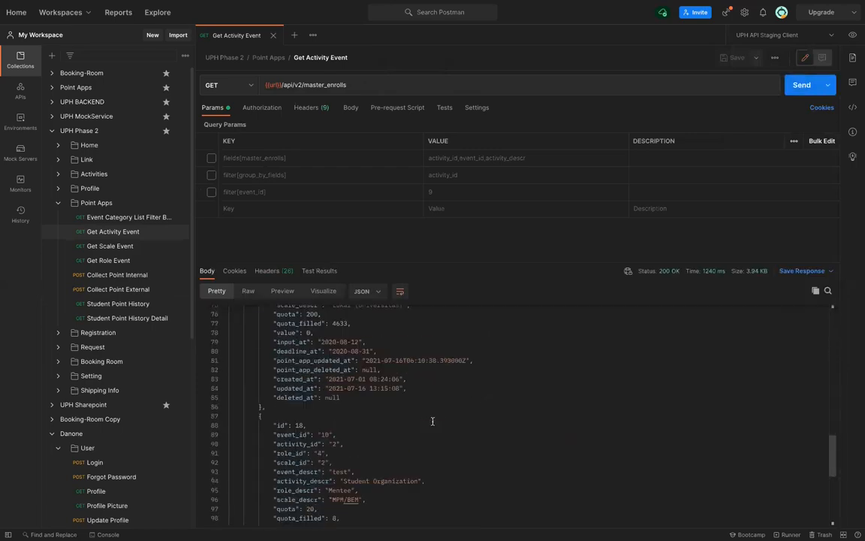
pyautogui.scroll(10, 432, 421)
pyautogui.scroll(10, 281, 334)
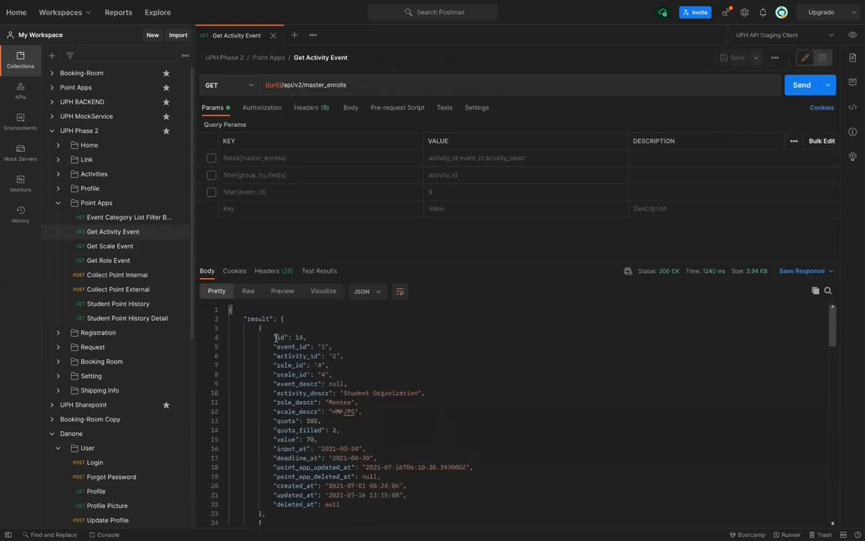
pyautogui.moveTo(275, 337); pyautogui.dragTo(347, 503)
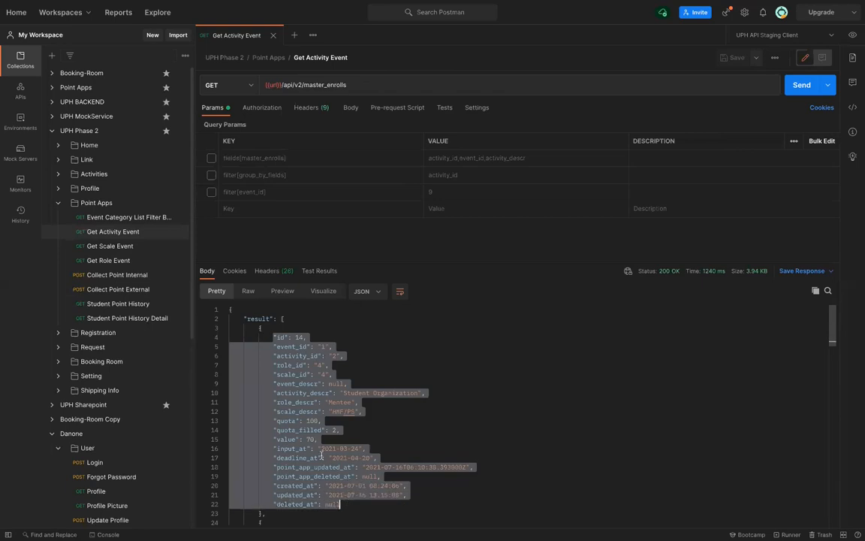
pyautogui.click(286, 373)
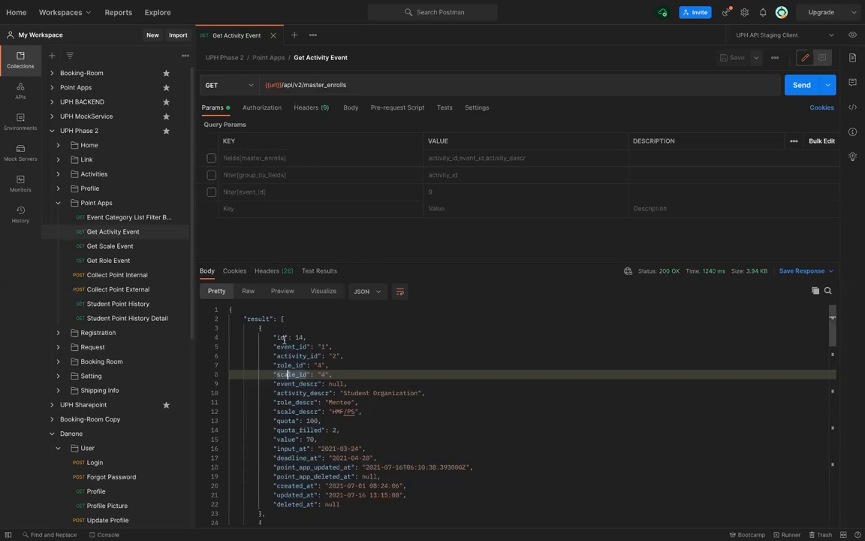
pyautogui.moveTo(273, 337); pyautogui.dragTo(317, 365)
pyautogui.keyDown('shift'); pyautogui.click(356, 504); pyautogui.keyUp('shift')
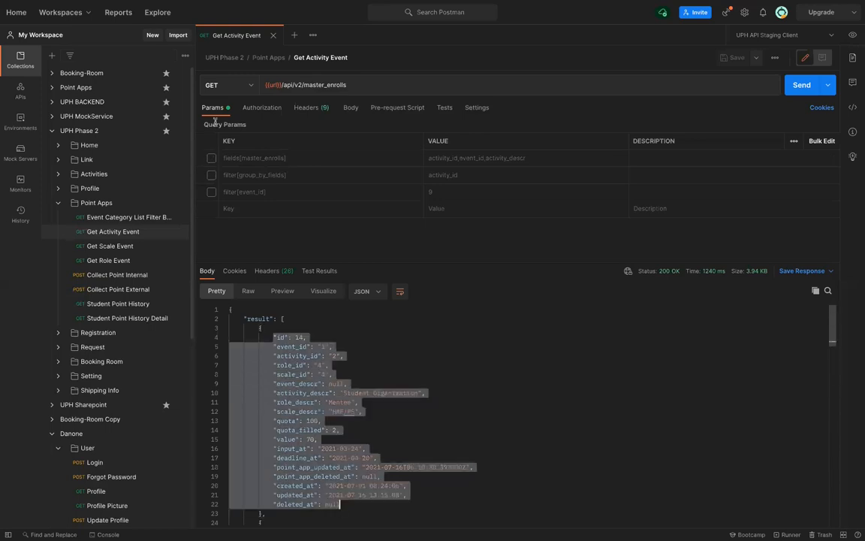
pyautogui.click(211, 158)
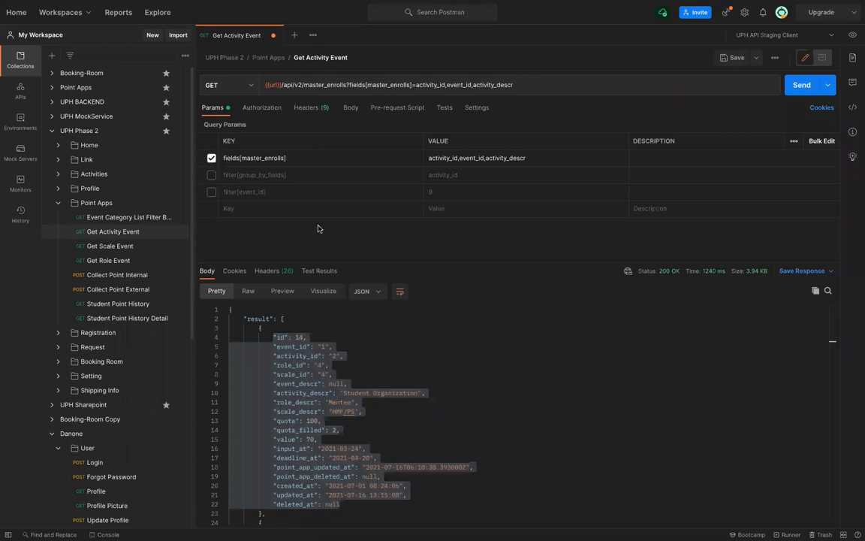
# Save and resend, confirming the 5 records show only activity_id, event_id and activity_descr
pyautogui.doubleClick(470, 158)
pyautogui.doubleClick(540, 157)
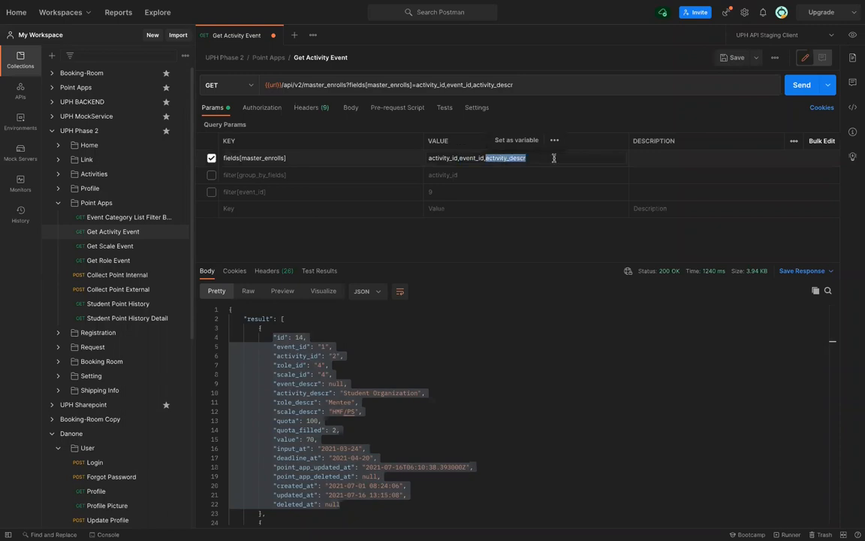
pyautogui.click(553, 158)
pyautogui.hotkey('ctrl', 's')
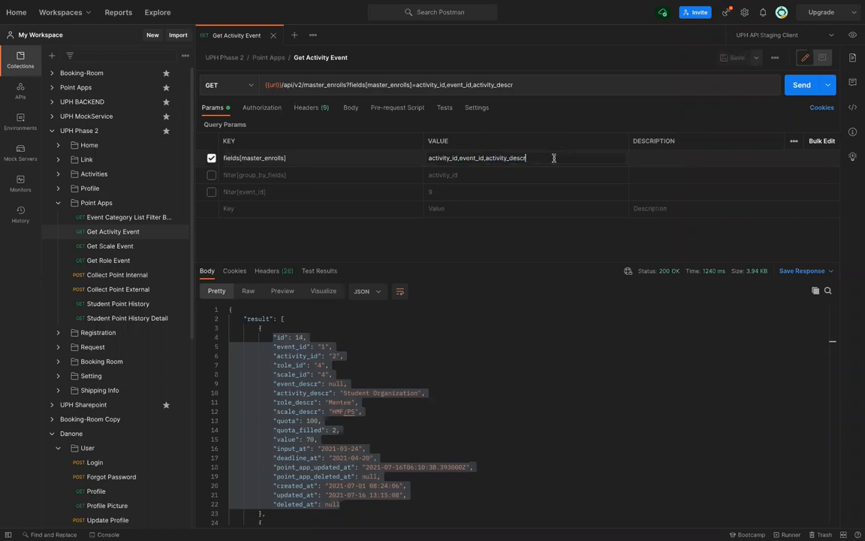
pyautogui.hotkey('ctrl', 'Return')
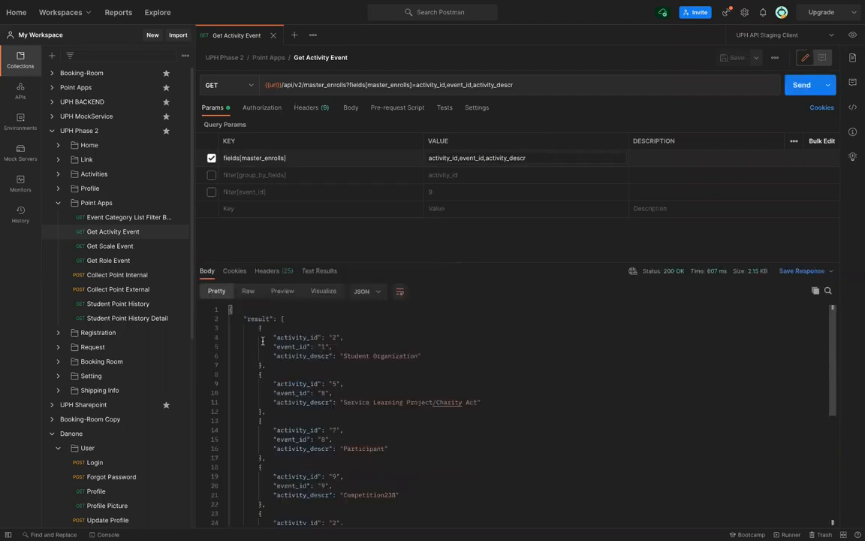
pyautogui.moveTo(273, 338); pyautogui.dragTo(432, 355)
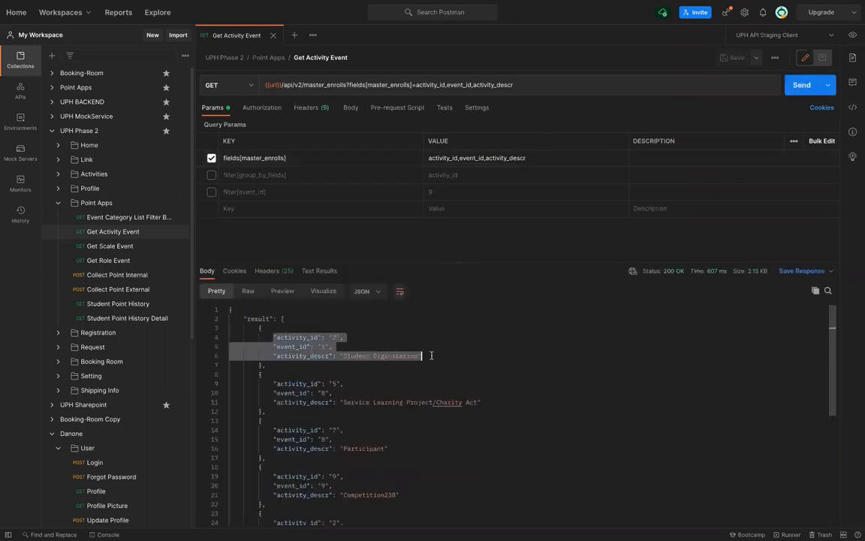
pyautogui.click(271, 383)
pyautogui.keyDown('shift'); pyautogui.click(484, 402); pyautogui.keyUp('shift')
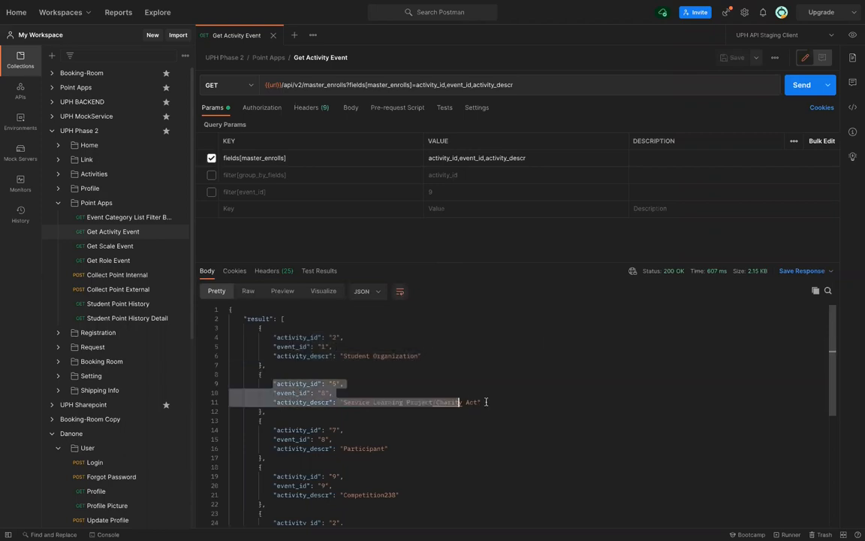
pyautogui.scroll(-3, 486, 400)
pyautogui.scroll(3, 485, 400)
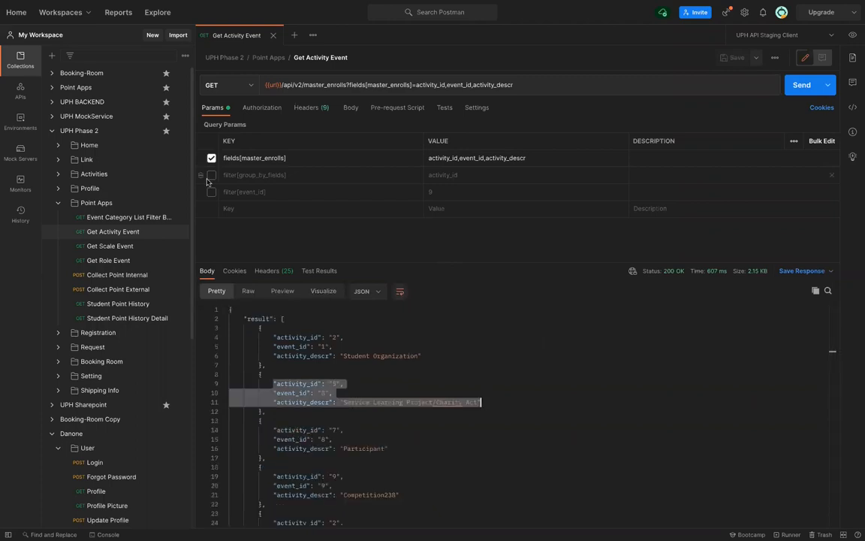
# Send Student Point History with the include parameter disabled and review the response
pyautogui.click(124, 303)
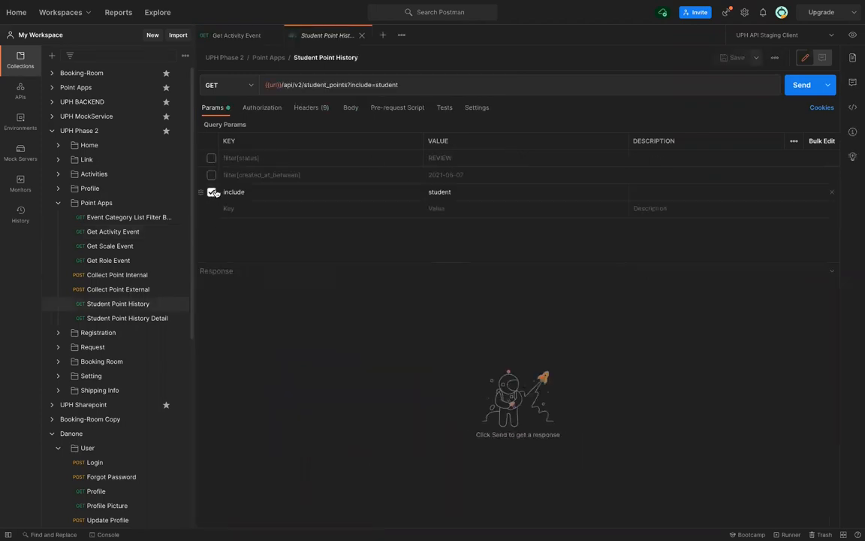
pyautogui.click(213, 192)
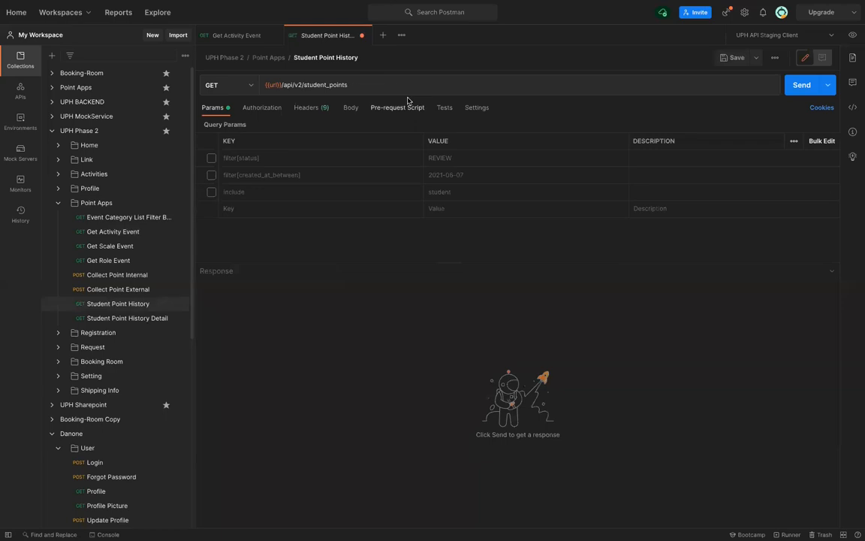
pyautogui.doubleClick(315, 87)
pyautogui.click(324, 35)
pyautogui.click(807, 85)
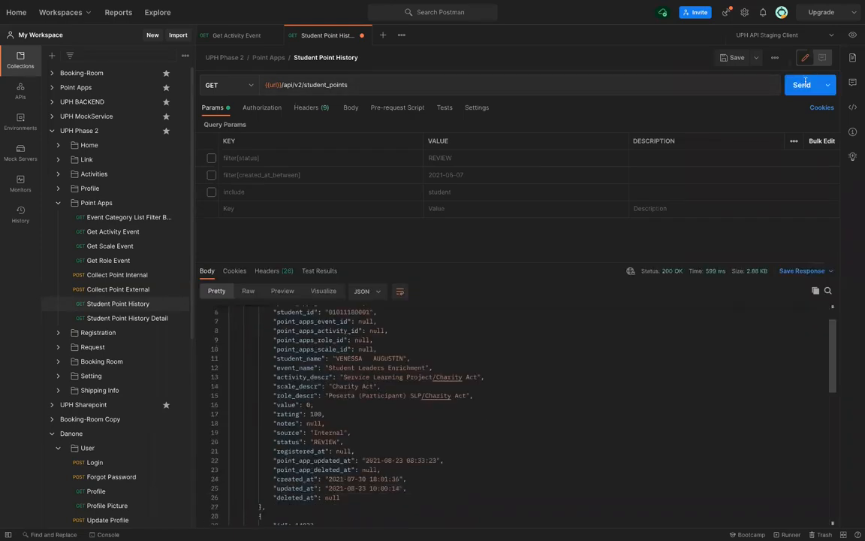
pyautogui.scroll(-5, 396, 411)
pyautogui.scroll(6, 394, 412)
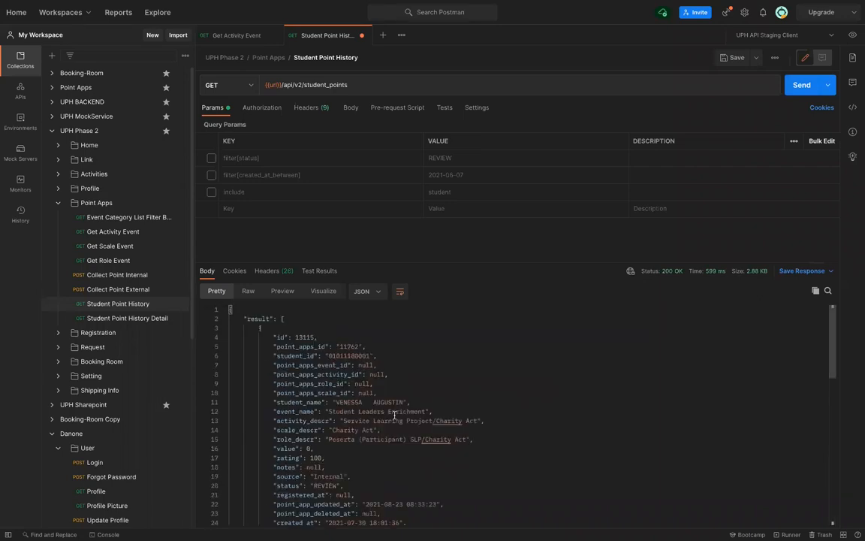
pyautogui.scroll(-10, 395, 415)
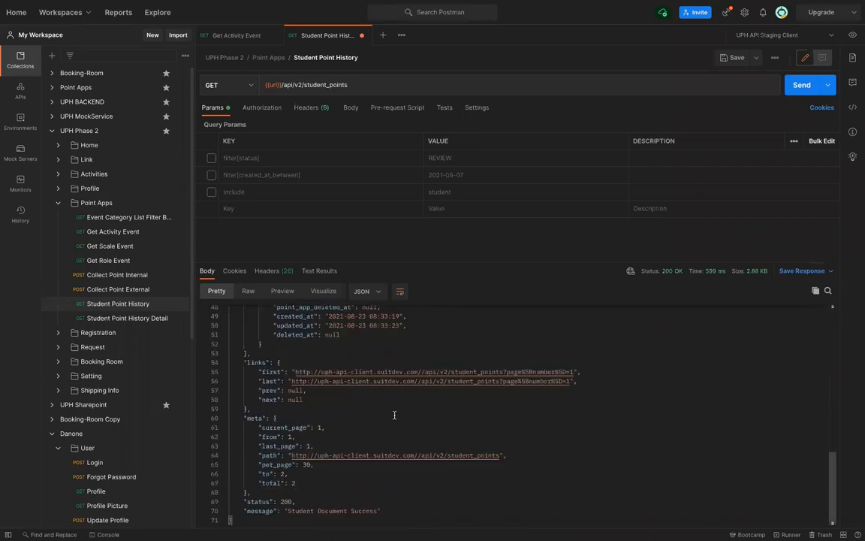
pyautogui.scroll(6, 394, 414)
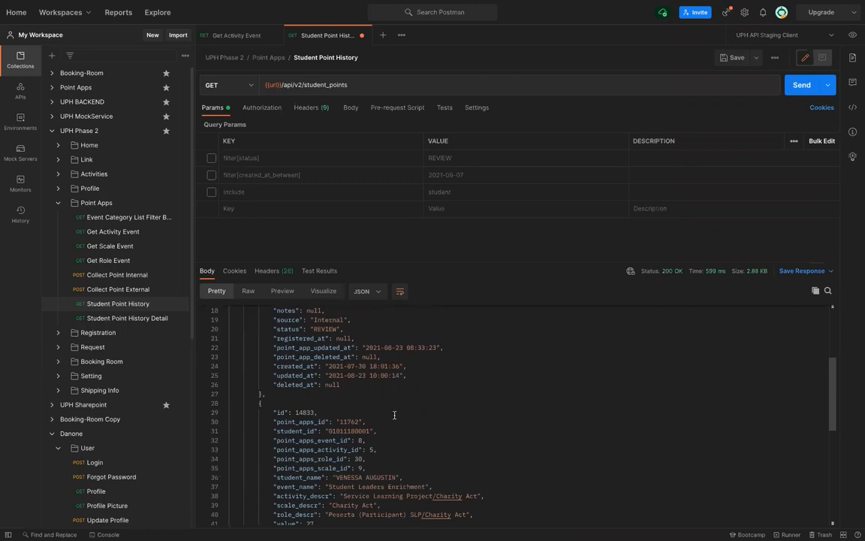
pyautogui.scroll(3, 394, 415)
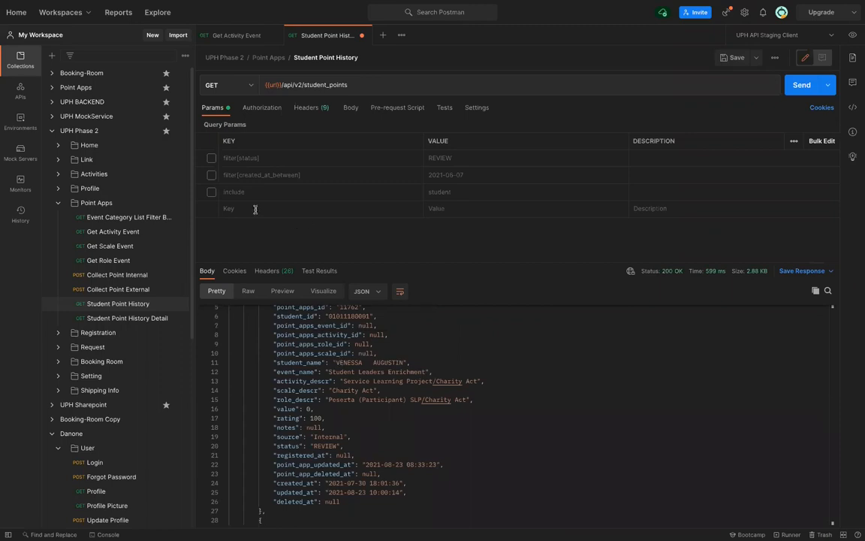
# Re-enable include=student and resend to see the student details in the response
pyautogui.click(212, 193)
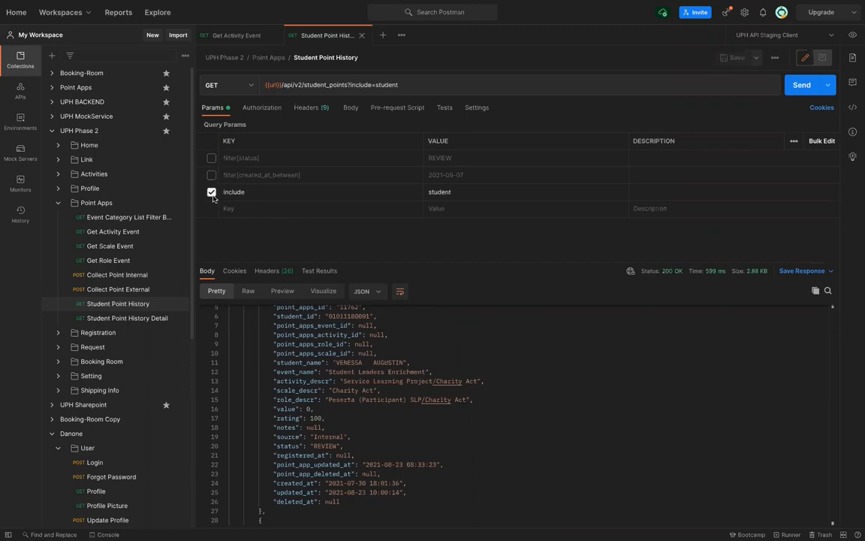
pyautogui.click(803, 85)
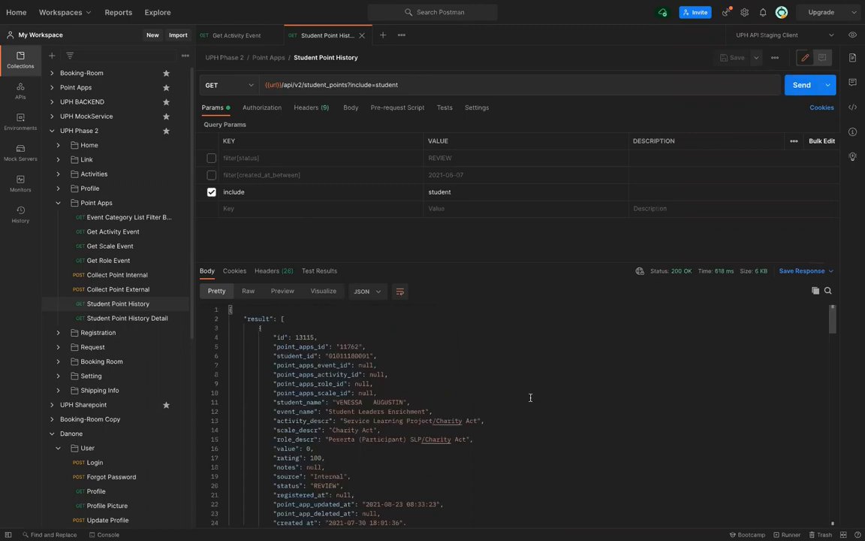
pyautogui.scroll(-4, 530, 397)
pyautogui.scroll(-10, 530, 394)
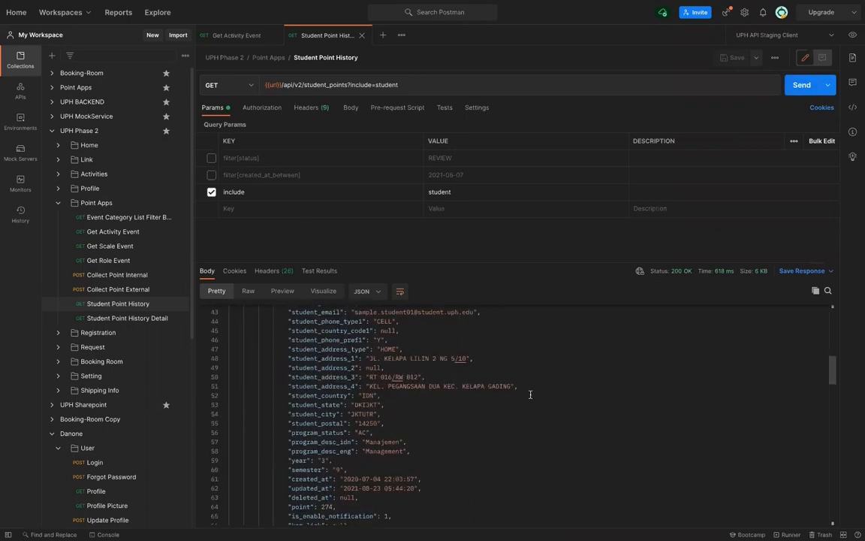
pyautogui.scroll(3, 530, 394)
pyautogui.scroll(10, 530, 394)
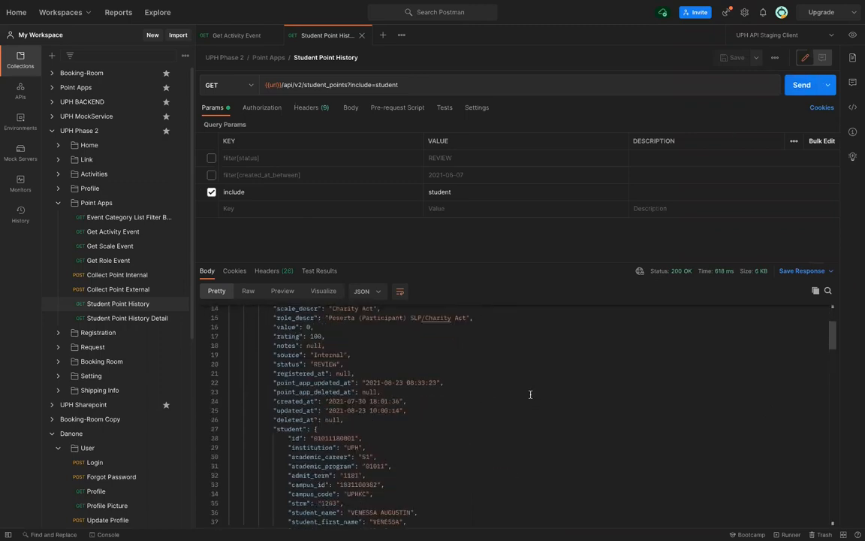
pyautogui.scroll(-2, 530, 395)
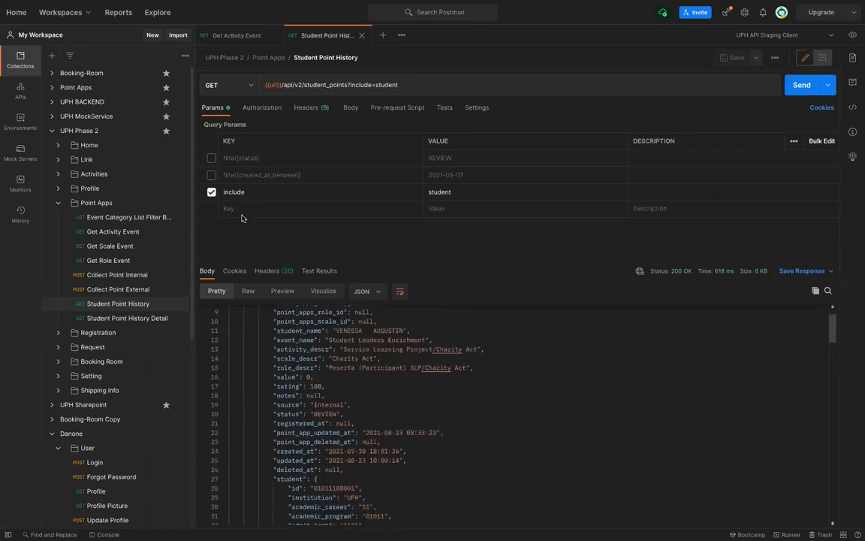
# Disable include again and resend, getting 200 OK at 2.98 KB
pyautogui.click(211, 193)
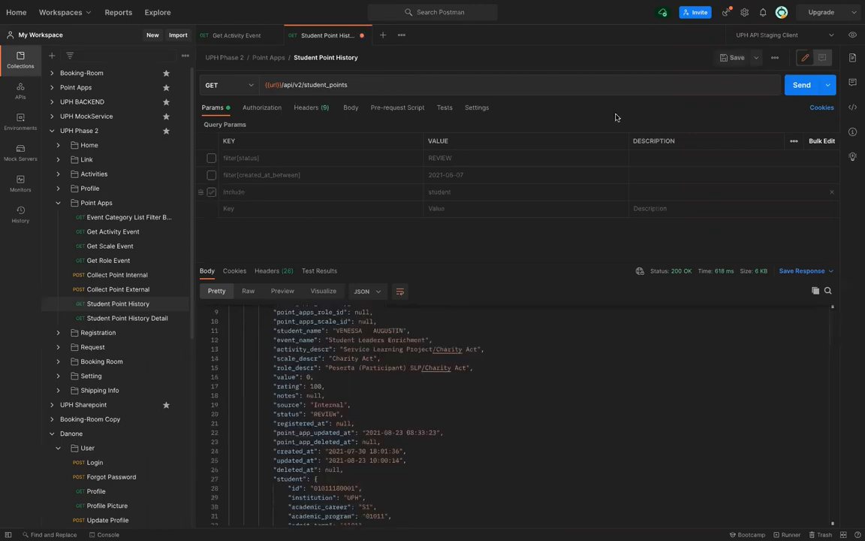
pyautogui.click(802, 87)
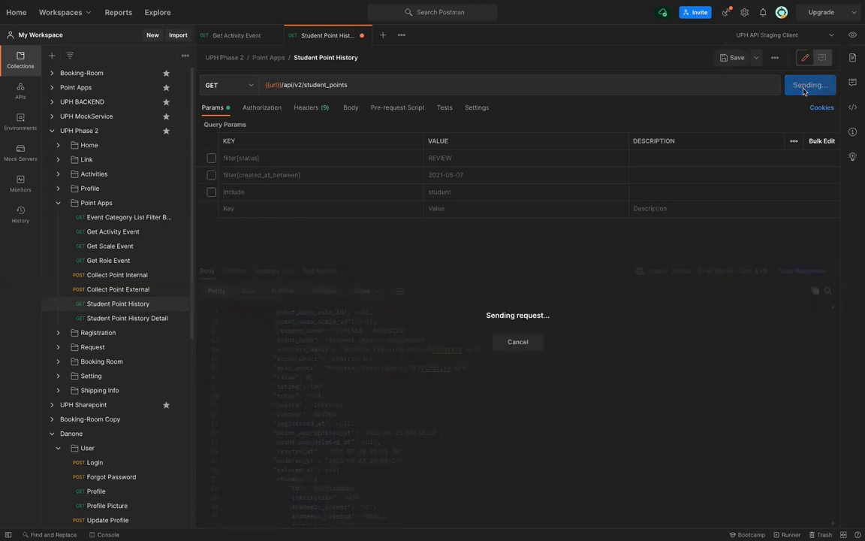
pyautogui.scroll(-1, 473, 397)
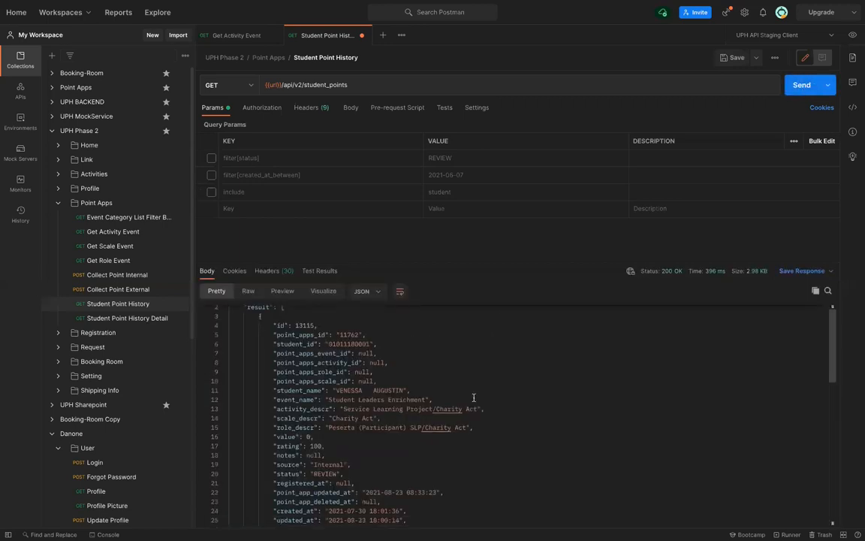
pyautogui.scroll(1, 474, 397)
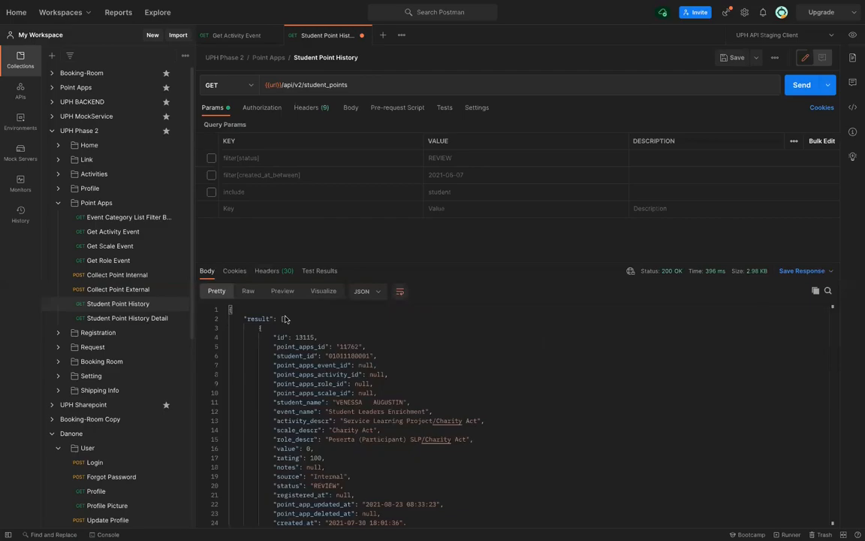
# Switch to the Danone progress sheet and check the LPM List include parameters in G30
pyautogui.hotkey('ctrl', 'Left')
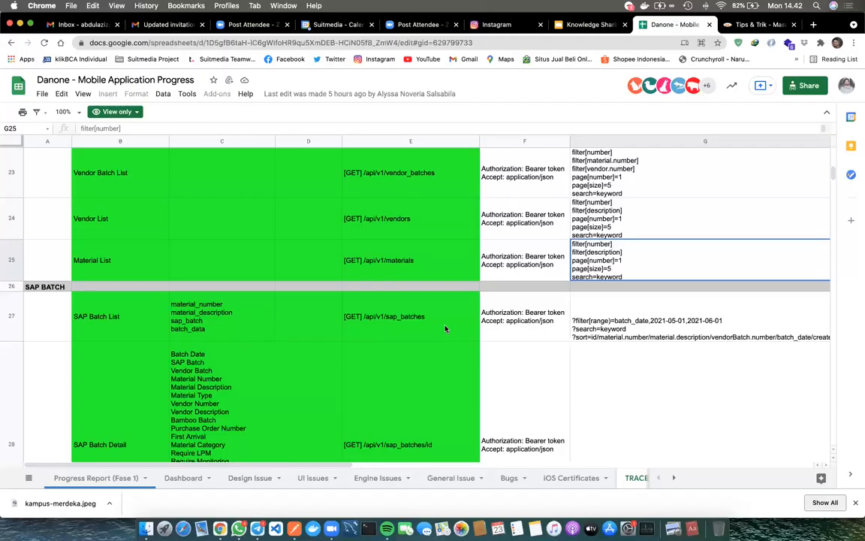
pyautogui.scroll(-3, 445, 328)
pyautogui.scroll(-5, 537, 306)
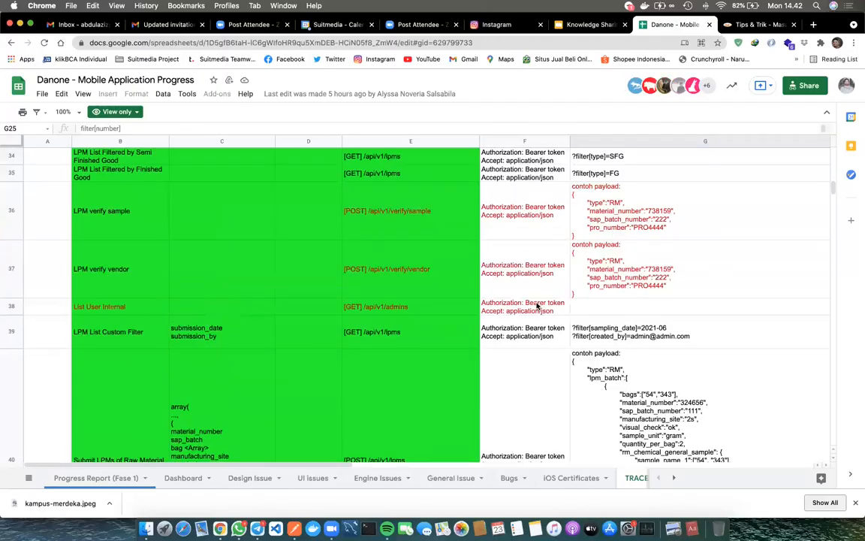
pyautogui.scroll(-4, 537, 305)
pyautogui.scroll(-5, 537, 305)
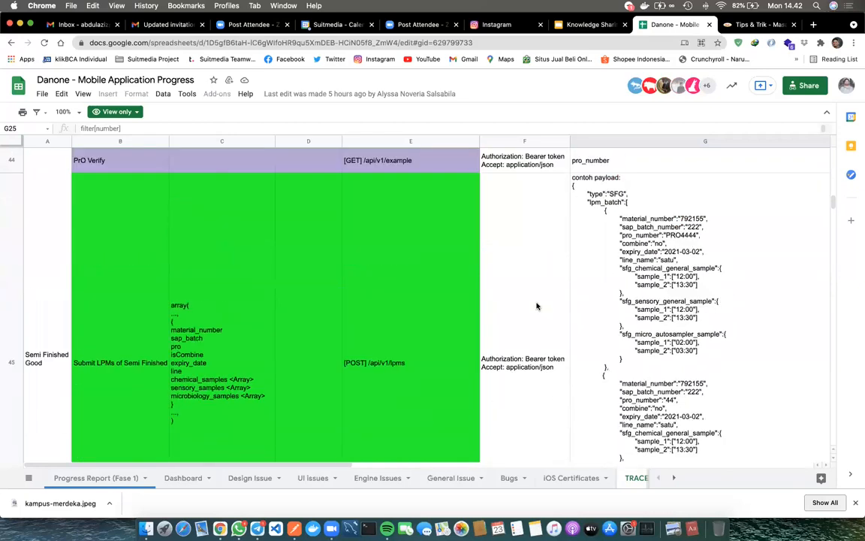
pyautogui.scroll(4, 537, 306)
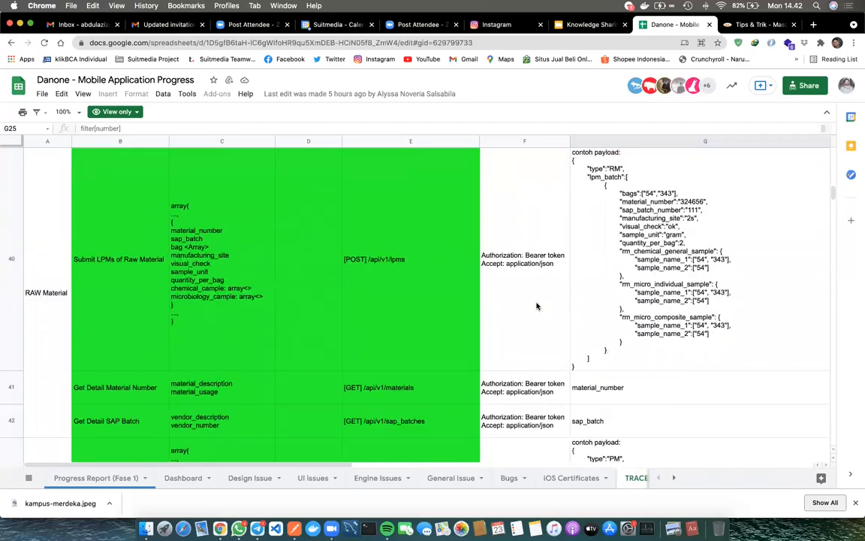
pyautogui.scroll(10, 537, 306)
pyautogui.scroll(-3, 537, 306)
pyautogui.scroll(1, 537, 306)
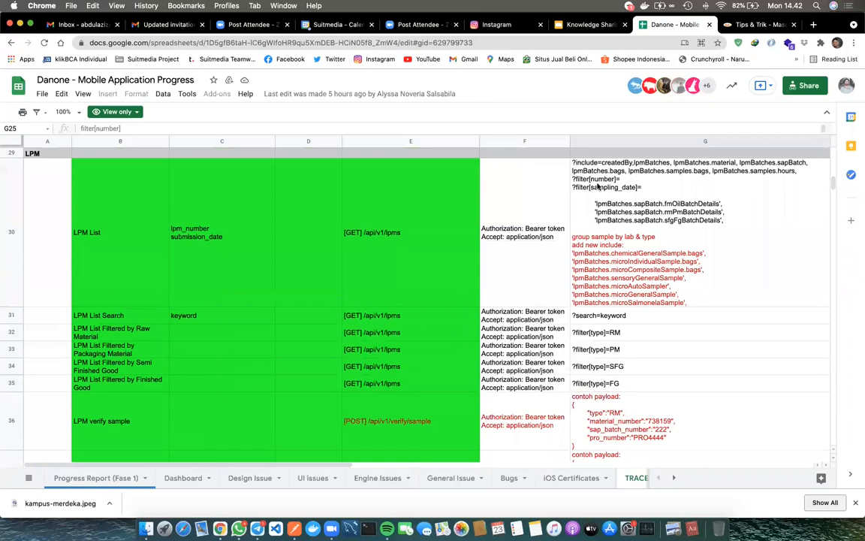
pyautogui.click(593, 179)
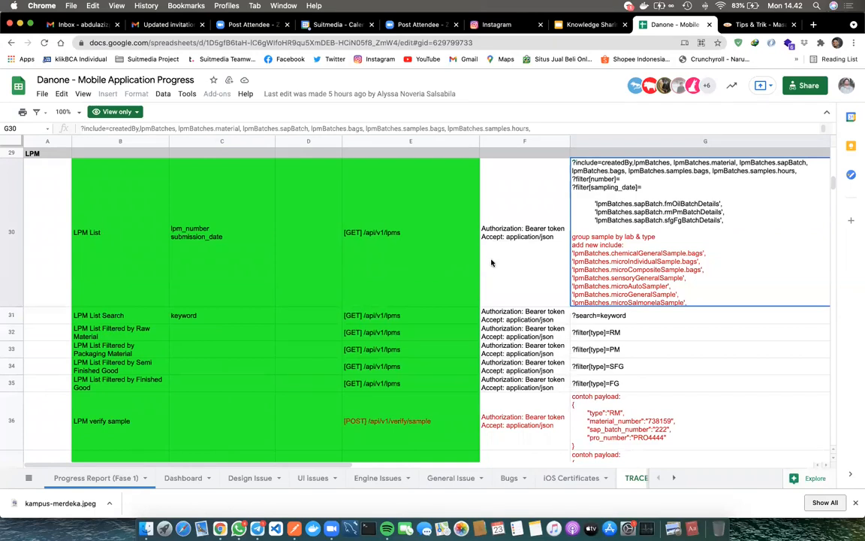
# Scroll the sheet past the Packaging Material payload example in G43 back to the USER rows
pyautogui.scroll(5, 492, 262)
pyautogui.scroll(5, 492, 262)
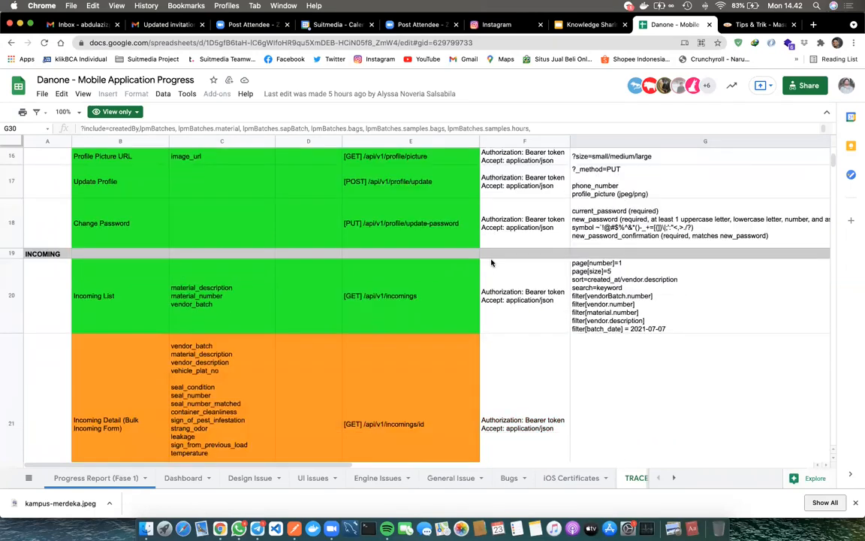
pyautogui.scroll(5, 492, 263)
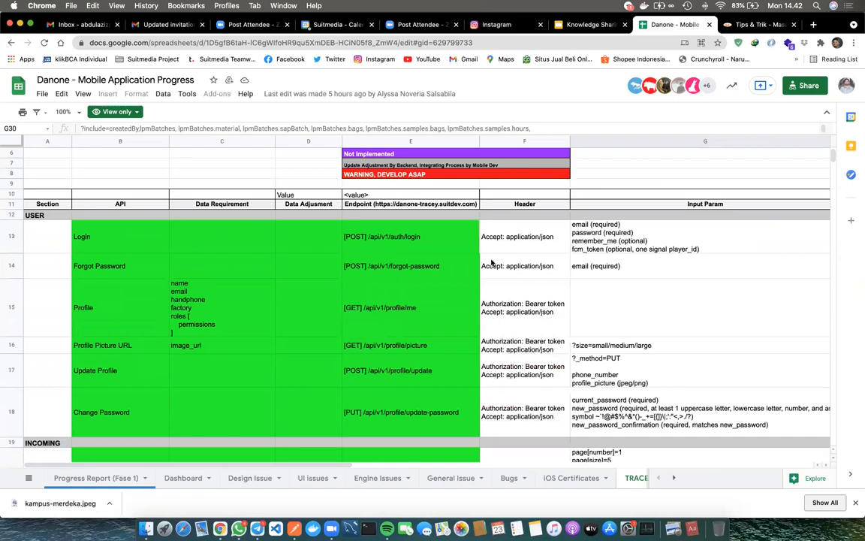
pyautogui.scroll(-3, 492, 262)
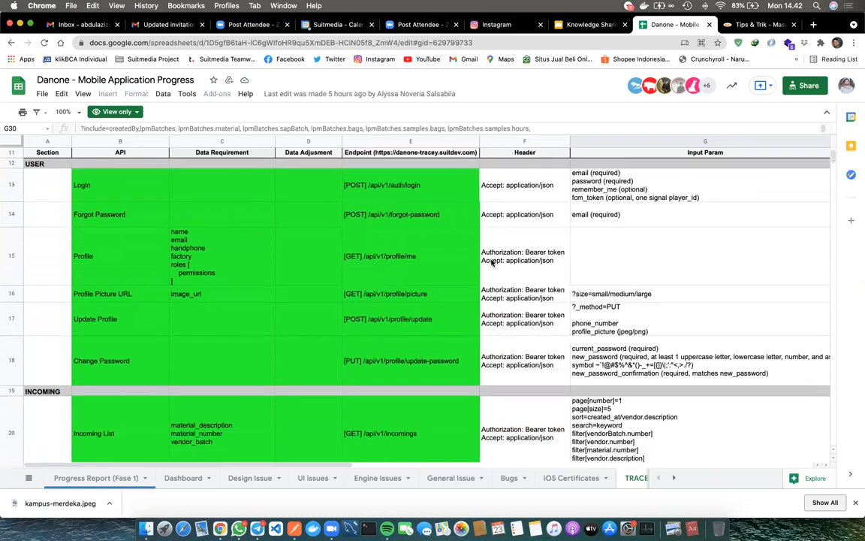
pyautogui.scroll(-1, 488, 259)
pyautogui.scroll(2, 75, 180)
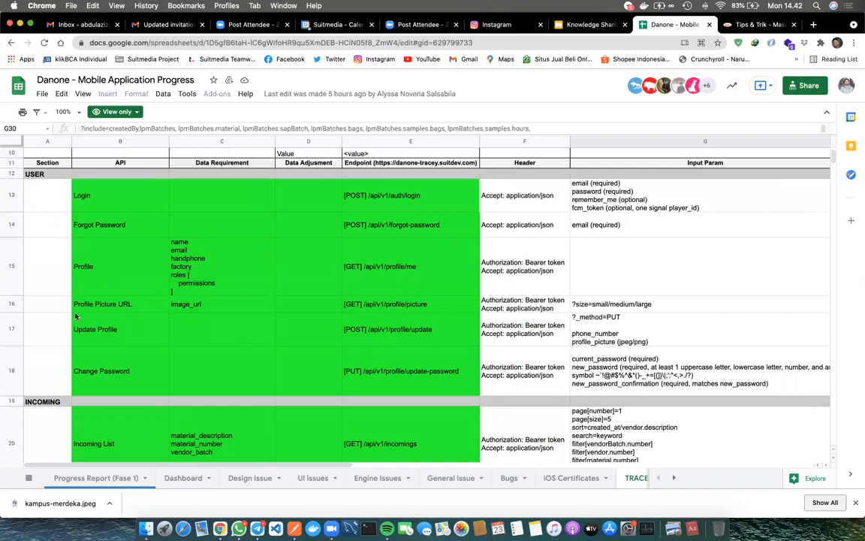
pyautogui.scroll(-3, 76, 316)
pyautogui.scroll(1, 76, 316)
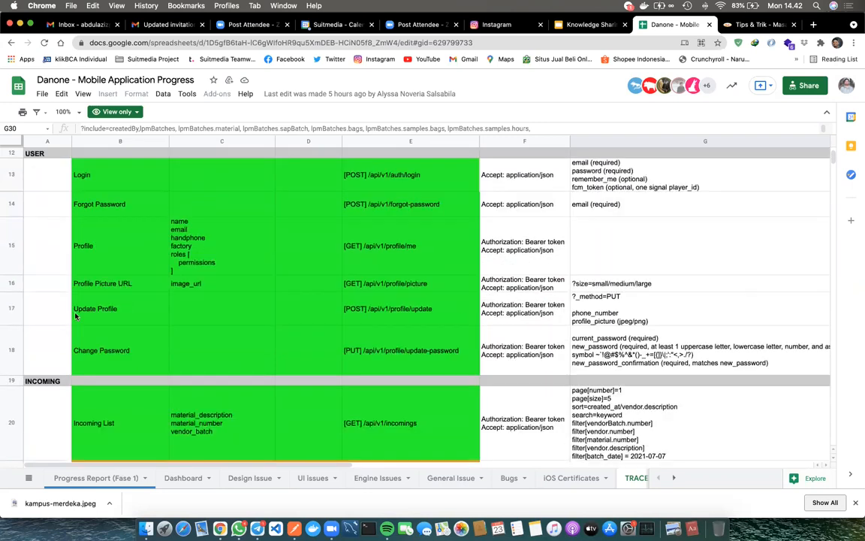
pyautogui.scroll(-3, 76, 316)
pyautogui.scroll(-1, 129, 254)
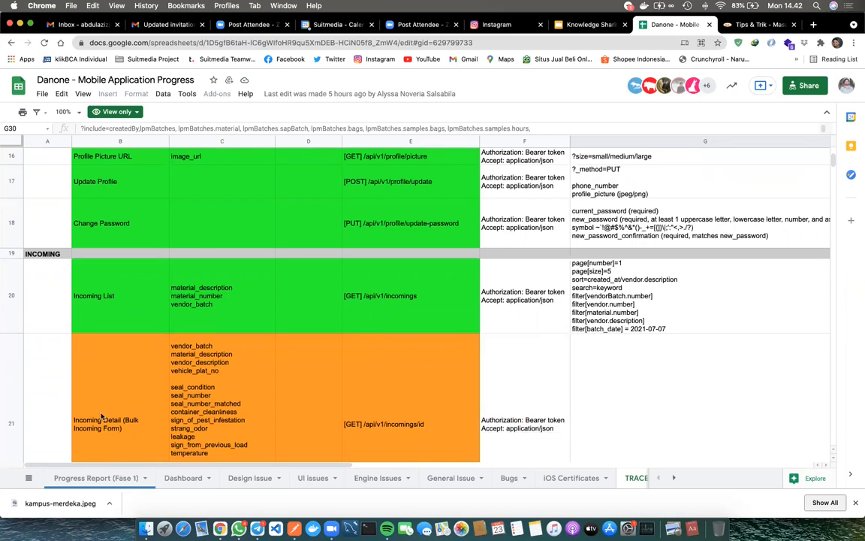
pyautogui.scroll(-3, 102, 409)
pyautogui.scroll(-10, 101, 404)
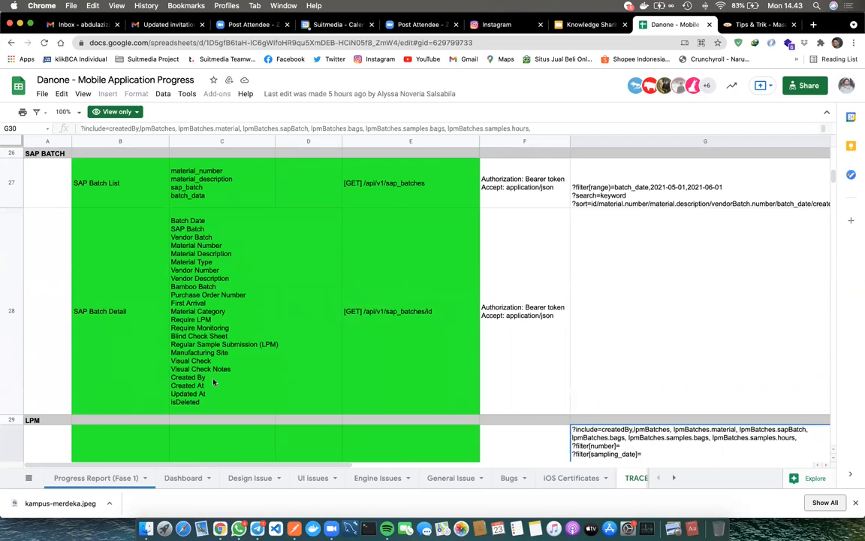
pyautogui.scroll(-5, 213, 383)
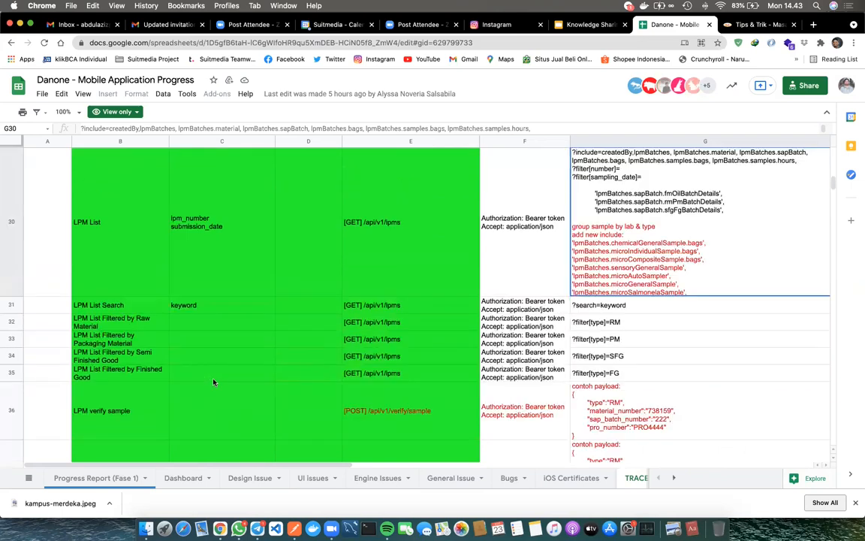
pyautogui.scroll(-3, 213, 383)
pyautogui.scroll(-5, 213, 382)
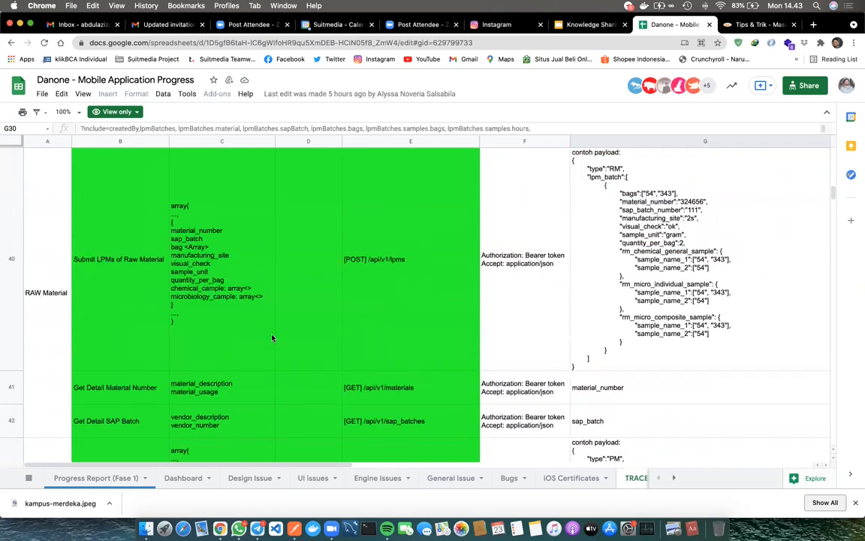
pyautogui.scroll(-10, 272, 338)
pyautogui.scroll(-1, 272, 338)
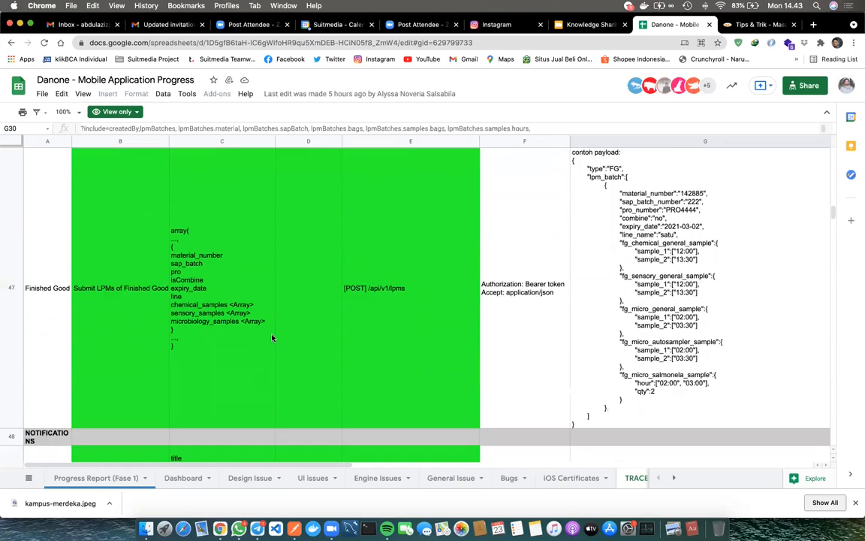
pyautogui.scroll(6, 272, 338)
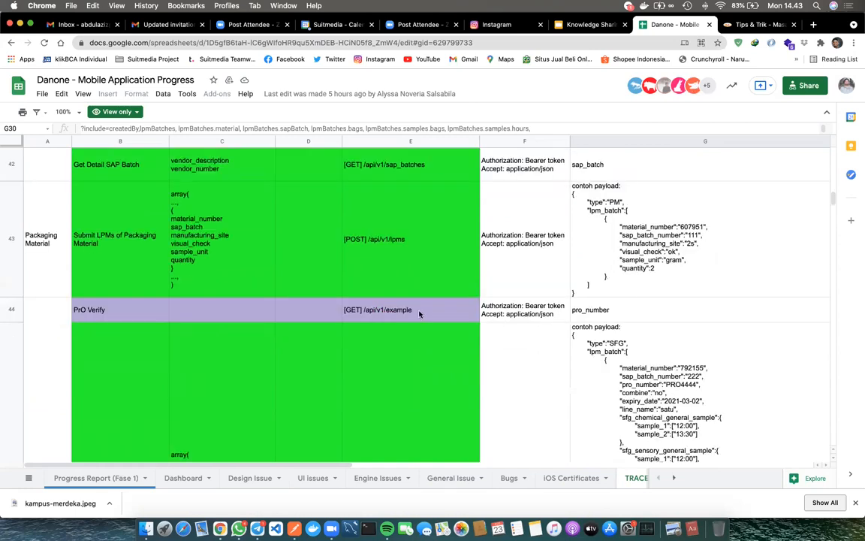
pyautogui.click(641, 223)
pyautogui.scroll(1, 640, 223)
pyautogui.scroll(15, 641, 223)
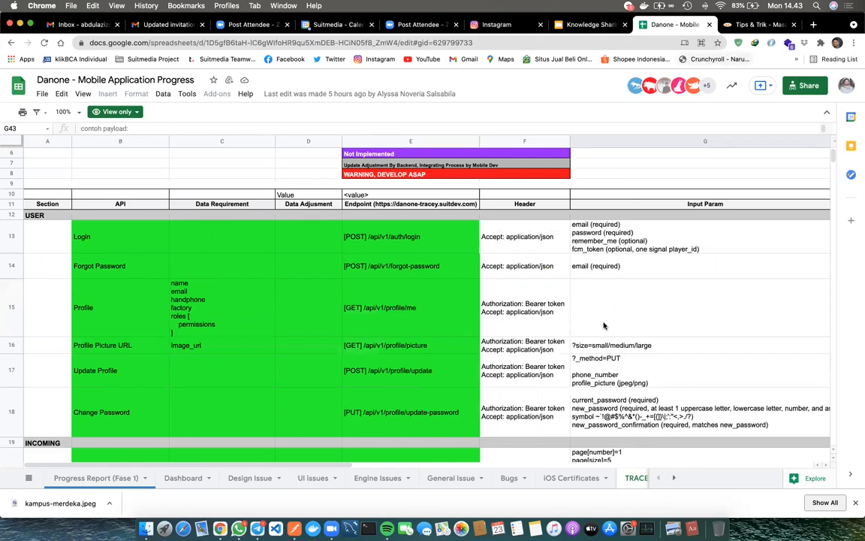
pyautogui.scroll(2, 603, 325)
pyautogui.scroll(-5, 603, 325)
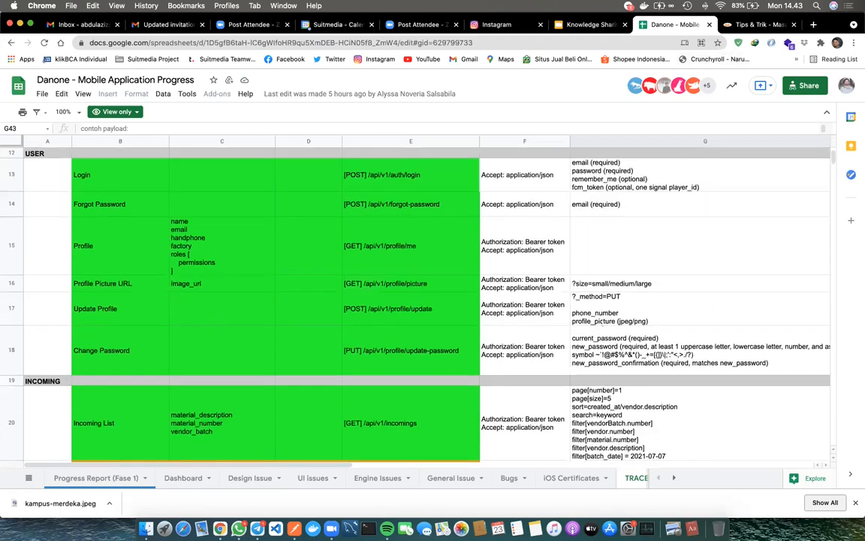
# Glance at Postman, return to the browser, and start a new tab addressed 'suit'
pyautogui.press('super+Tab')
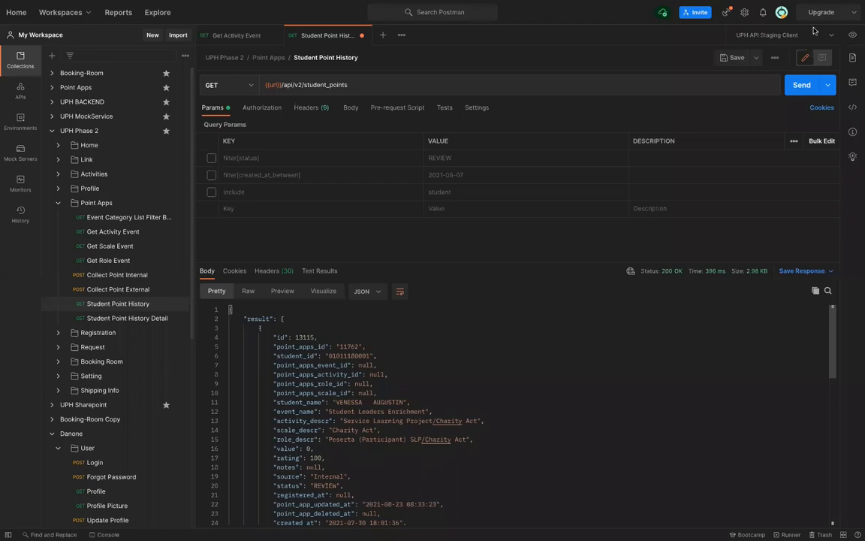
pyautogui.press('super+Tab')
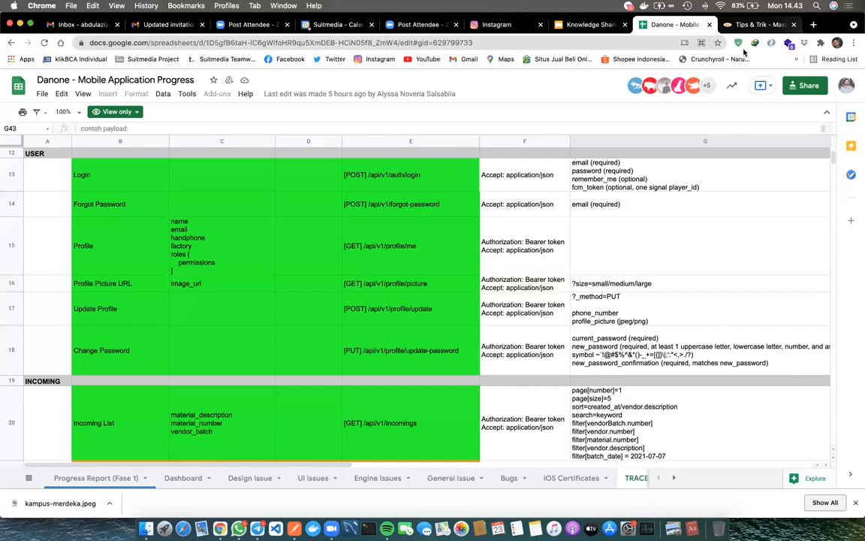
pyautogui.press('super+t')
pyautogui.write('su')
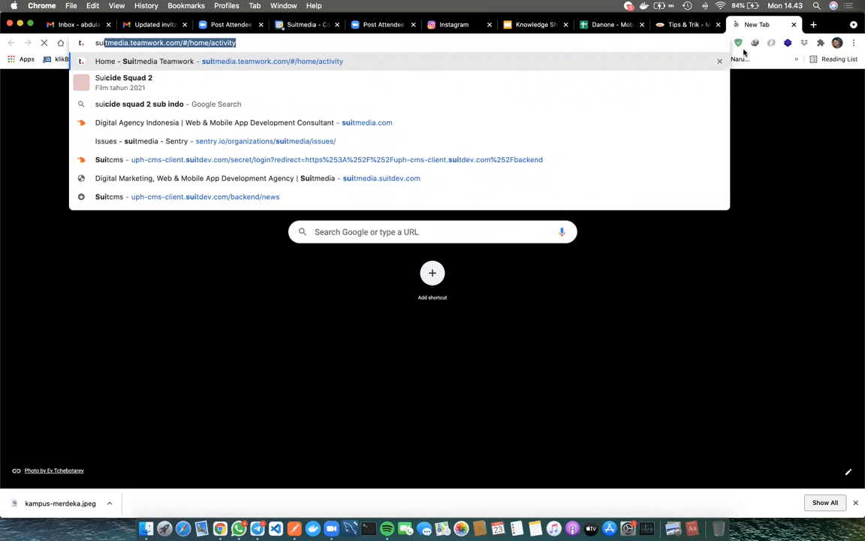
pyautogui.write('it')
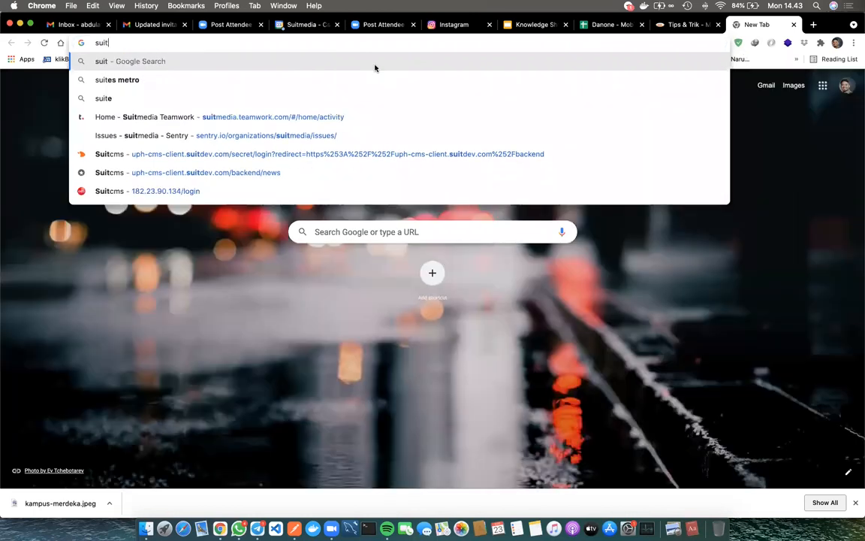
# Load the suitmedia-backend.suitdev.com site in the new tab
pyautogui.press('BackSpace')
pyautogui.press('BackSpace')
pyautogui.write('med')
pyautogui.press('BackSpace')
pyautogui.press('BackSpace')
pyautogui.press('BackSpace')
pyautogui.press('BackSpace')
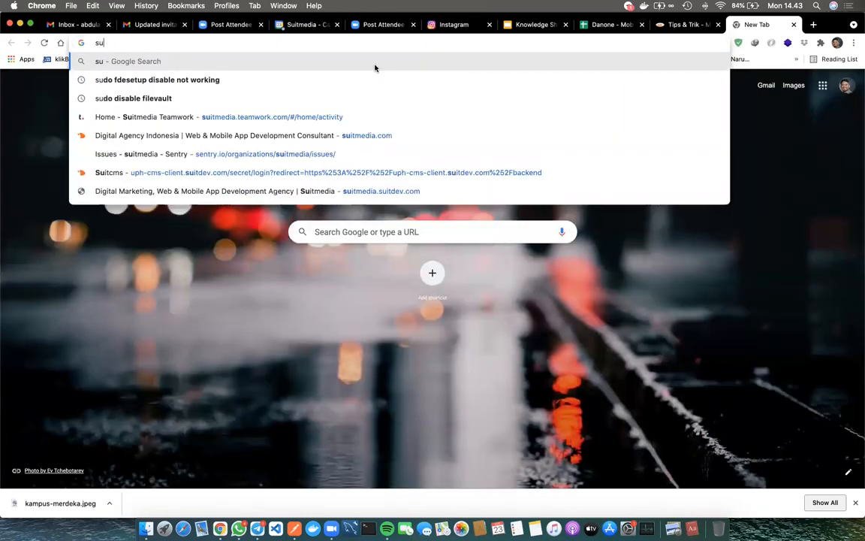
pyautogui.press('BackSpace')
pyautogui.write('uitm')
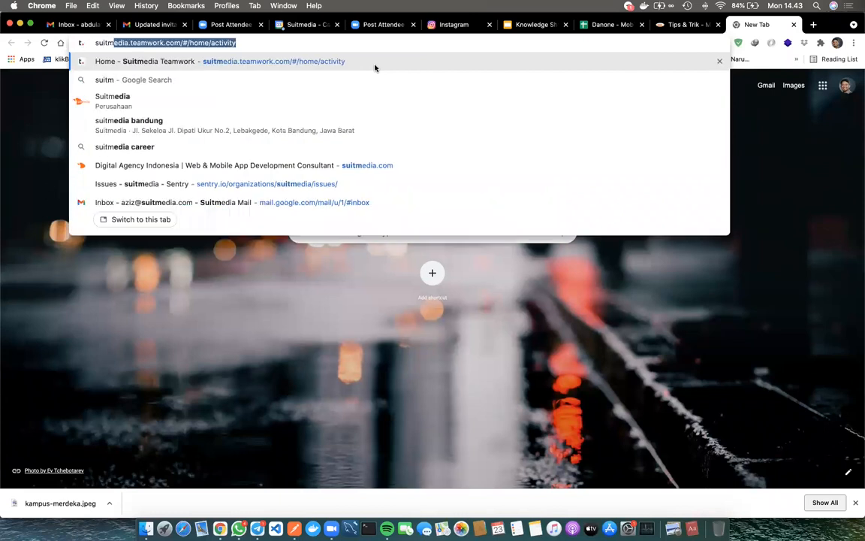
pyautogui.write('edia')
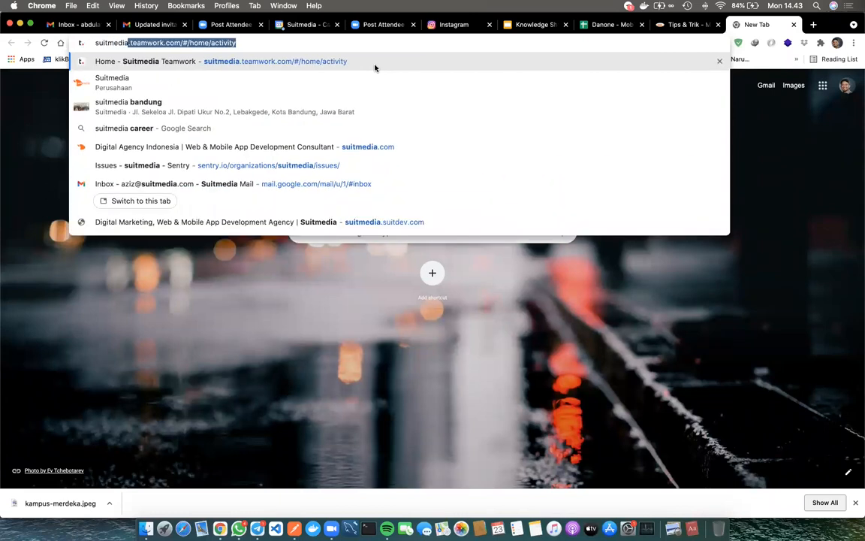
pyautogui.write('-')
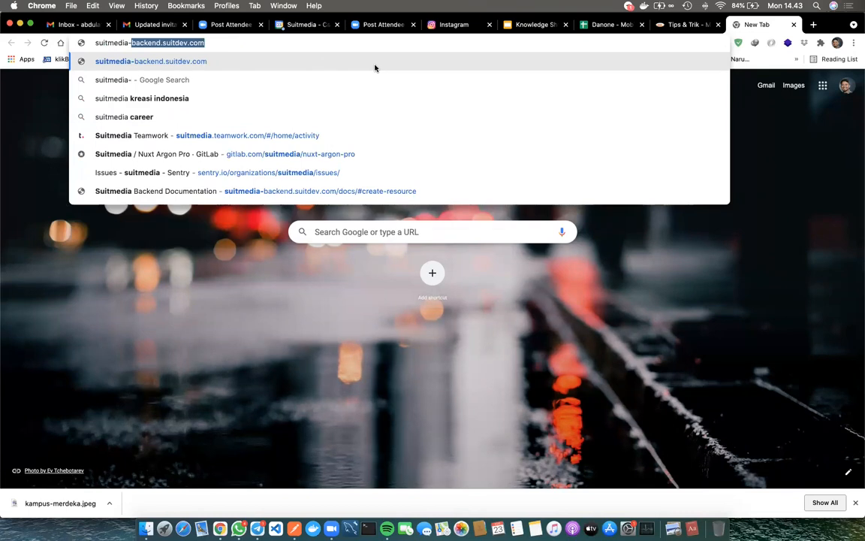
pyautogui.press('Right')
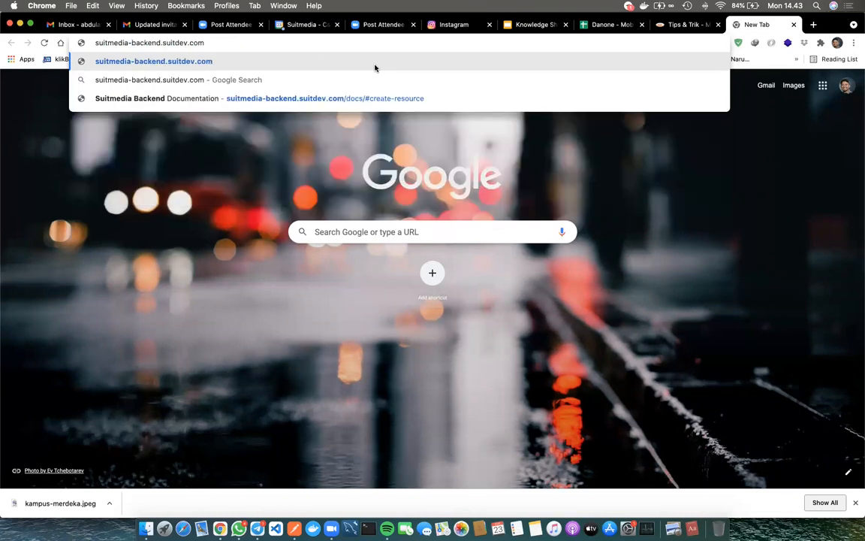
pyautogui.press('Return')
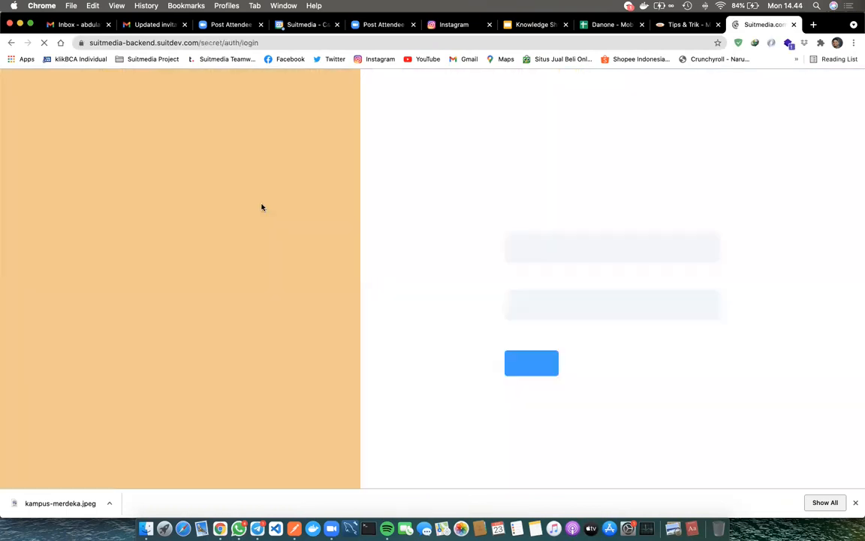
# Replace the secret/auth/login path with docs and open the #create-resource documentation suggestion
pyautogui.moveTo(199, 46); pyautogui.dragTo(278, 47)
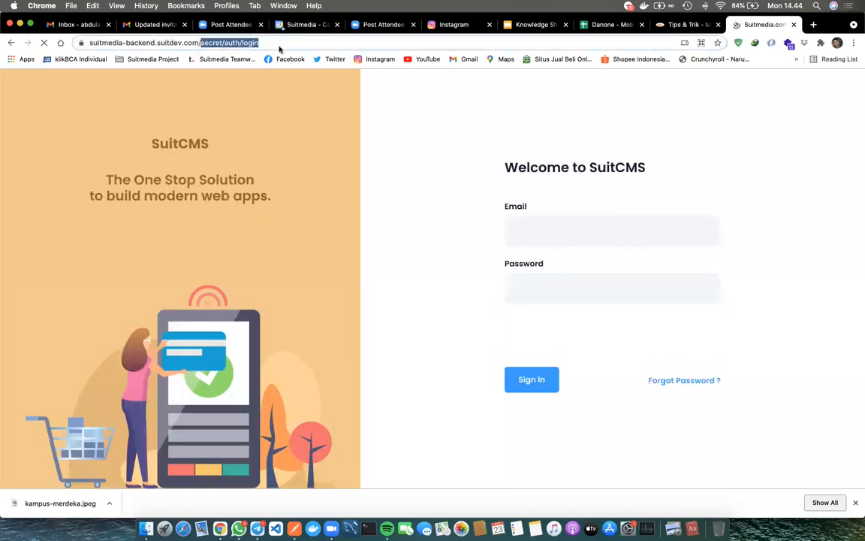
pyautogui.write('doc')
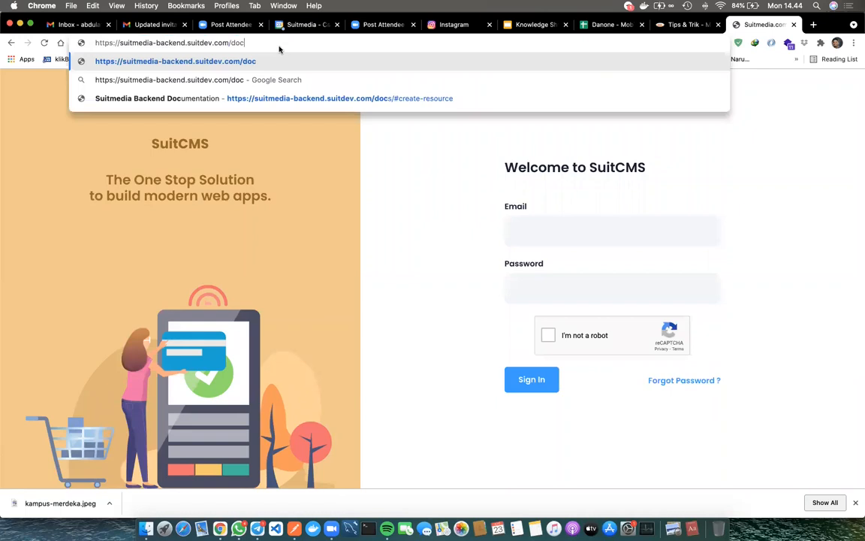
pyautogui.write('s')
pyautogui.press('Down')
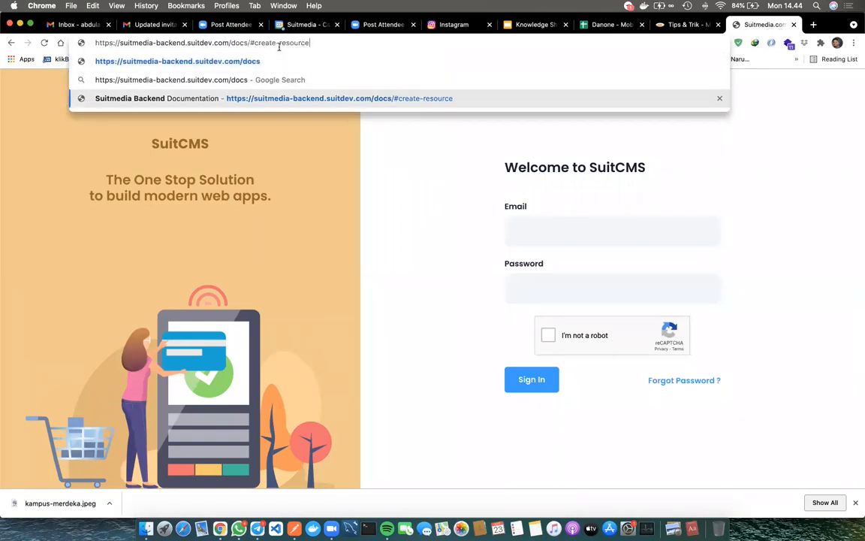
pyautogui.press('Return')
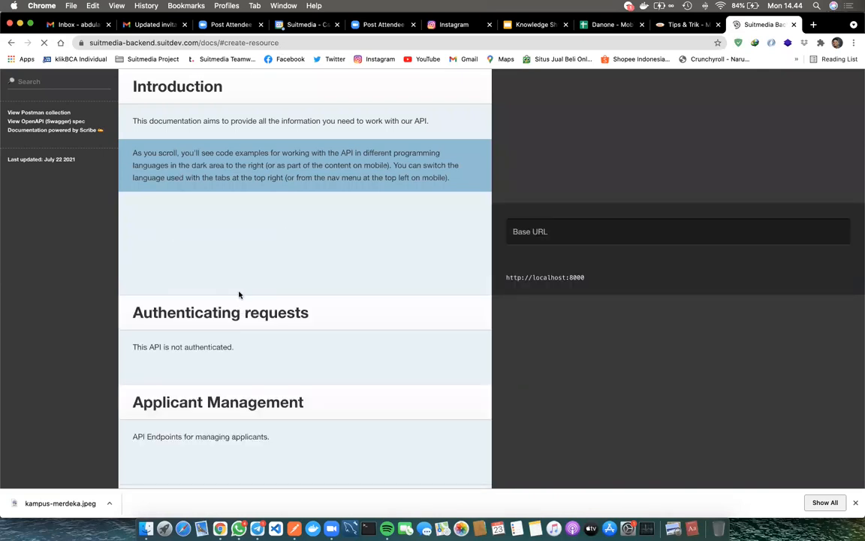
# Scroll the docs past Create Resource to GET api/careers, choosing Wait when the page hangs
pyautogui.scroll(-3, 238, 295)
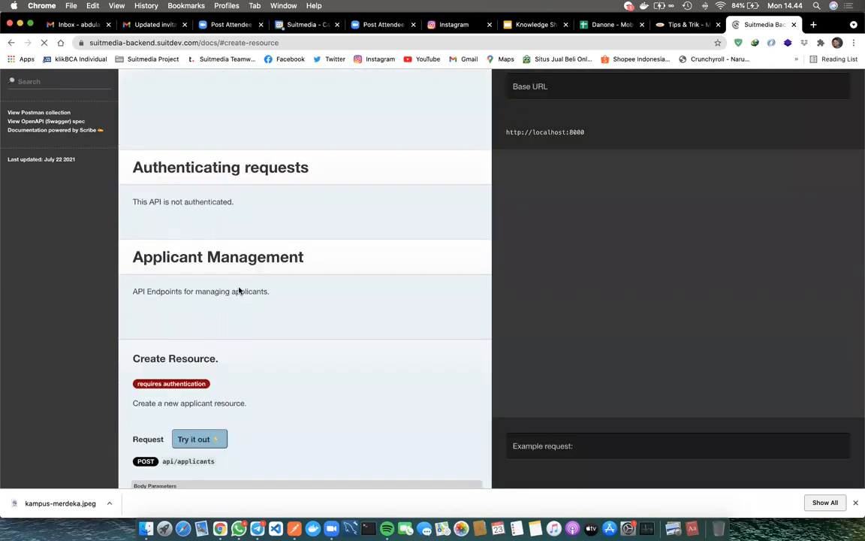
pyautogui.scroll(-3, 239, 291)
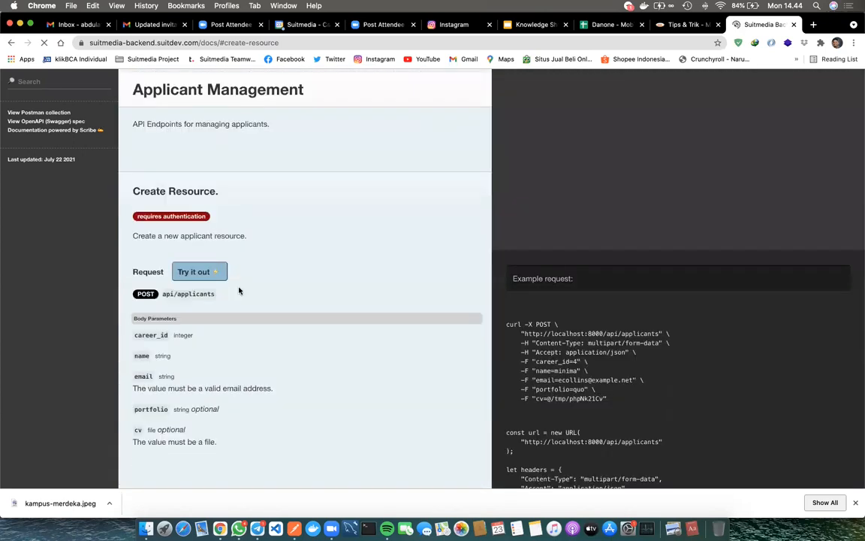
pyautogui.scroll(-2, 239, 291)
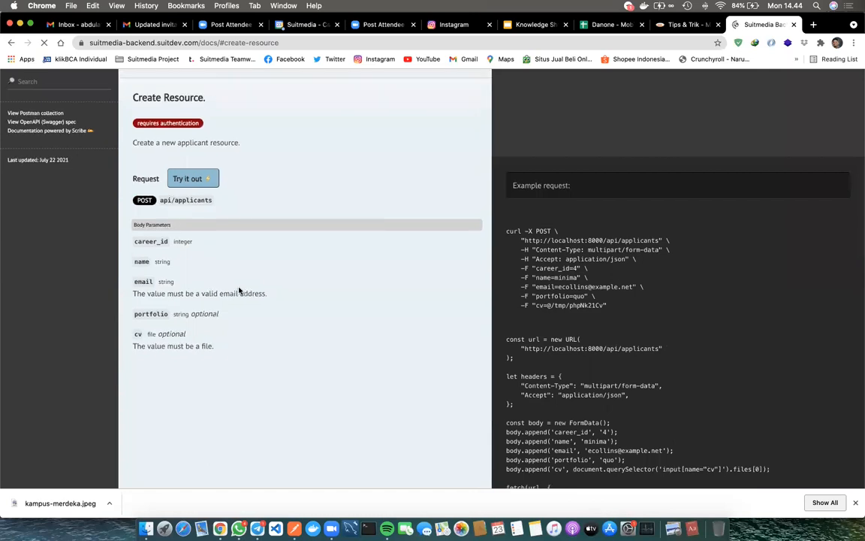
pyautogui.scroll(6, 239, 290)
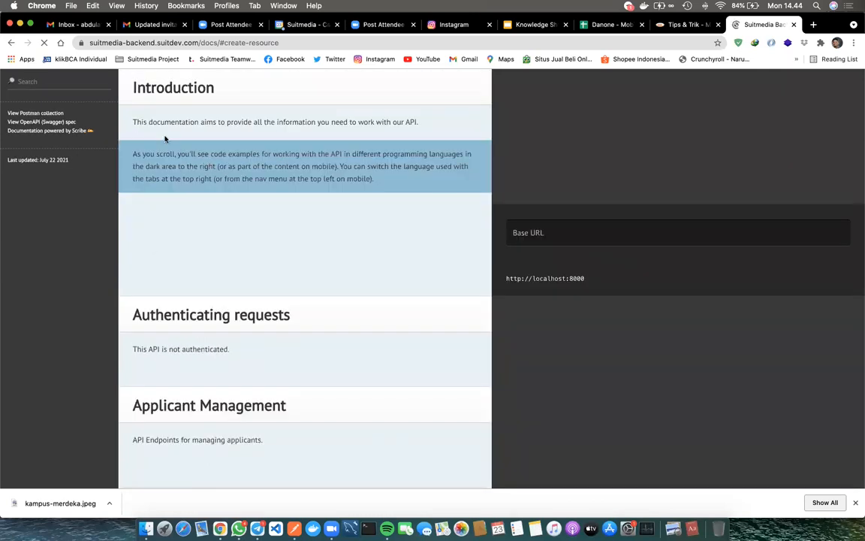
pyautogui.scroll(-2, 390, 255)
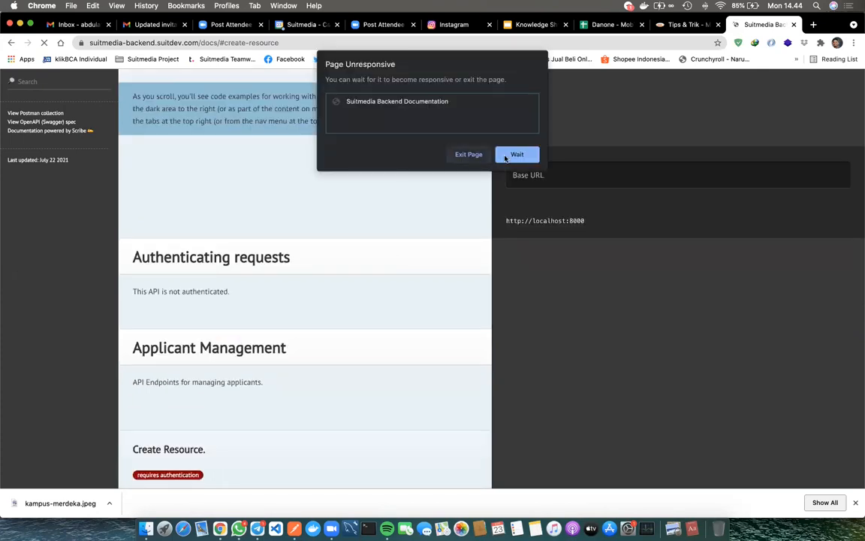
pyautogui.click(515, 155)
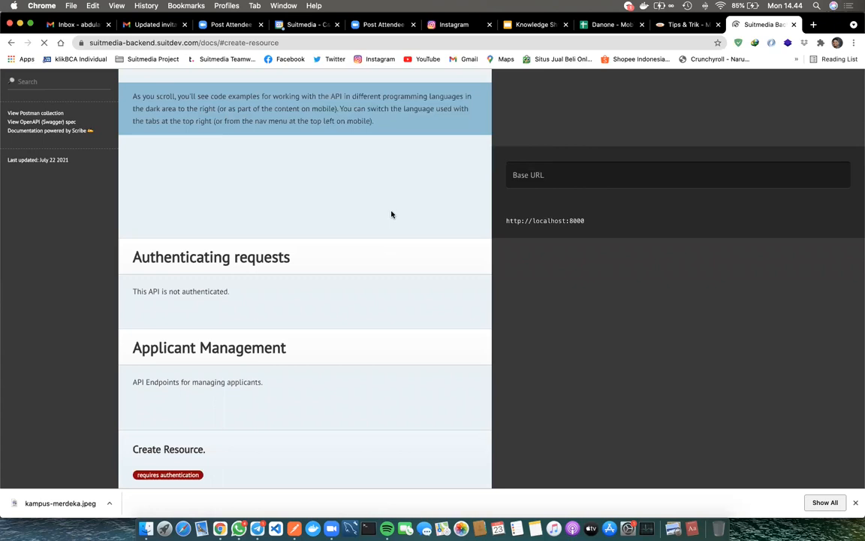
pyautogui.scroll(-5, 391, 215)
pyautogui.scroll(-5, 391, 213)
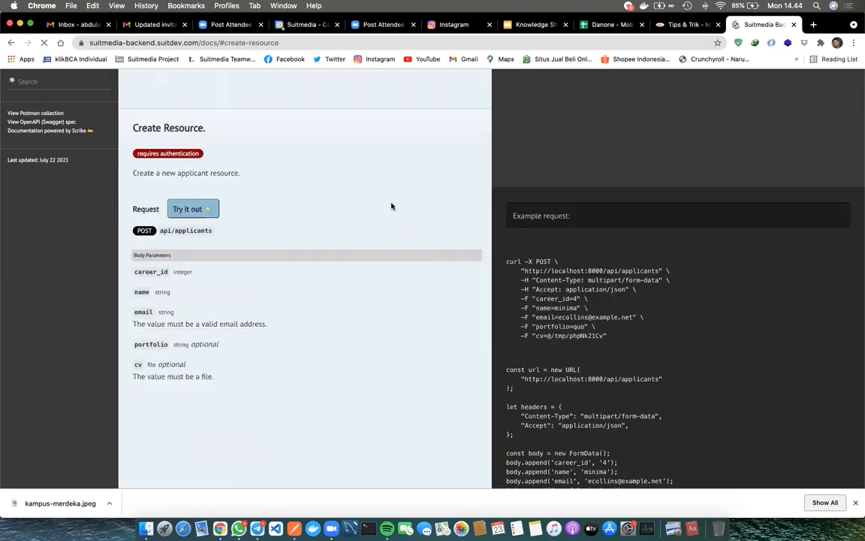
pyautogui.scroll(-10, 392, 207)
pyautogui.scroll(-2, 391, 206)
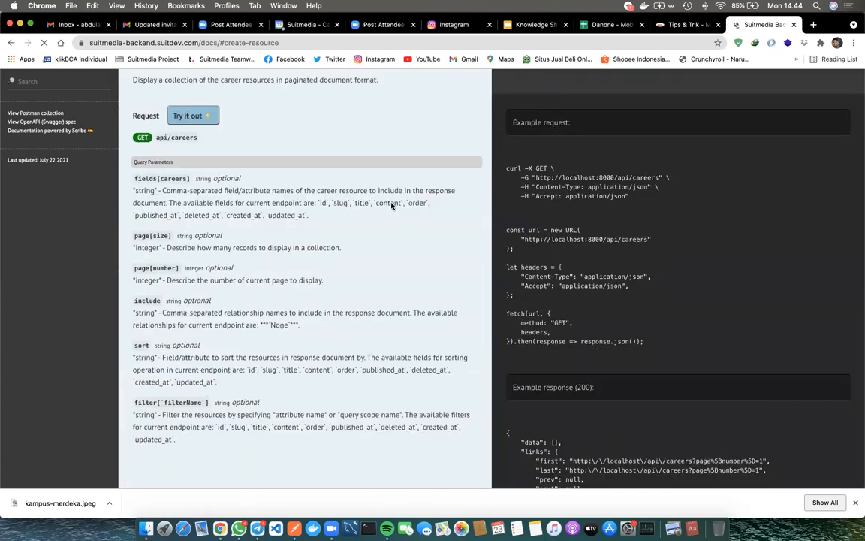
# In Postman, send the Student Point History Detail request with its append parameter
pyautogui.press('super+Tab')
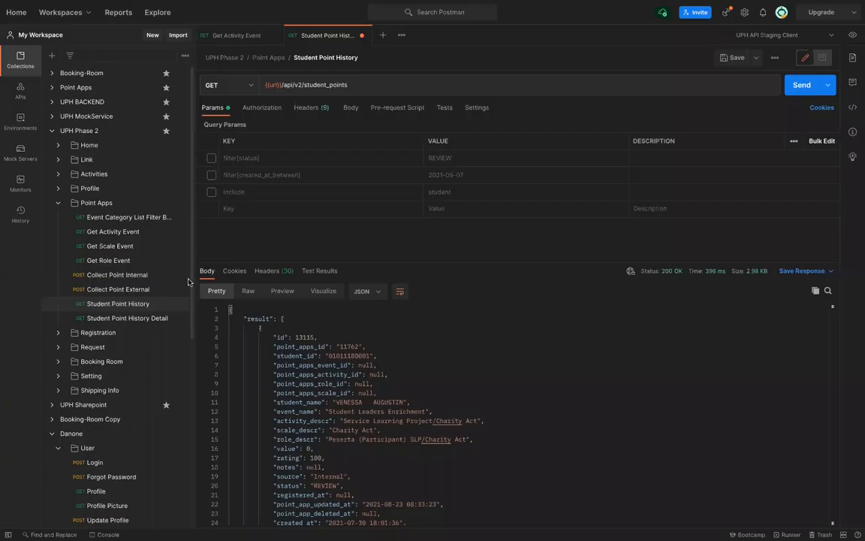
pyautogui.click(157, 322)
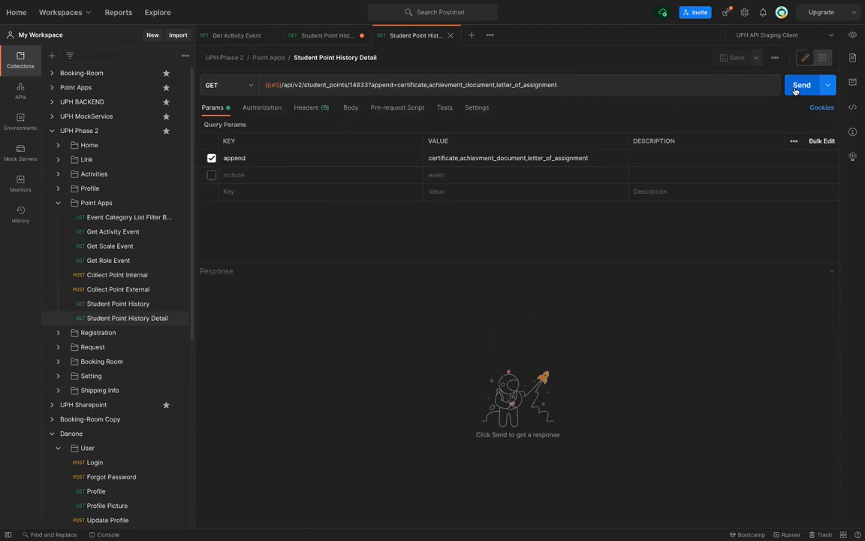
pyautogui.click(798, 86)
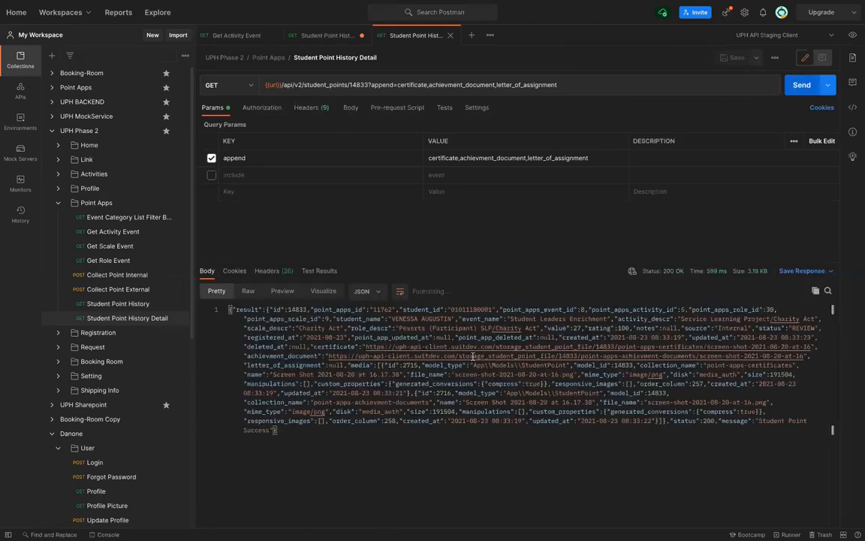
pyautogui.scroll(-5, 473, 356)
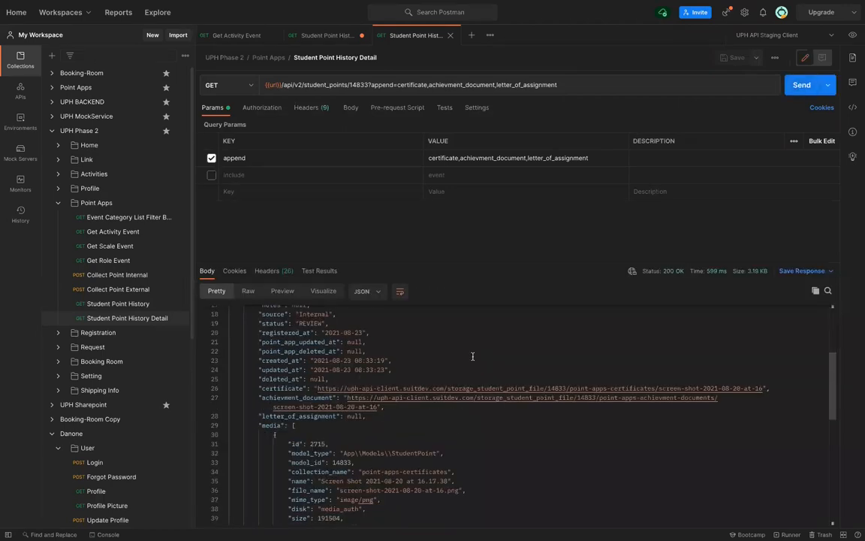
pyautogui.scroll(2, 472, 356)
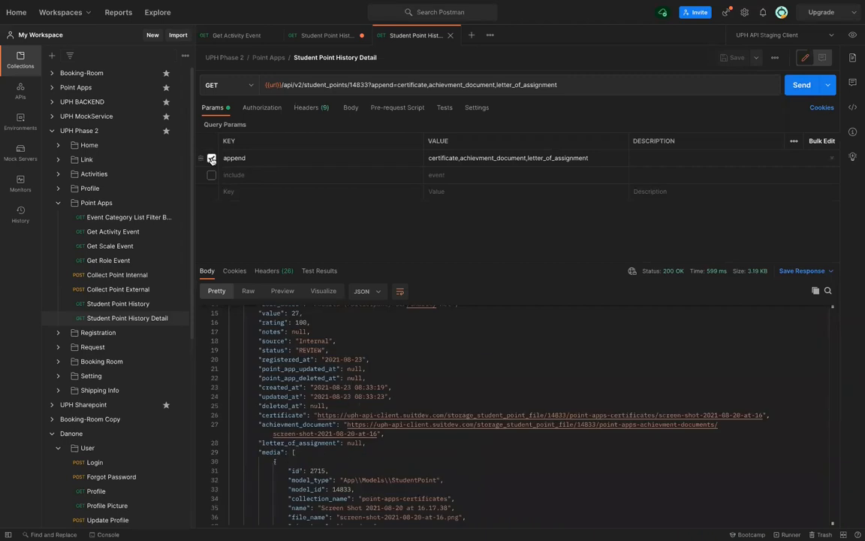
# Resend the request with the append parameter disabled, then re-enabled
pyautogui.click(212, 158)
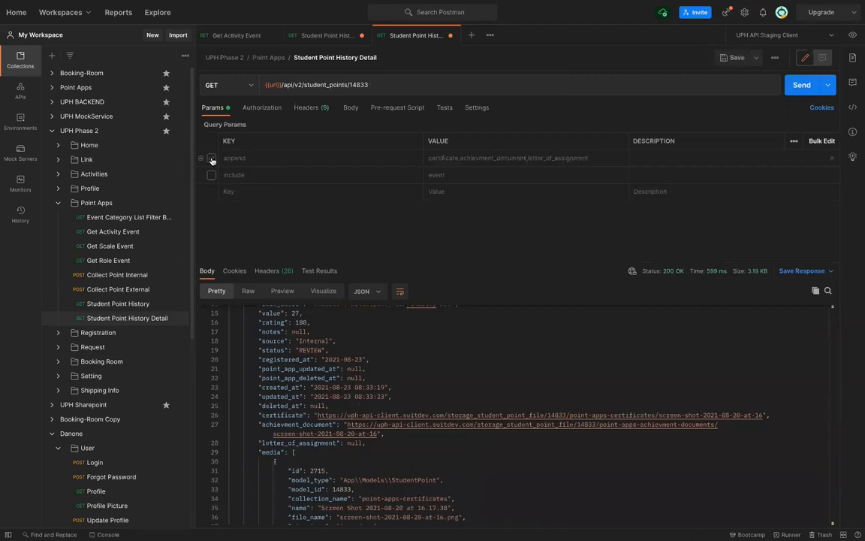
pyautogui.hotkey('ctrl', 'Return')
pyautogui.scroll(-3, 307, 363)
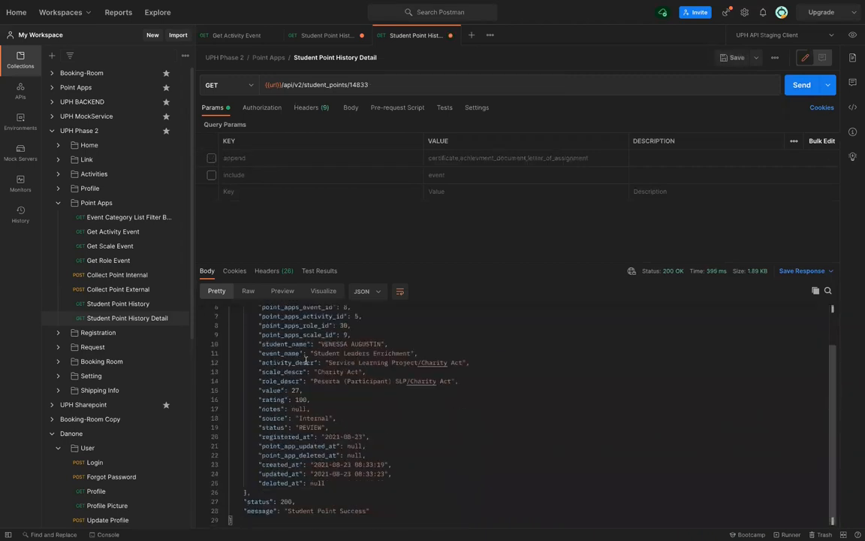
pyautogui.scroll(2, 288, 311)
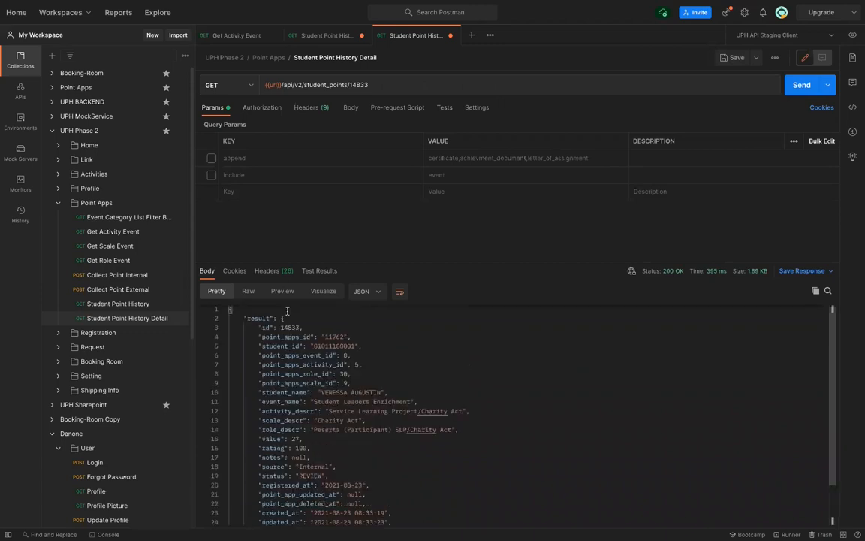
pyautogui.click(212, 159)
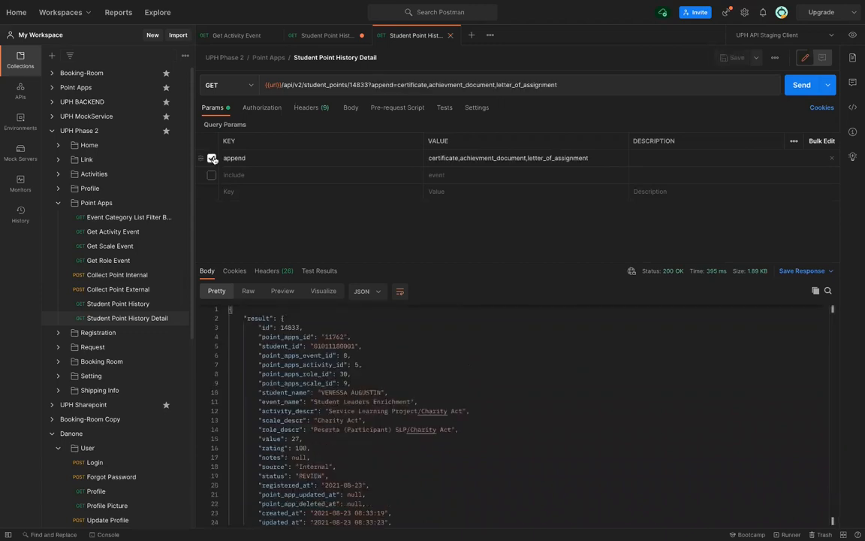
pyautogui.hotkey('ctrl', 'Return')
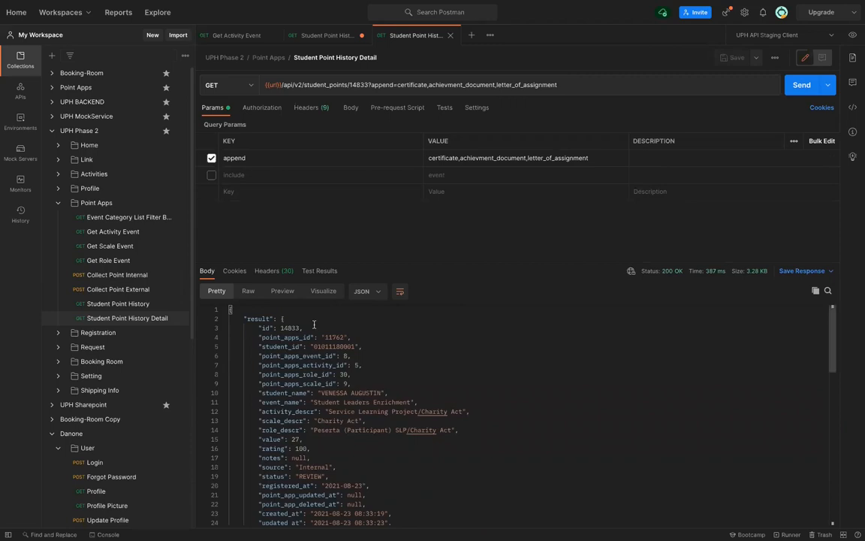
pyautogui.scroll(-5, 314, 325)
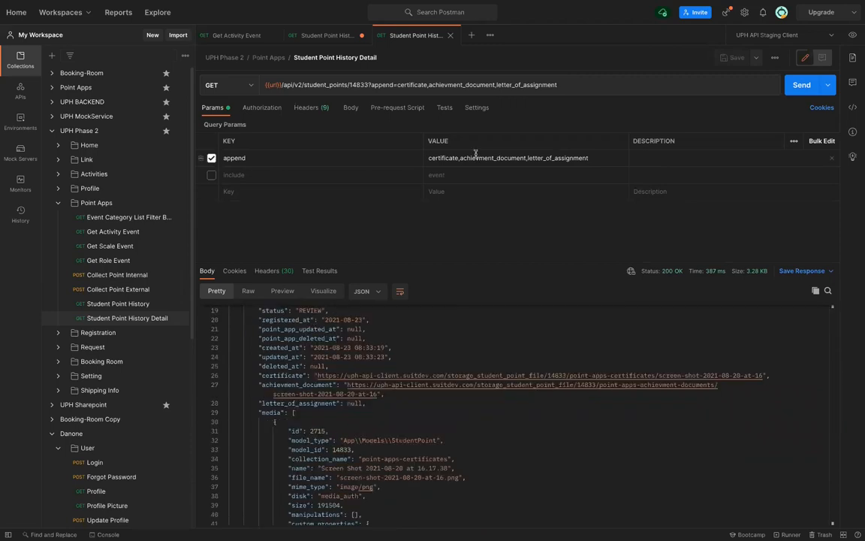
# Trim append to certificate, save, and send, reviewing the 200 OK 2.95 KB response
pyautogui.moveTo(460, 158); pyautogui.dragTo(595, 158)
pyautogui.press('BackSpace')
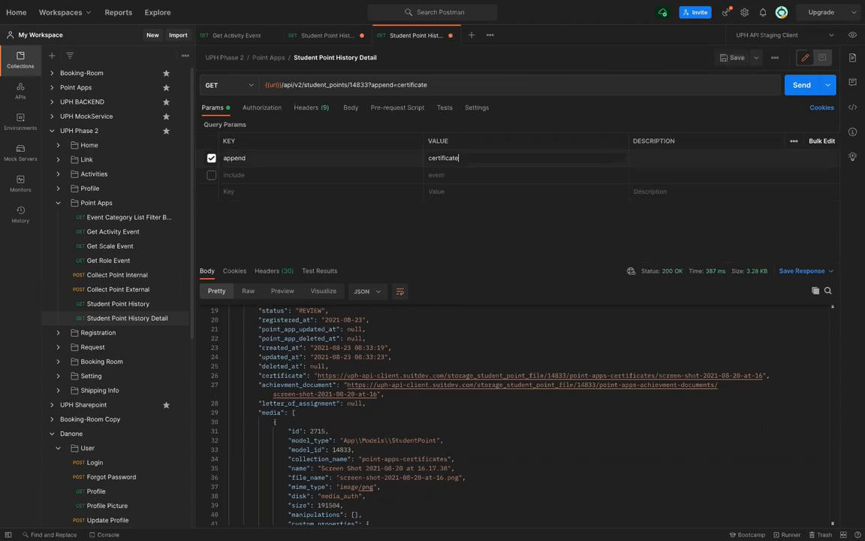
pyautogui.hotkey('ctrl', 's')
pyautogui.hotkey('ctrl', 'Return')
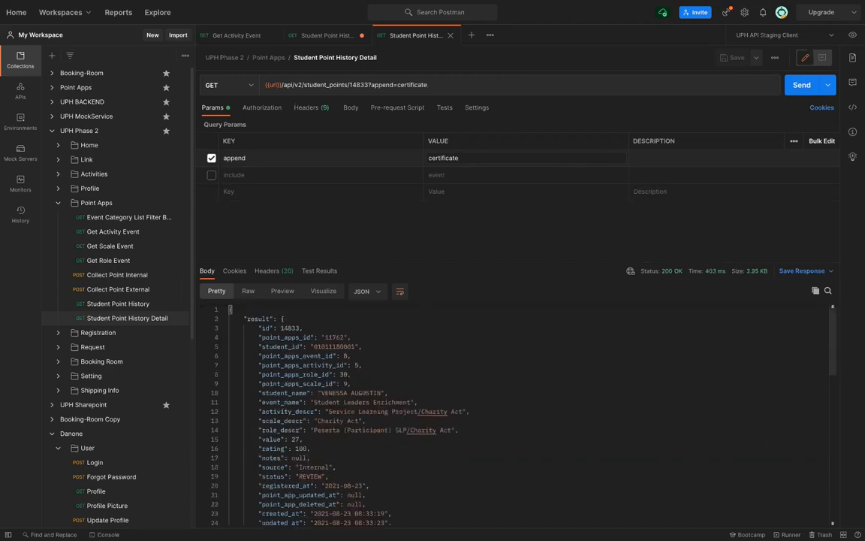
pyautogui.scroll(-4, 519, 417)
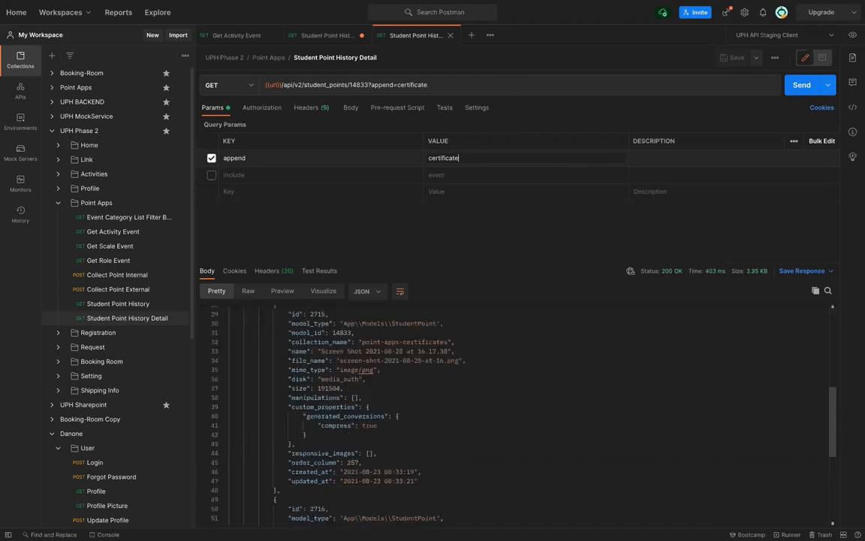
pyautogui.scroll(-3, 436, 392)
pyautogui.scroll(7, 436, 392)
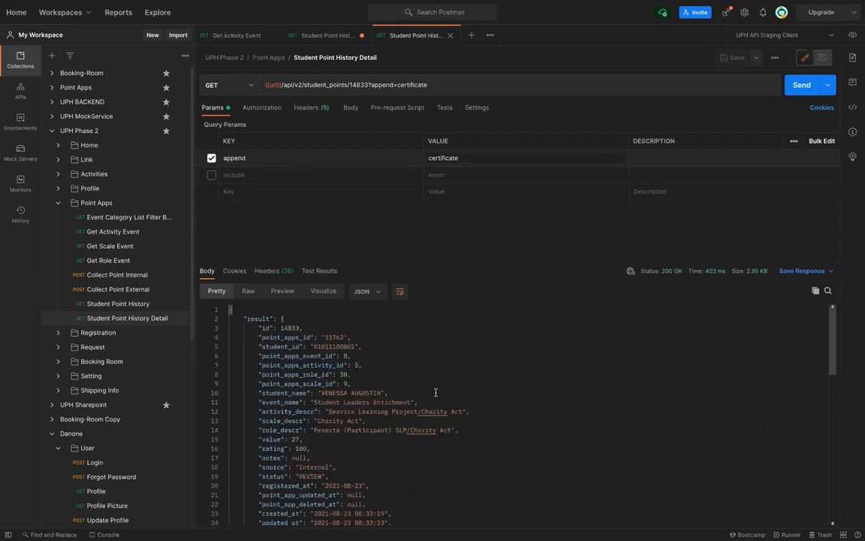
pyautogui.scroll(-1, 436, 392)
pyautogui.scroll(-5, 436, 392)
pyautogui.scroll(7, 435, 392)
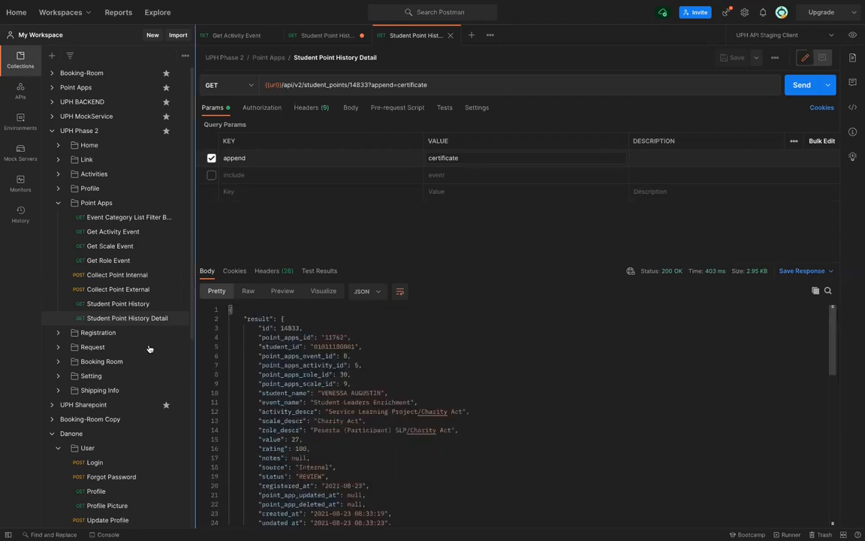
pyautogui.scroll(-3, 142, 331)
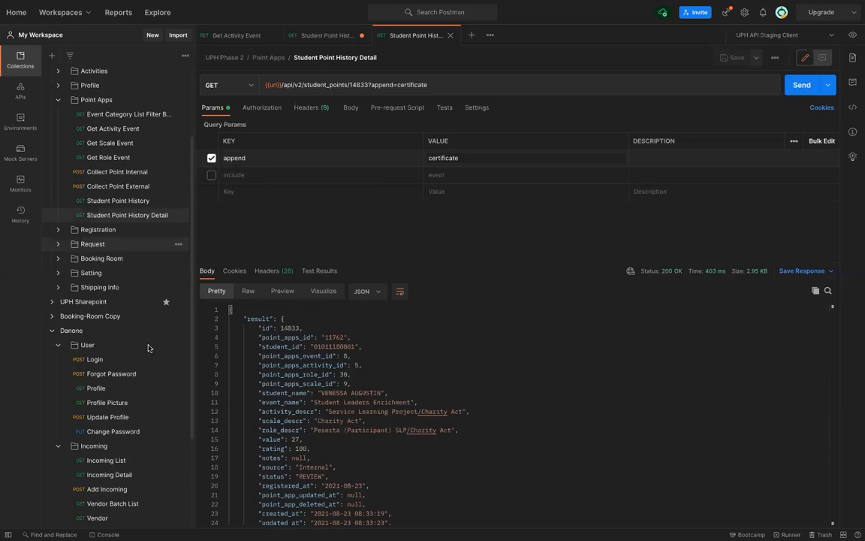
pyautogui.scroll(-2, 142, 342)
pyautogui.scroll(-1, 105, 338)
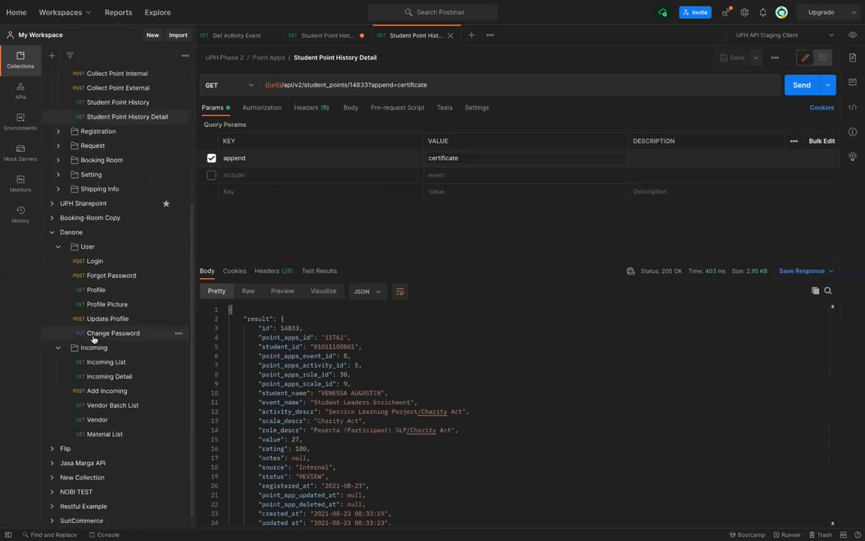
# Open Danone Change Password under Danone Environment, keep PUT, and review its Accept and Authorization headers
pyautogui.click(93, 336)
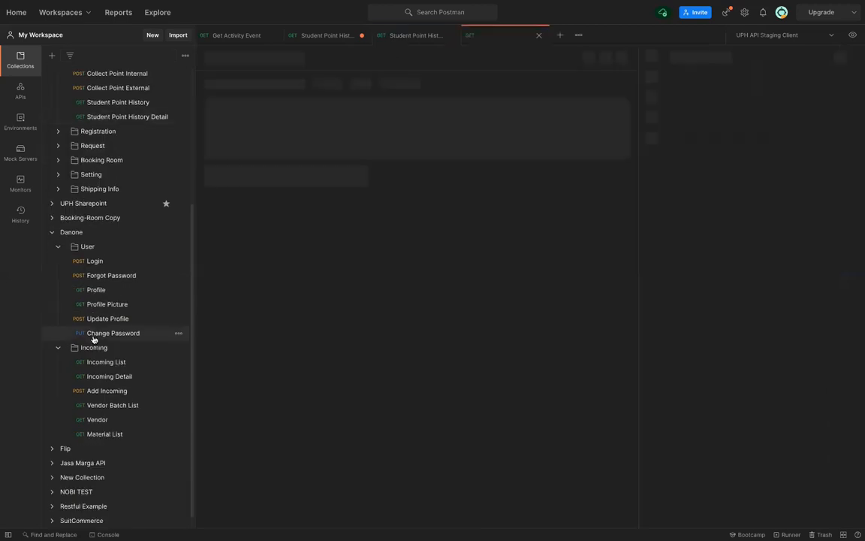
pyautogui.click(794, 41)
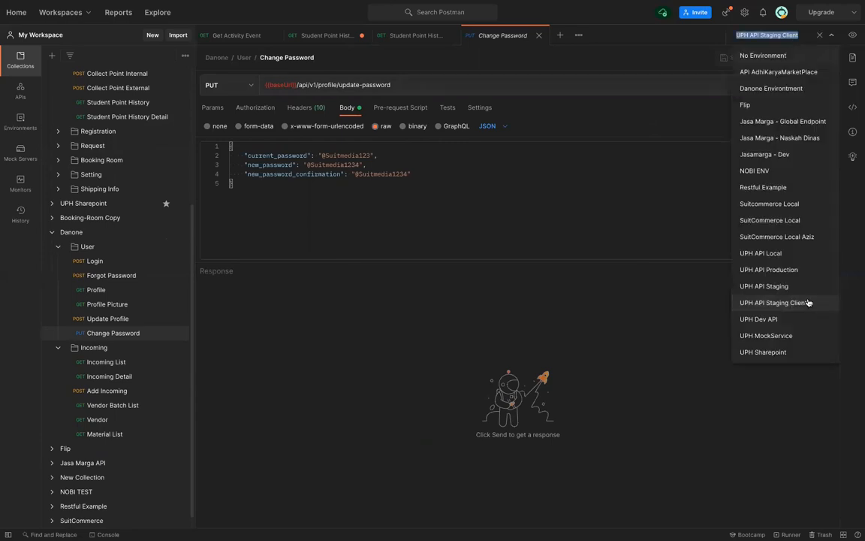
pyautogui.click(796, 90)
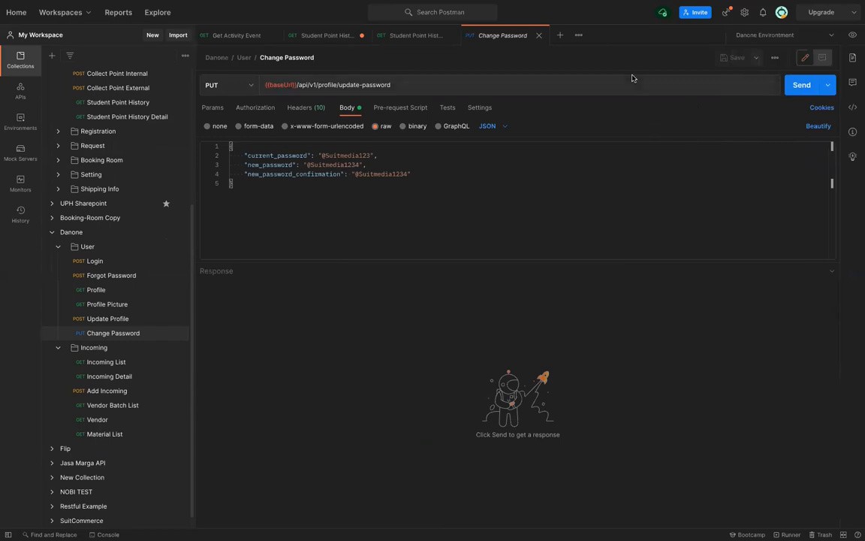
pyautogui.click(231, 88)
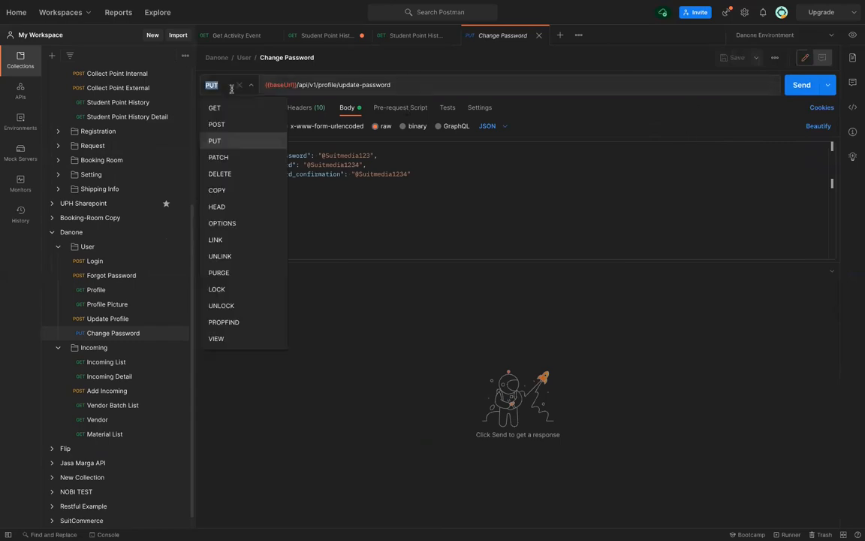
pyautogui.click(346, 167)
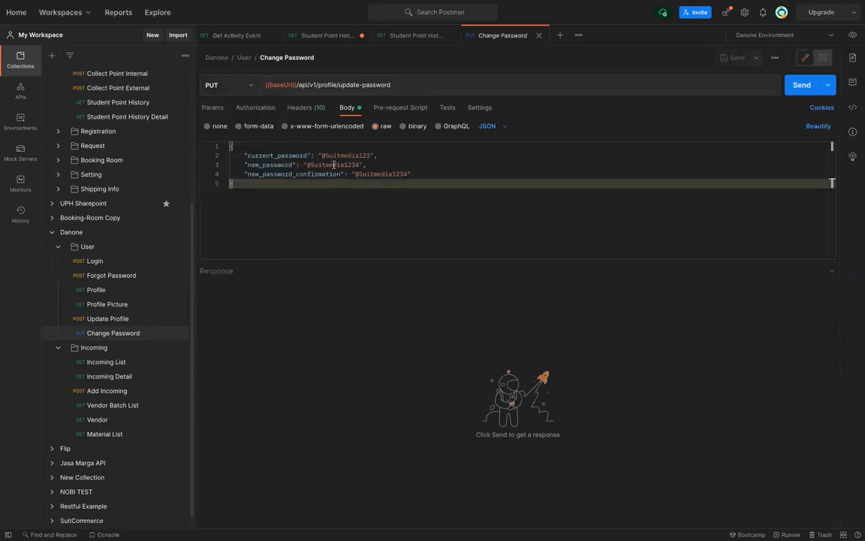
pyautogui.click(299, 109)
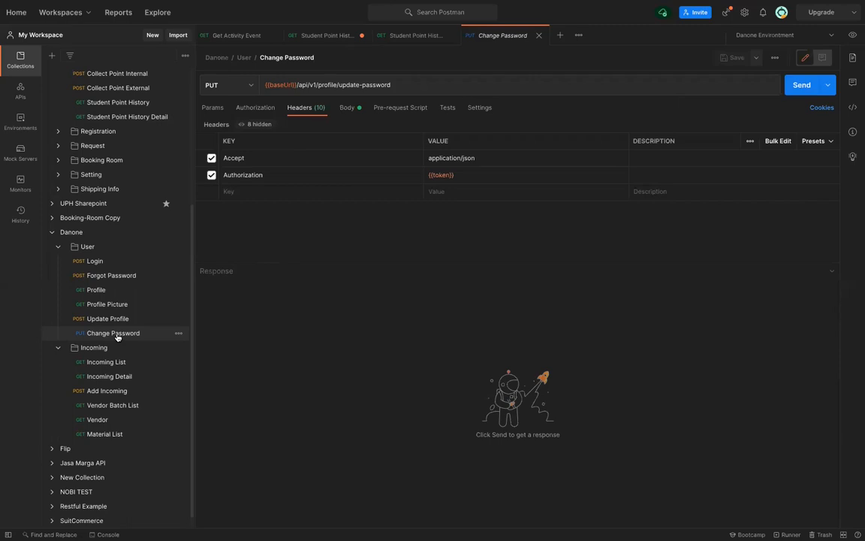
# Replace the current_password value in the JSON body with the account's current password and save
pyautogui.click(417, 36)
pyautogui.click(503, 36)
pyautogui.doubleClick(505, 37)
pyautogui.click(344, 108)
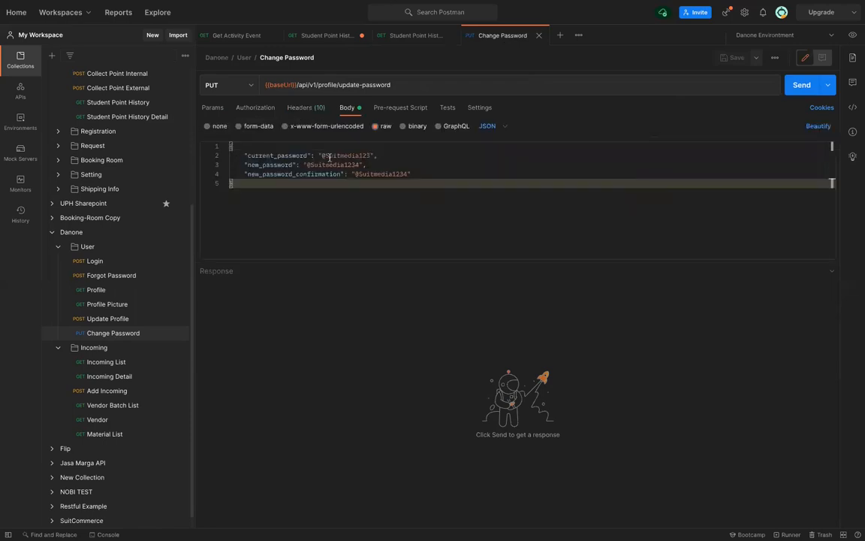
pyautogui.moveTo(370, 156); pyautogui.dragTo(367, 156)
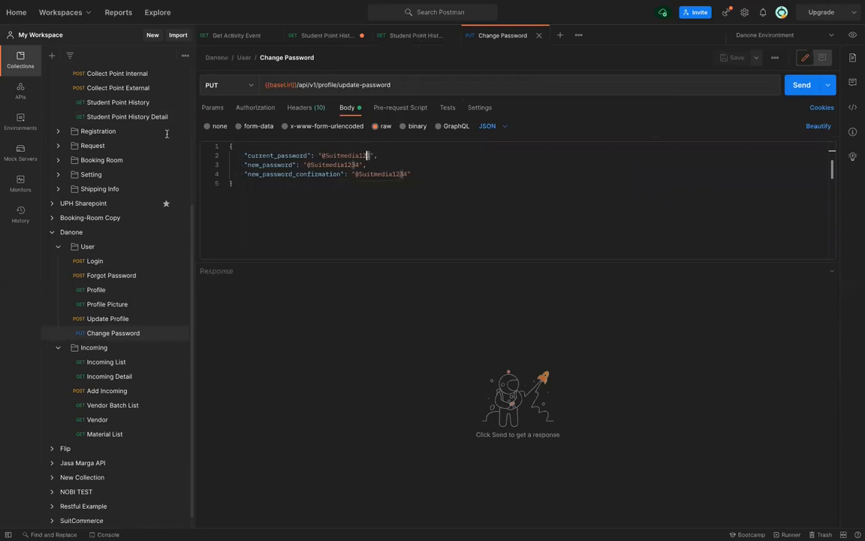
pyautogui.press('BackSpace')
pyautogui.press('BackSpace')
pyautogui.press('BackSpace')
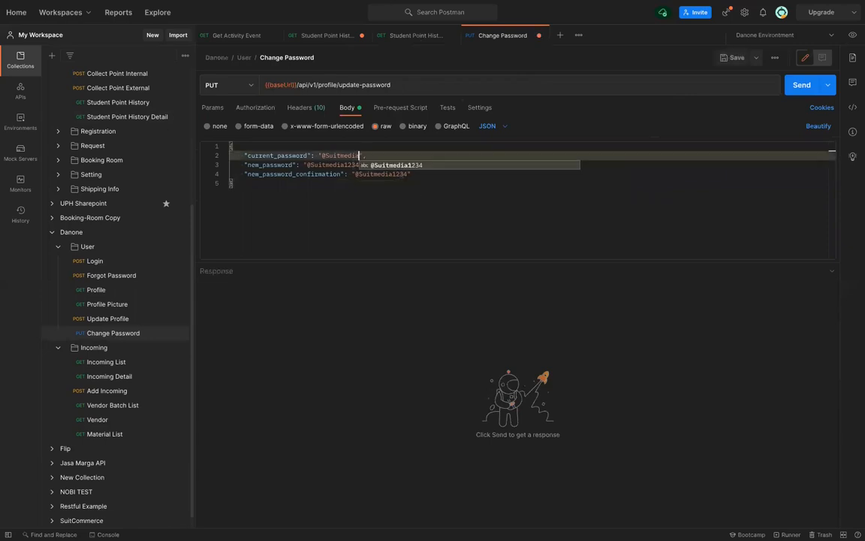
pyautogui.press('BackSpace')
pyautogui.press('BackSpace')
pyautogui.press('BackSpace')
pyautogui.press('BackSpace')
pyautogui.press('BackSpace')
pyautogui.press('BackSpace')
pyautogui.press('BackSpace')
pyautogui.press('BackSpace')
pyautogui.press('BackSpace')
pyautogui.press('BackSpace')
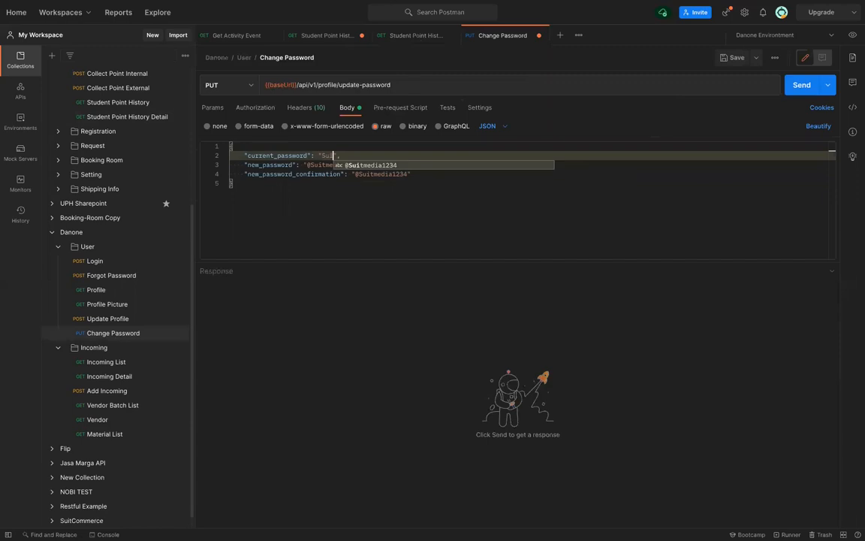
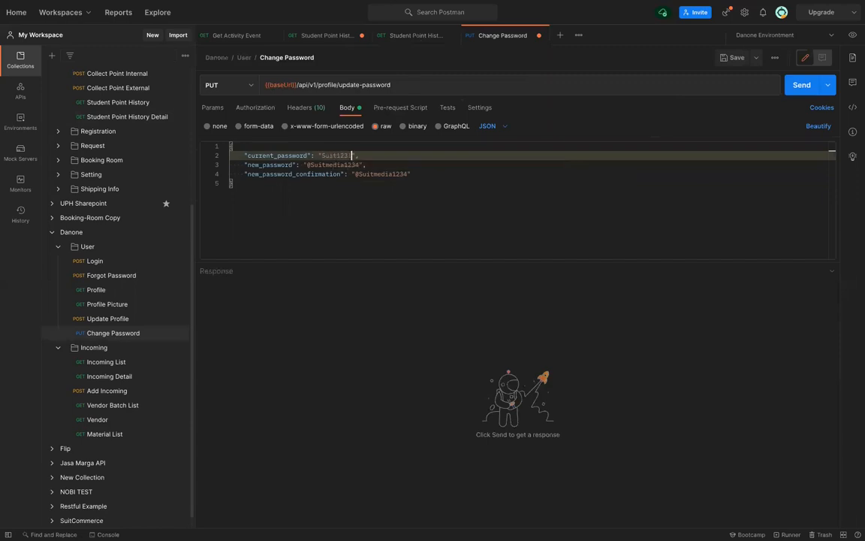
pyautogui.hotkey('ctrl', 's')
# Send Change Password and read the 200 'Password has successfully been updated.' response
pyautogui.click(801, 87)
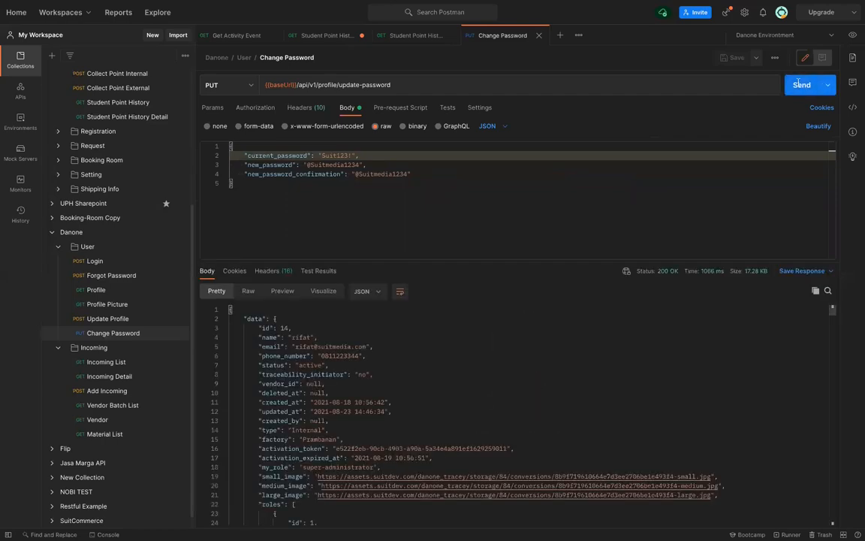
pyautogui.scroll(-5, 432, 402)
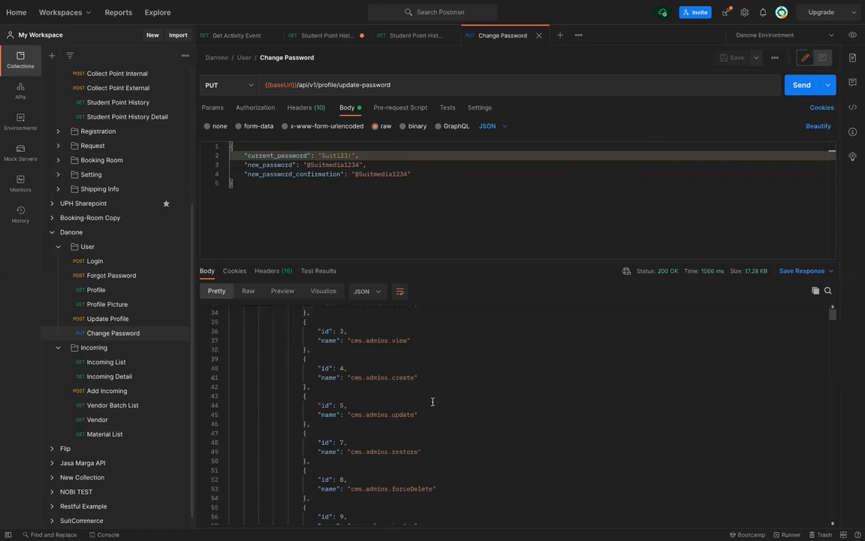
pyautogui.scroll(-15, 432, 402)
pyautogui.scroll(-15, 433, 402)
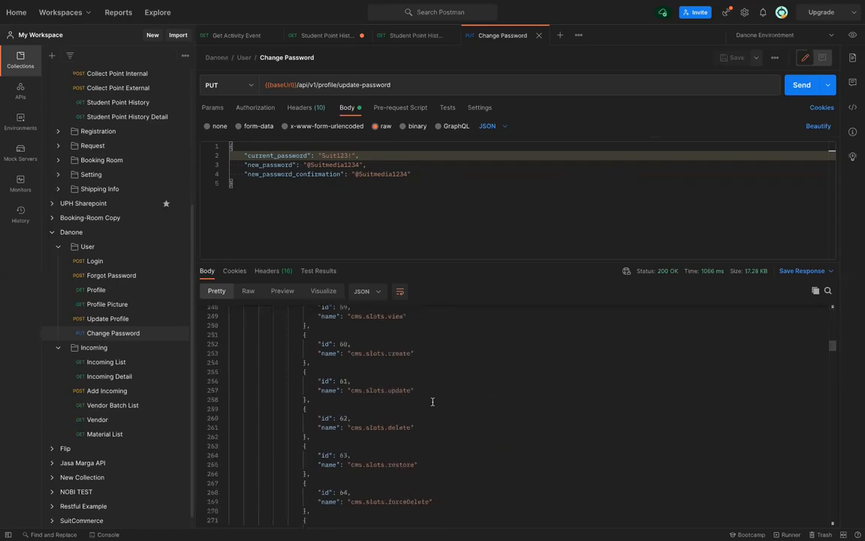
pyautogui.scroll(-15, 433, 401)
pyautogui.scroll(-10, 433, 402)
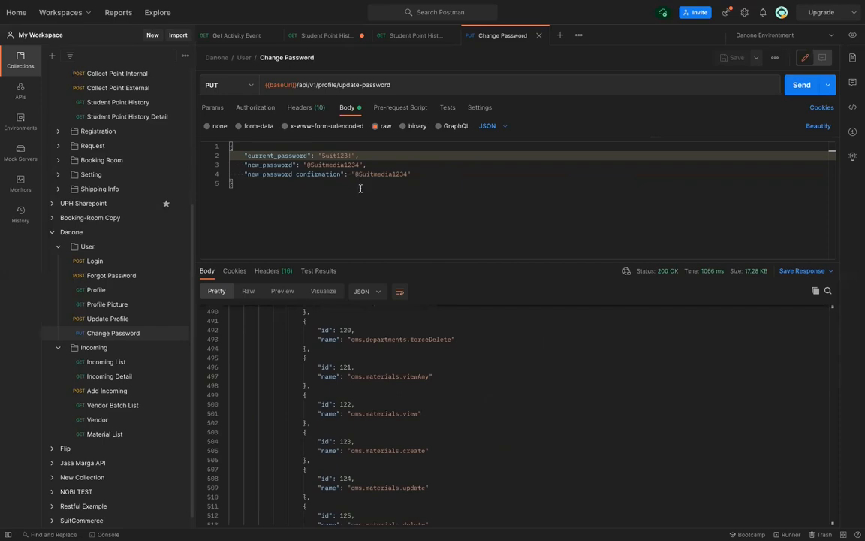
pyautogui.scroll(-8, 382, 424)
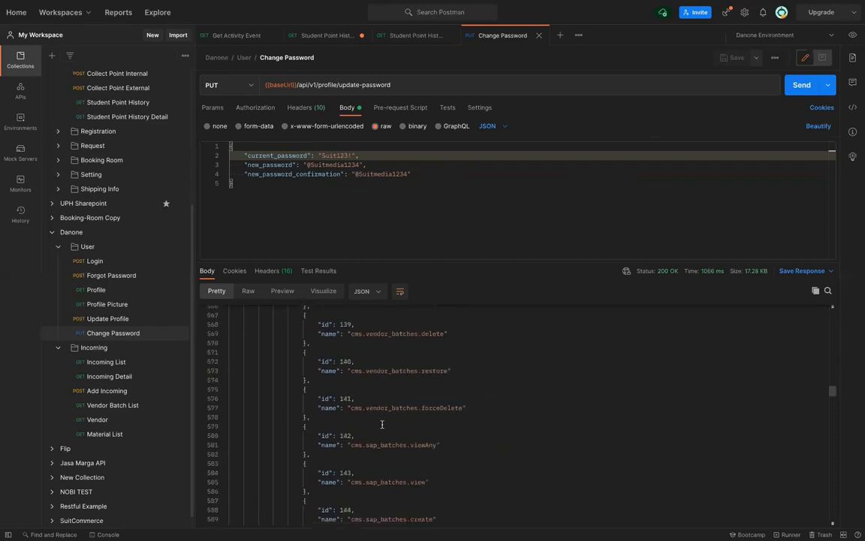
pyautogui.scroll(-20, 382, 424)
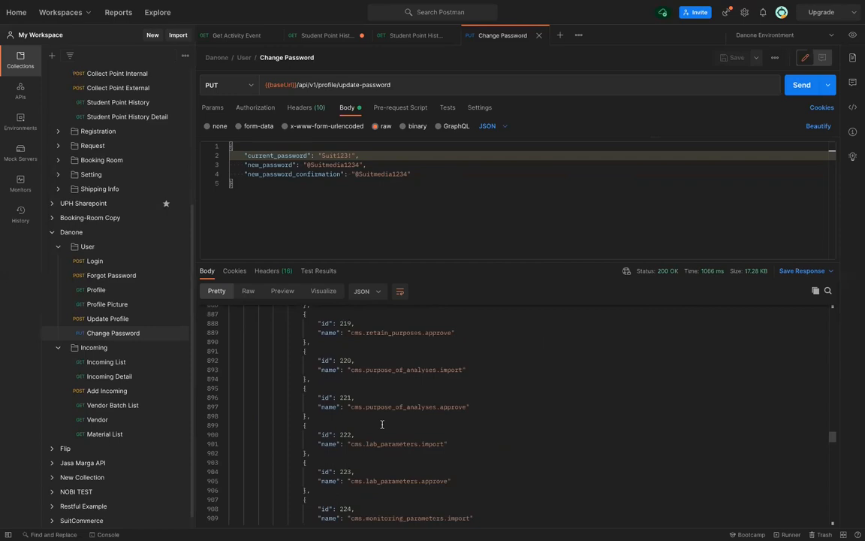
pyautogui.scroll(-20, 382, 424)
pyautogui.scroll(-20, 382, 424)
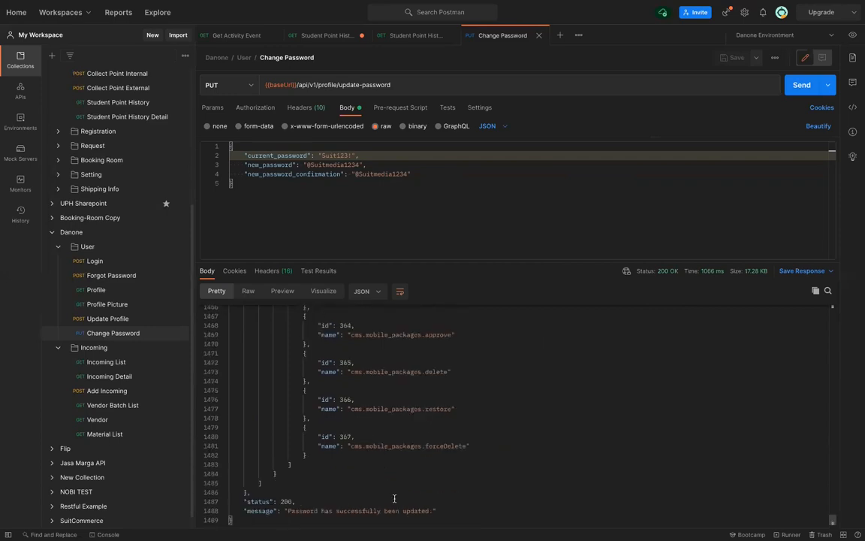
# Open the Update Profile request and inspect its _method form field
pyautogui.click(117, 324)
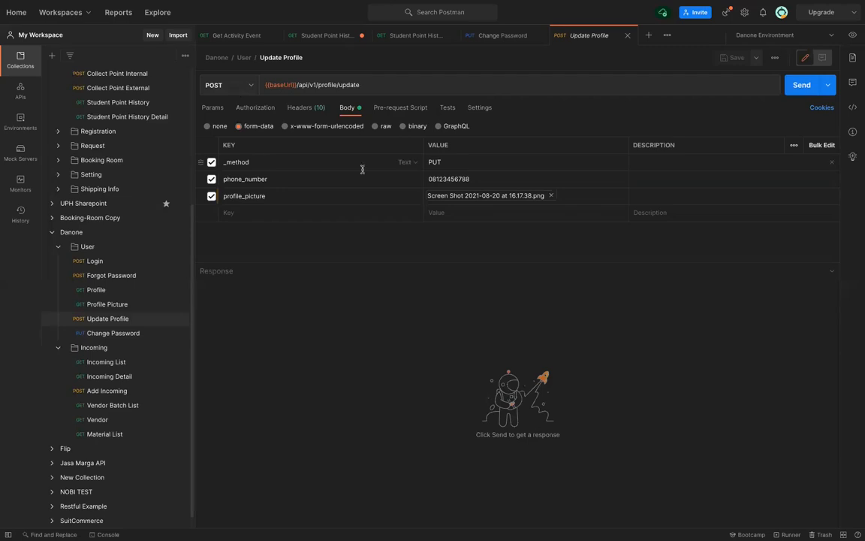
pyautogui.click(106, 333)
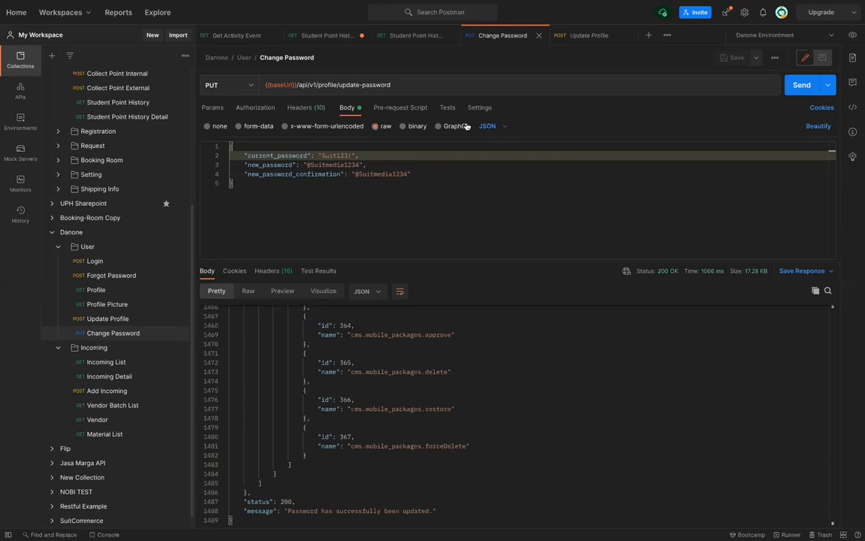
pyautogui.click(121, 319)
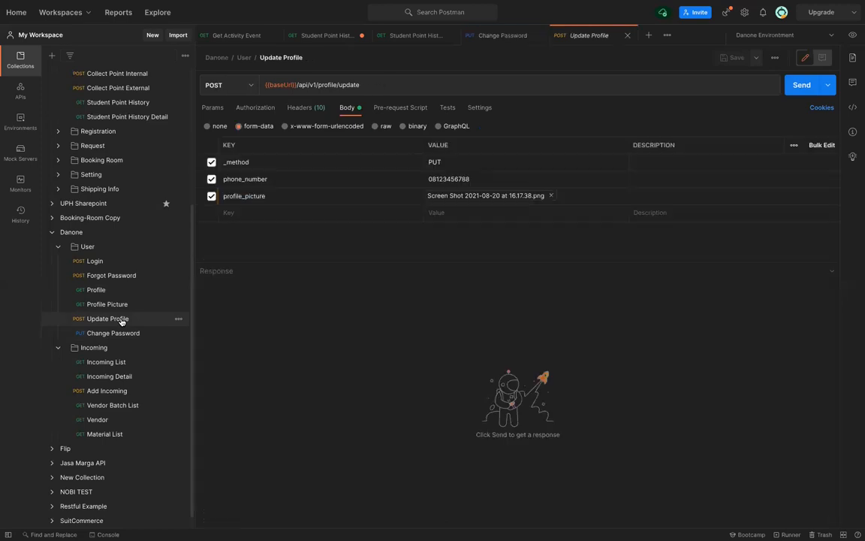
pyautogui.click(233, 164)
# Swap profile_picture for Screen Shot 2021-08-20 at 16.17.38.png and send, getting 200 OK
pyautogui.moveTo(268, 199)
pyautogui.click(552, 196)
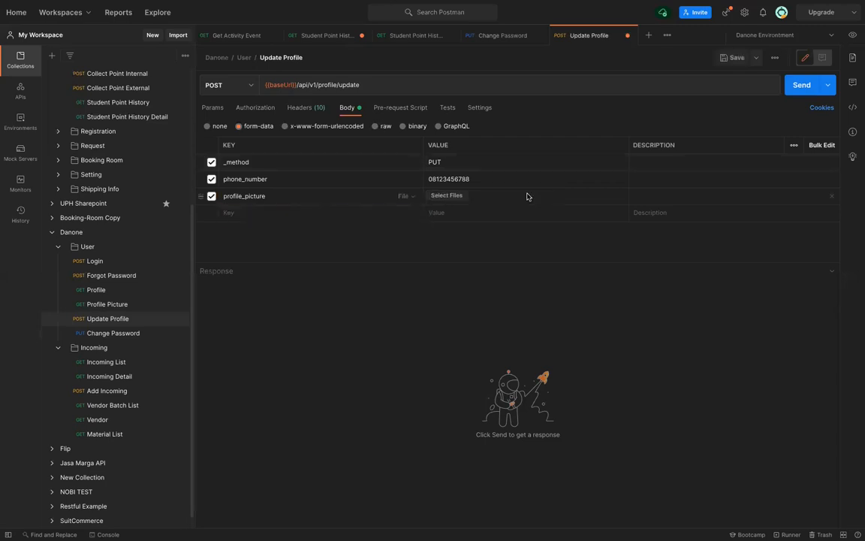
pyautogui.click(446, 195)
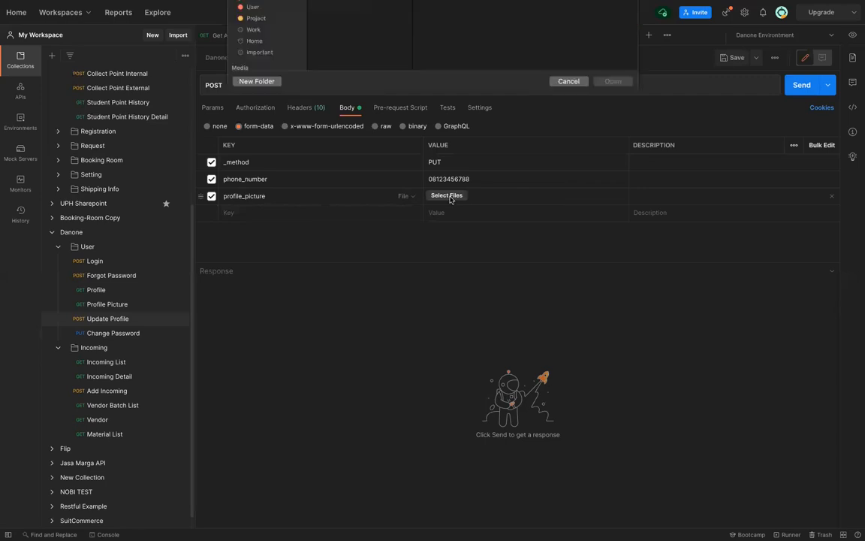
pyautogui.click(317, 27)
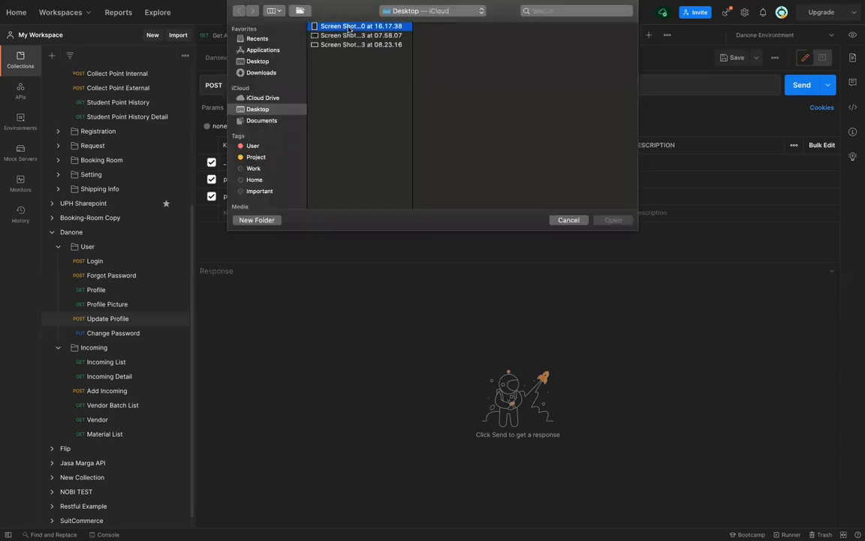
pyautogui.press('Return')
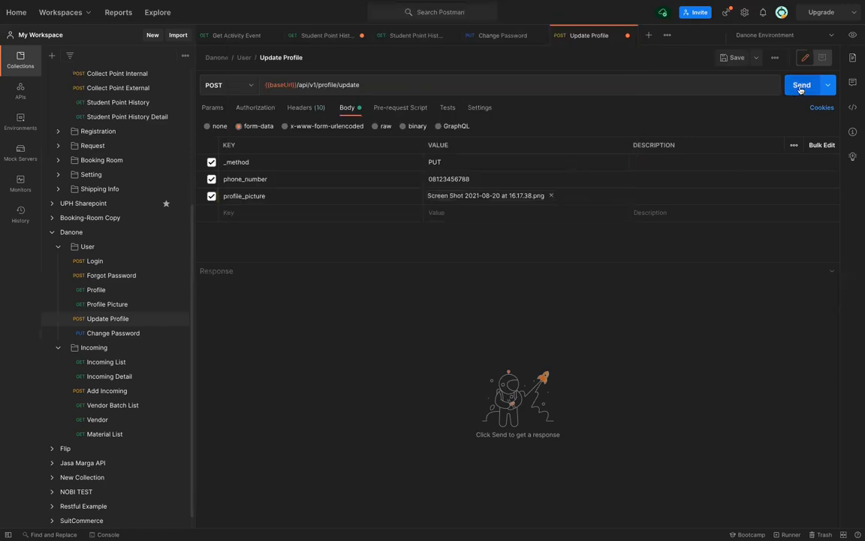
pyautogui.click(801, 87)
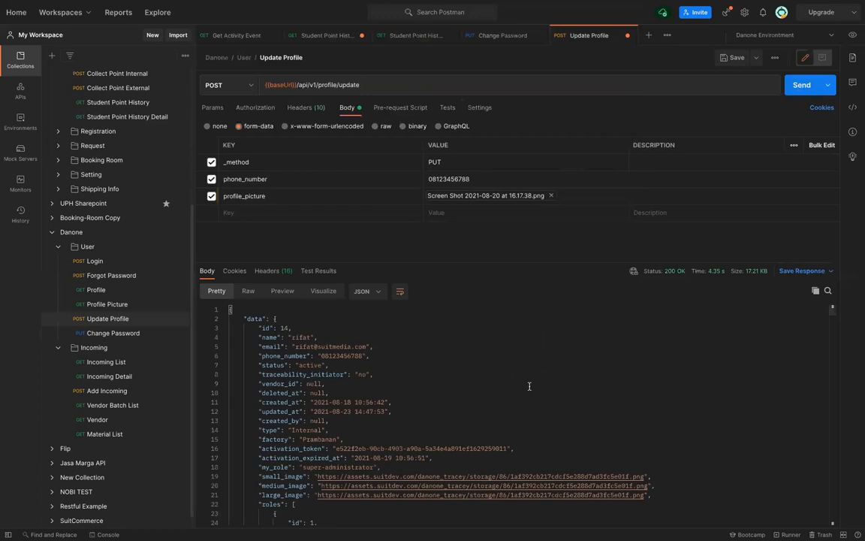
pyautogui.scroll(-3, 529, 386)
pyautogui.scroll(3, 529, 386)
# Return to Change Password and briefly select its JSON body of current, new and confirmation passwords
pyautogui.click(109, 337)
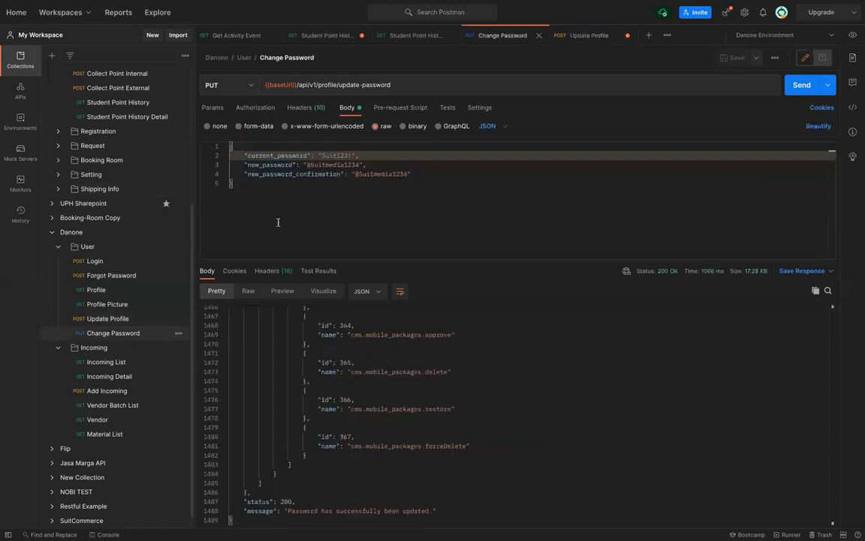
pyautogui.click(239, 186)
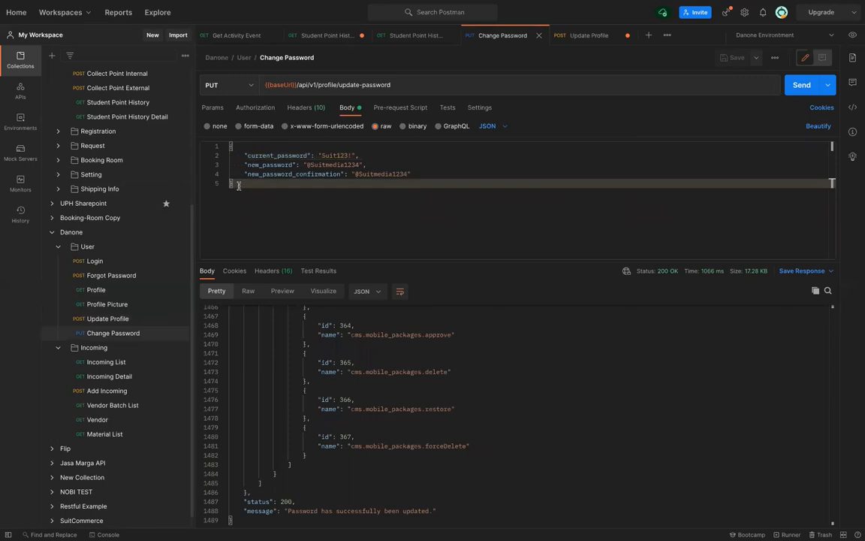
pyautogui.moveTo(239, 186); pyautogui.dragTo(230, 148)
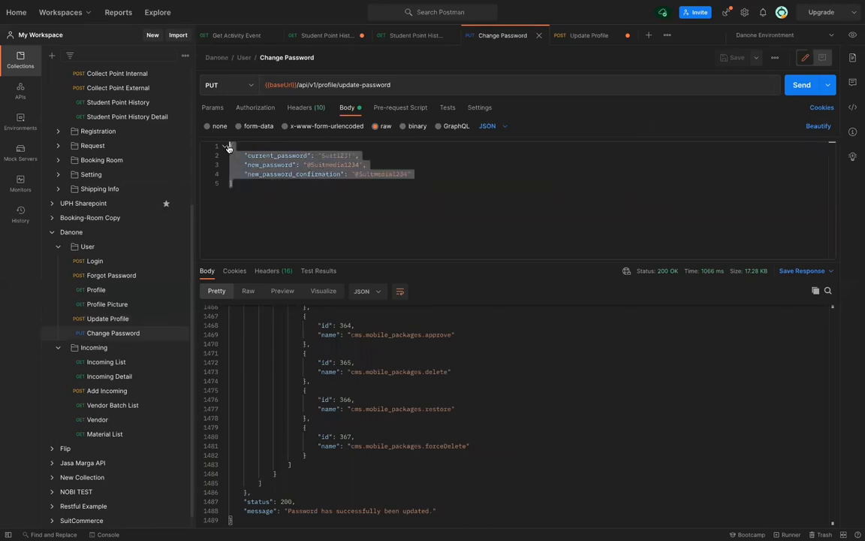
pyautogui.click(248, 192)
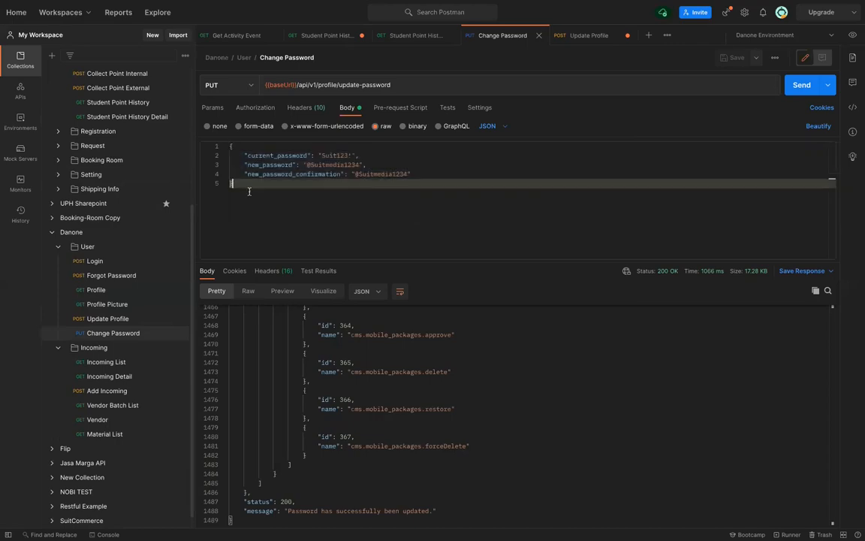